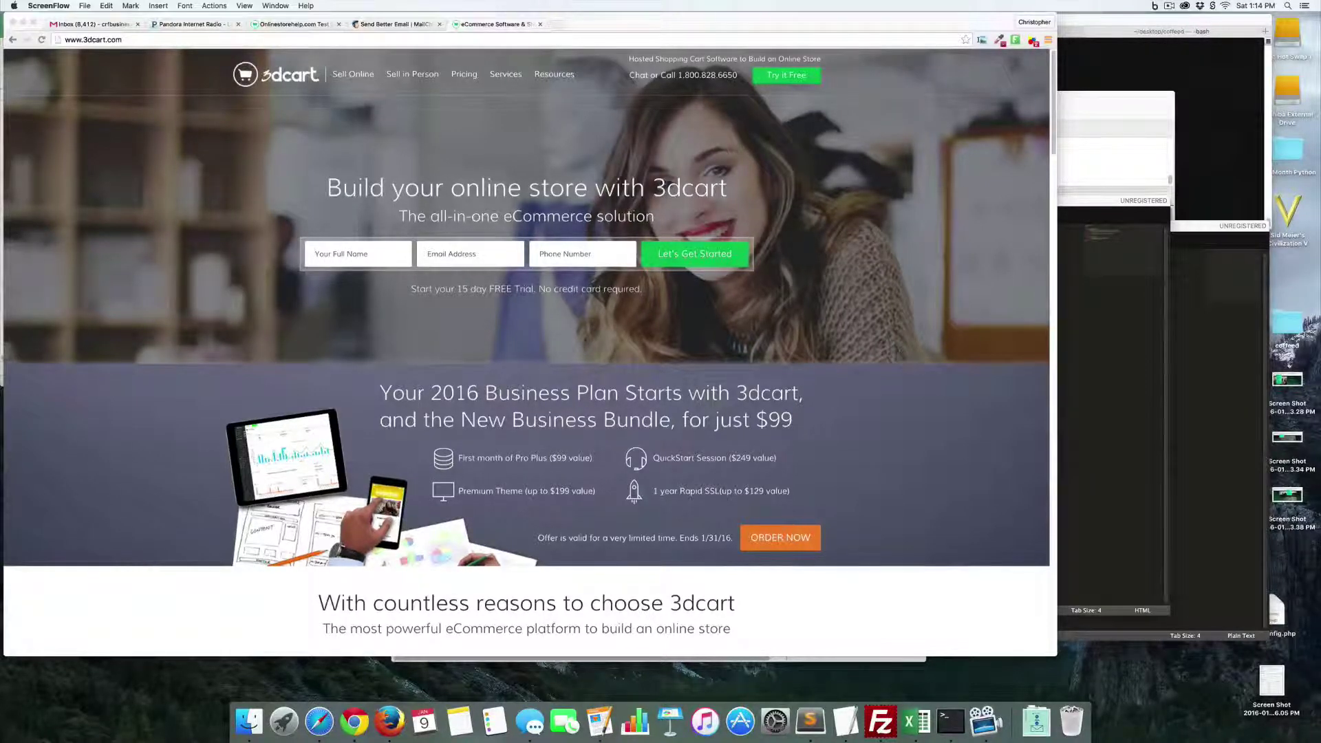
- Switch from the 3dcart homepage to the already-open MailChimp tab
{"action": "left_click", "coordinate": [396, 24]}
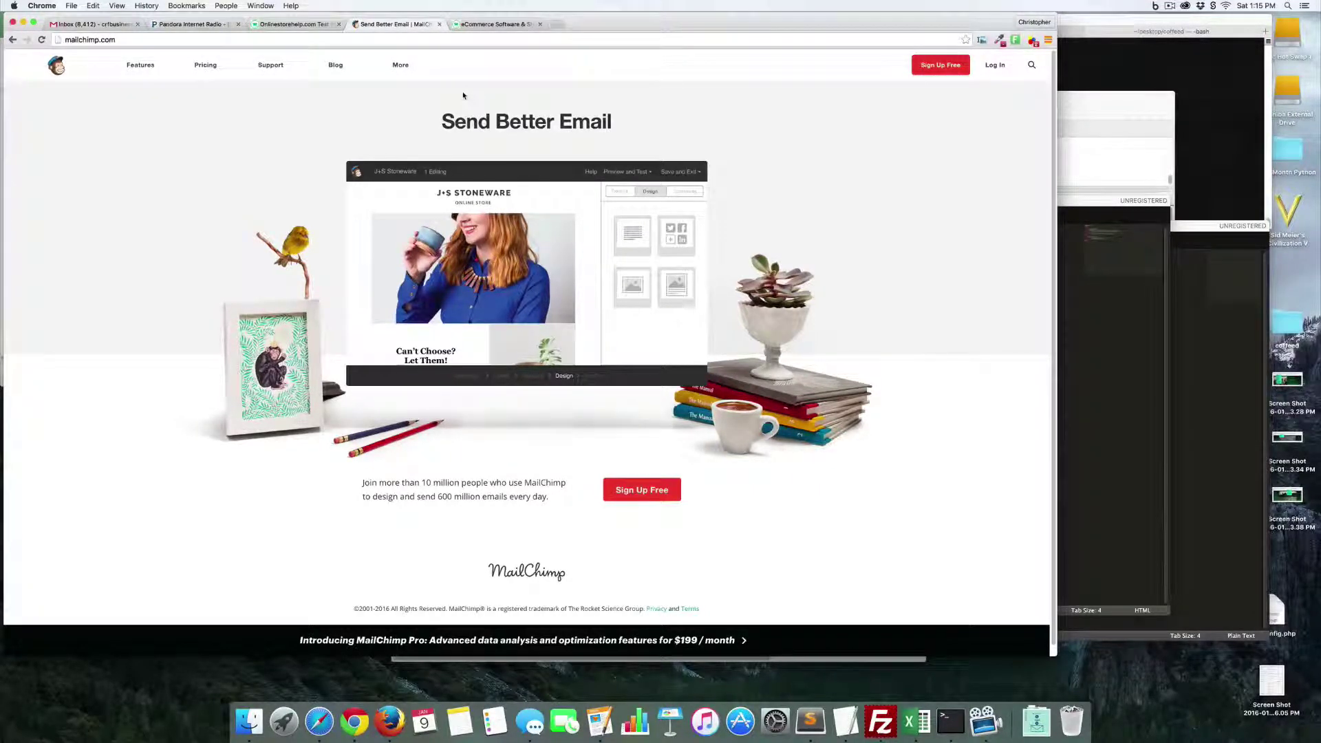
- Sign in to MailChimp with the account username and password and choose the account
{"action": "left_click", "coordinate": [994, 72]}
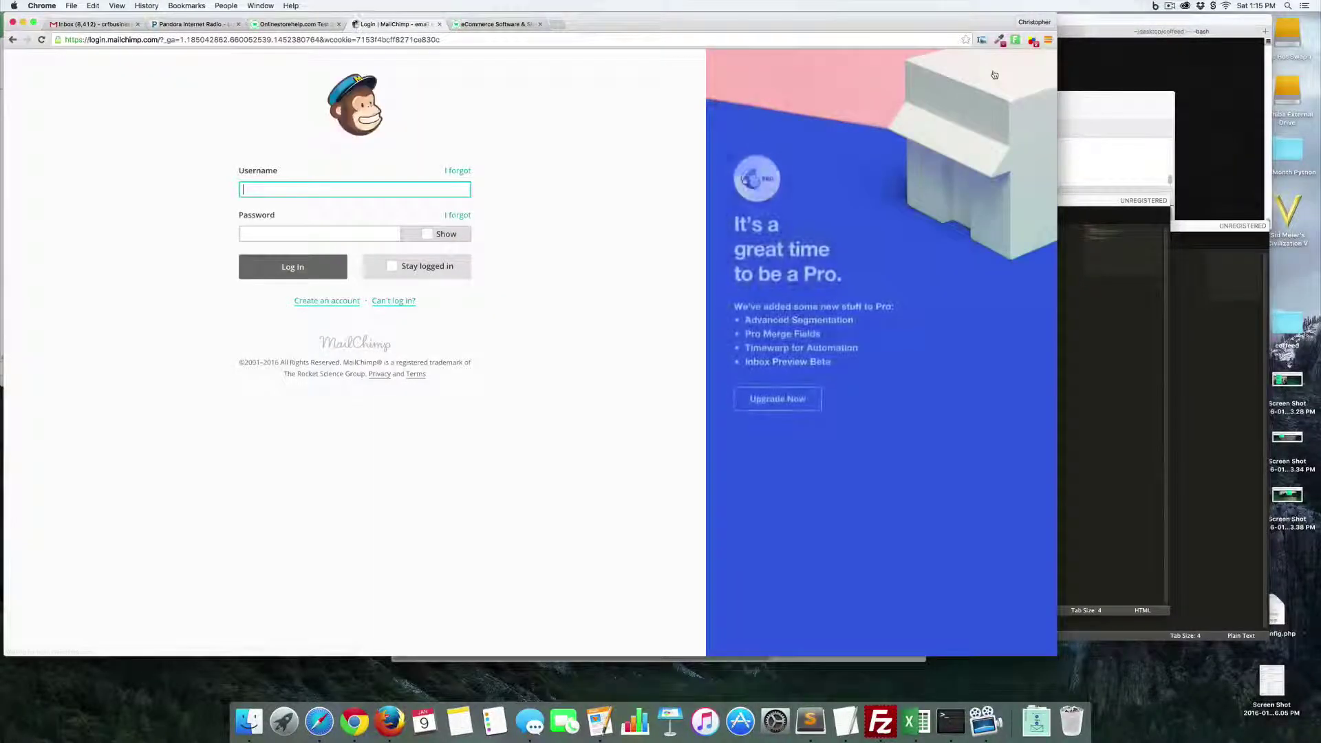
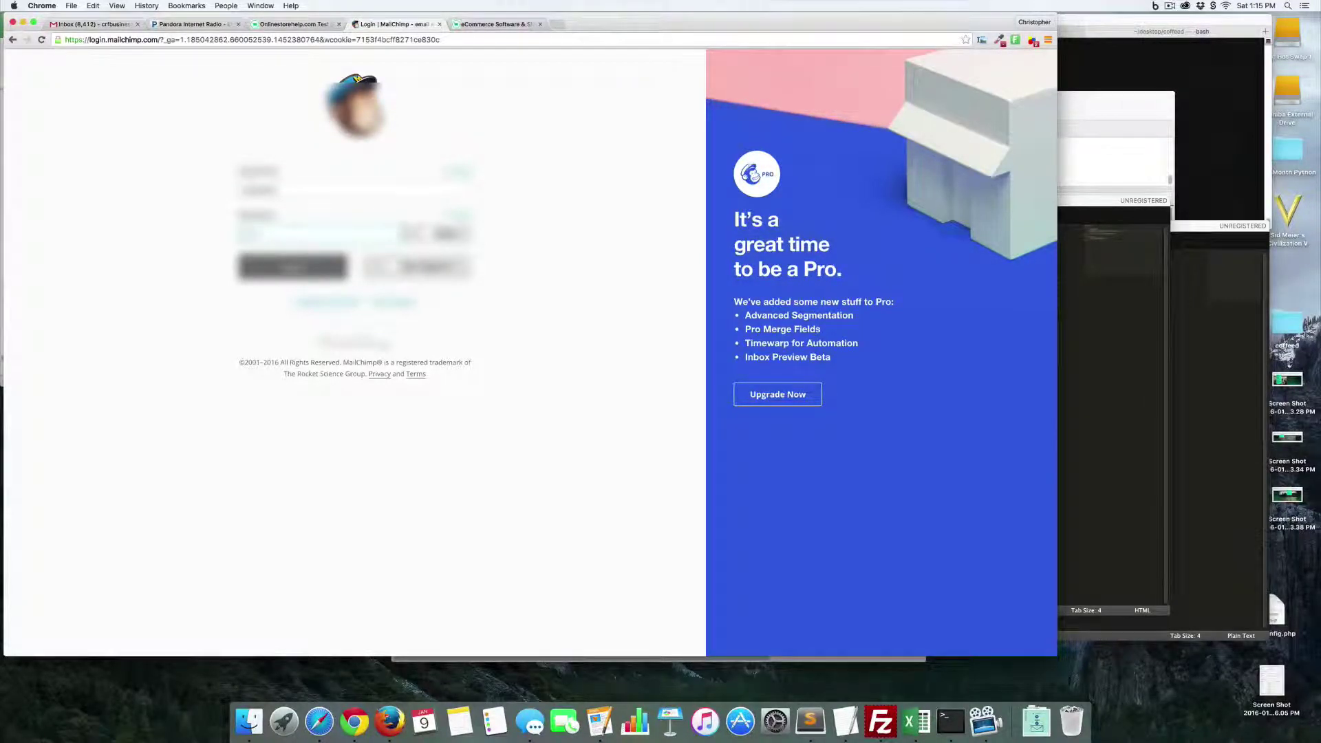
{"action": "key", "text": "Return"}
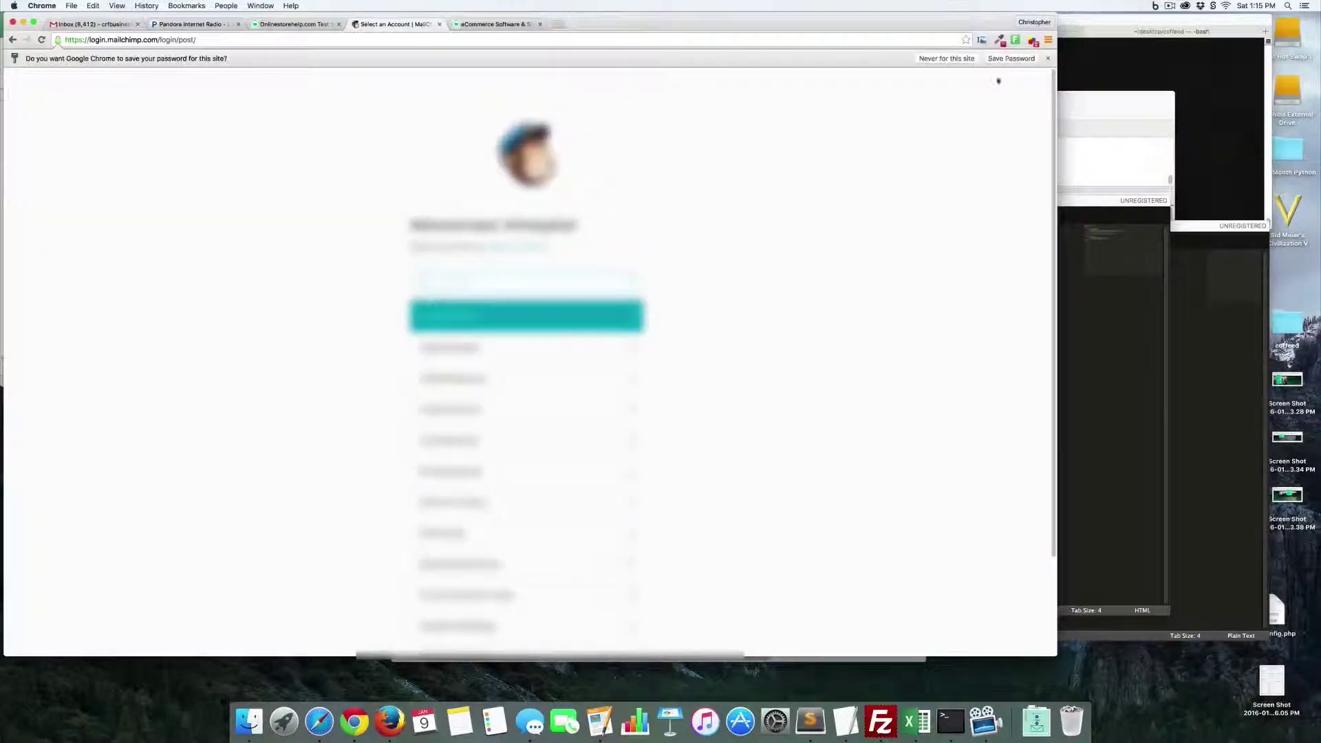
{"action": "left_click", "coordinate": [471, 322]}
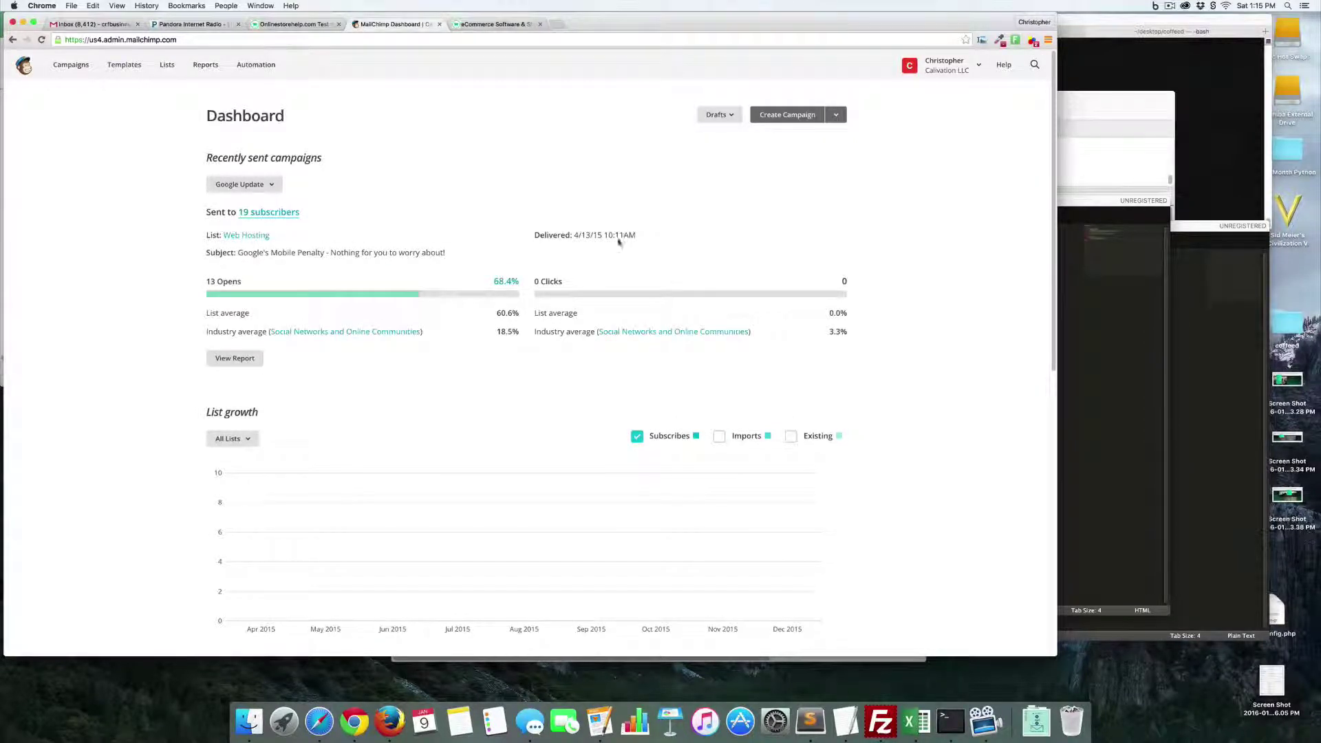
- Go to Lists and start creating a new list
{"action": "left_click", "coordinate": [166, 65]}
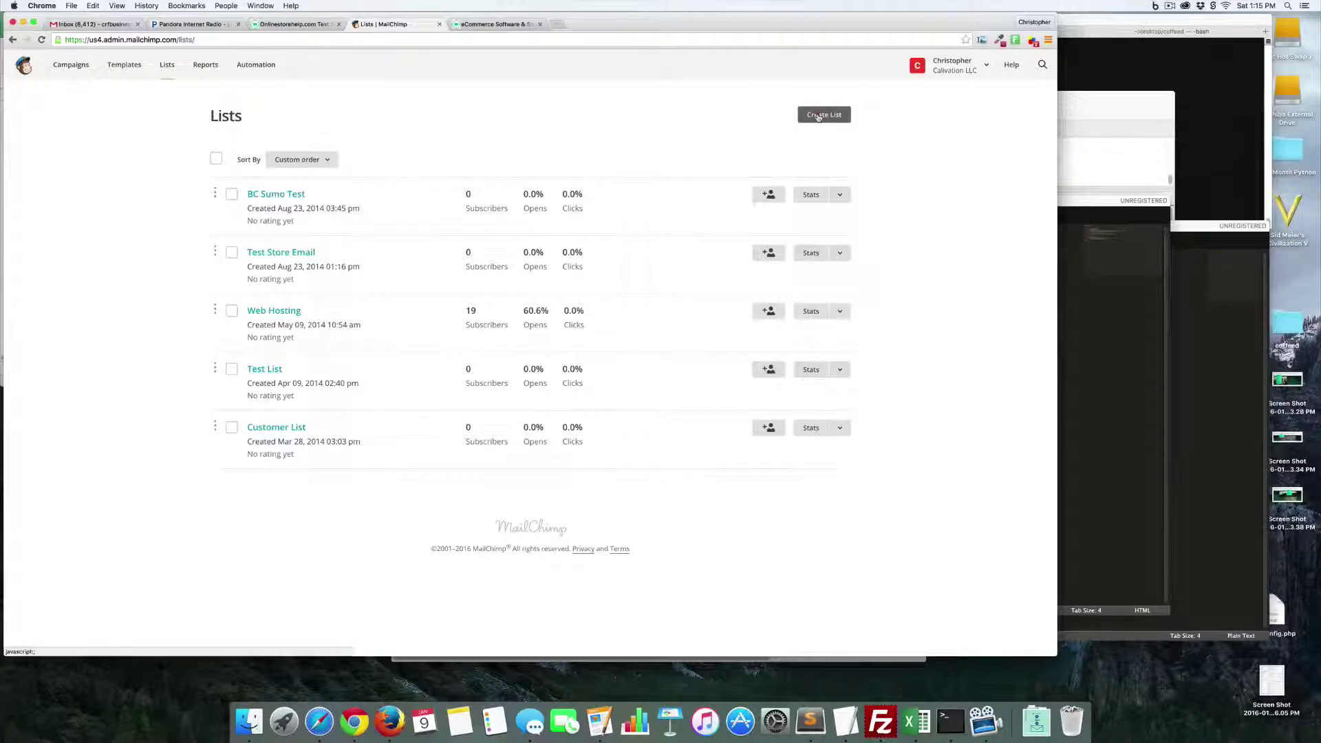
{"action": "left_click", "coordinate": [818, 117]}
{"action": "left_click", "coordinate": [510, 234]}
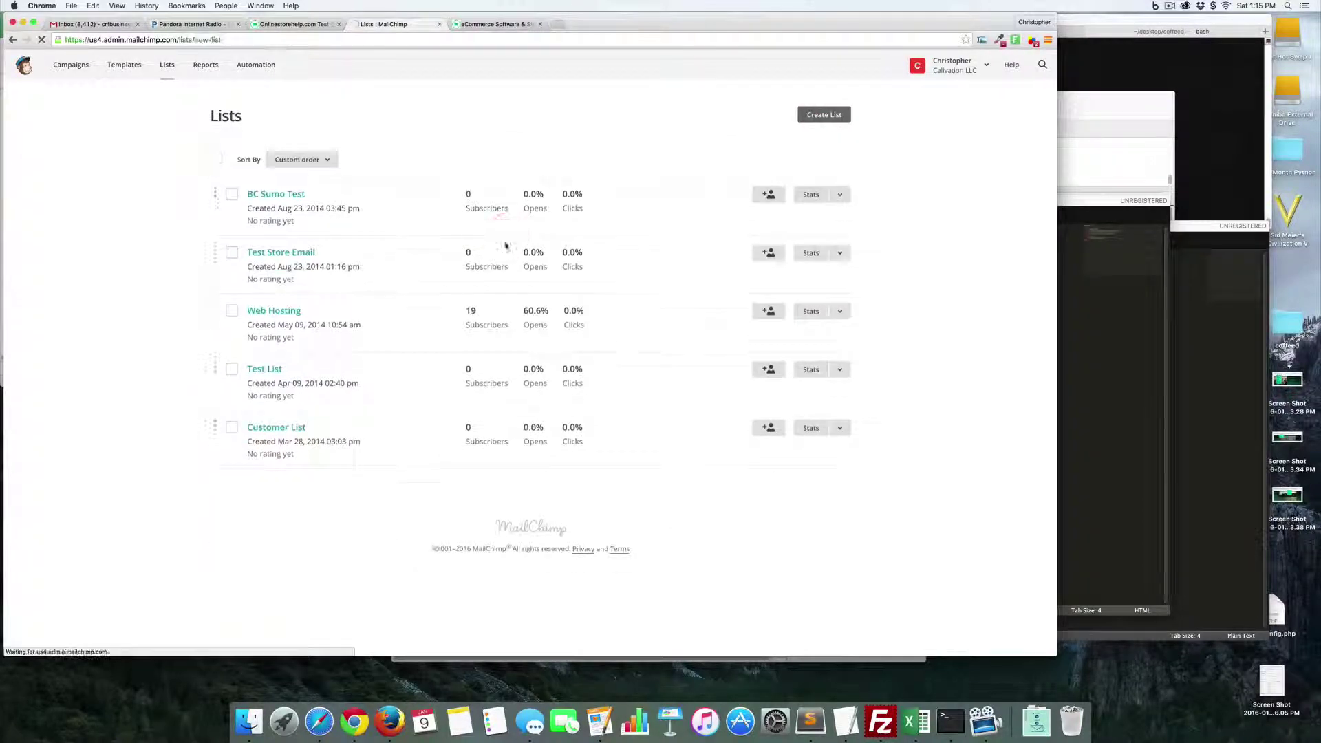
- Name the list '3dCart List' and enter the default sender e-mail and sender name
{"action": "left_click", "coordinate": [345, 200]}
{"action": "type", "text": "3d"}
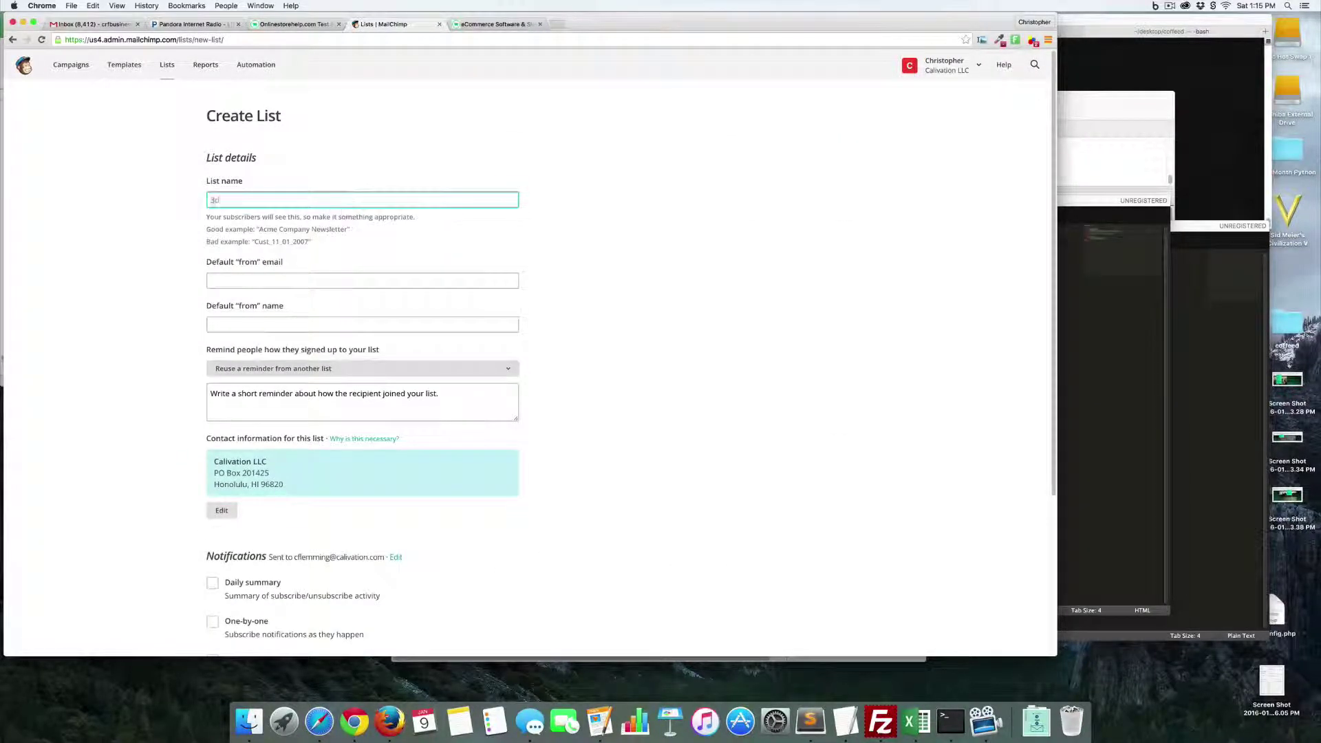
{"action": "type", "text": "Cart List"}
{"action": "left_click", "coordinate": [274, 281]}
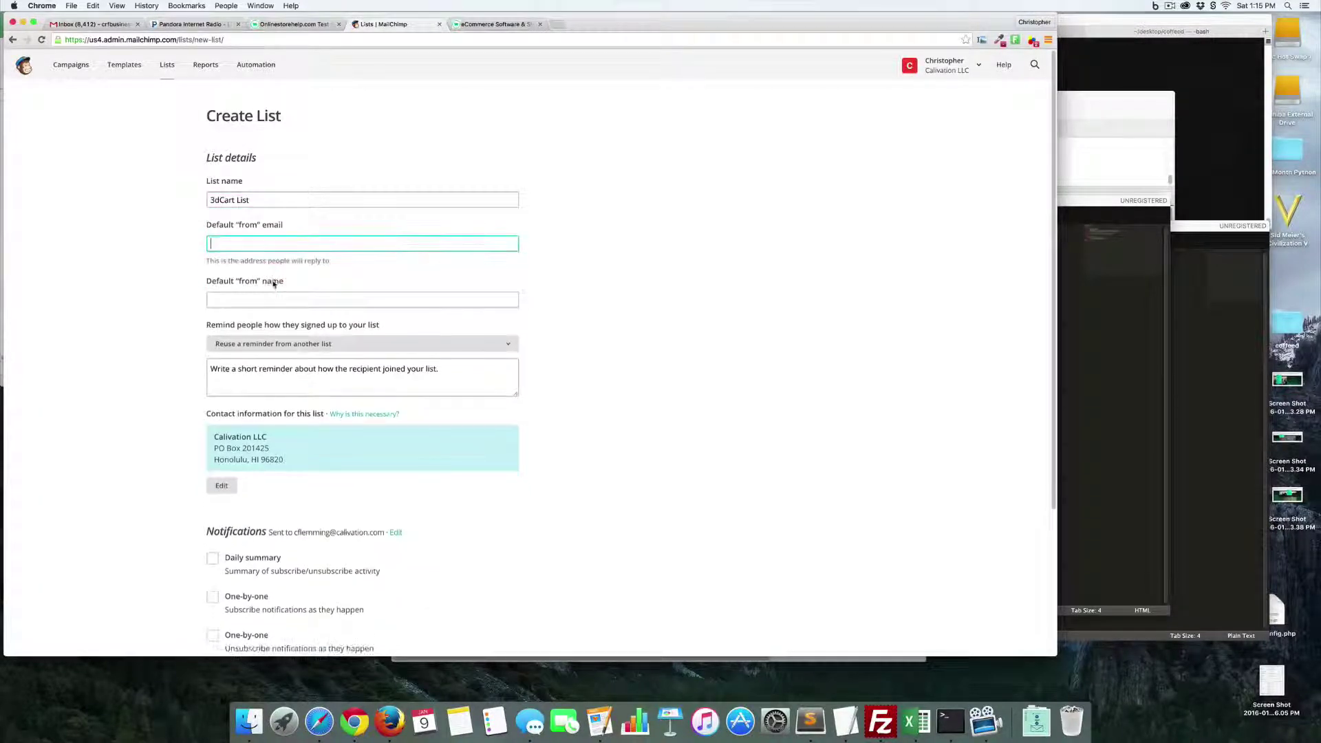
{"action": "key", "text": "Tab"}
{"action": "type", "text": "Chris"}
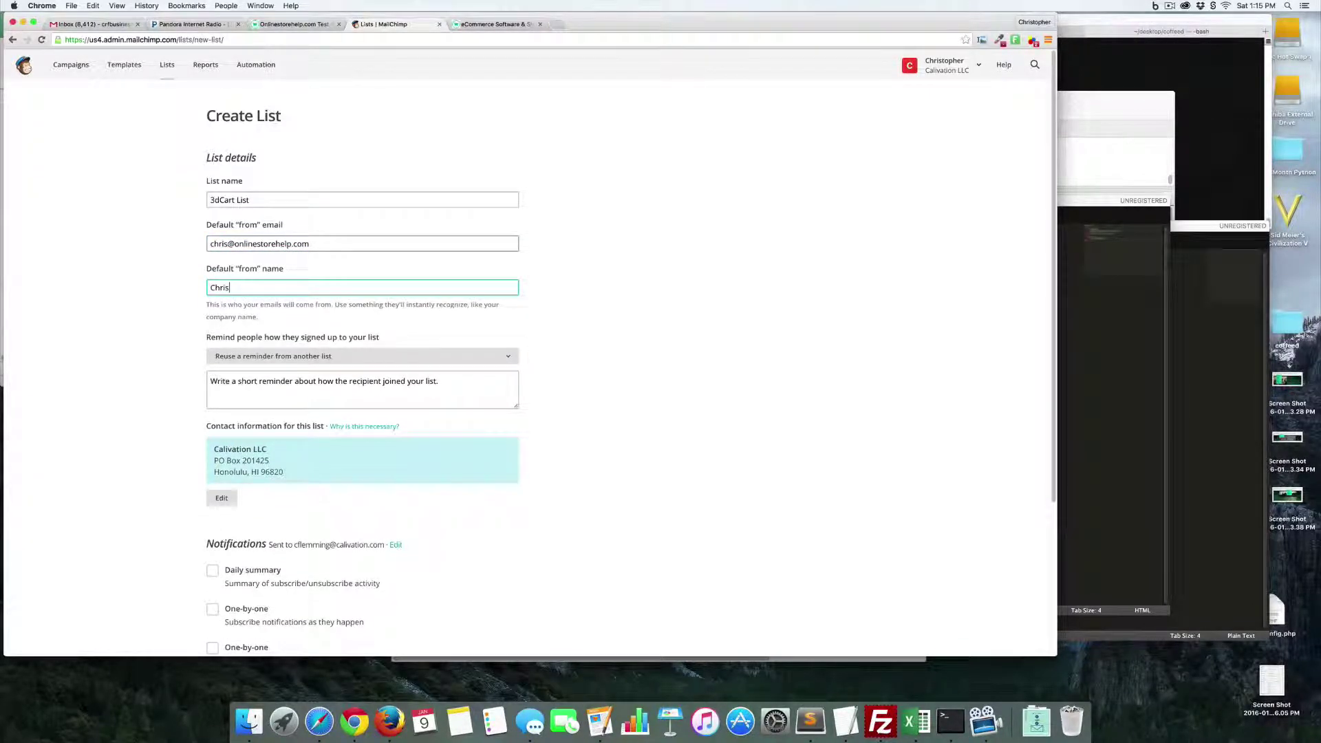
{"action": "key", "text": "Tab"}
- Add the reminder 'You got a coupon from us.' and save the list
{"action": "left_click", "coordinate": [347, 362]}
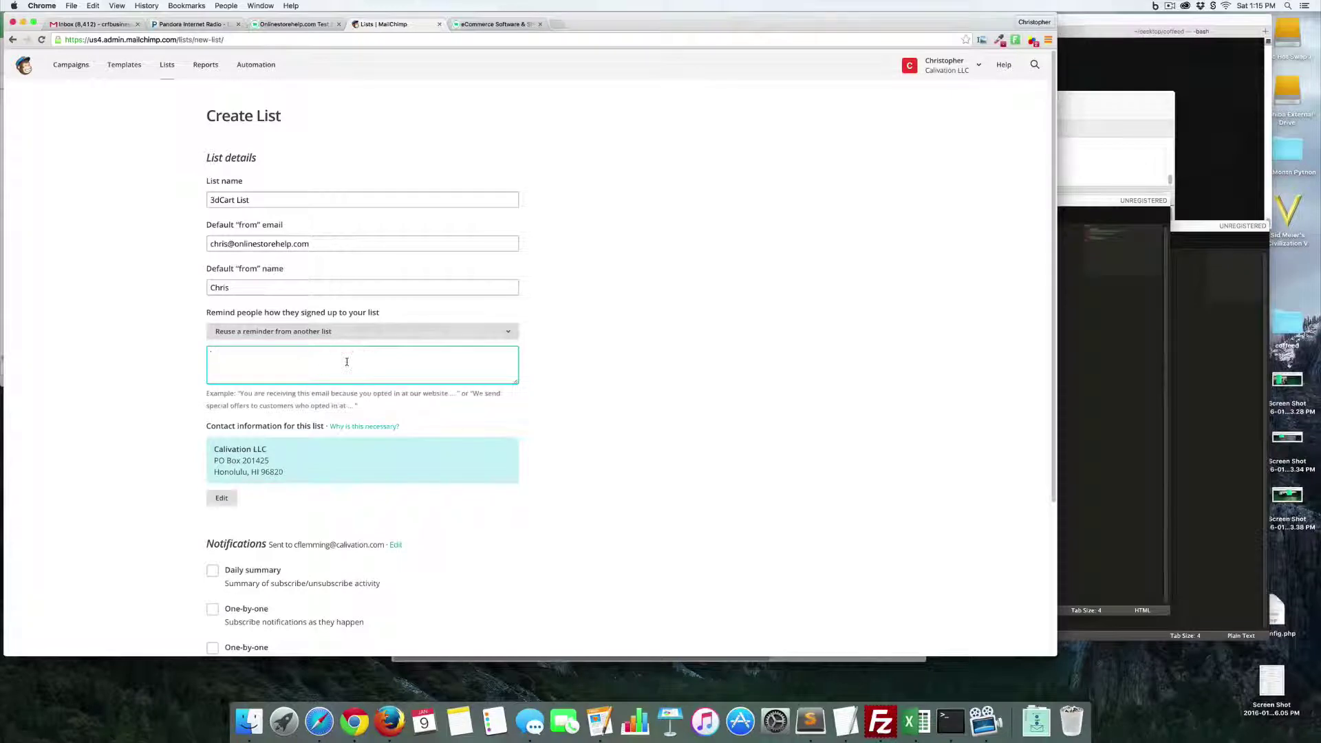
{"action": "type", "text": "You got a coupon from us."}
{"action": "scroll", "coordinate": [764, 237], "scroll_direction": "down", "scroll_amount": 6}
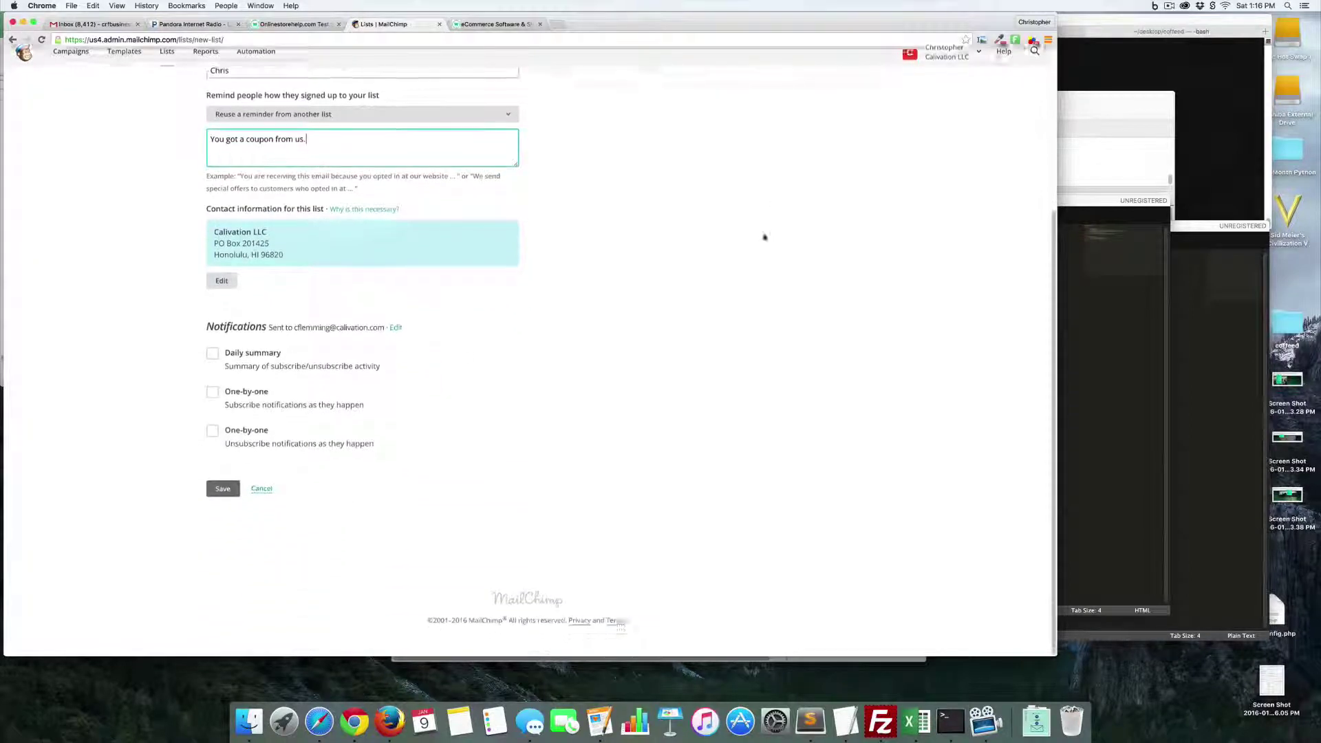
{"action": "left_click", "coordinate": [222, 502]}
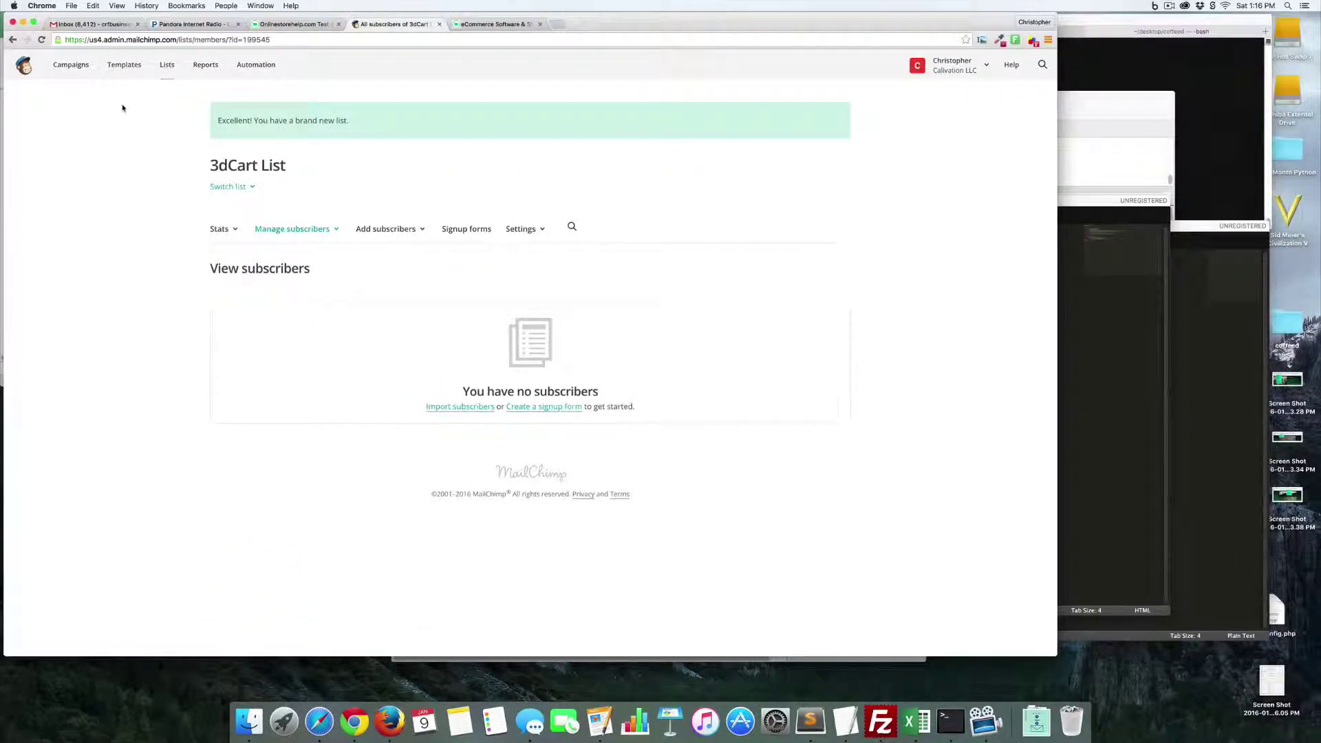
- Open the general signup form designer for 3dCart List
{"action": "left_click", "coordinate": [167, 65]}
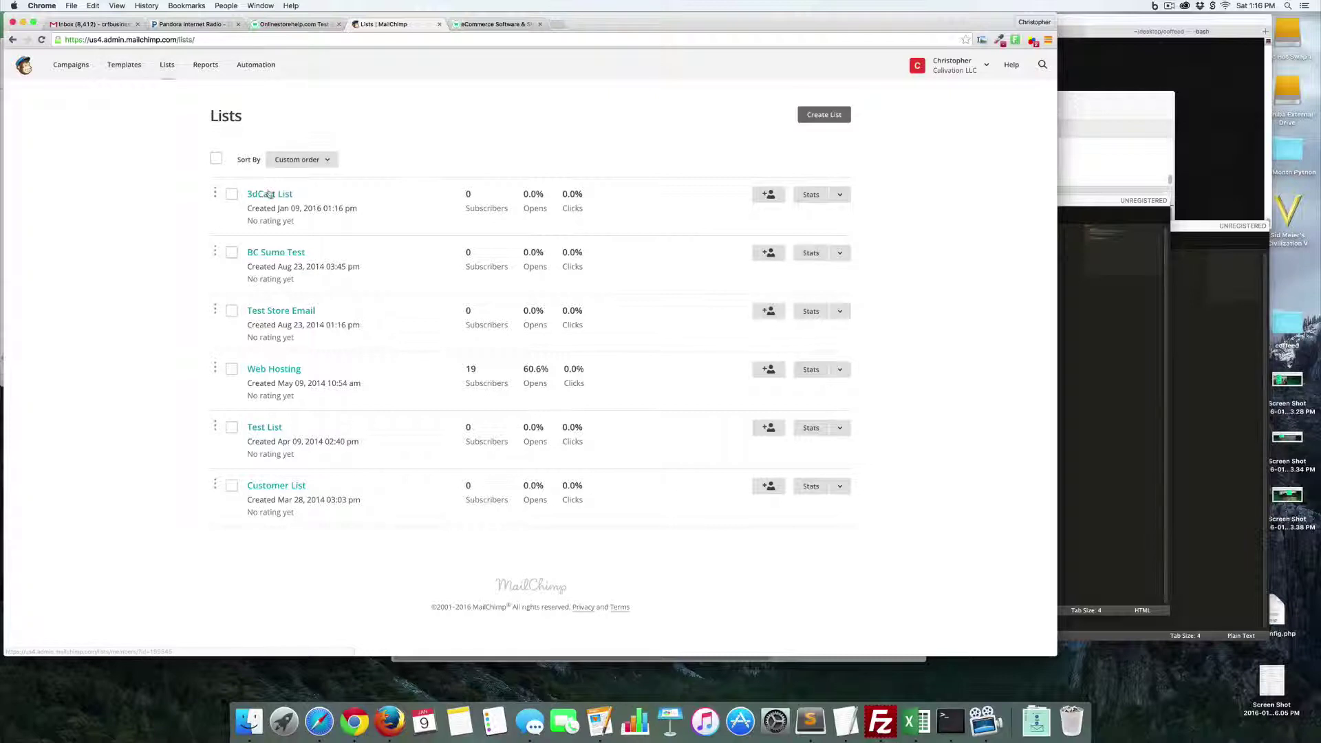
{"action": "left_click", "coordinate": [270, 194]}
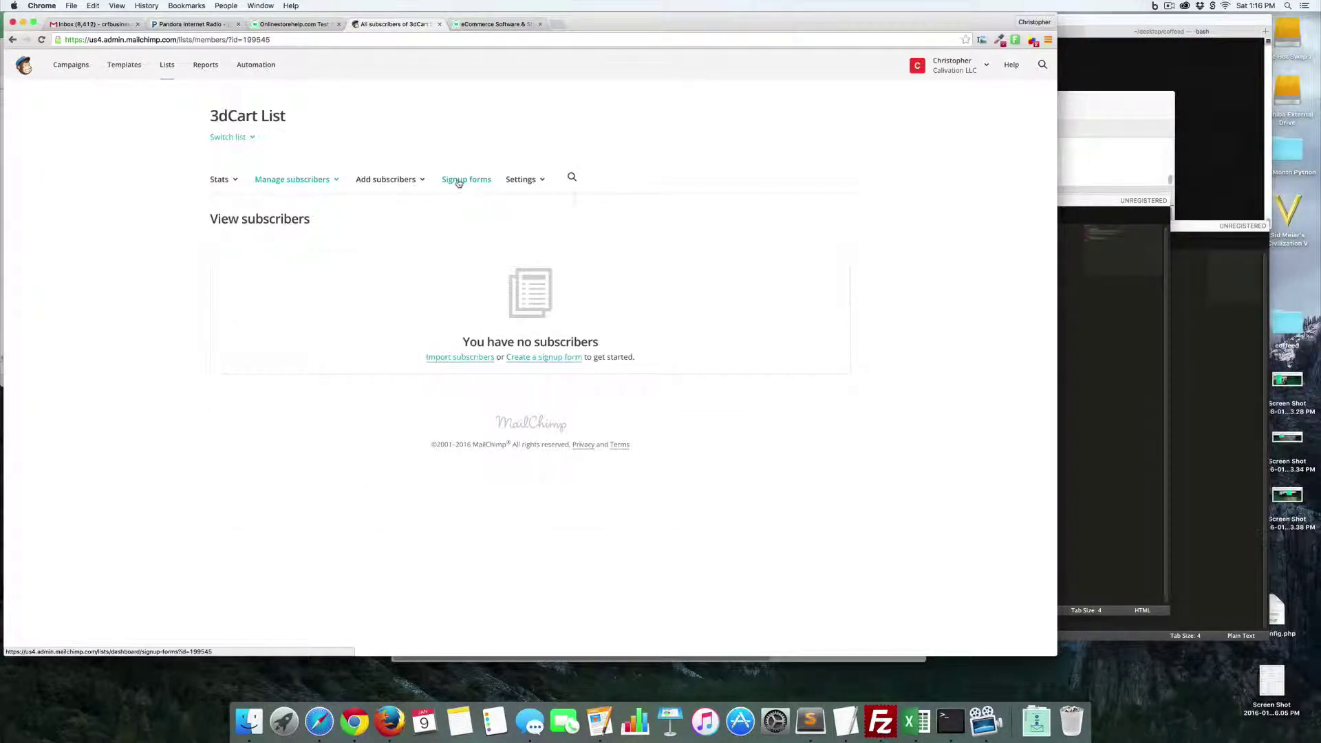
{"action": "left_click", "coordinate": [459, 181]}
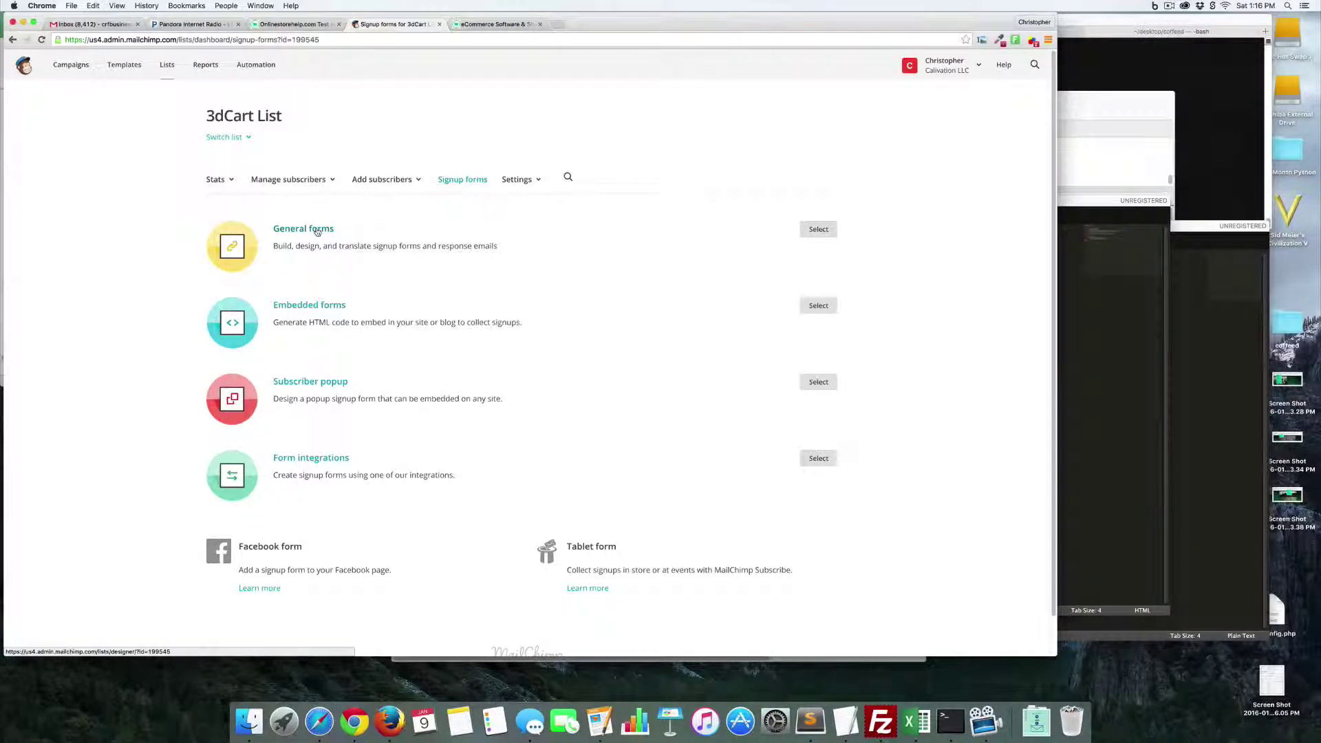
{"action": "left_click", "coordinate": [317, 232]}
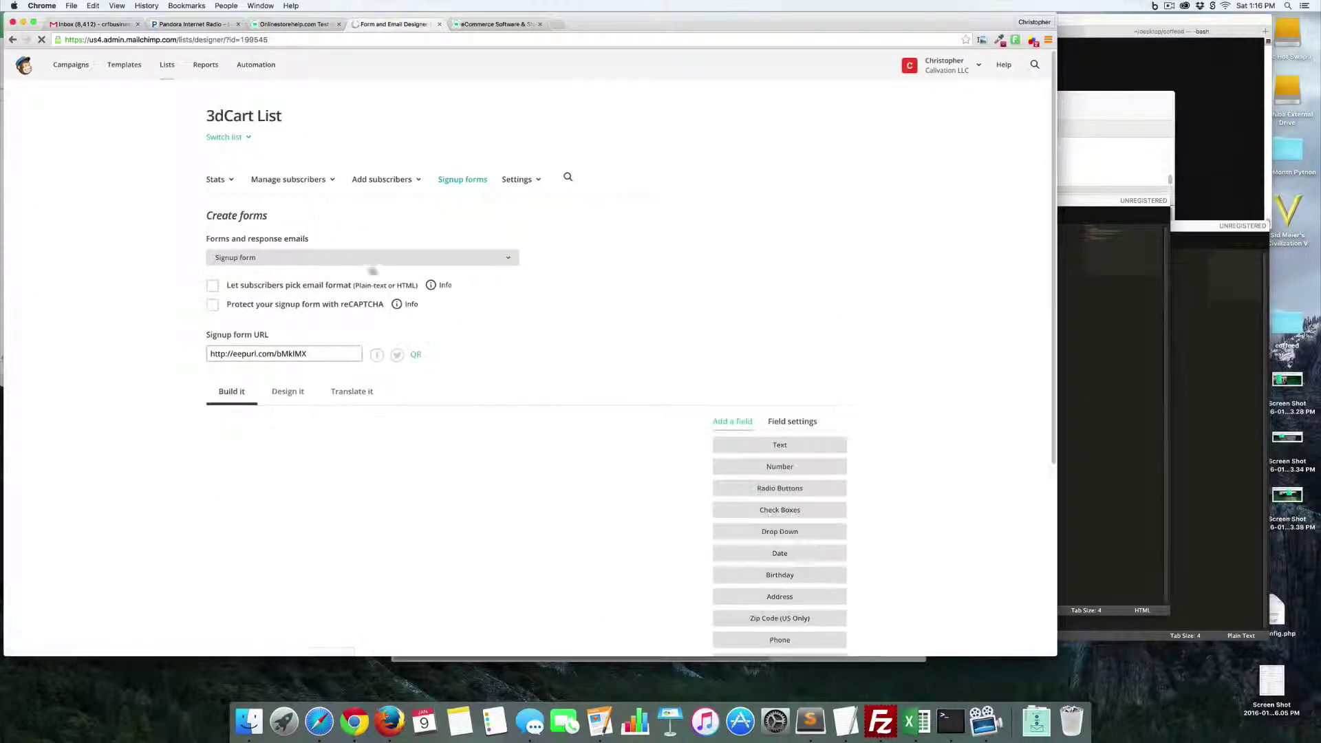
{"action": "scroll", "coordinate": [501, 312], "scroll_direction": "down", "scroll_amount": 5}
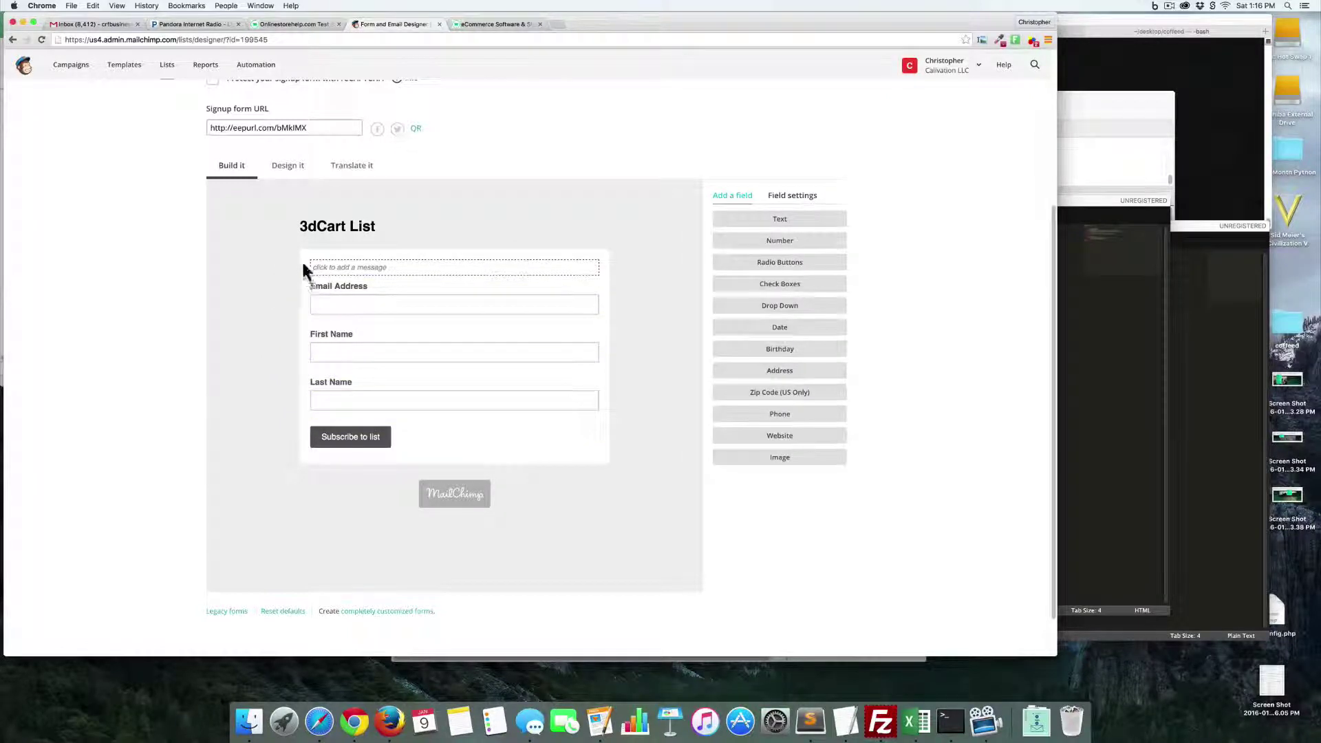
{"action": "scroll", "coordinate": [303, 268], "scroll_direction": "up", "scroll_amount": 3}
- Switch the form designer to the Confirmation 'thank you' page
{"action": "left_click", "coordinate": [339, 210]}
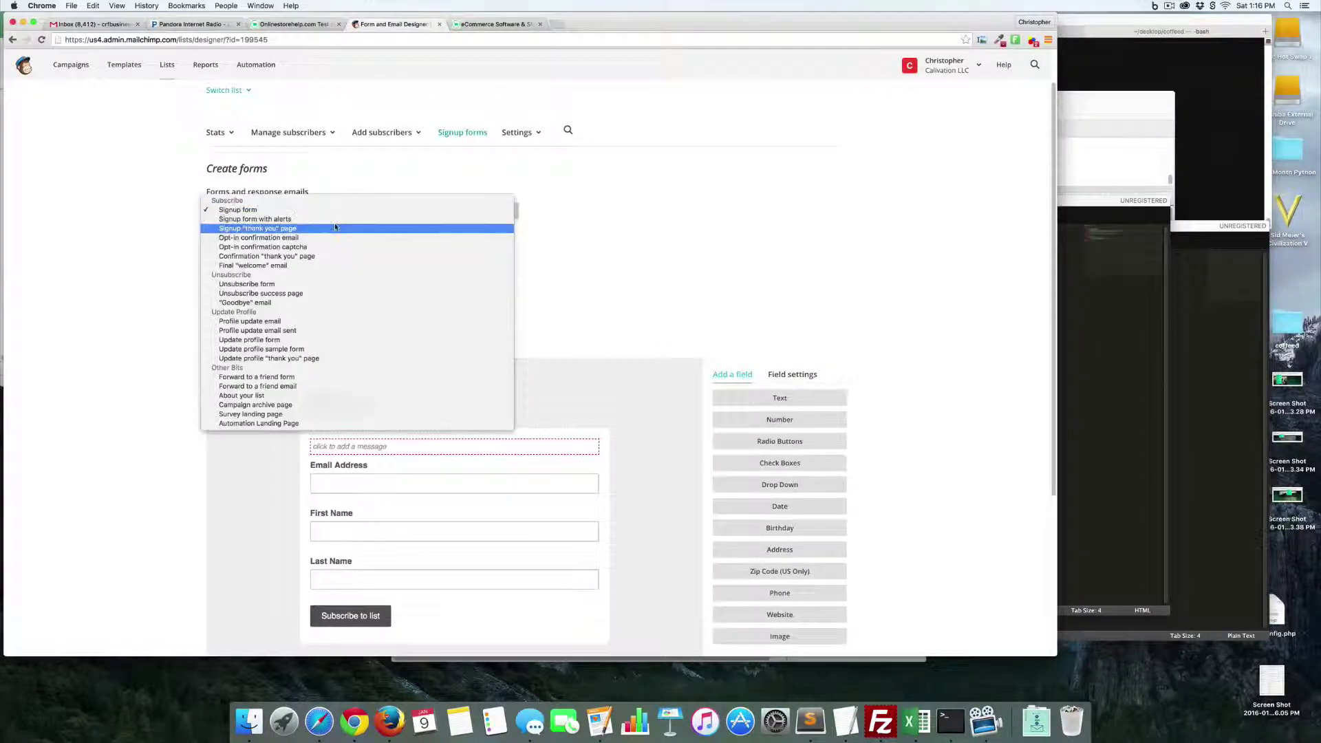
{"action": "left_click", "coordinate": [331, 228]}
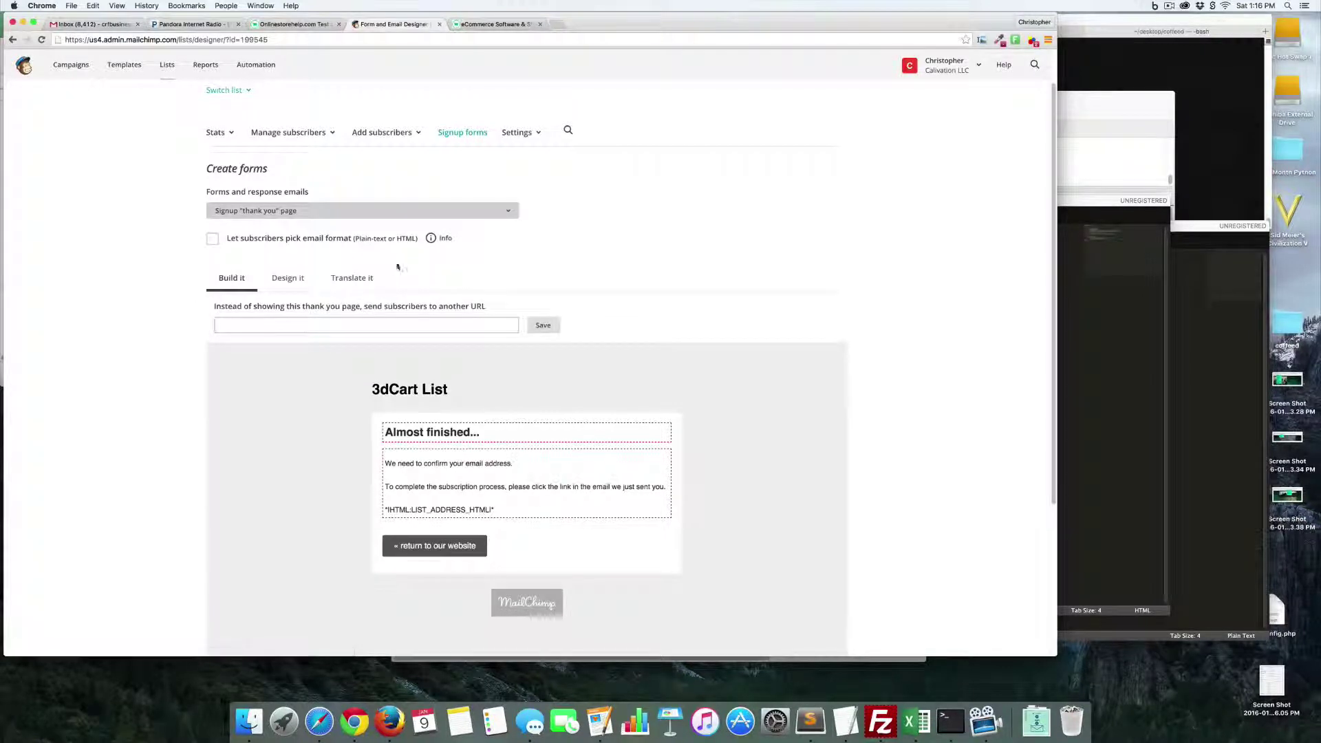
{"action": "left_click", "coordinate": [365, 212]}
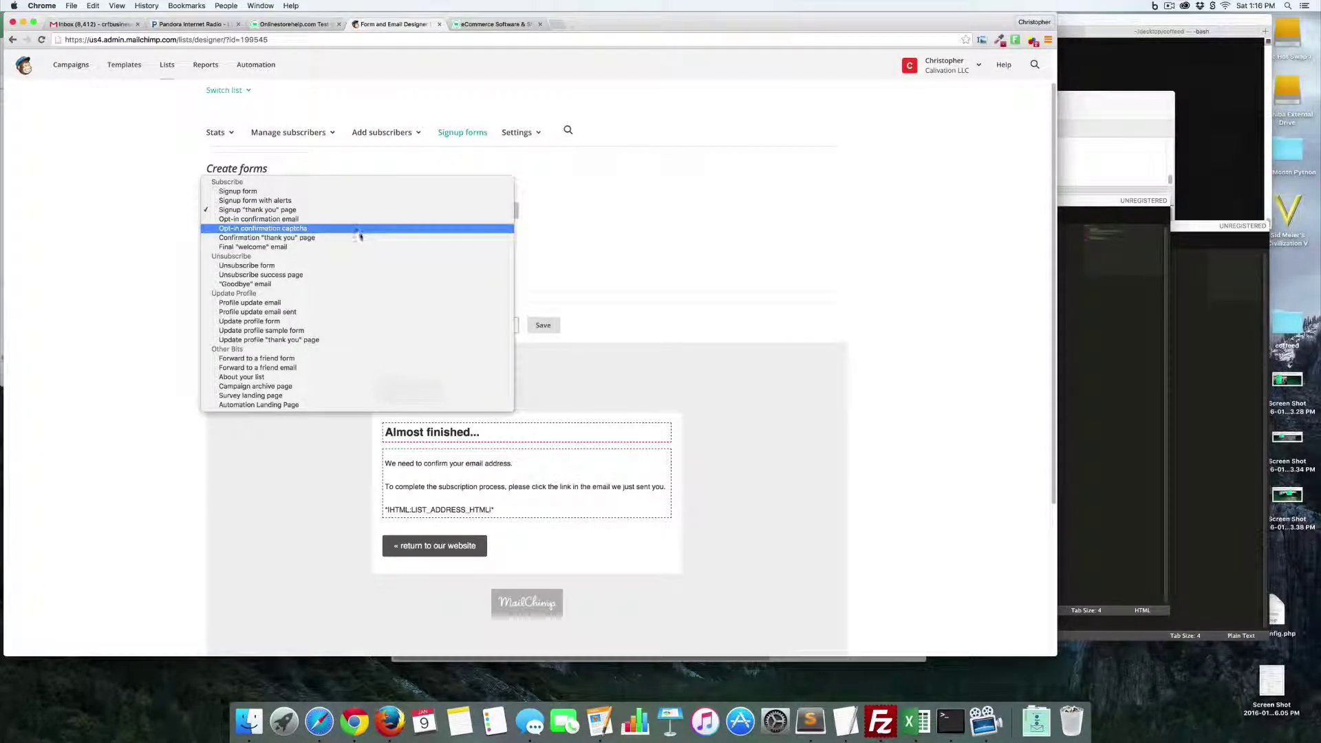
{"action": "left_click", "coordinate": [358, 237]}
{"action": "scroll", "coordinate": [547, 268], "scroll_direction": "down", "scroll_amount": 5}
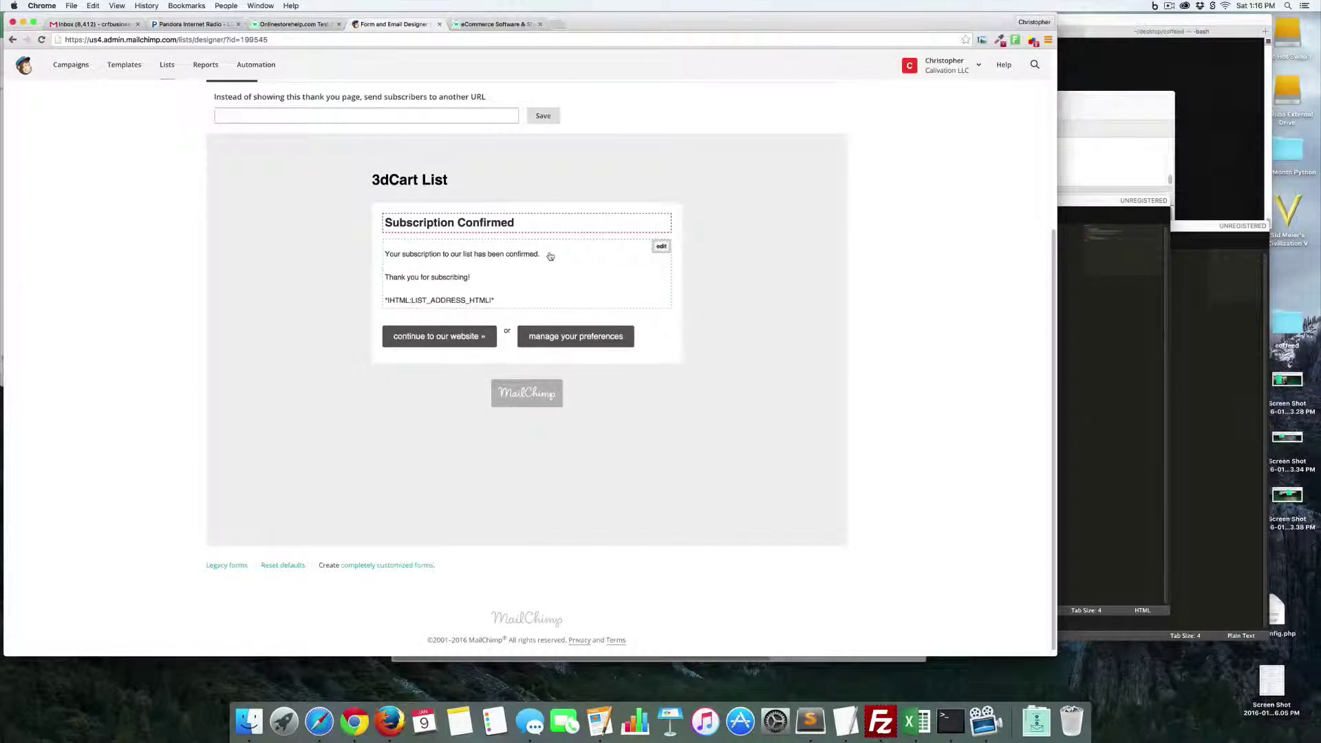
- Change 'confirmed!' to 'confirmed.' and add the line 'Here is your coupon code february10pct456'
{"action": "left_click", "coordinate": [662, 246]}
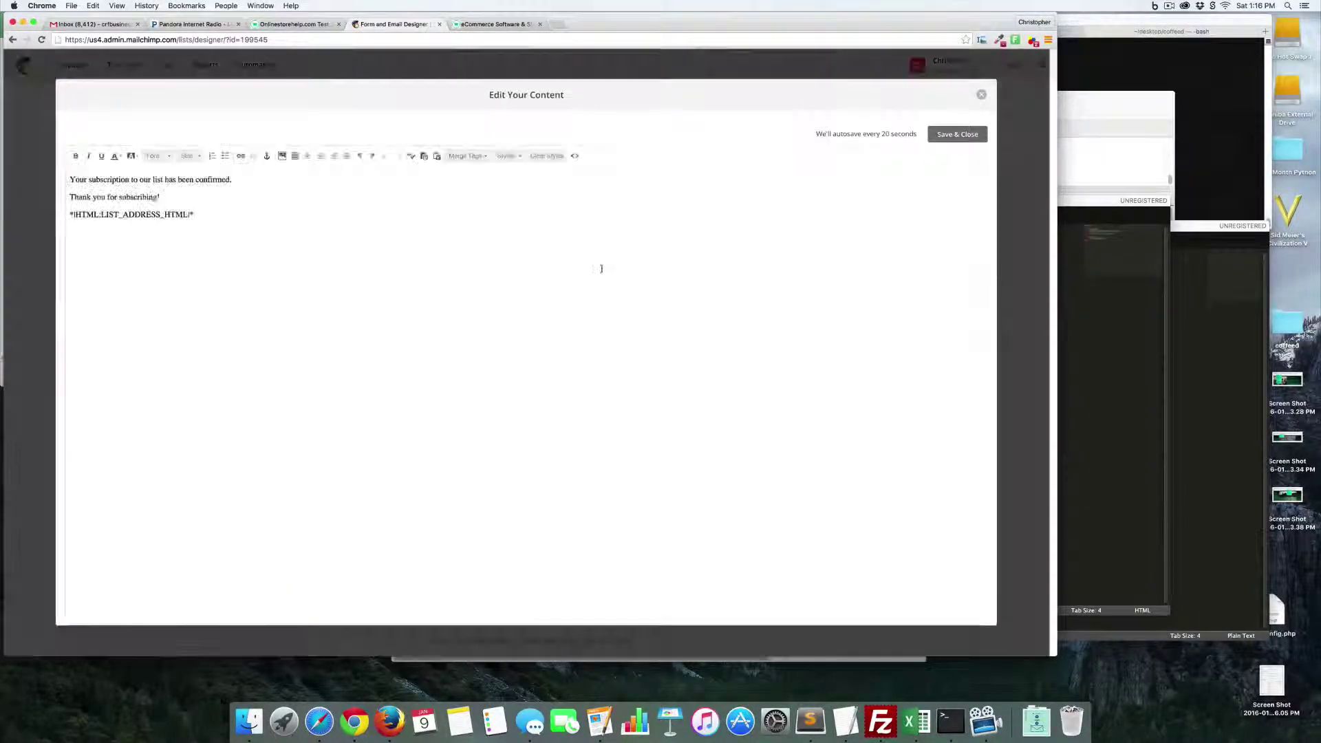
{"action": "left_click", "coordinate": [241, 180]}
{"action": "key", "text": "BackSpace"}
{"action": "type", "text": "."}
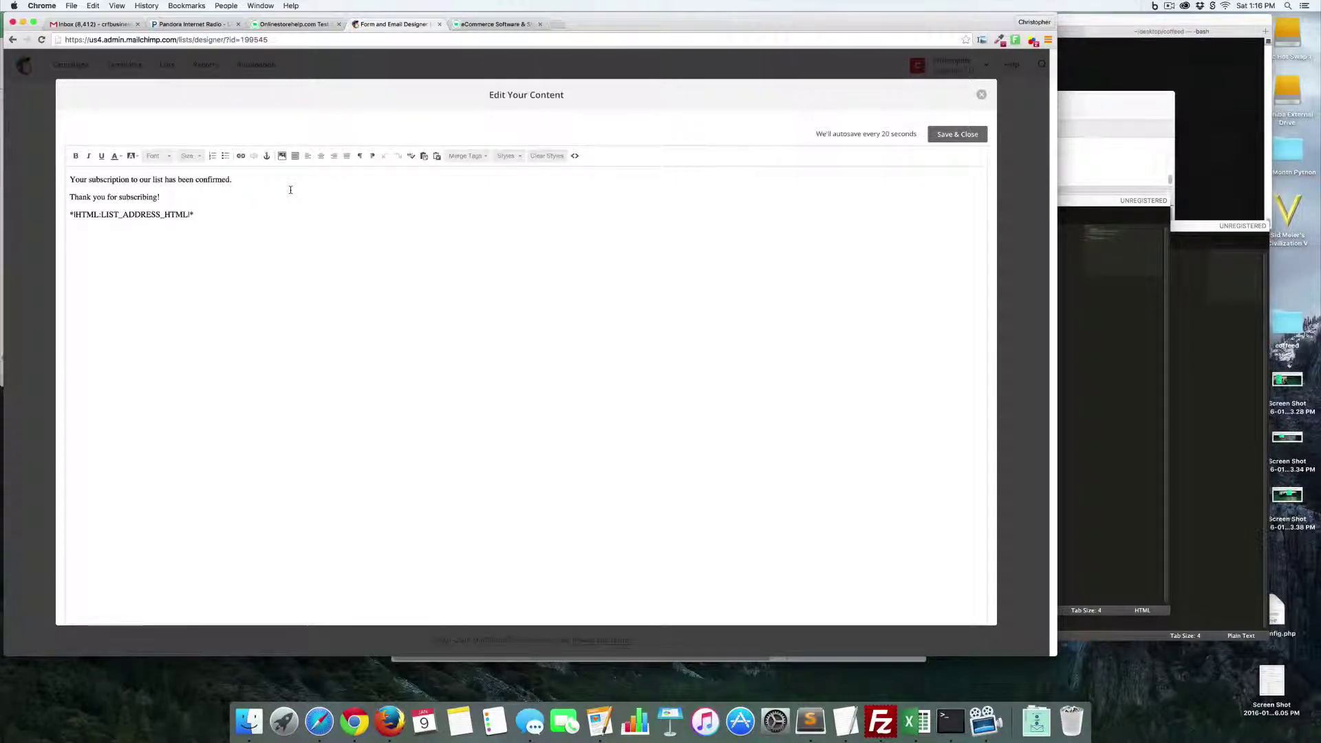
{"action": "left_click", "coordinate": [205, 199]}
{"action": "key", "text": "Return"}
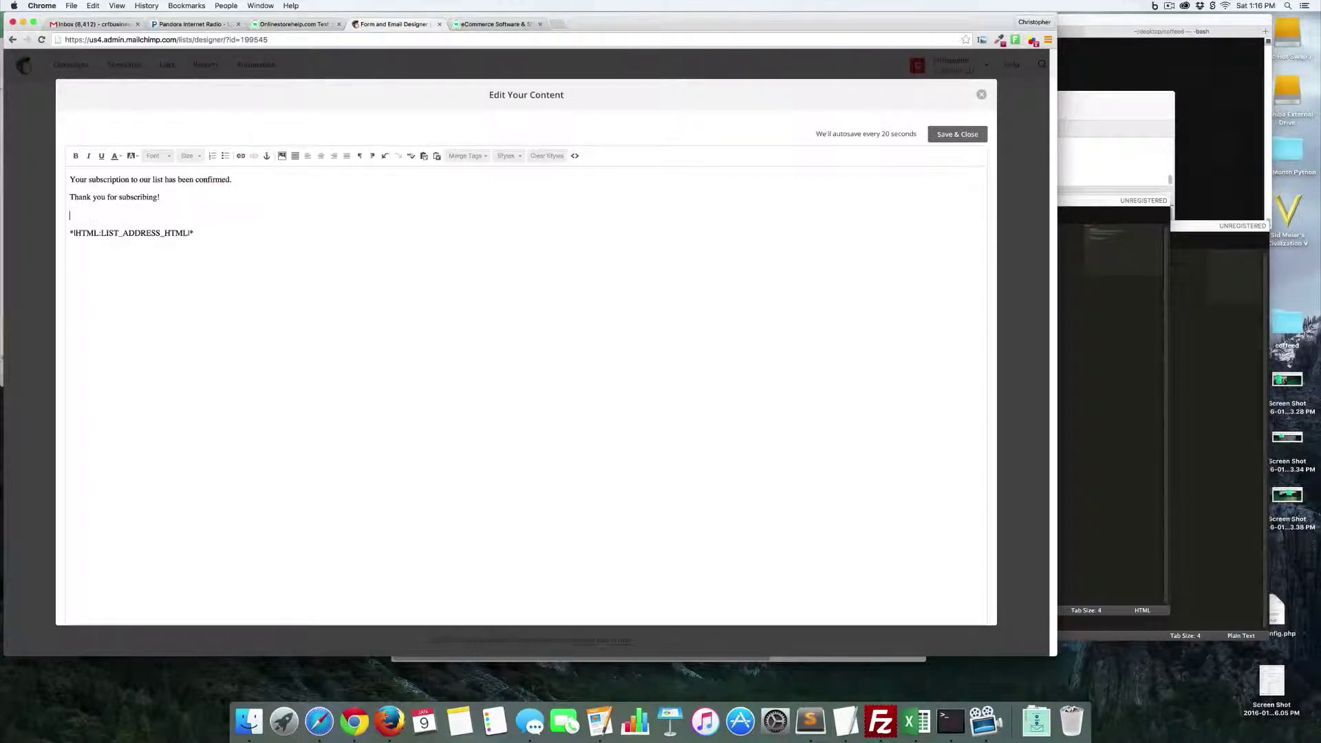
{"action": "type", "text": "Here is your coup"}
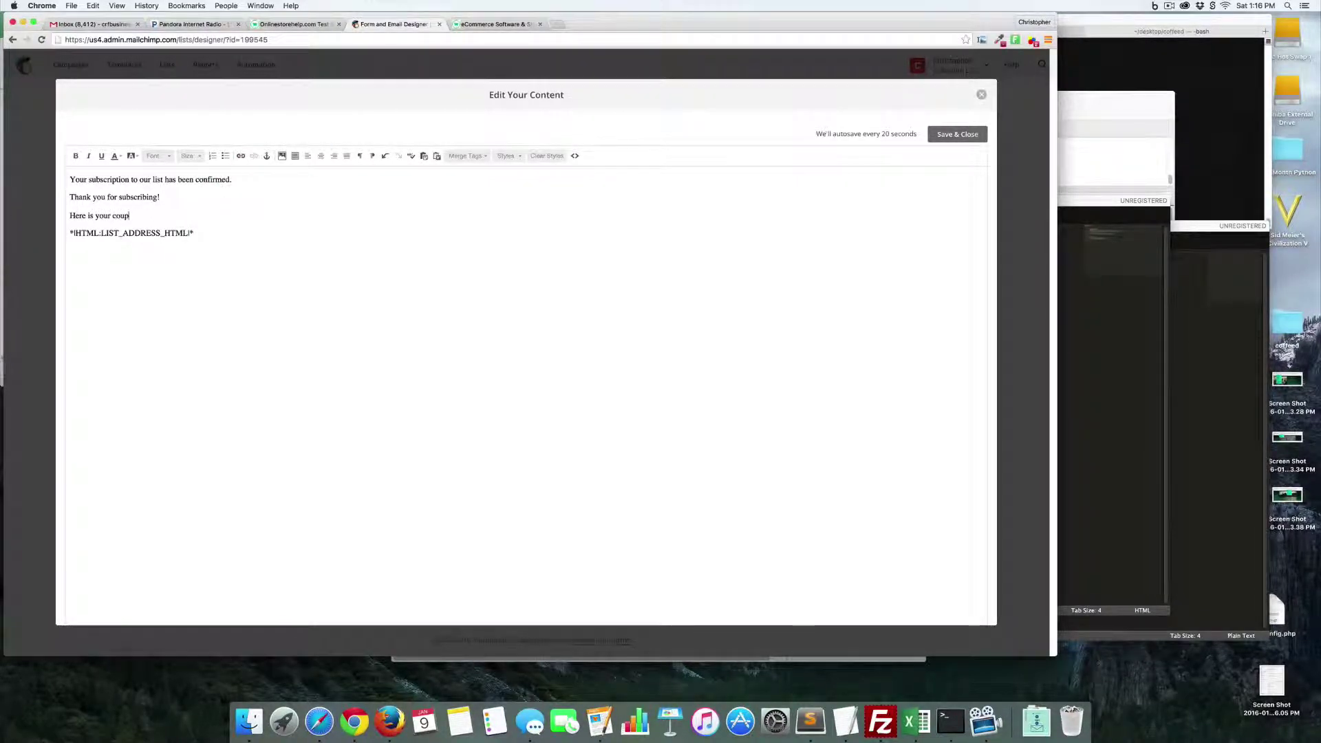
{"action": "type", "text": "on code fe"}
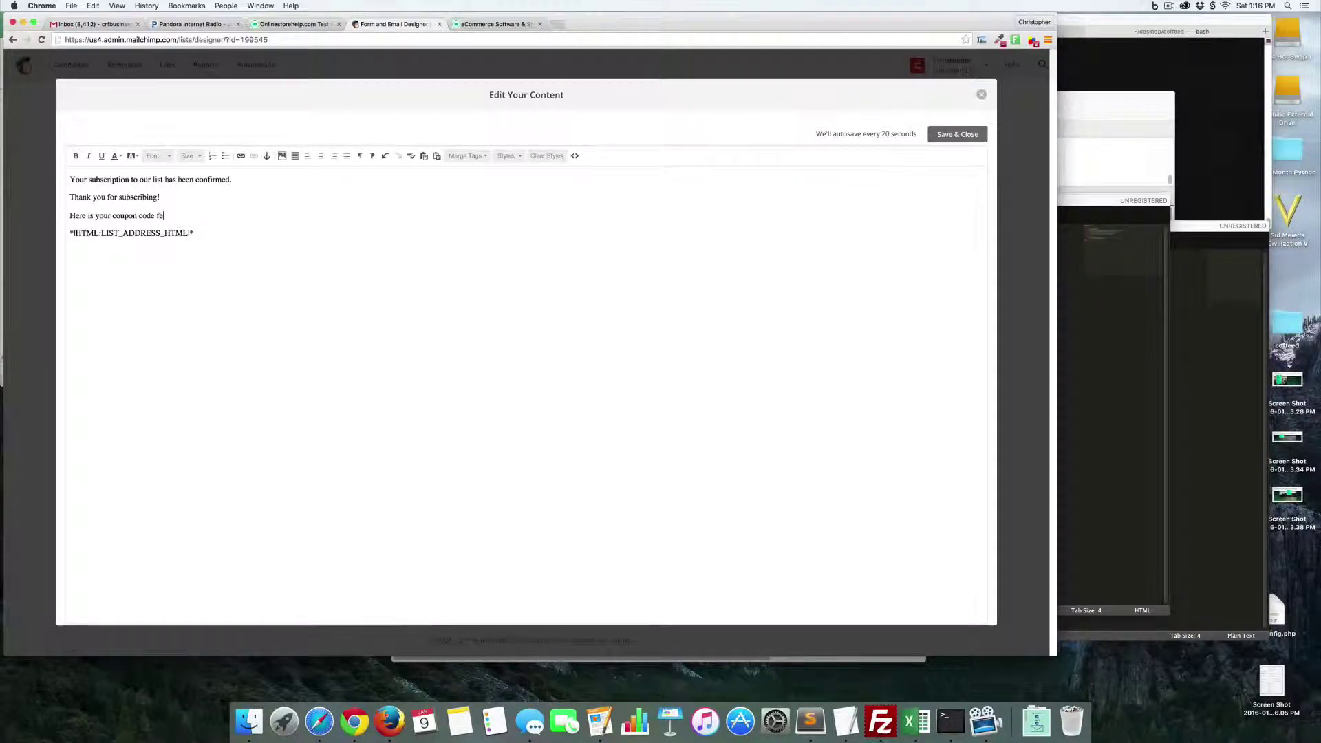
{"action": "type", "text": "br"}
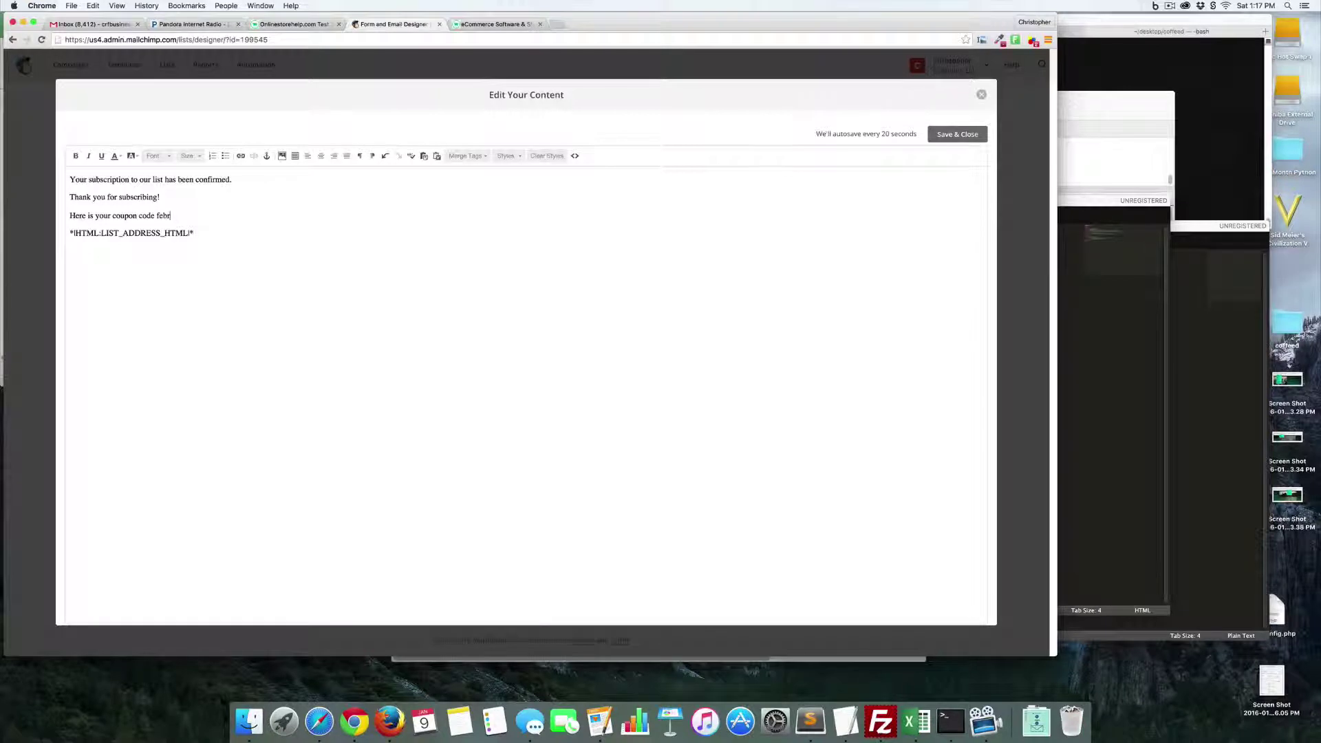
{"action": "type", "text": "uary10"}
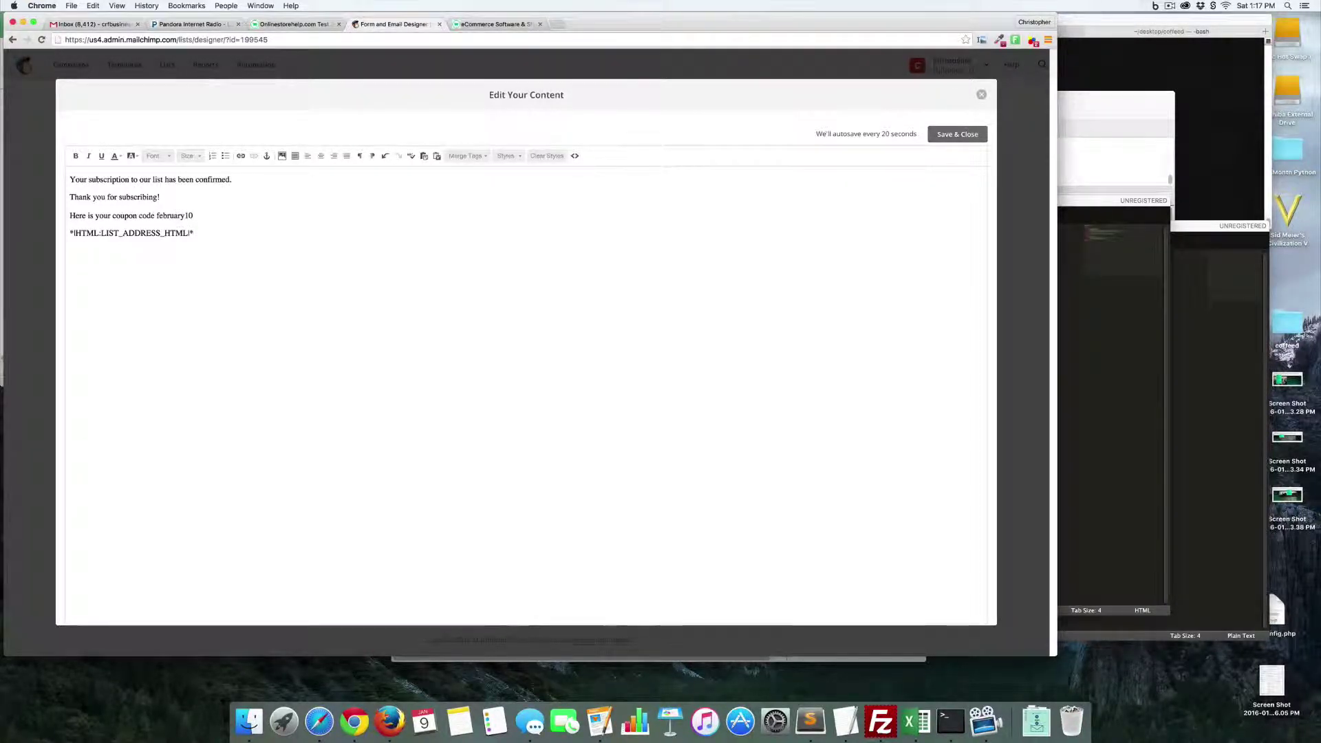
{"action": "type", "text": "pct456"}
- Select the coupon code february10pct456 and save the edited confirmation page
{"action": "left_click_drag", "start_coordinate": [216, 216], "coordinate": [157, 215]}
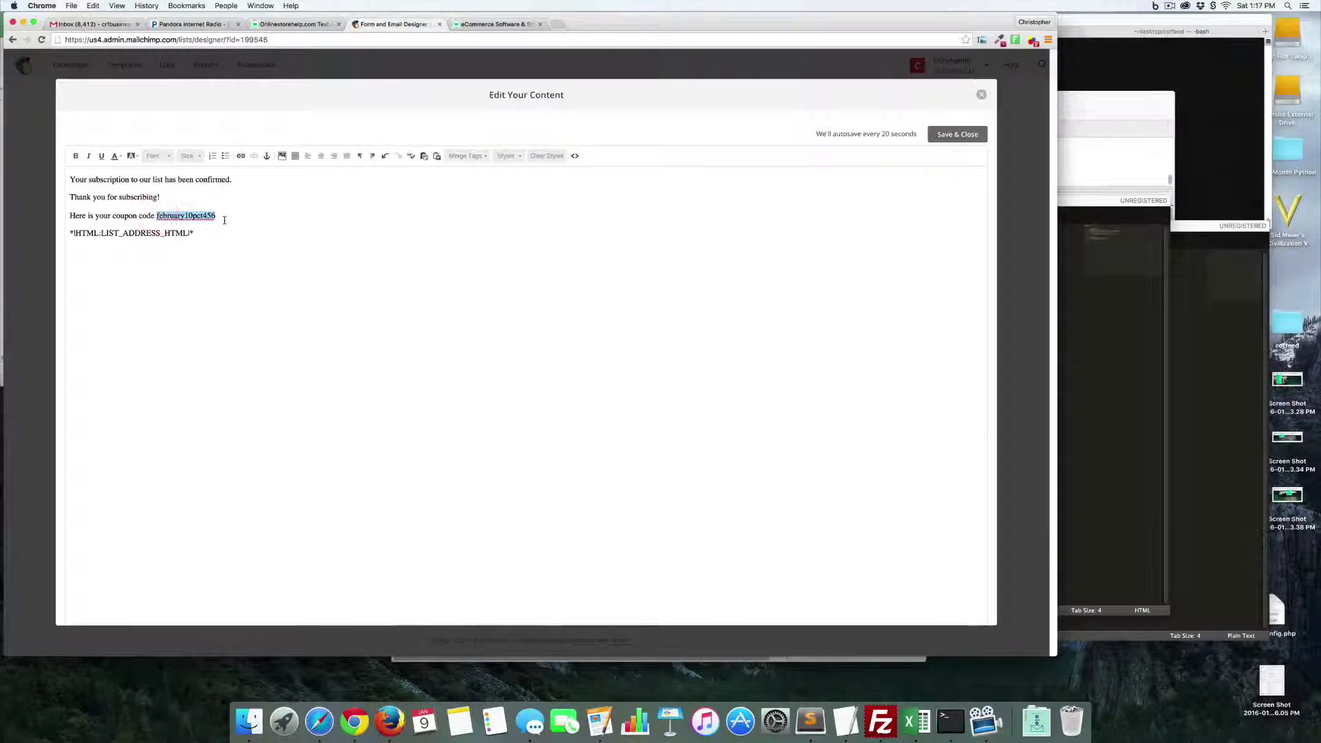
{"action": "left_click", "coordinate": [958, 135]}
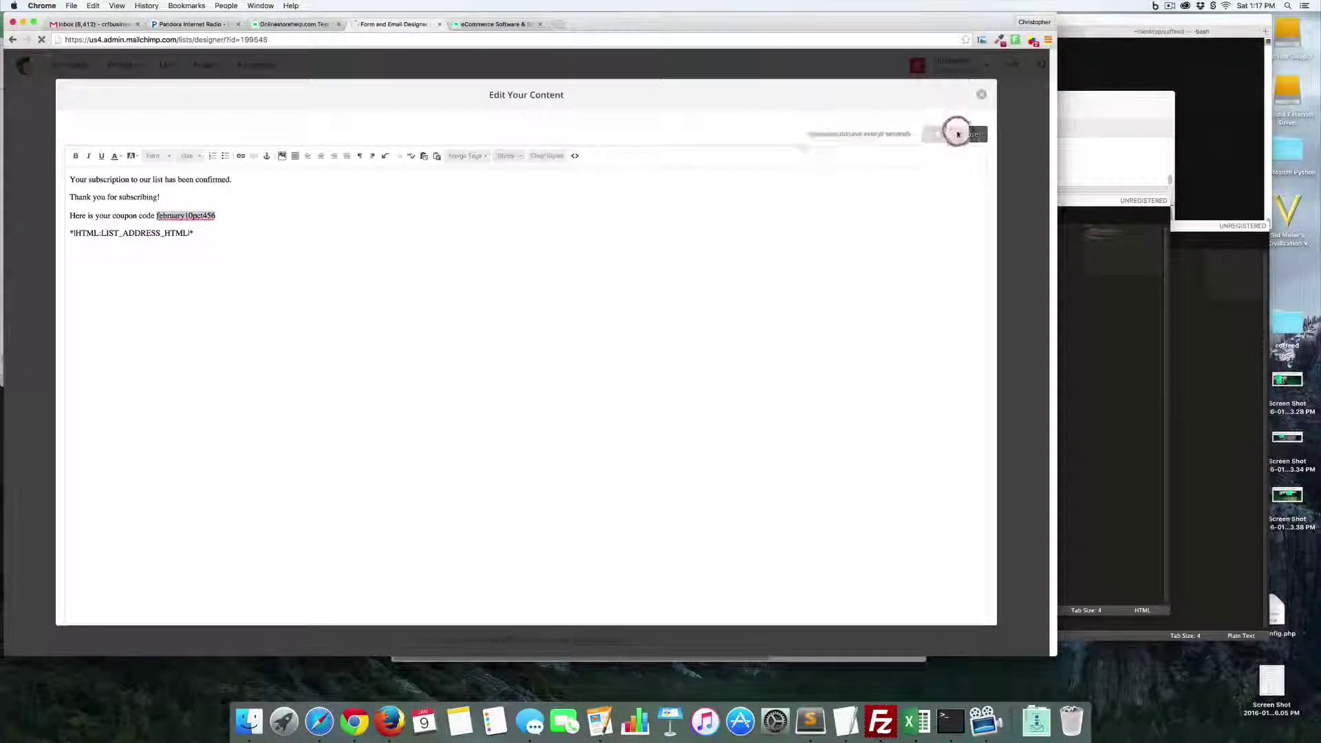
{"action": "scroll", "coordinate": [444, 214], "scroll_direction": "up", "scroll_amount": 3}
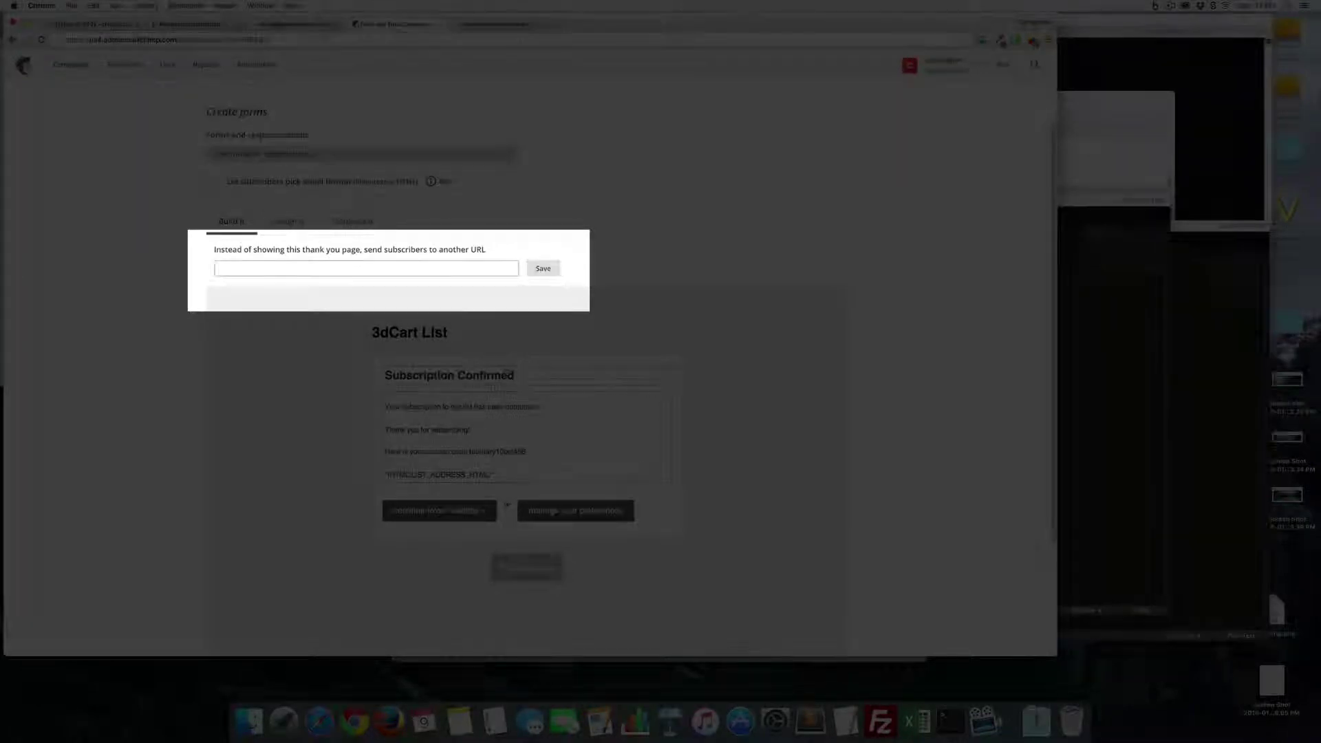
{"action": "scroll", "coordinate": [487, 327], "scroll_direction": "down", "scroll_amount": 3}
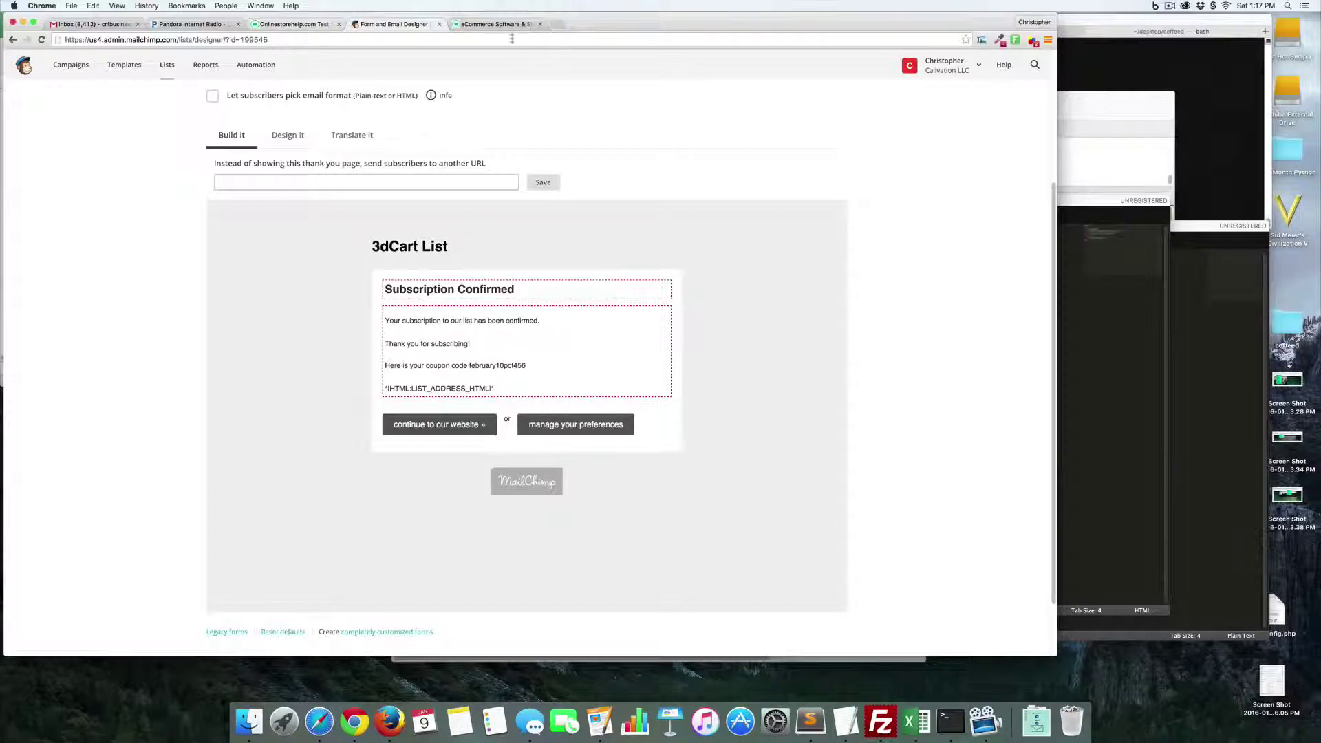
- Start a new promotion in the 3dcart Promotion Manager
{"action": "left_click", "coordinate": [282, 25]}
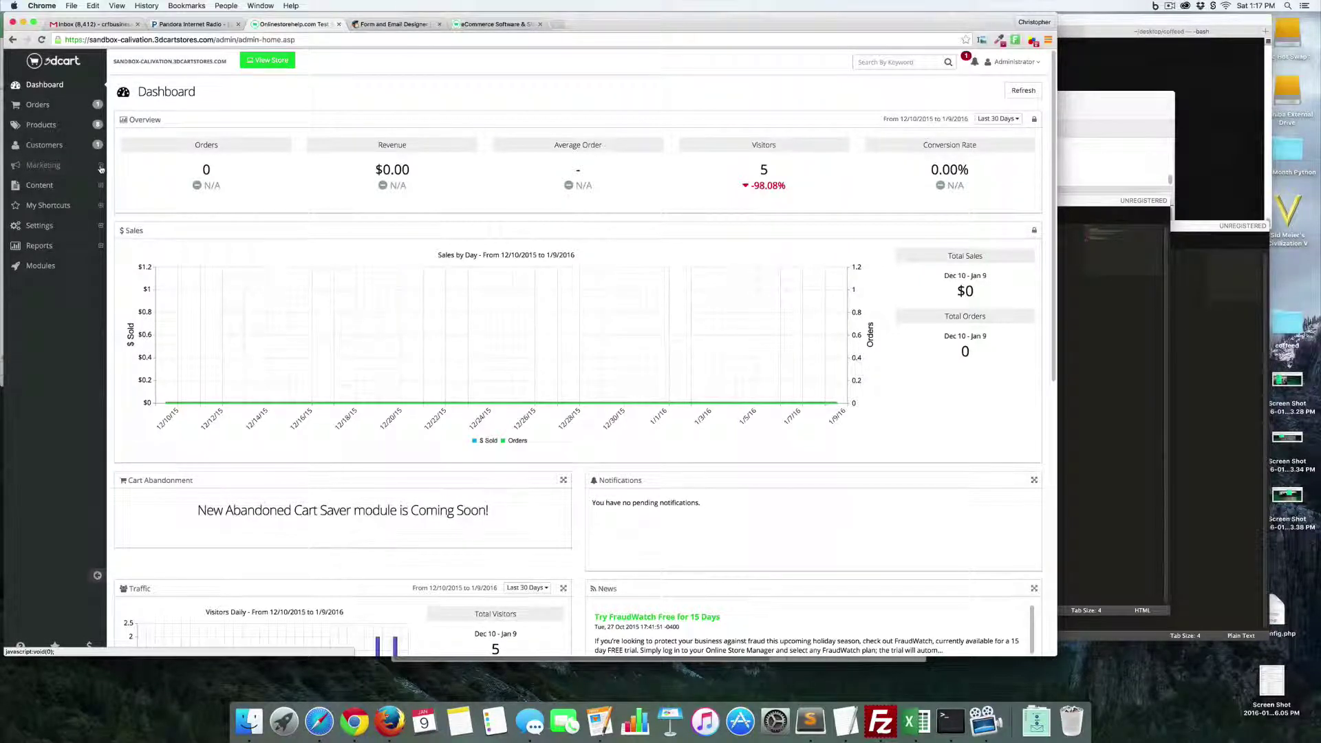
{"action": "left_click", "coordinate": [100, 165]}
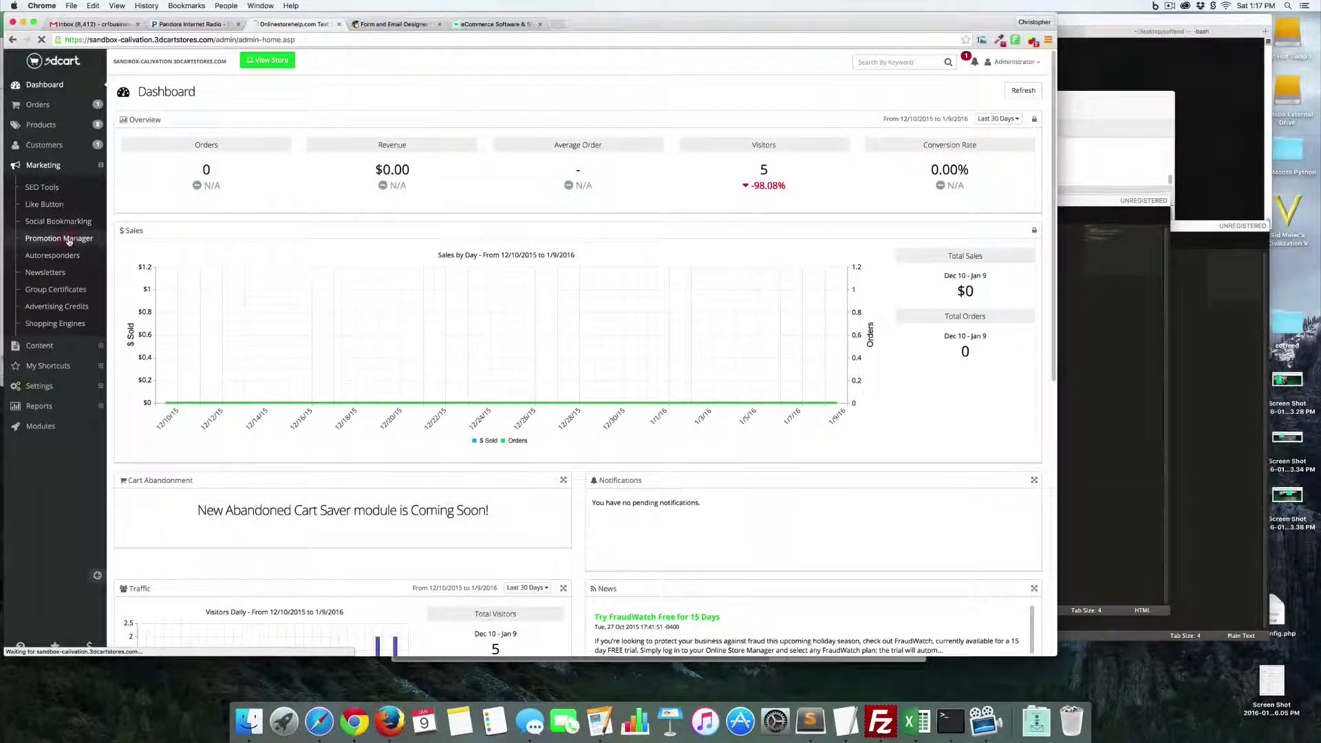
{"action": "left_click", "coordinate": [69, 239]}
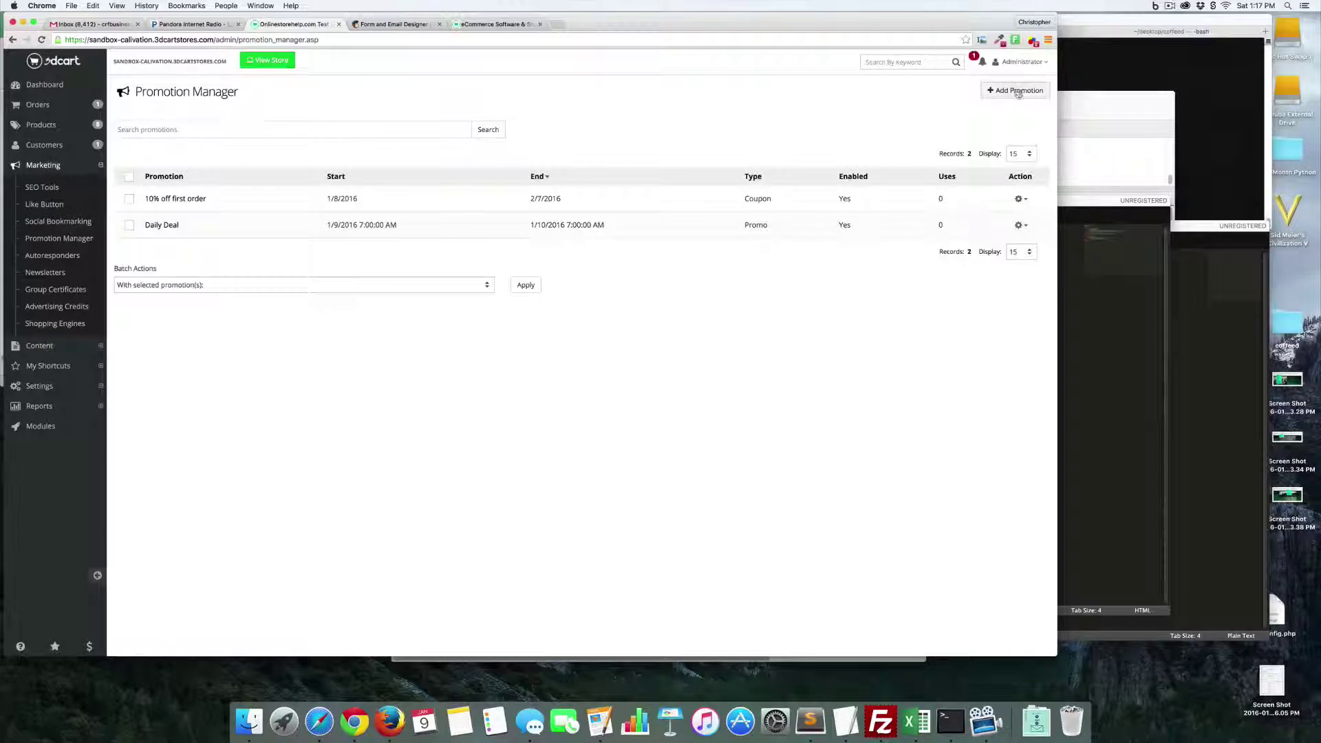
{"action": "left_click", "coordinate": [1016, 91]}
- Name it 'February 10 Percent Off', describe 'Get 10% off your purchase today', running 1/31/2016–3/1/2016
{"action": "left_click", "coordinate": [295, 131]}
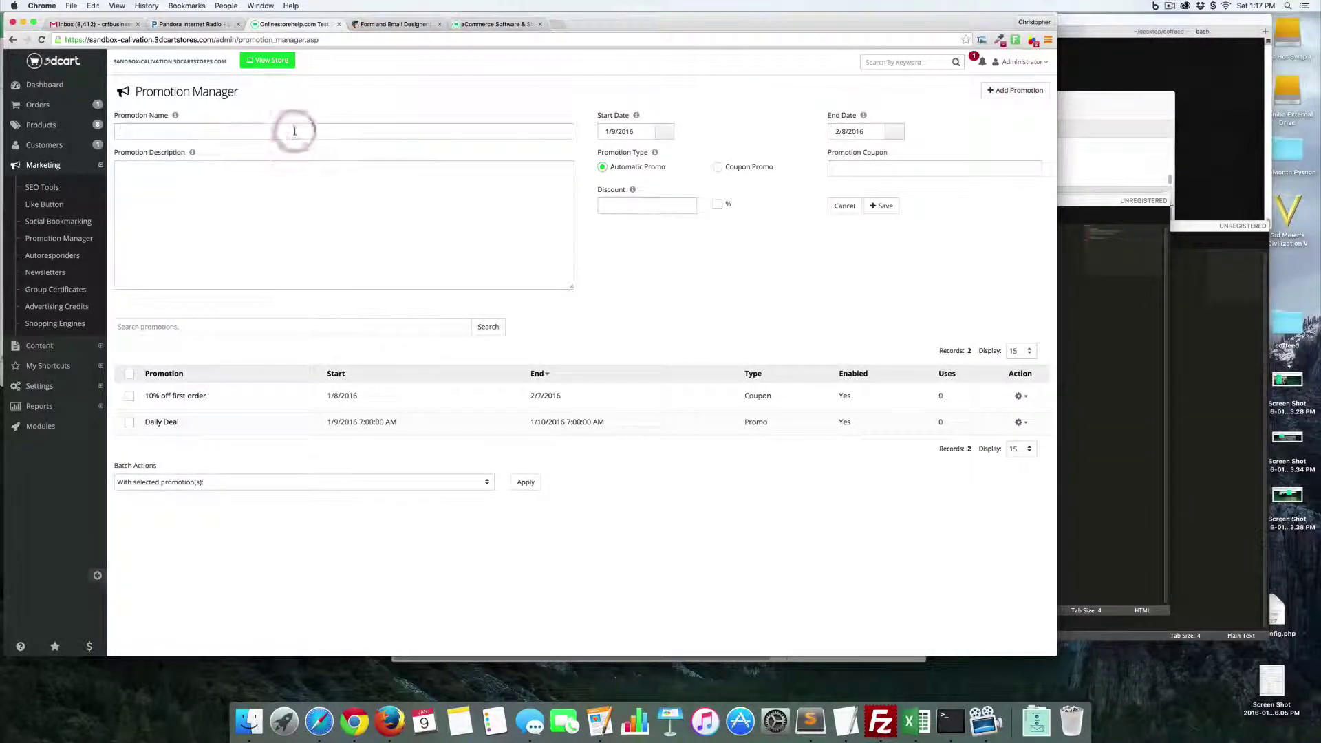
{"action": "type", "text": "February 1"}
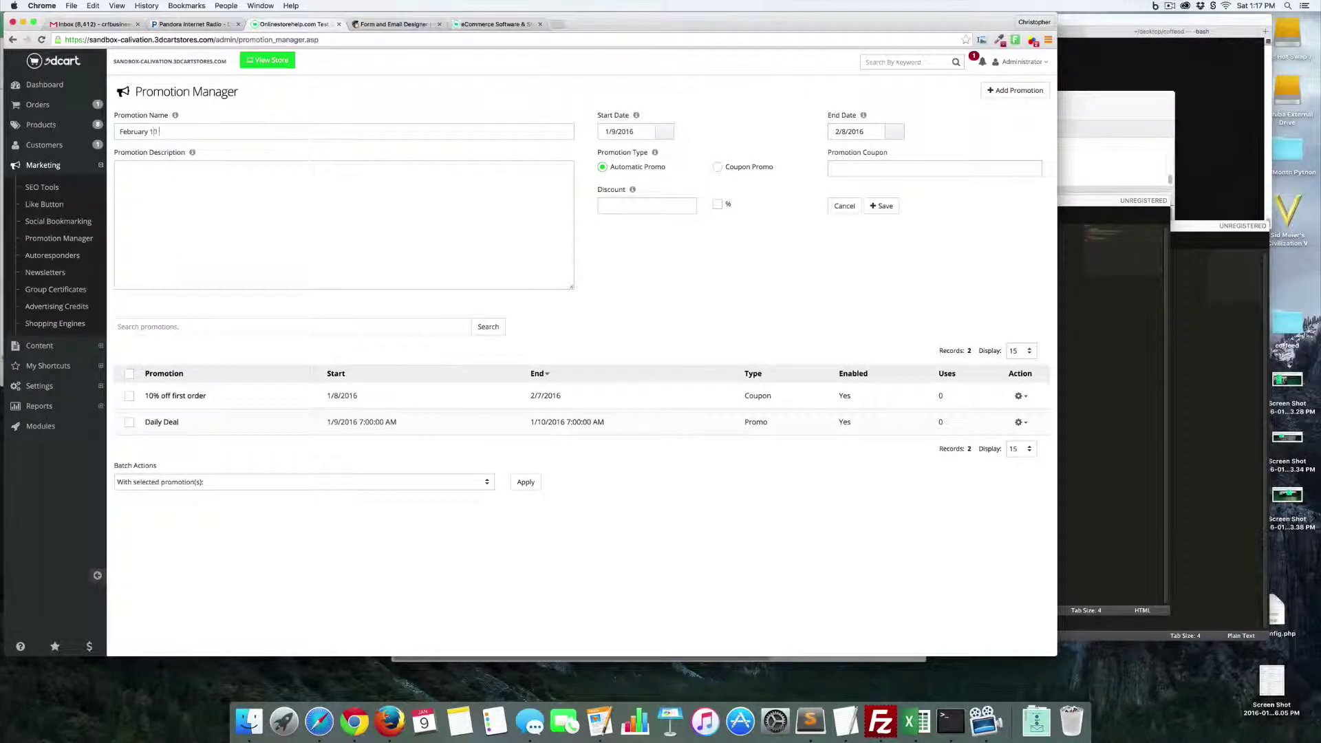
{"action": "type", "text": "0 Percent Off"}
{"action": "left_click", "coordinate": [298, 182]}
{"action": "type", "text": "Get 10% off your purchase today"}
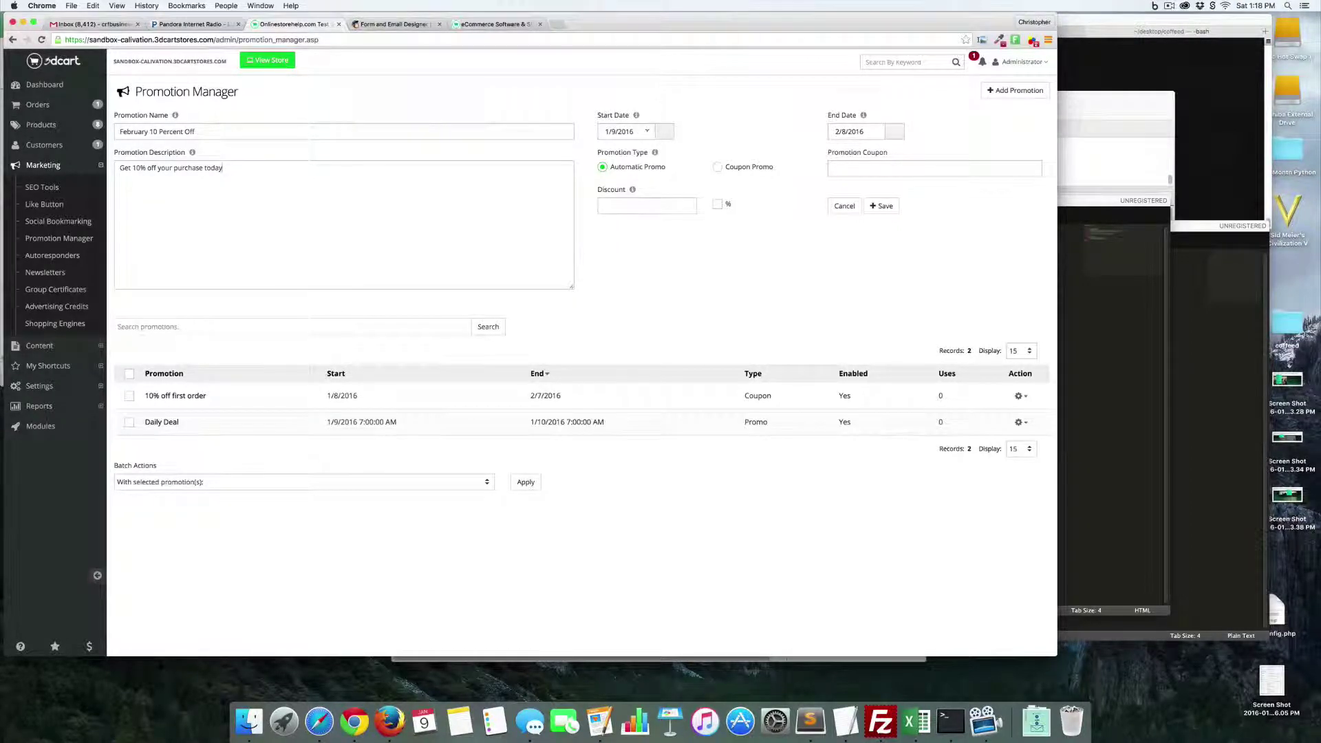
{"action": "left_click", "coordinate": [657, 132]}
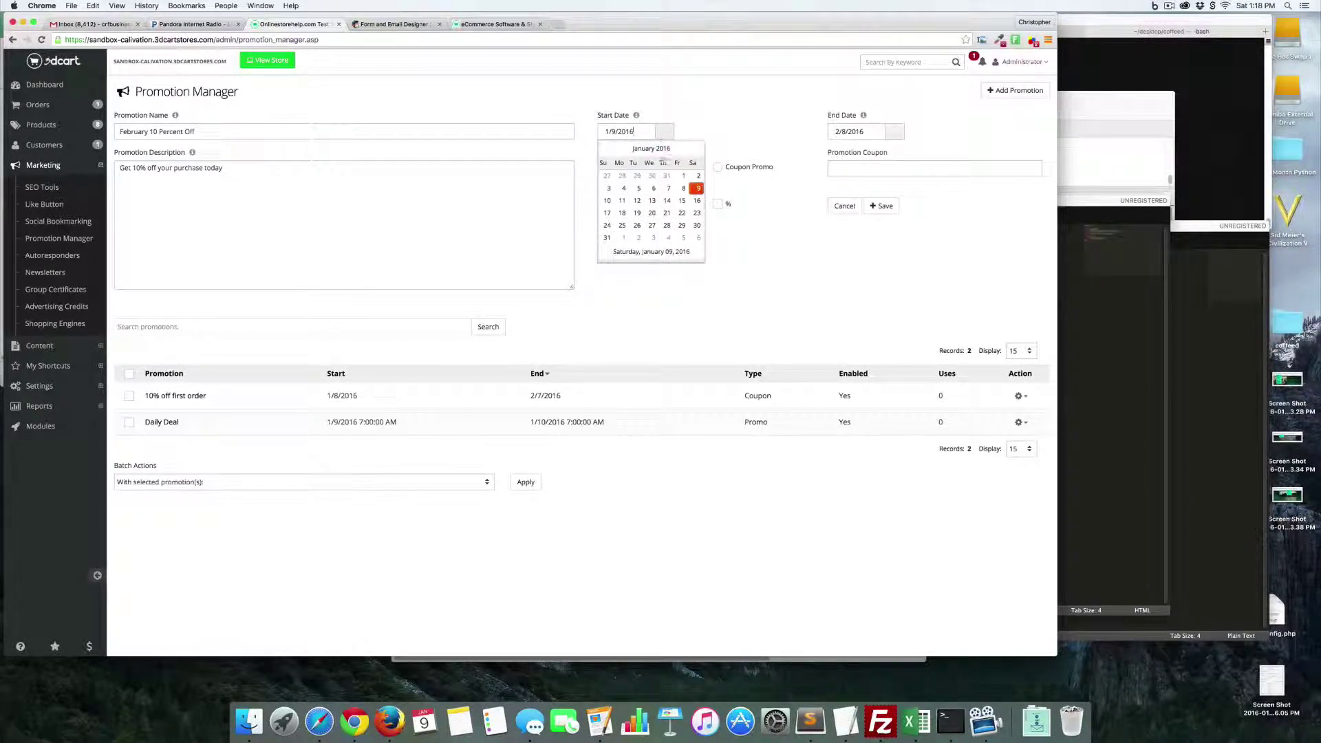
{"action": "left_click", "coordinate": [605, 234]}
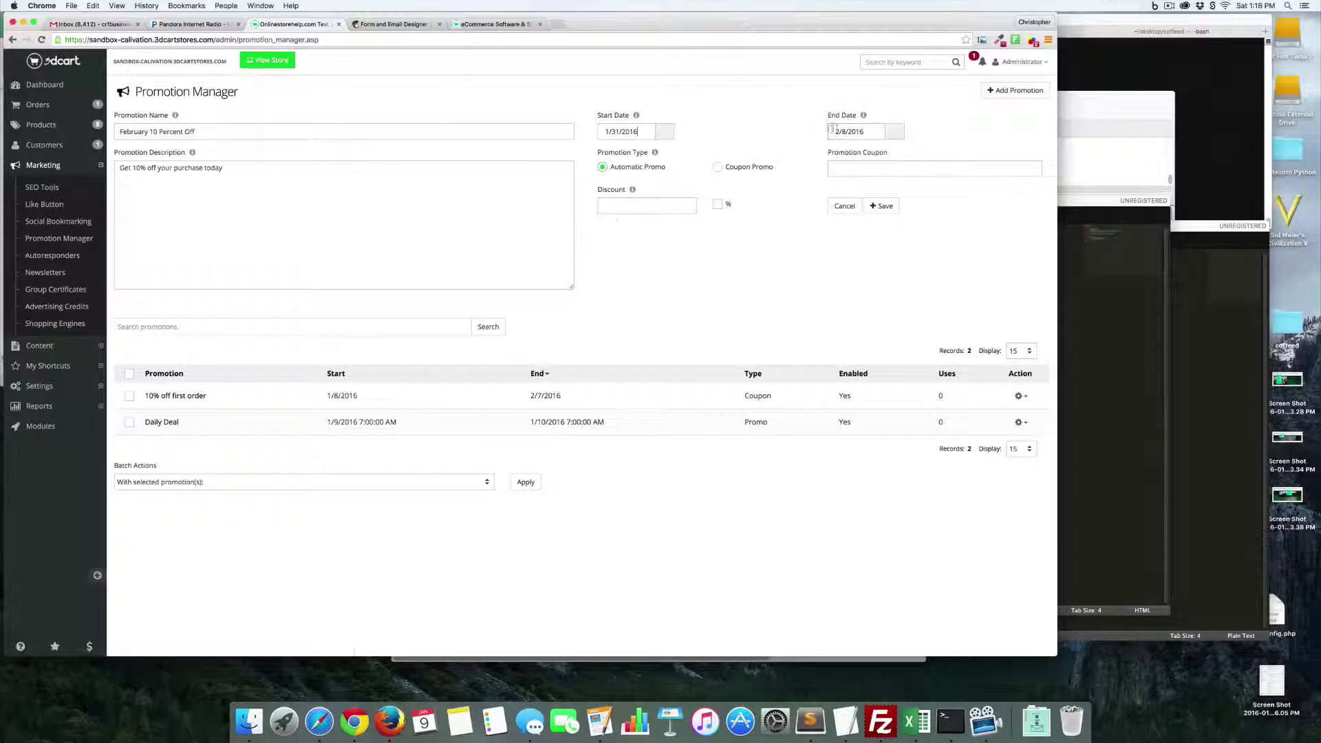
{"action": "left_click", "coordinate": [895, 131]}
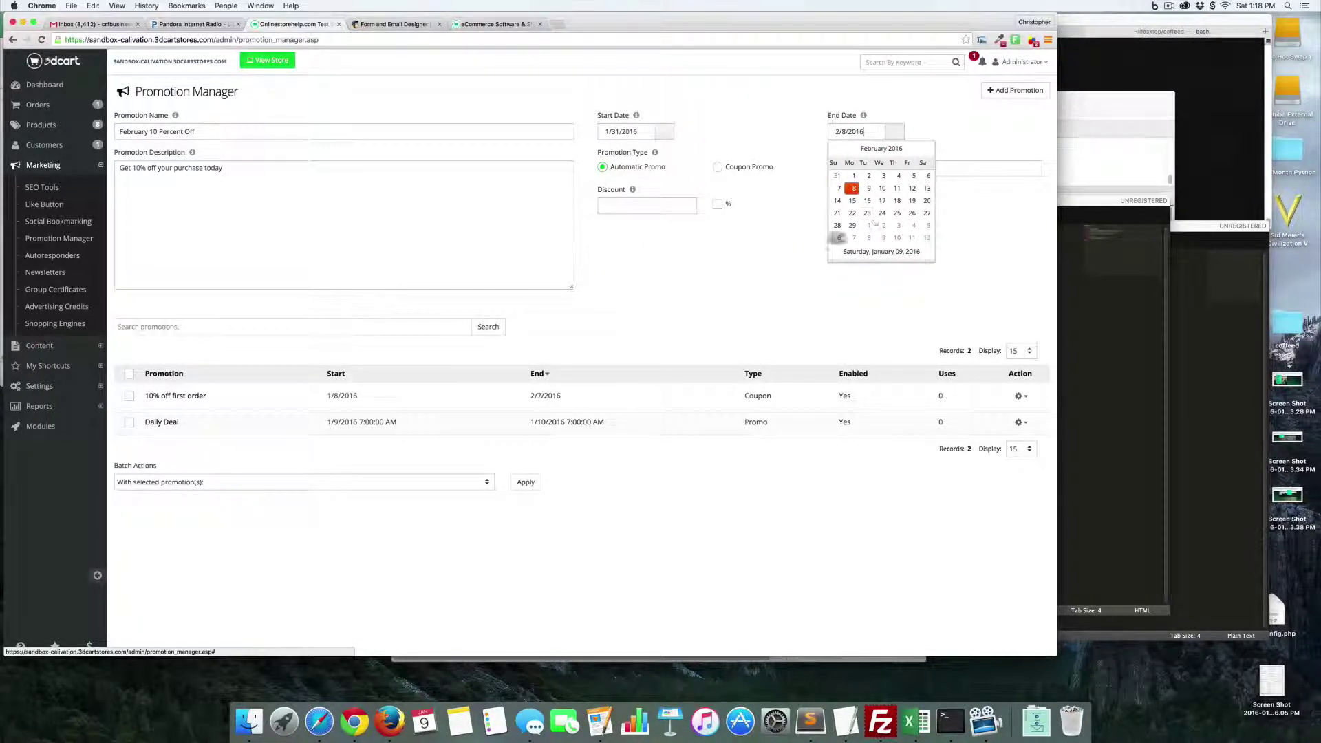
{"action": "left_click", "coordinate": [868, 228]}
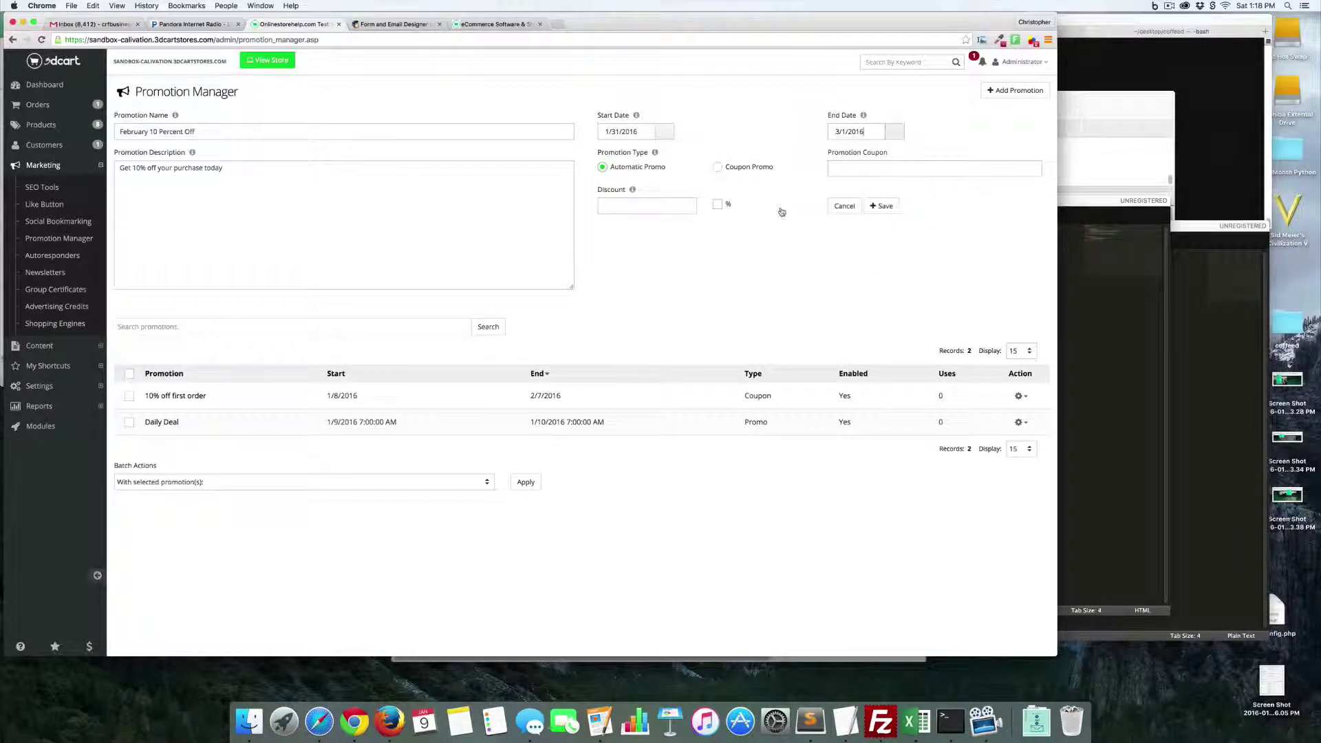
- Make it a coupon promo with code february10pct456 for 10% off, and save
{"action": "left_click", "coordinate": [865, 169]}
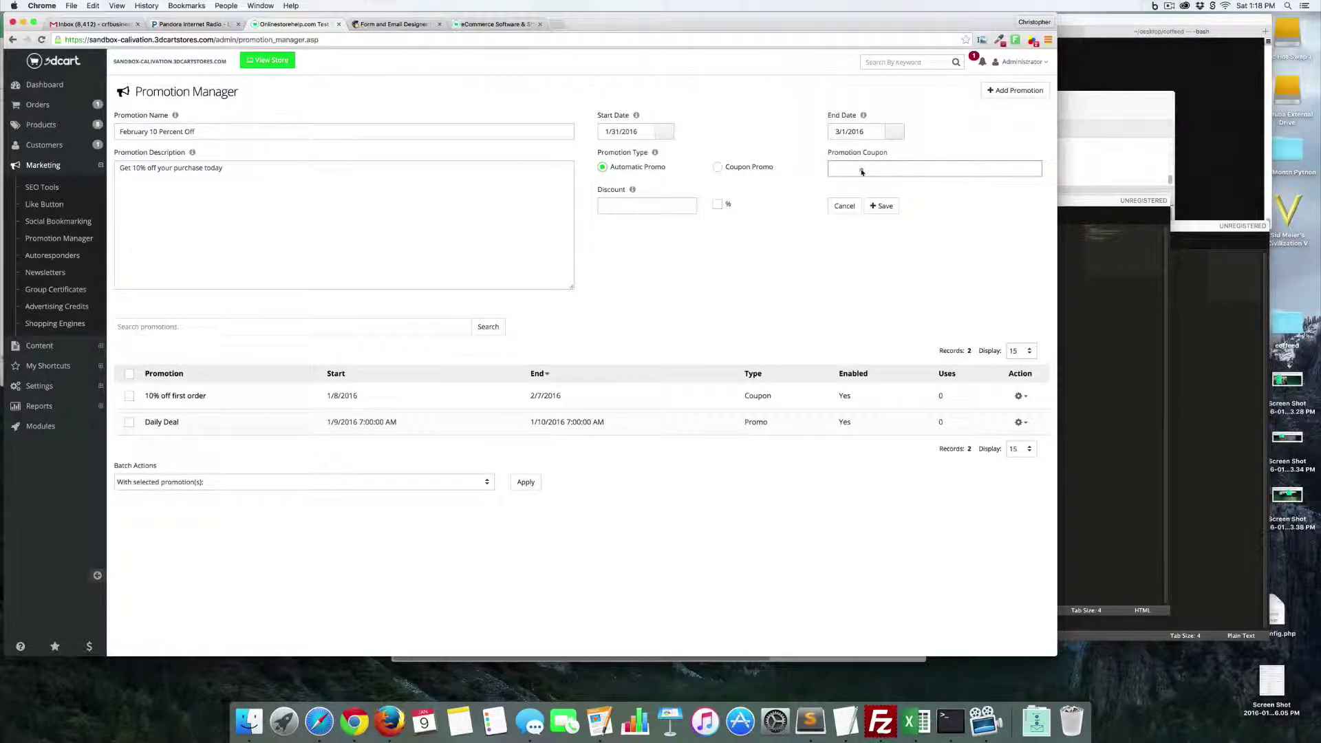
{"action": "left_click", "coordinate": [718, 167]}
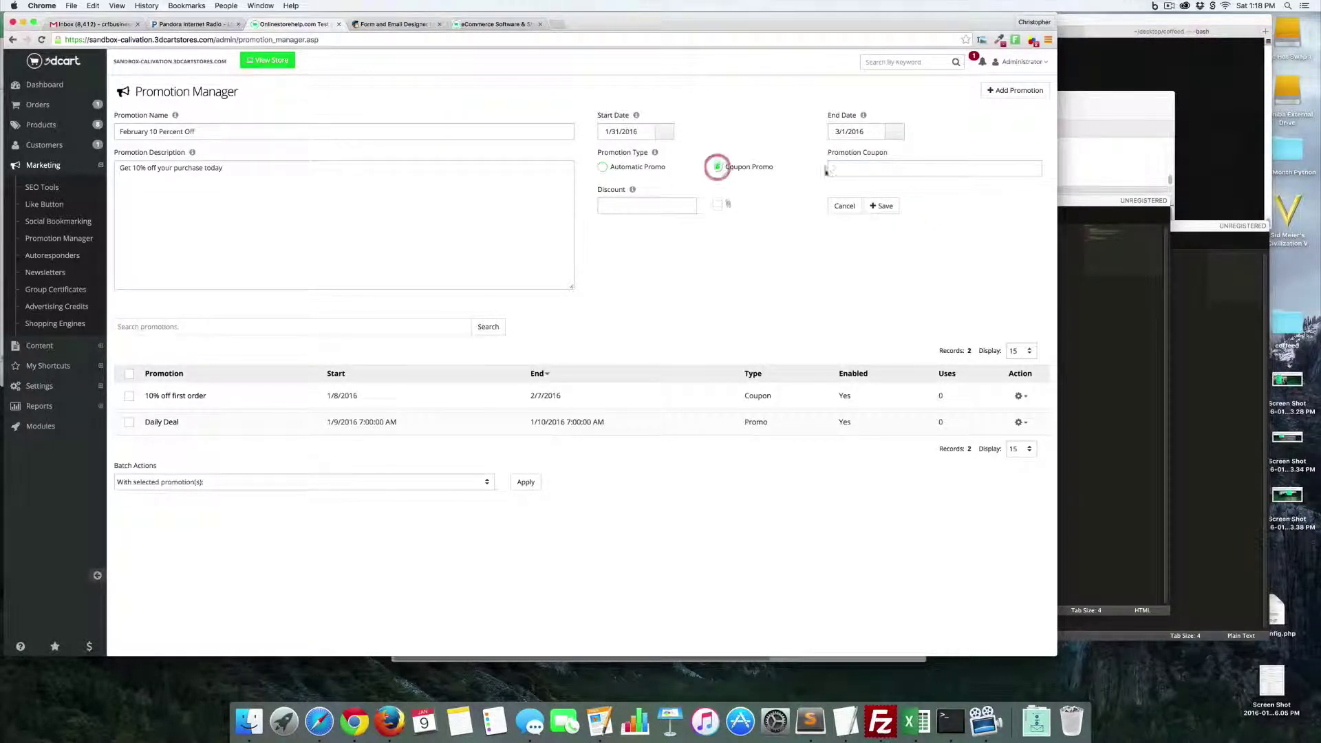
{"action": "left_click", "coordinate": [837, 169]}
{"action": "type", "text": "february10pct456"}
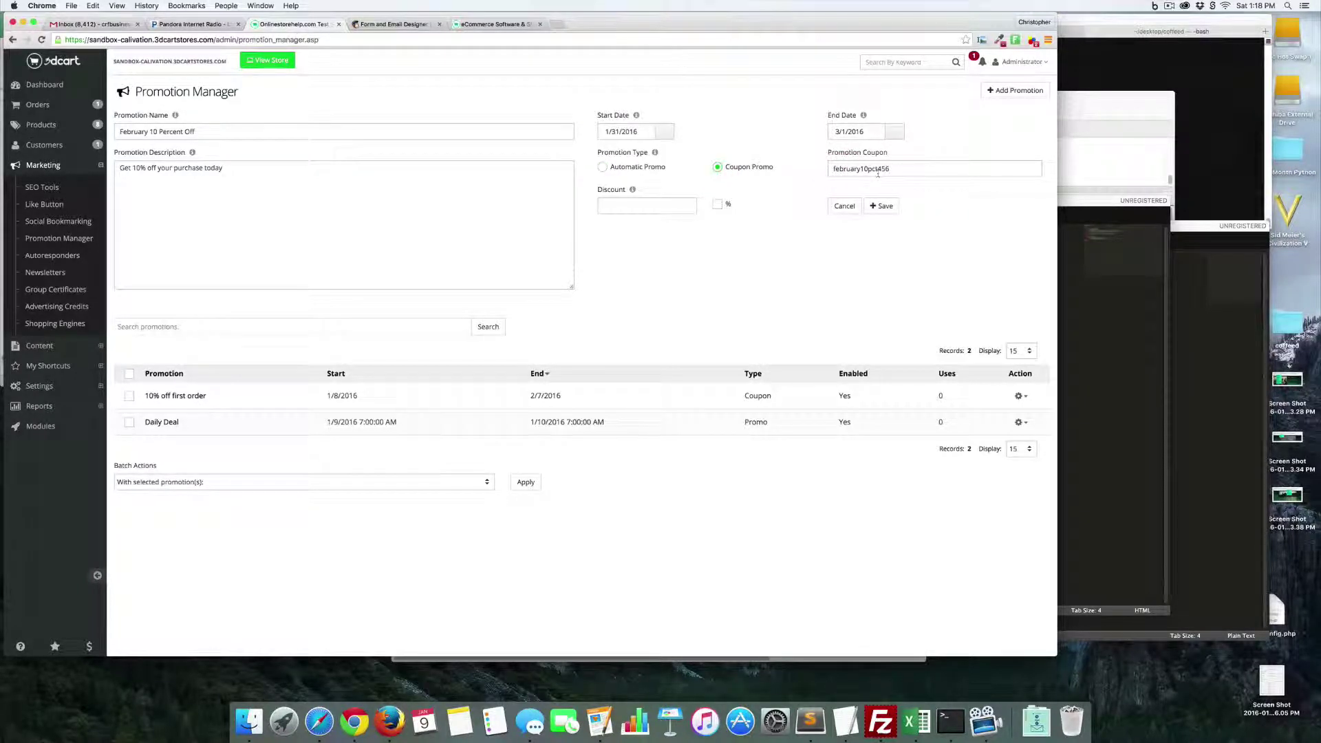
{"action": "left_click", "coordinate": [650, 205]}
{"action": "type", "text": "10"}
{"action": "left_click", "coordinate": [716, 206]}
{"action": "left_click", "coordinate": [1019, 93]}
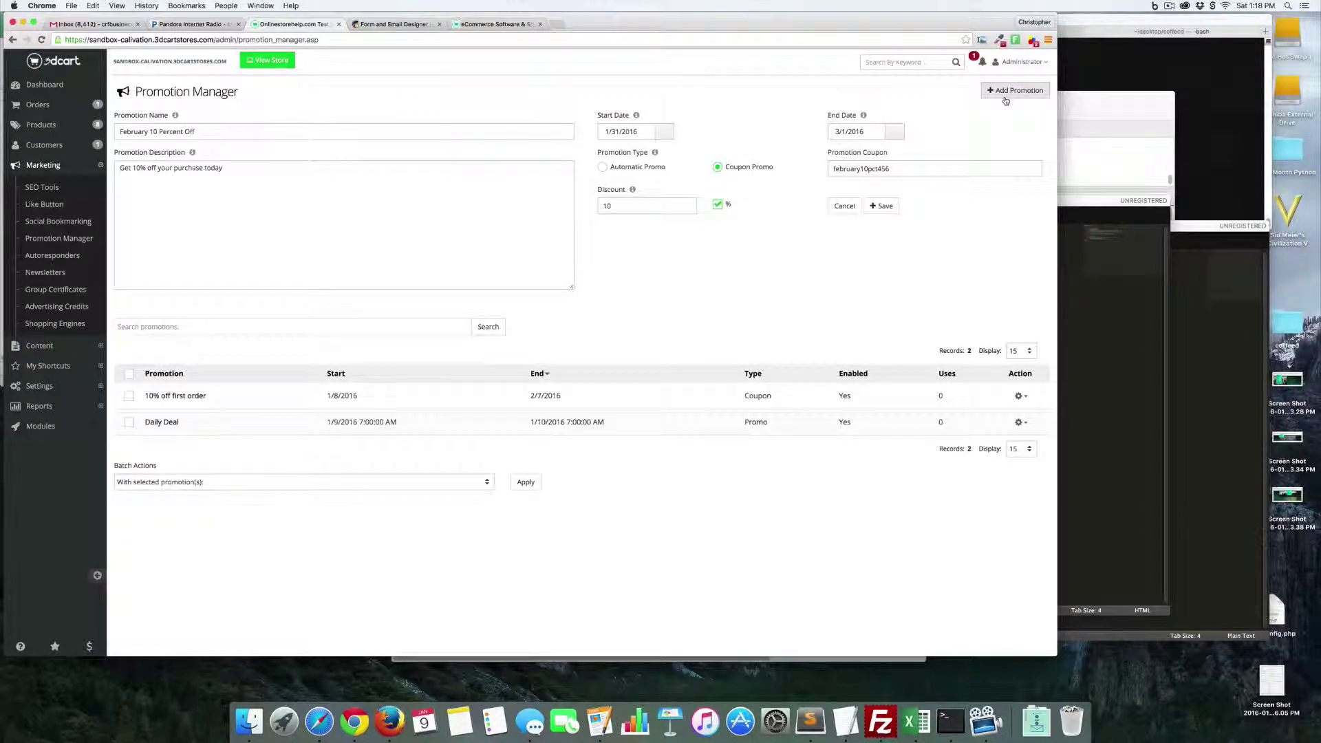
{"action": "left_click", "coordinate": [882, 207]}
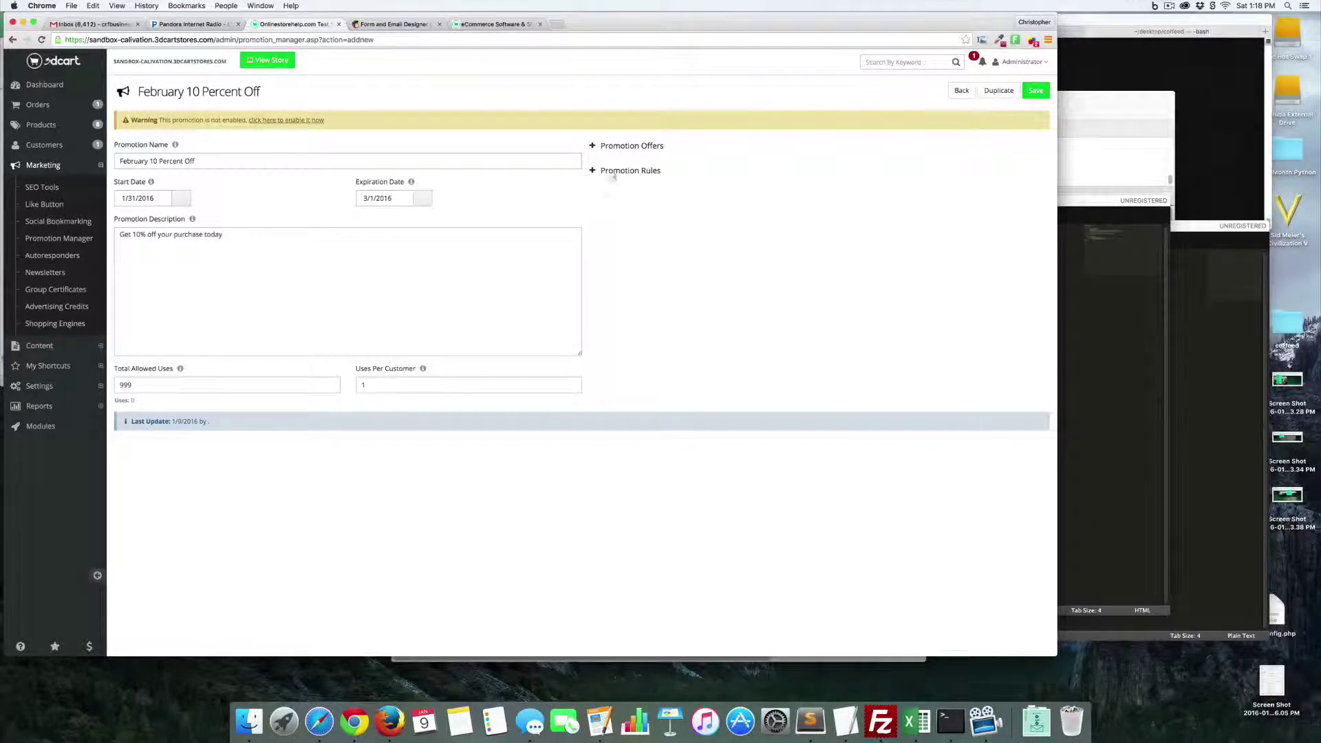
- Enable February 10 Percent Off, tick Non-Stackable, set Total Allowed Uses to 200000, and save
{"action": "left_click", "coordinate": [289, 120]}
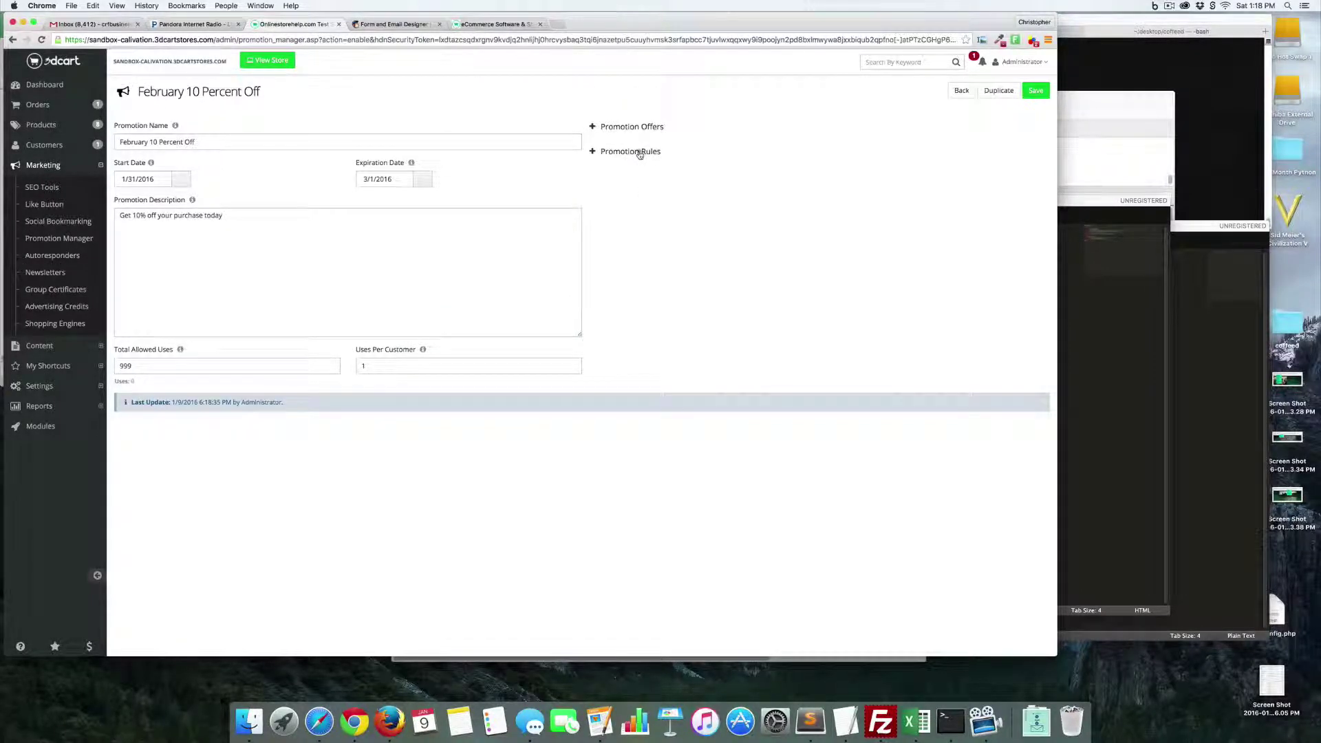
{"action": "left_click", "coordinate": [639, 152]}
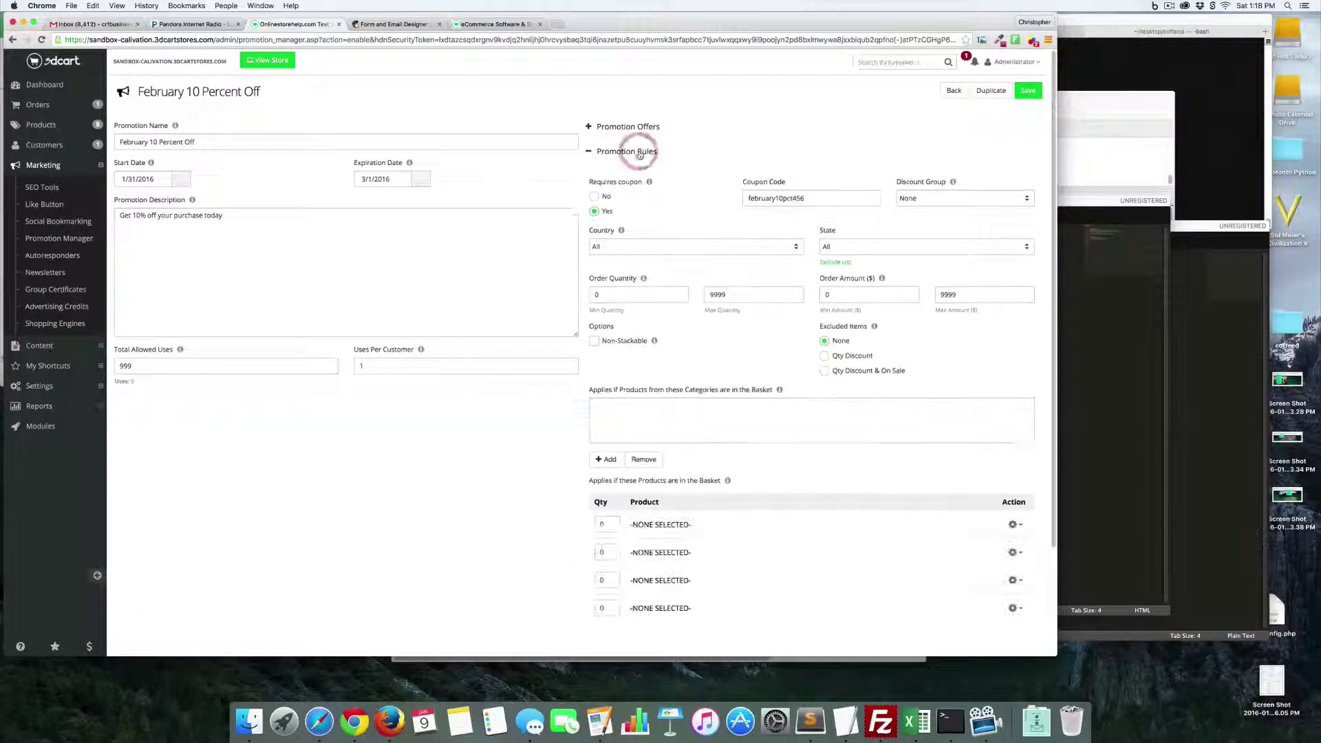
{"action": "left_click", "coordinate": [595, 341]}
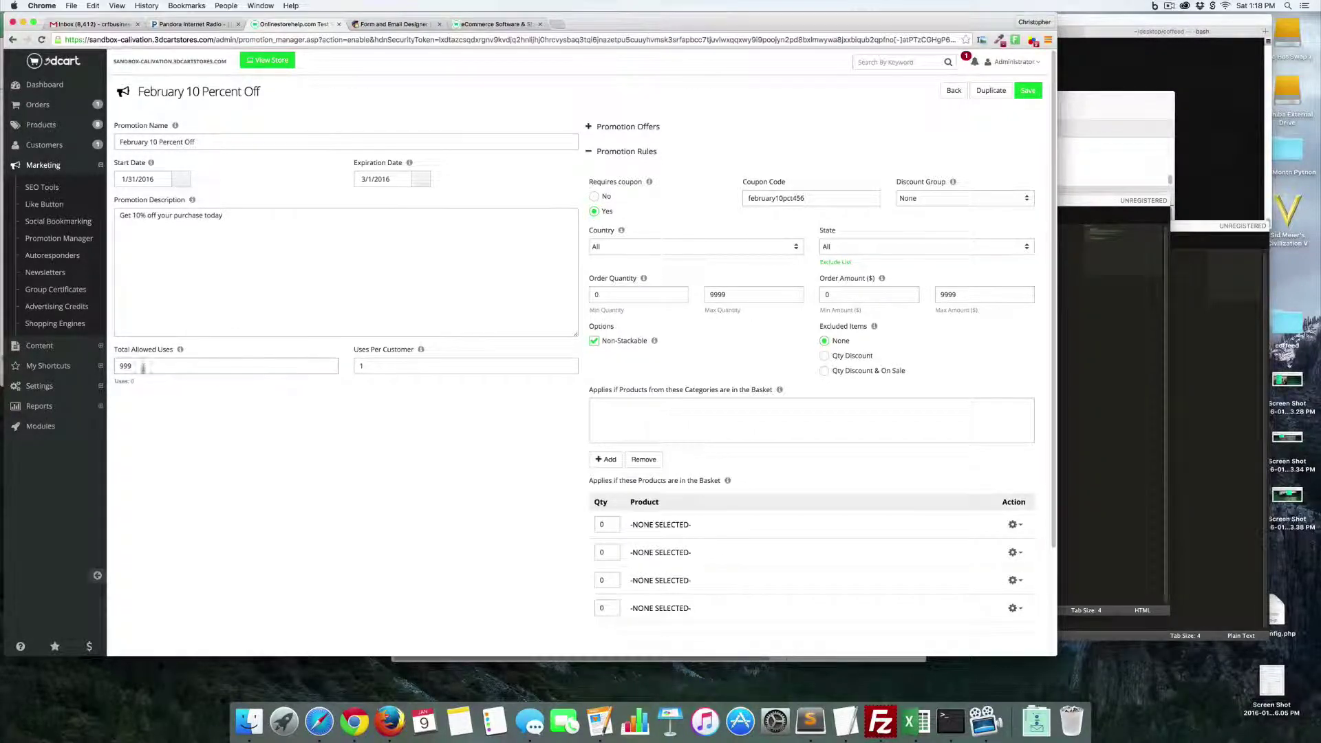
{"action": "left_click_drag", "start_coordinate": [143, 368], "coordinate": [73, 372]}
{"action": "type", "text": "200000"}
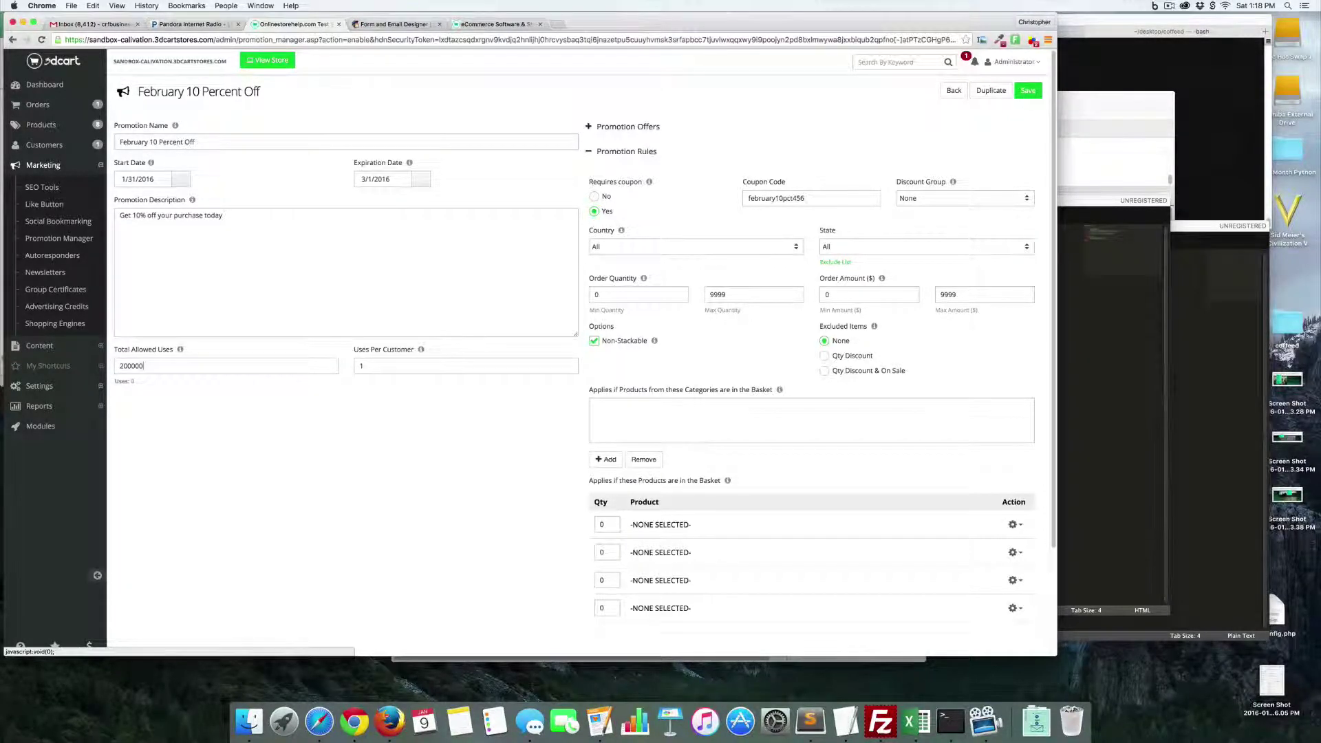
{"action": "left_click", "coordinate": [480, 365]}
{"action": "scroll", "coordinate": [480, 366], "scroll_direction": "down", "scroll_amount": 3}
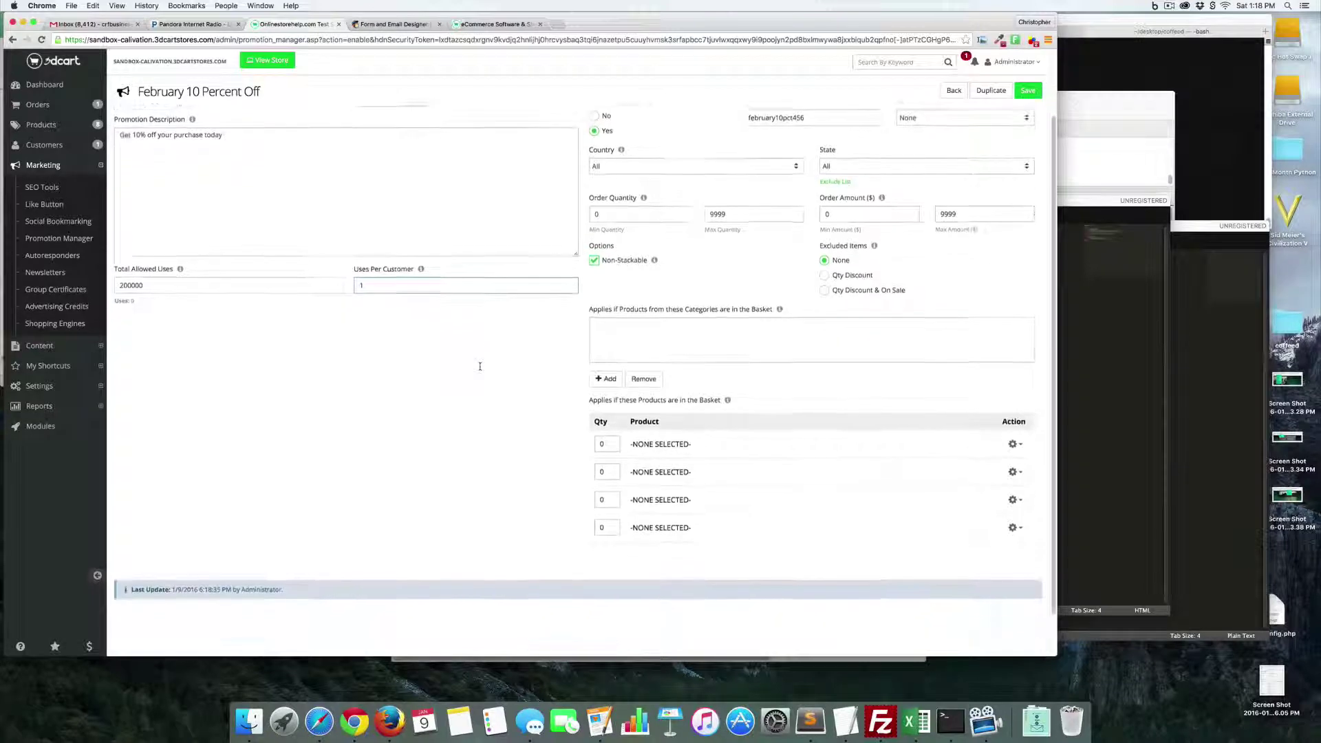
{"action": "scroll", "coordinate": [480, 367], "scroll_direction": "up", "scroll_amount": 3}
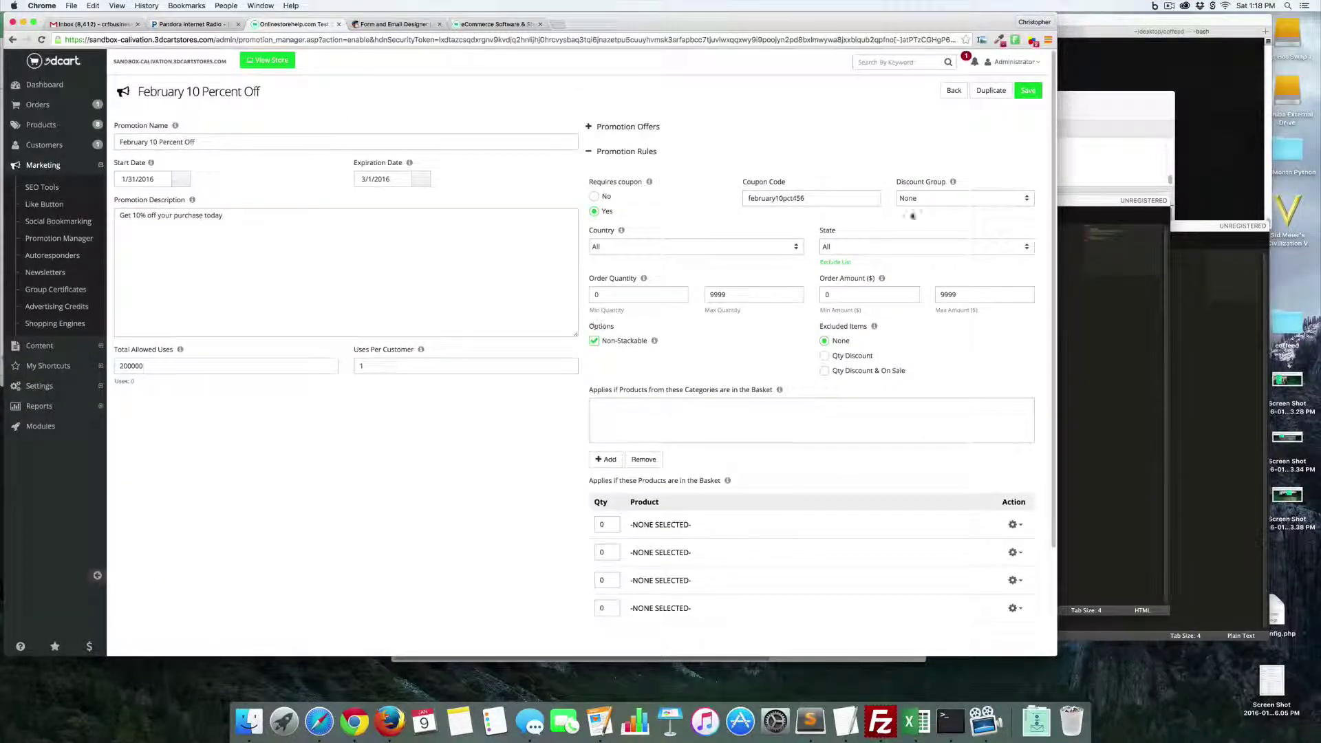
{"action": "left_click", "coordinate": [1028, 90]}
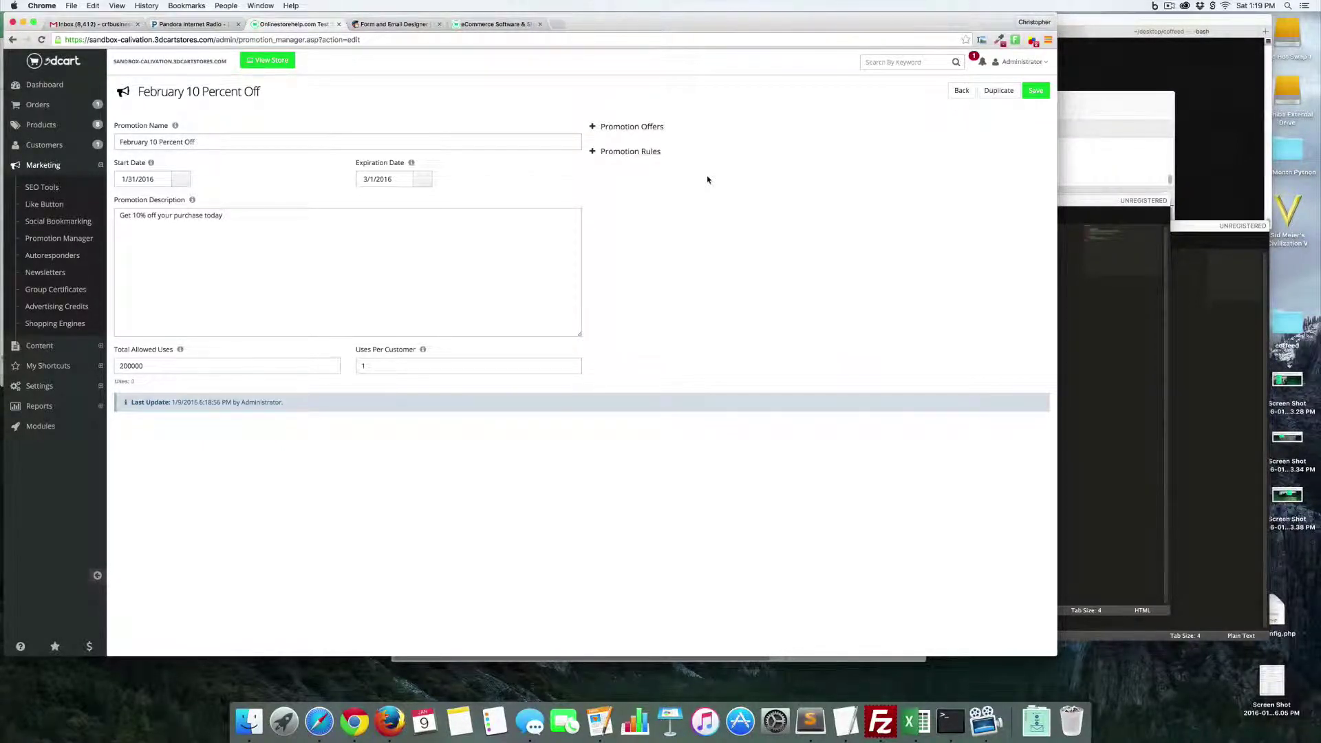
{"action": "left_click", "coordinate": [560, 25]}
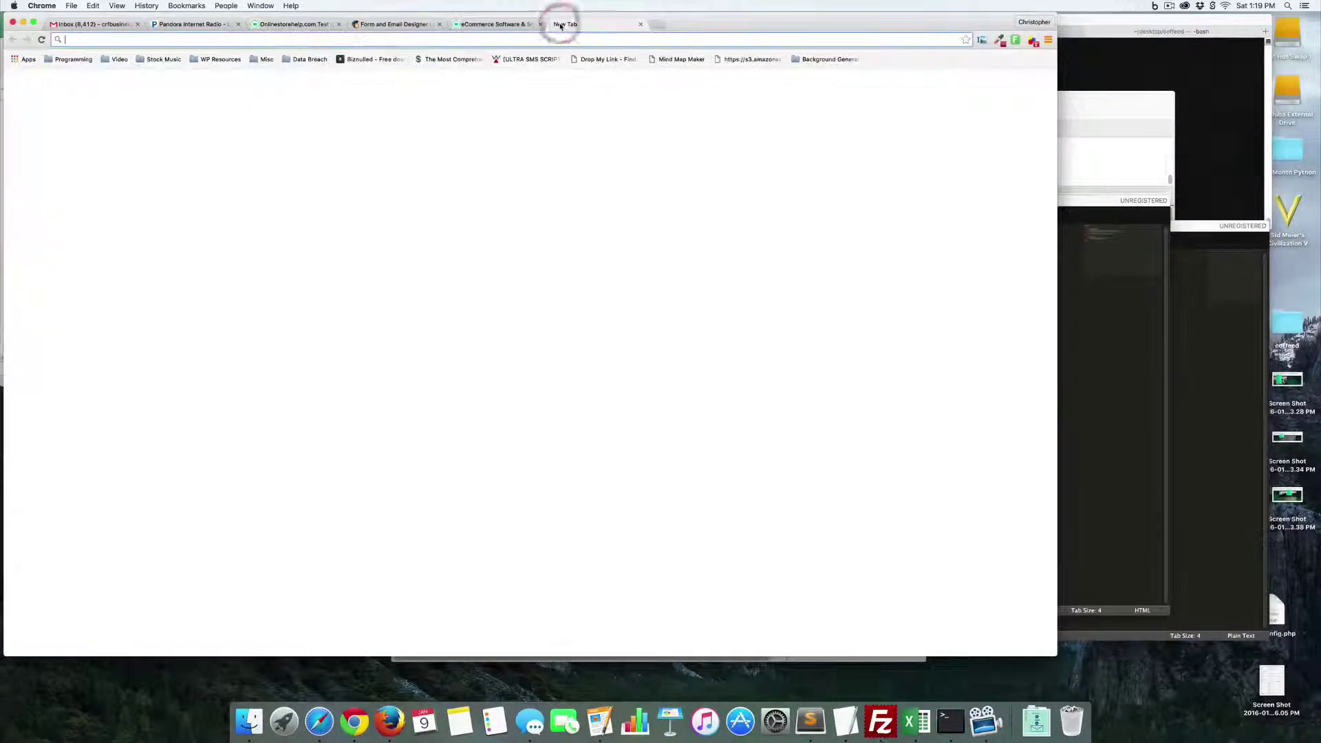
{"action": "type", "text": "sumome.com"}
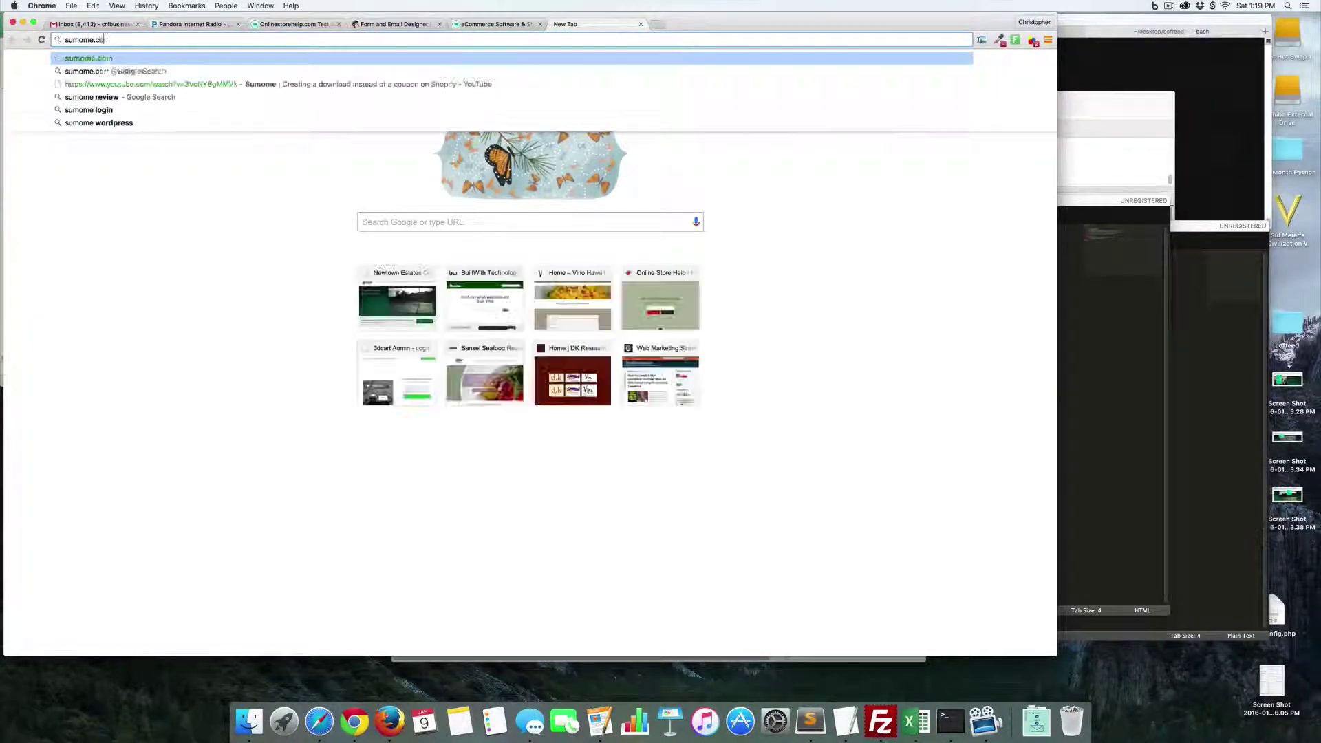
{"action": "key", "text": "Return"}
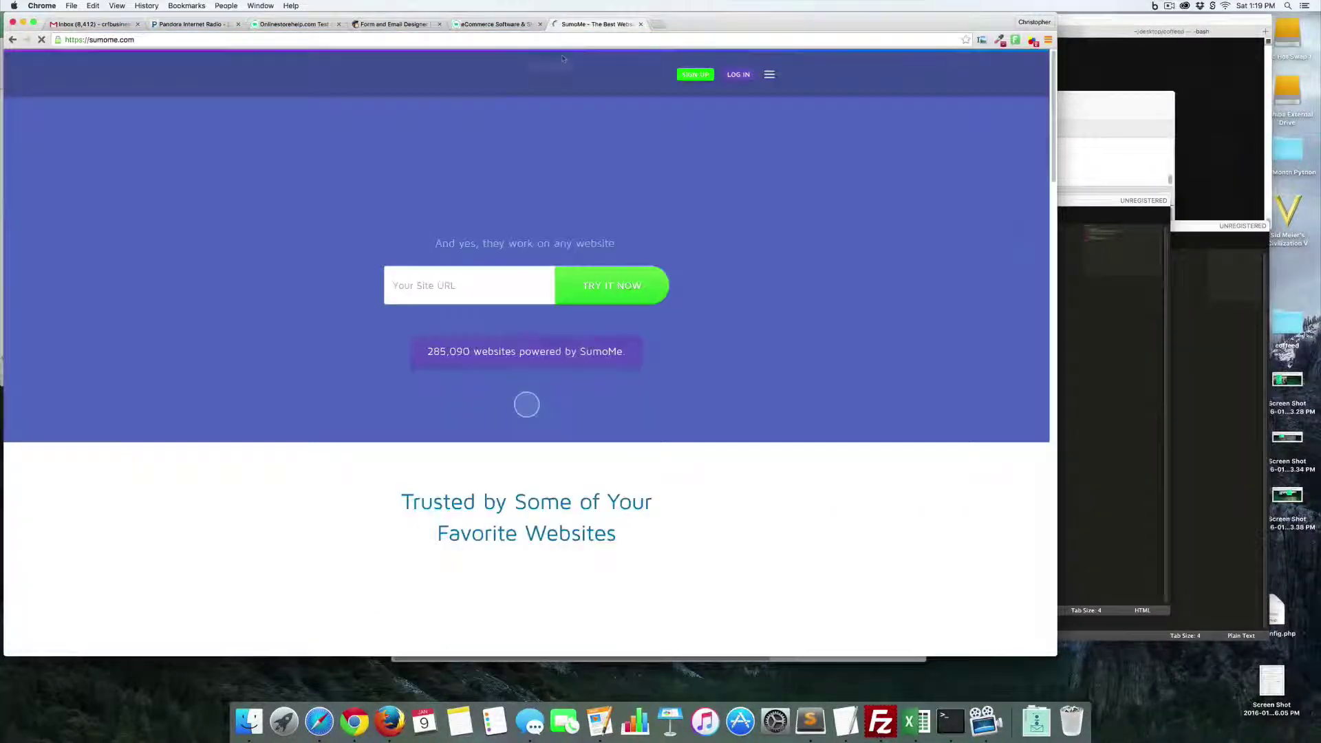
{"action": "left_click", "coordinate": [468, 289]}
{"action": "type", "text": "http://3"}
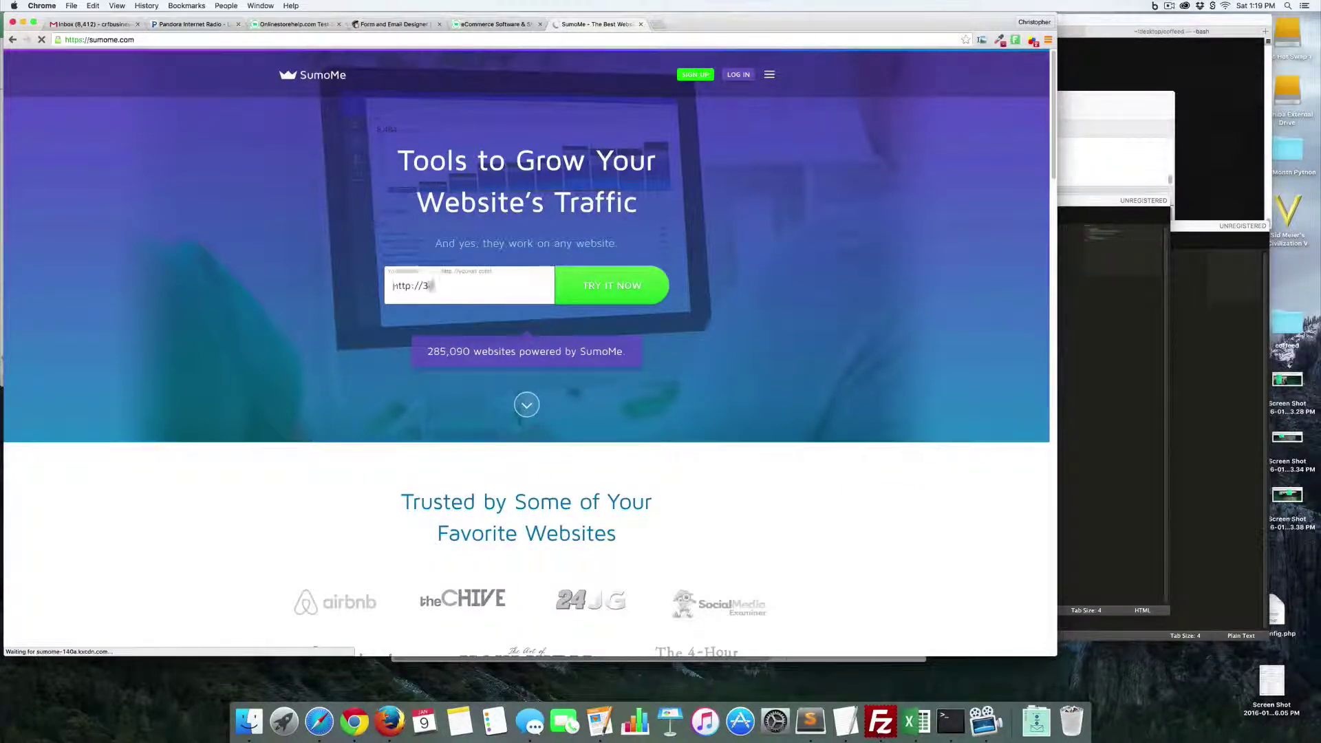
{"action": "type", "text": "dcarttest.com"}
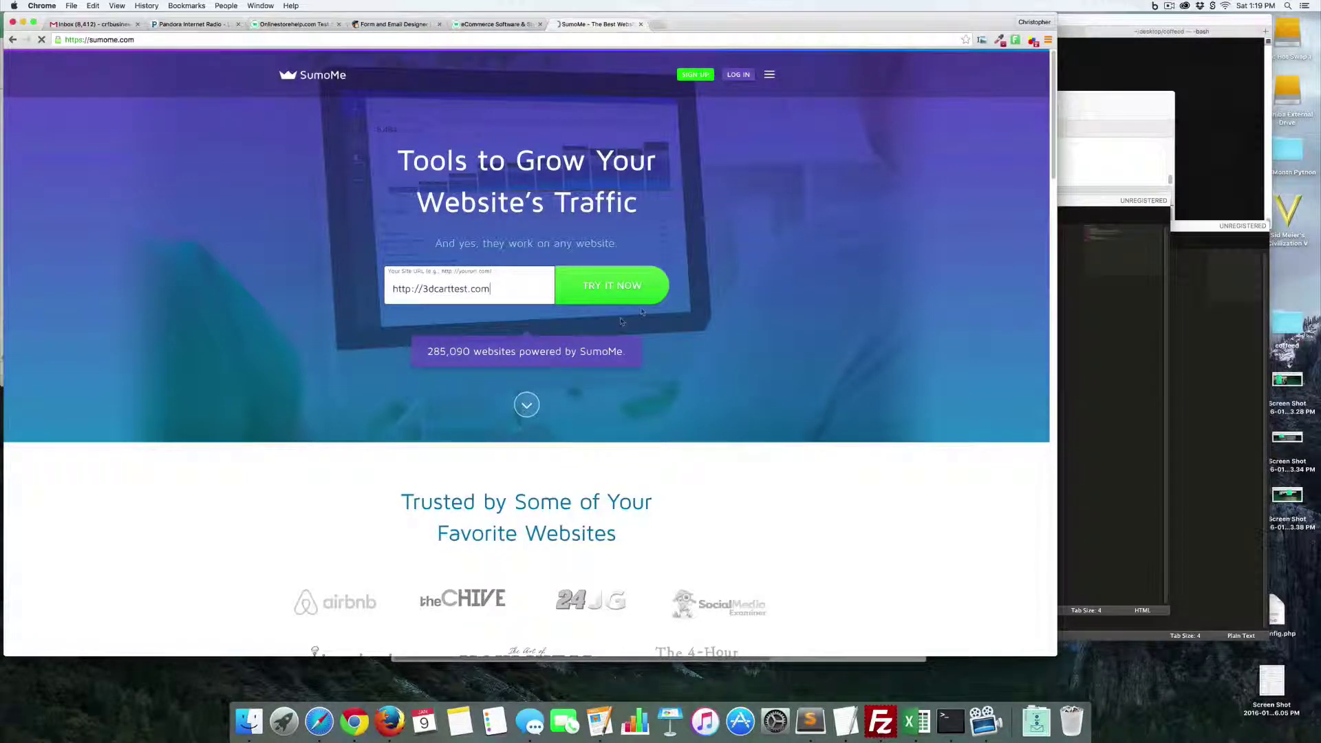
{"action": "left_click", "coordinate": [626, 294]}
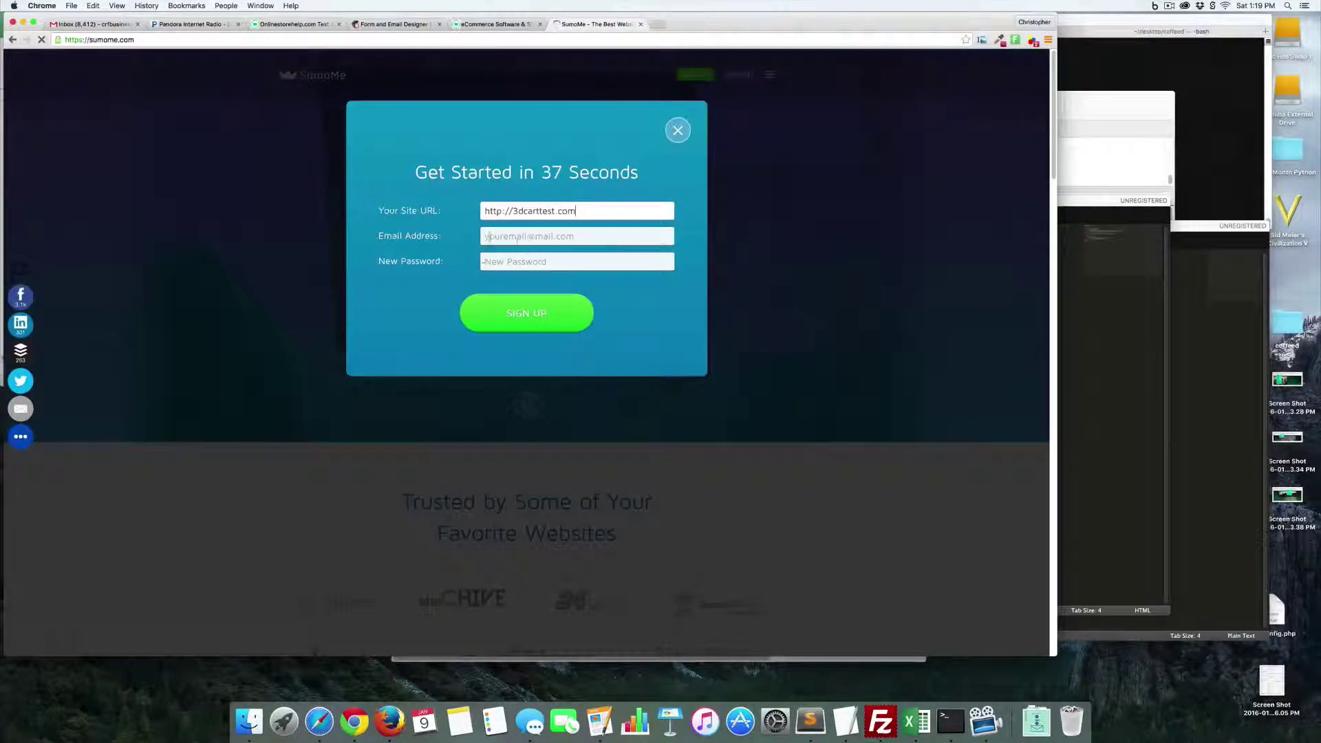
- Sign up with the account e-mail and password, then copy the install script
{"action": "left_click", "coordinate": [548, 237]}
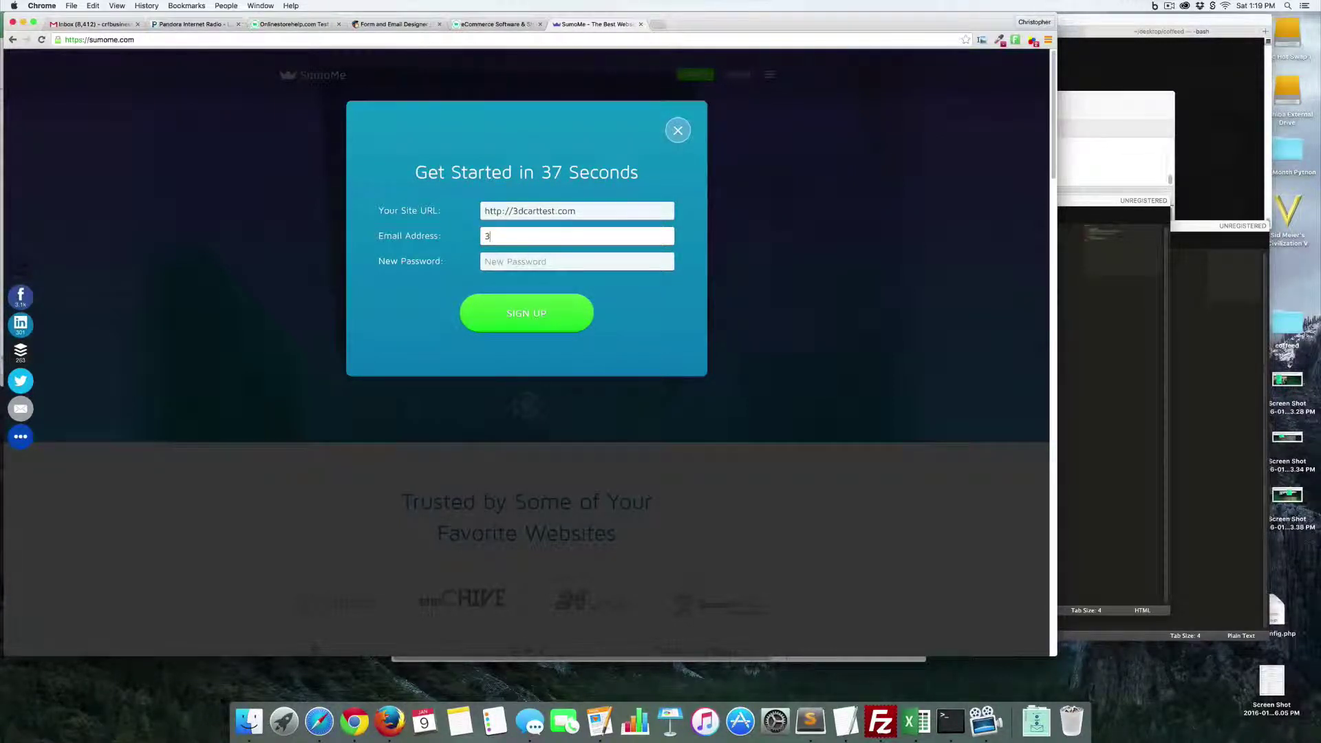
{"action": "key", "text": "Tab"}
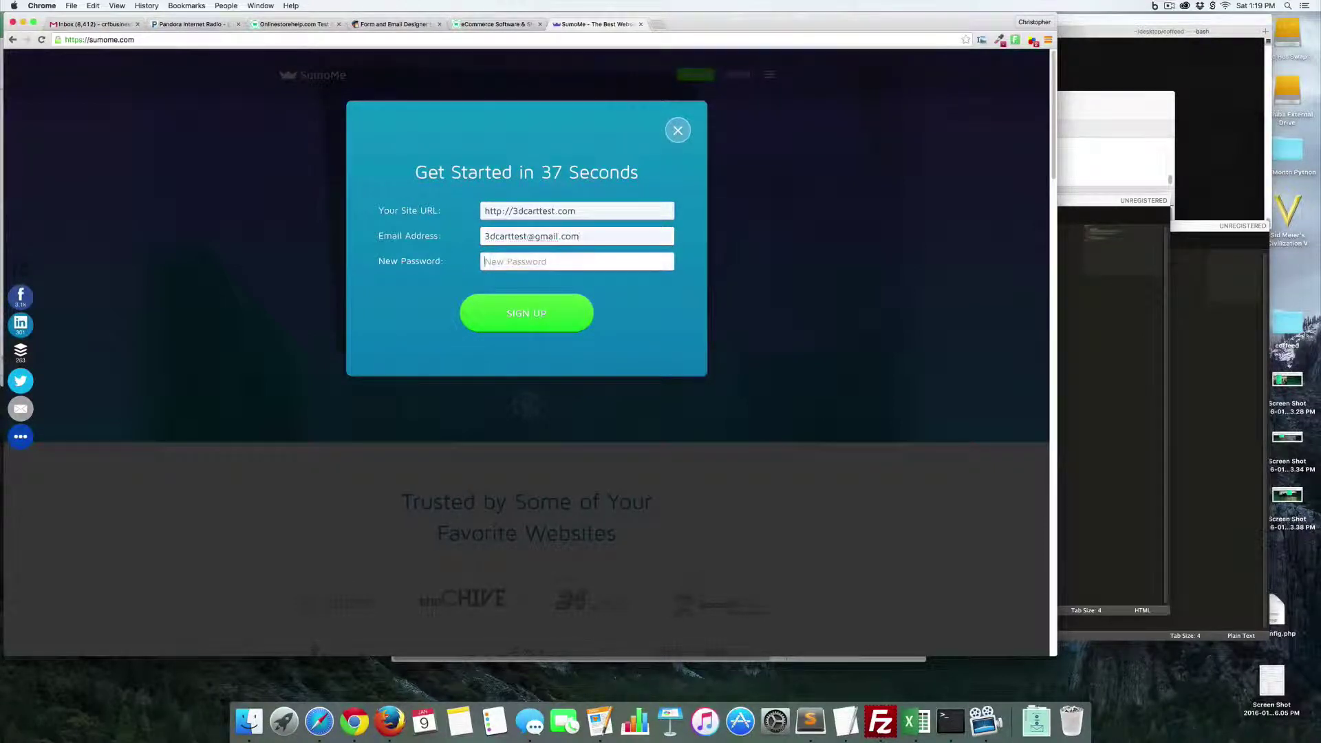
{"action": "type", "text": "•••••••"}
{"action": "key", "text": "BackSpace"}
{"action": "key", "text": "BackSpace"}
{"action": "key", "text": "BackSpace"}
{"action": "key", "text": "BackSpace"}
{"action": "key", "text": "BackSpace"}
{"action": "key", "text": "BackSpace"}
{"action": "key", "text": "BackSpace"}
{"action": "key", "text": "BackSpace"}
{"action": "key", "text": "BackSpace"}
{"action": "key", "text": "BackSpace"}
{"action": "key", "text": "BackSpace"}
{"action": "key", "text": "BackSpace"}
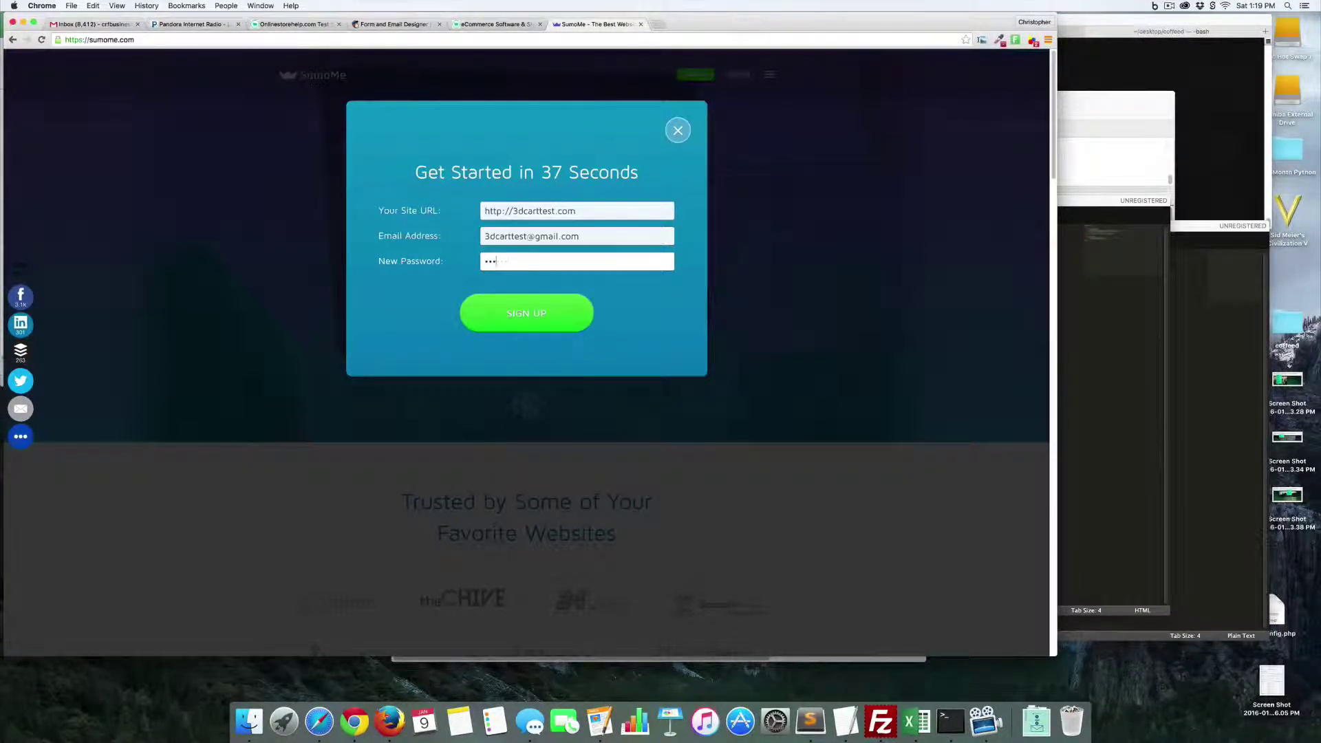
{"action": "type", "text": "••••••••••"}
{"action": "left_click", "coordinate": [545, 324]}
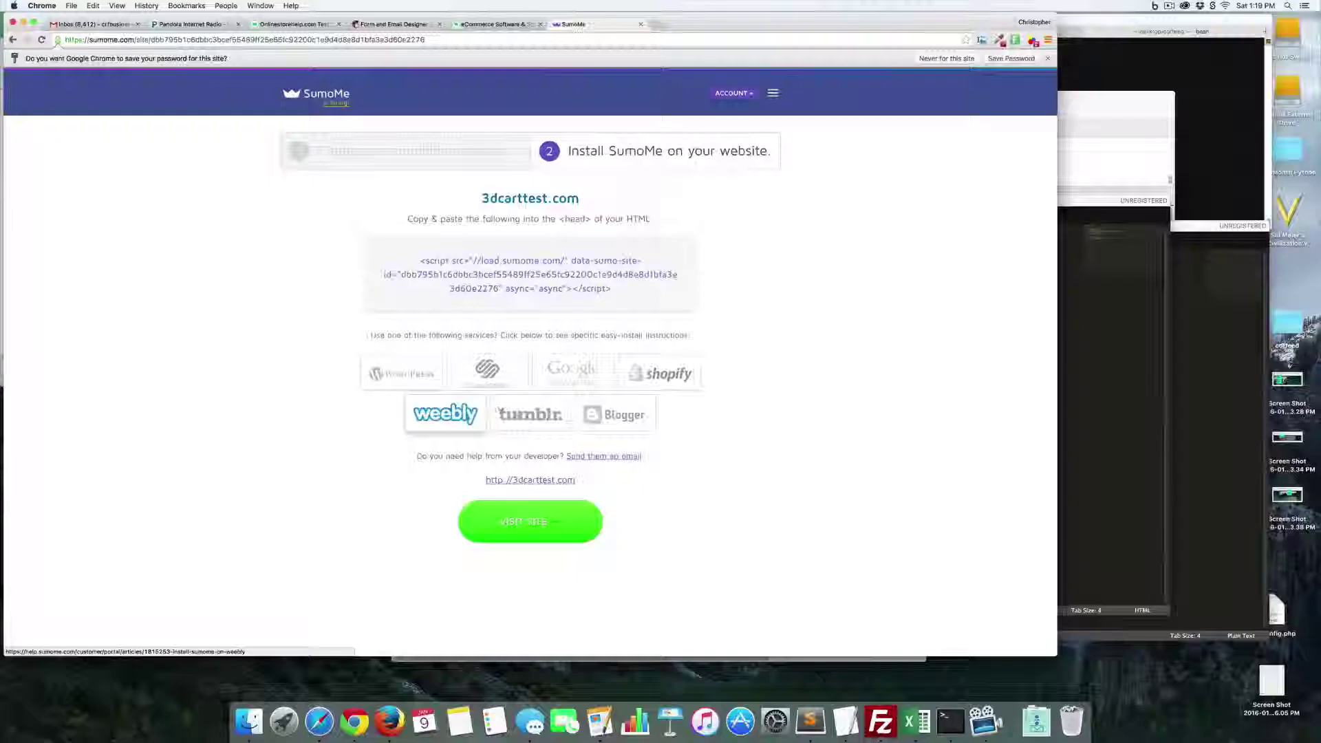
{"action": "left_click", "coordinate": [478, 293]}
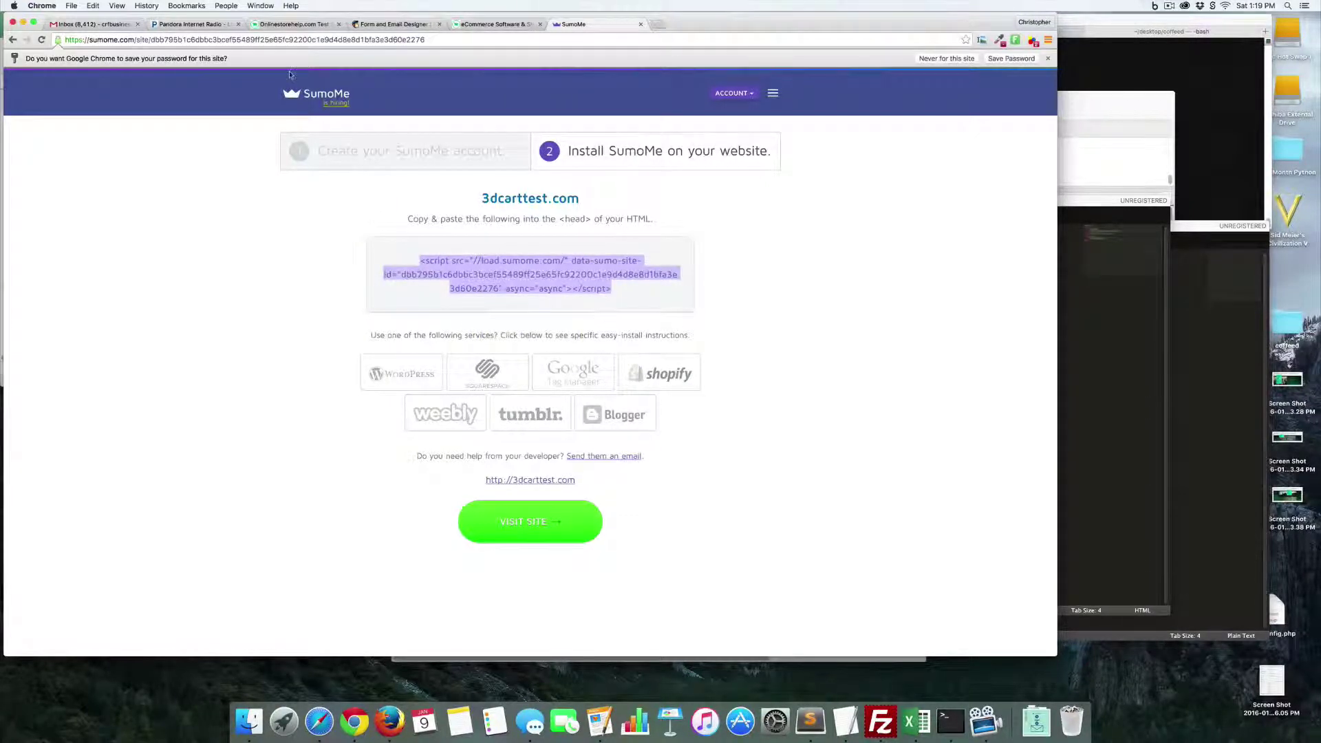
- Open the 3dcart Content > Header & Footer editor
{"action": "left_click", "coordinate": [293, 25]}
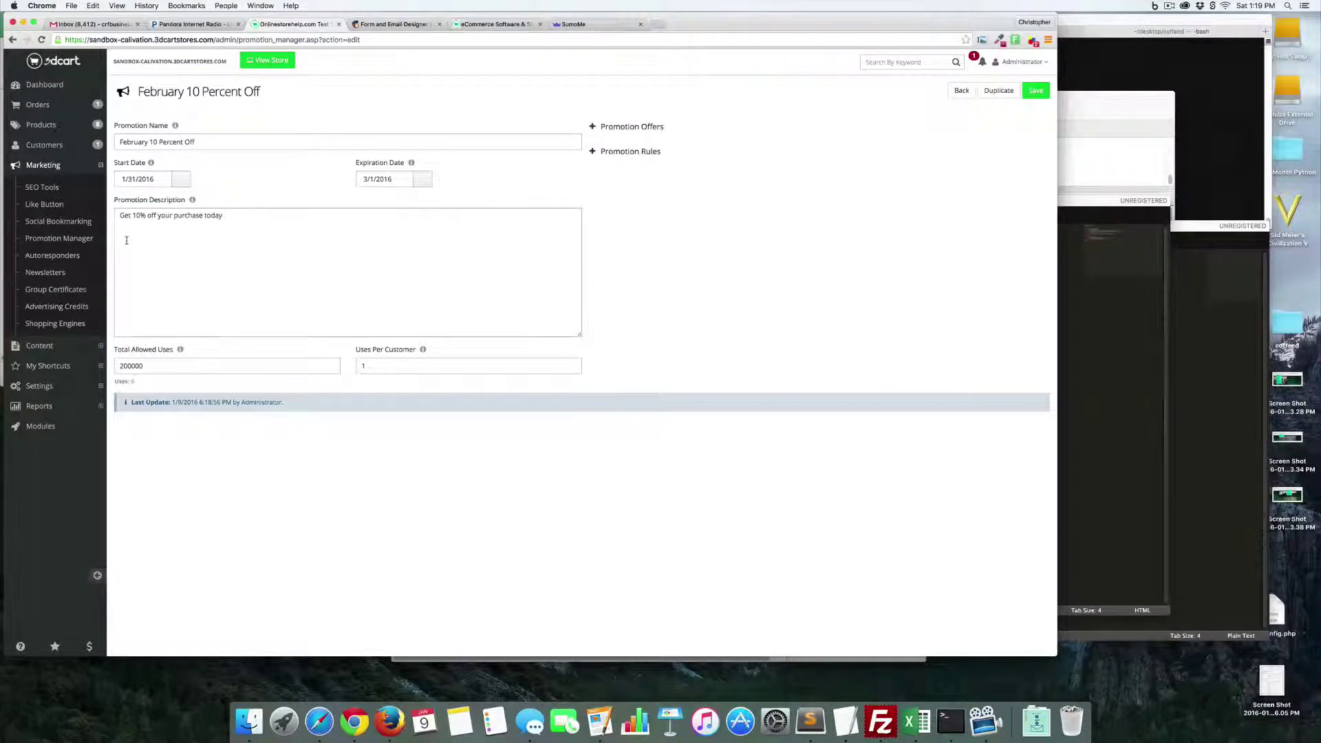
{"action": "left_click", "coordinate": [100, 349]}
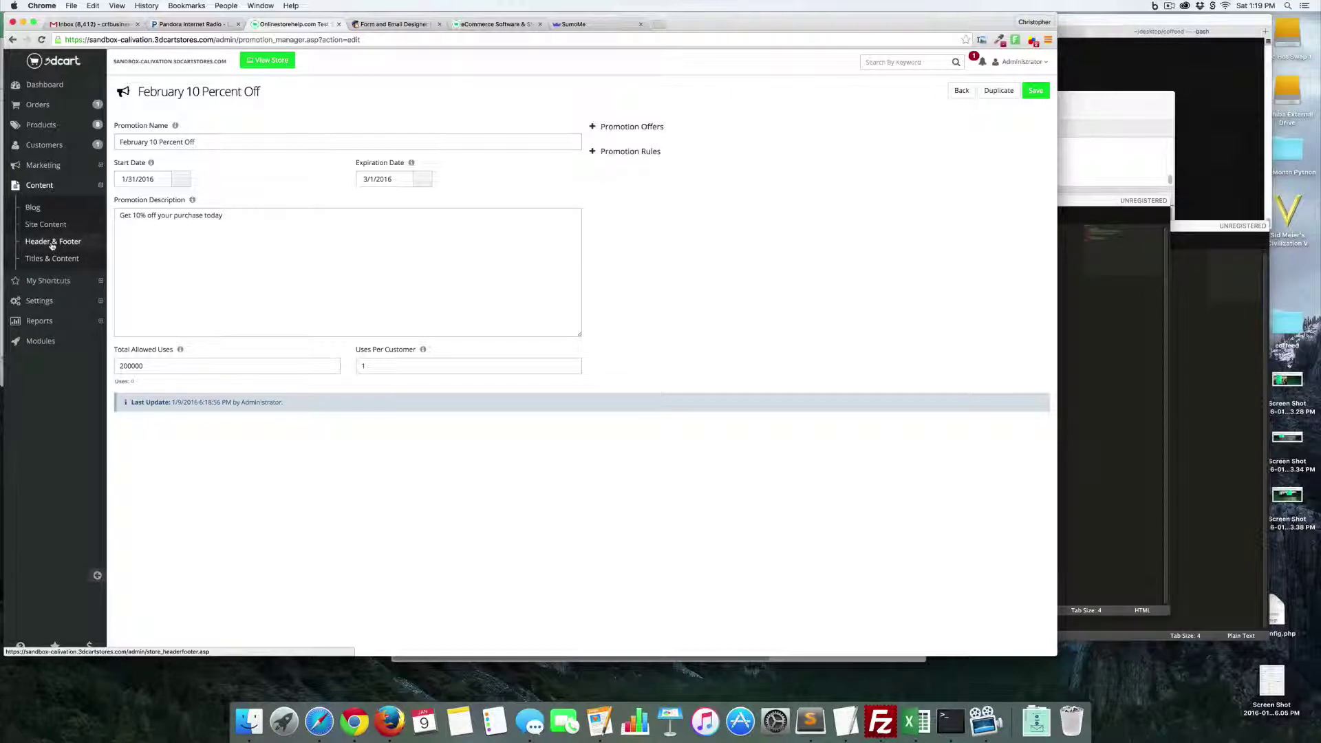
{"action": "left_click", "coordinate": [52, 242]}
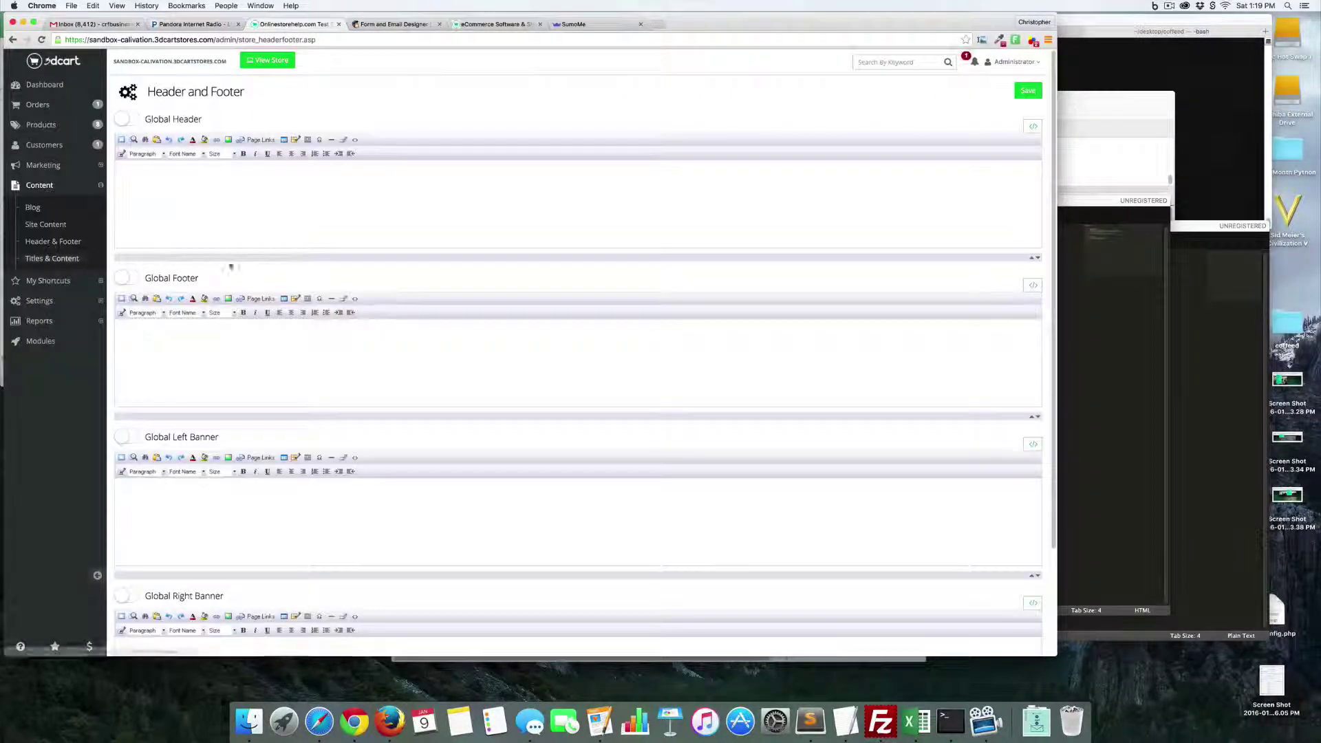
{"action": "left_click", "coordinate": [573, 24]}
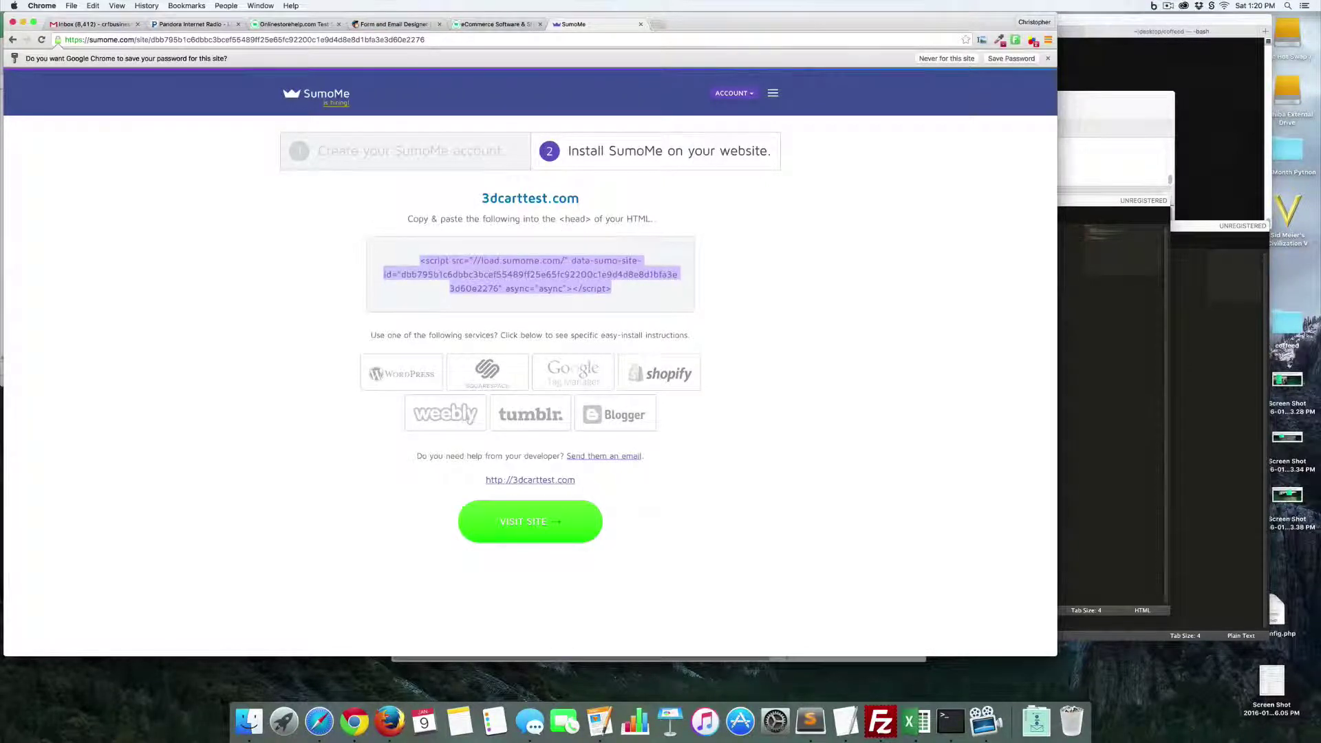
{"action": "left_click", "coordinate": [294, 24]}
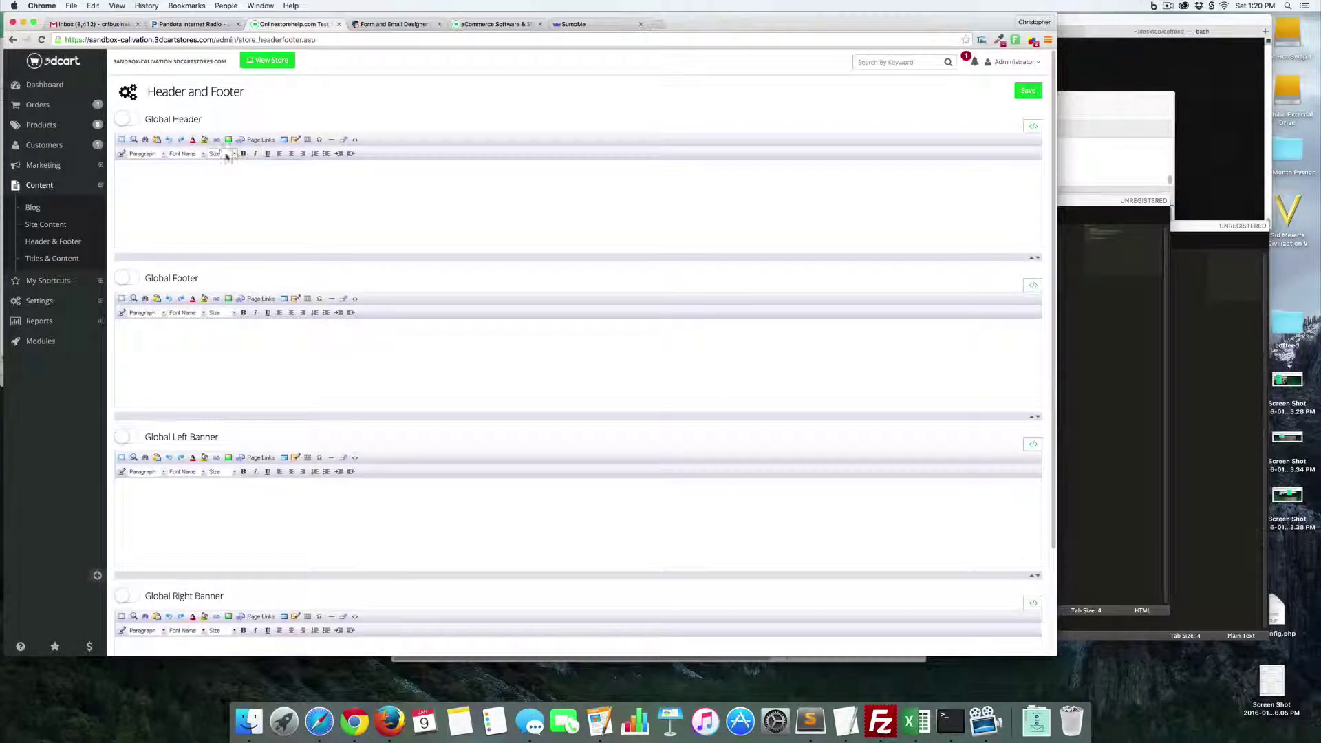
- Turn on Global Header and paste the SumoMe script into its source, applying it
{"action": "left_click", "coordinate": [133, 121]}
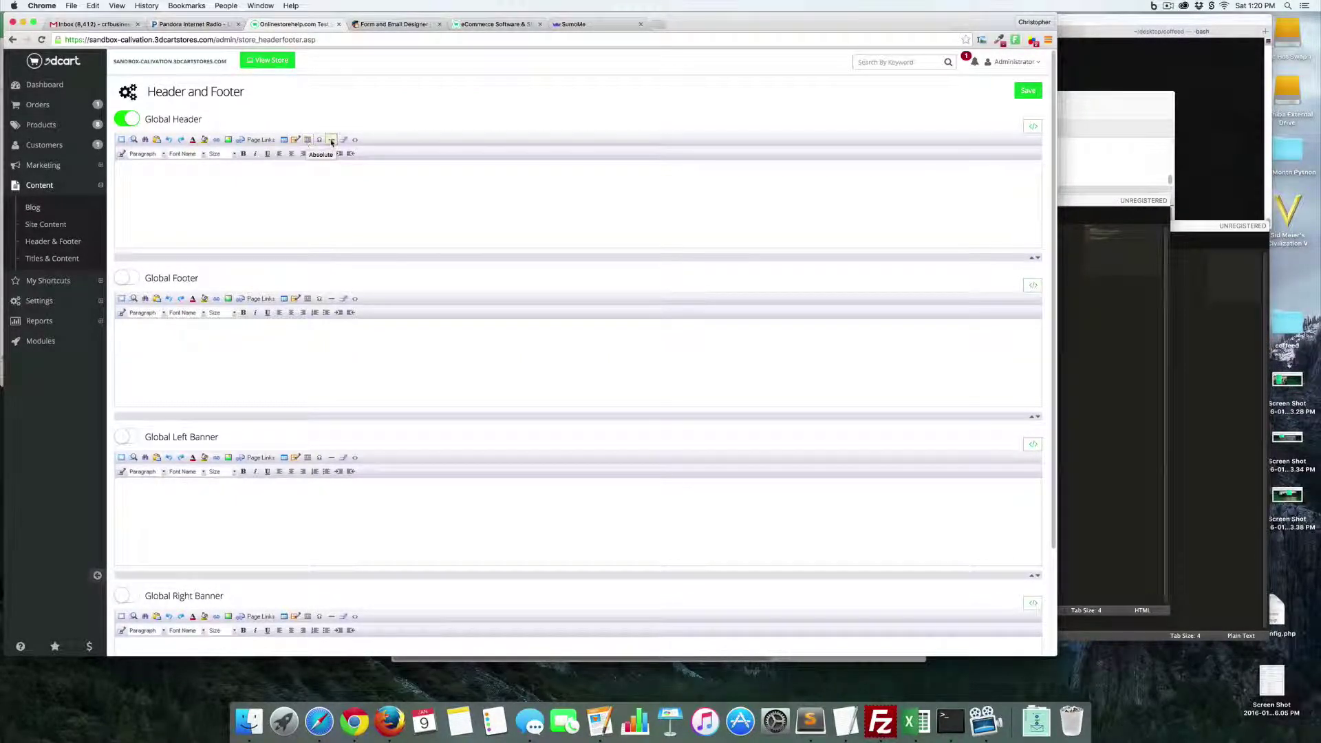
{"action": "left_click", "coordinate": [356, 141]}
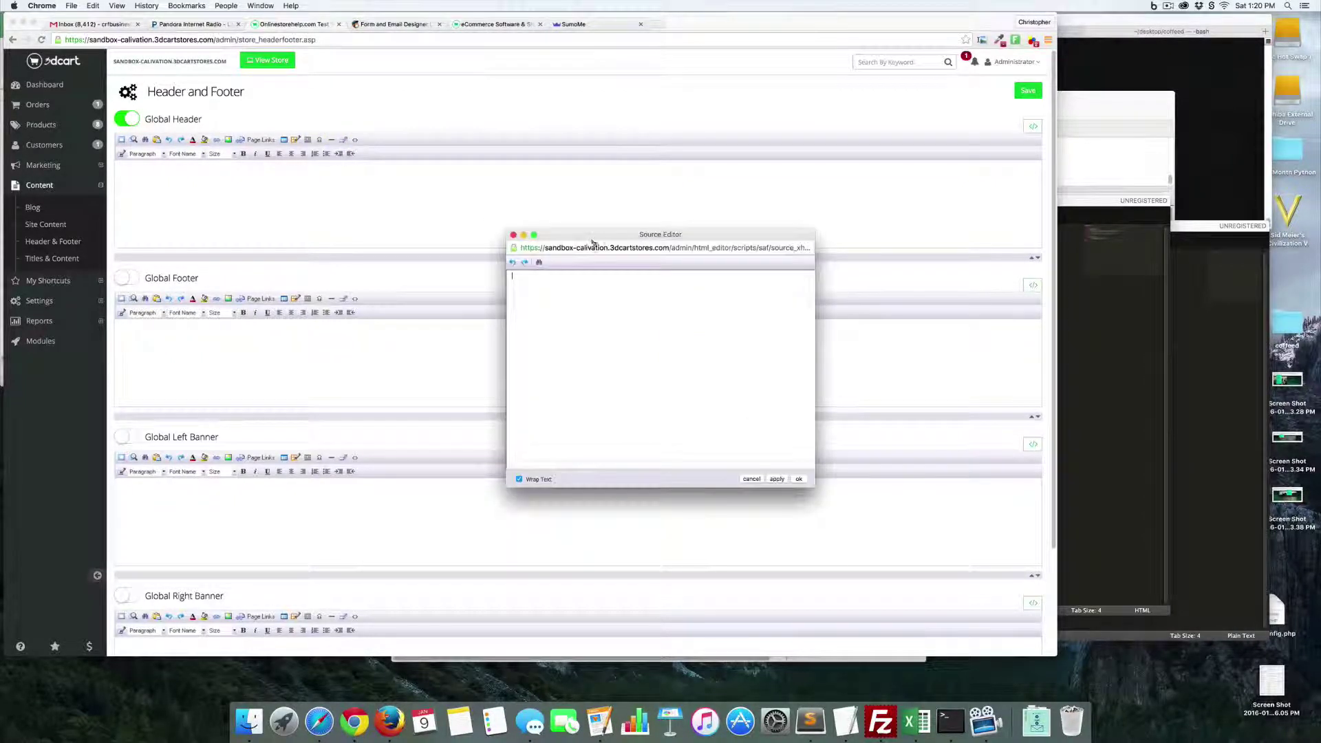
{"action": "type", "text": "<script src=\"//load.sumome.com/\" data-sumo-site-id=\"dbb795b1c6dbbc3bcef55489ff25e65fc92200c1e9d4d8e8d1bfa3e3d60e2276\" async=\"async\"></script>"}
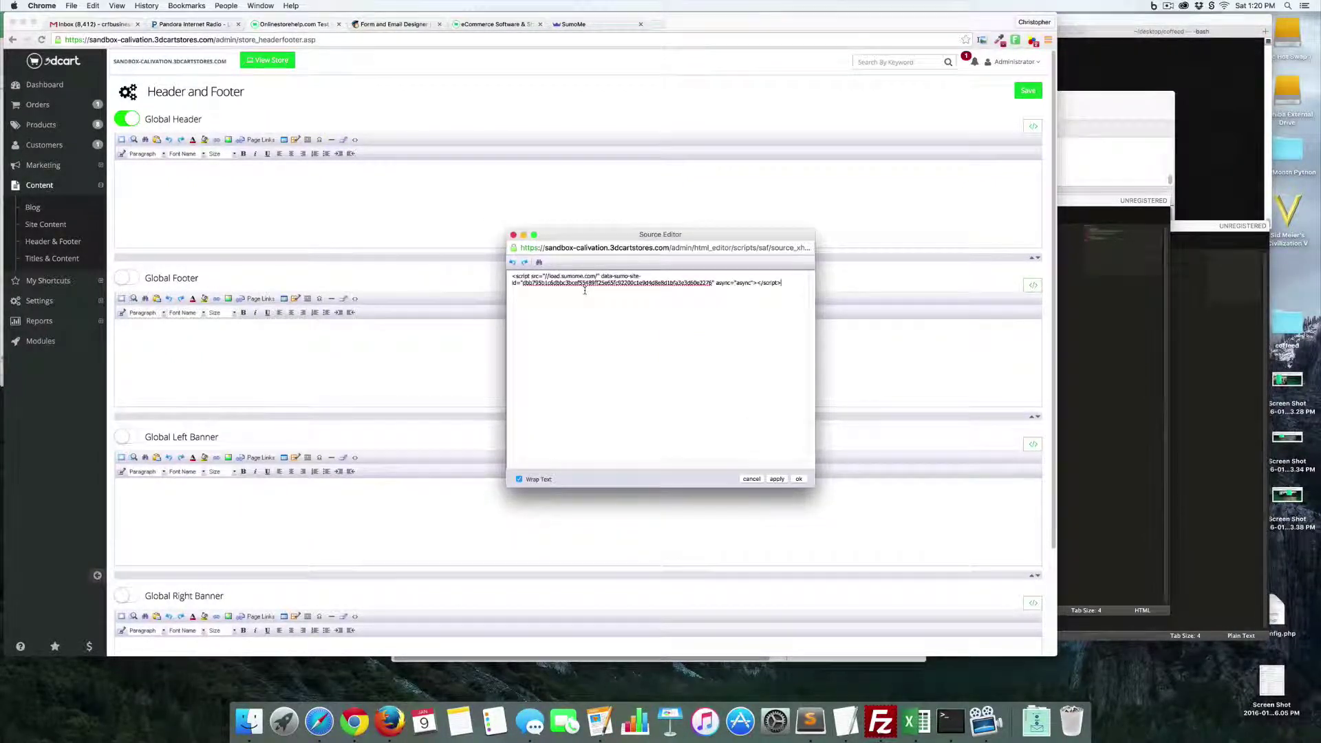
{"action": "left_click", "coordinate": [777, 479]}
{"action": "left_click", "coordinate": [799, 480]}
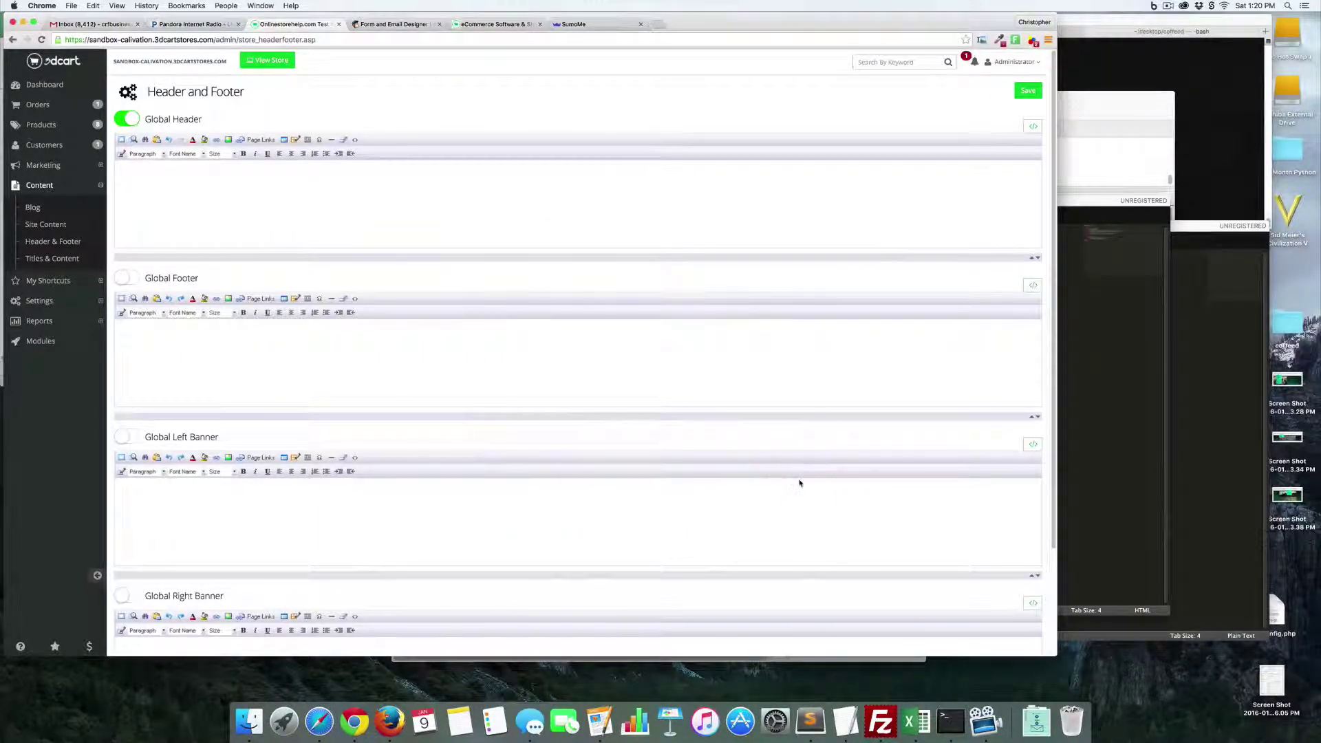
- Open the live storefront in a new tab and look it over
{"action": "right_click", "coordinate": [270, 66]}
{"action": "left_click", "coordinate": [283, 71]}
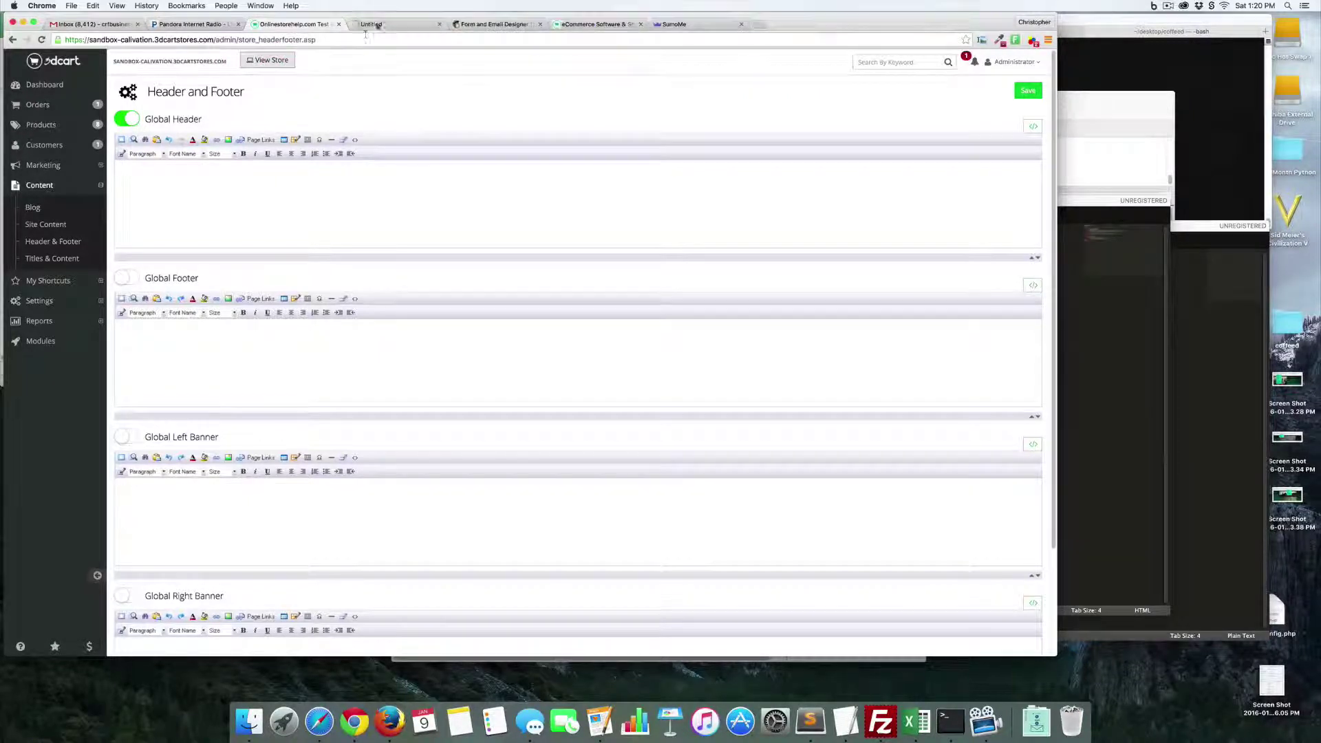
{"action": "left_click", "coordinate": [378, 25]}
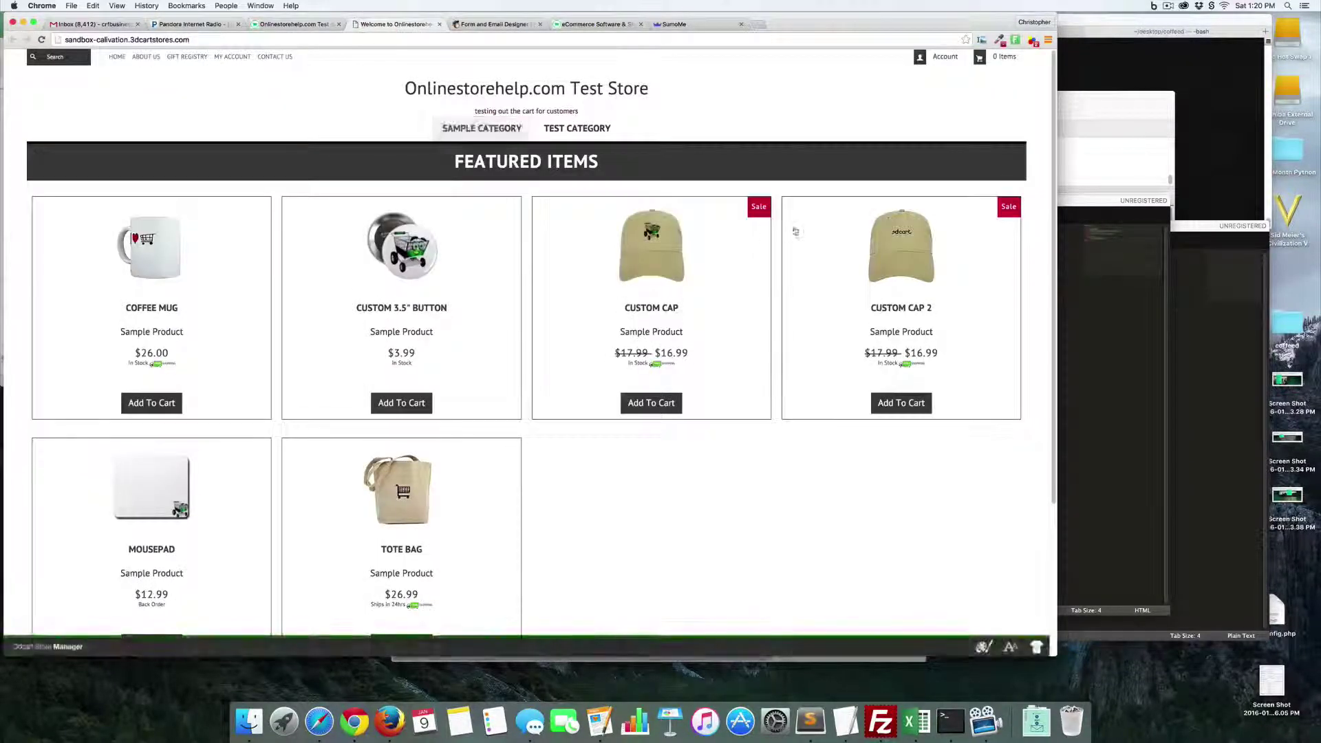
{"action": "scroll", "coordinate": [964, 422], "scroll_direction": "down", "scroll_amount": 5}
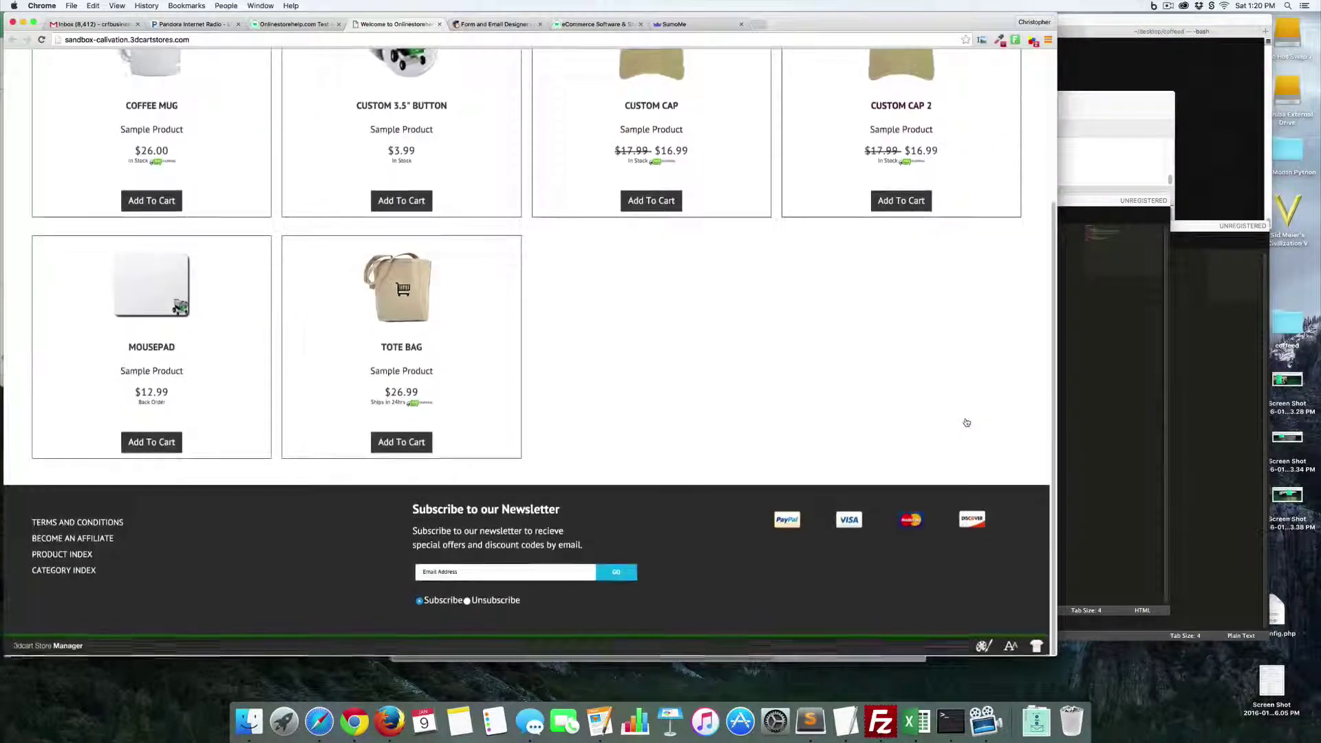
{"action": "scroll", "coordinate": [965, 422], "scroll_direction": "up", "scroll_amount": 5}
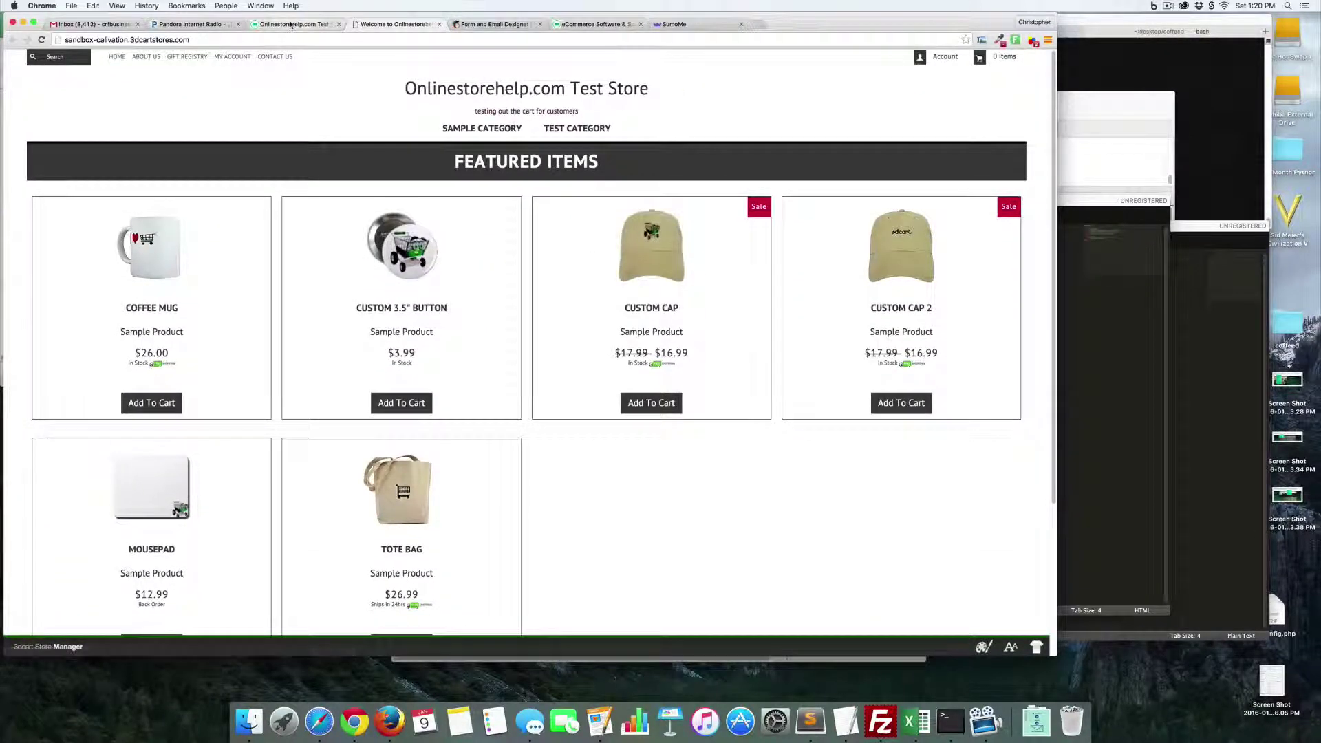
- Save the Header & Footer changes and reload the storefront to show SumoMe
{"action": "left_click", "coordinate": [291, 25]}
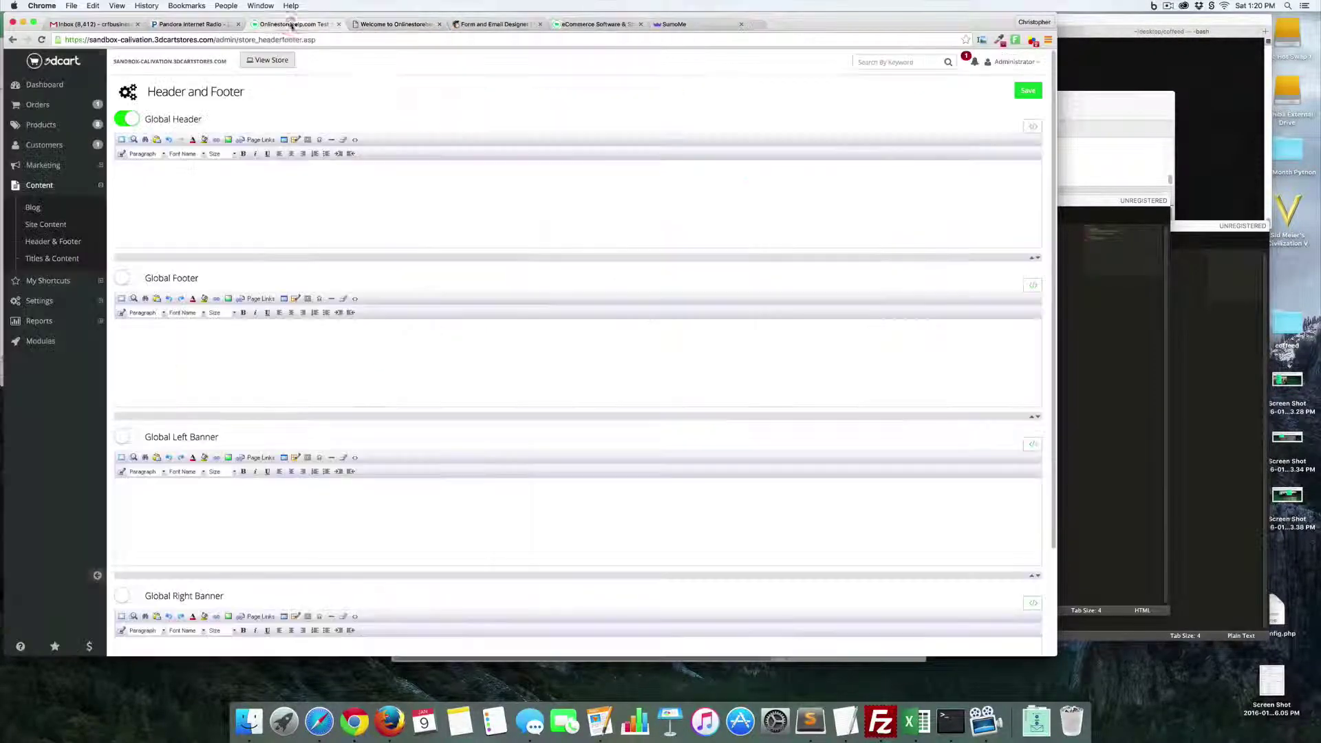
{"action": "left_click", "coordinate": [1025, 94]}
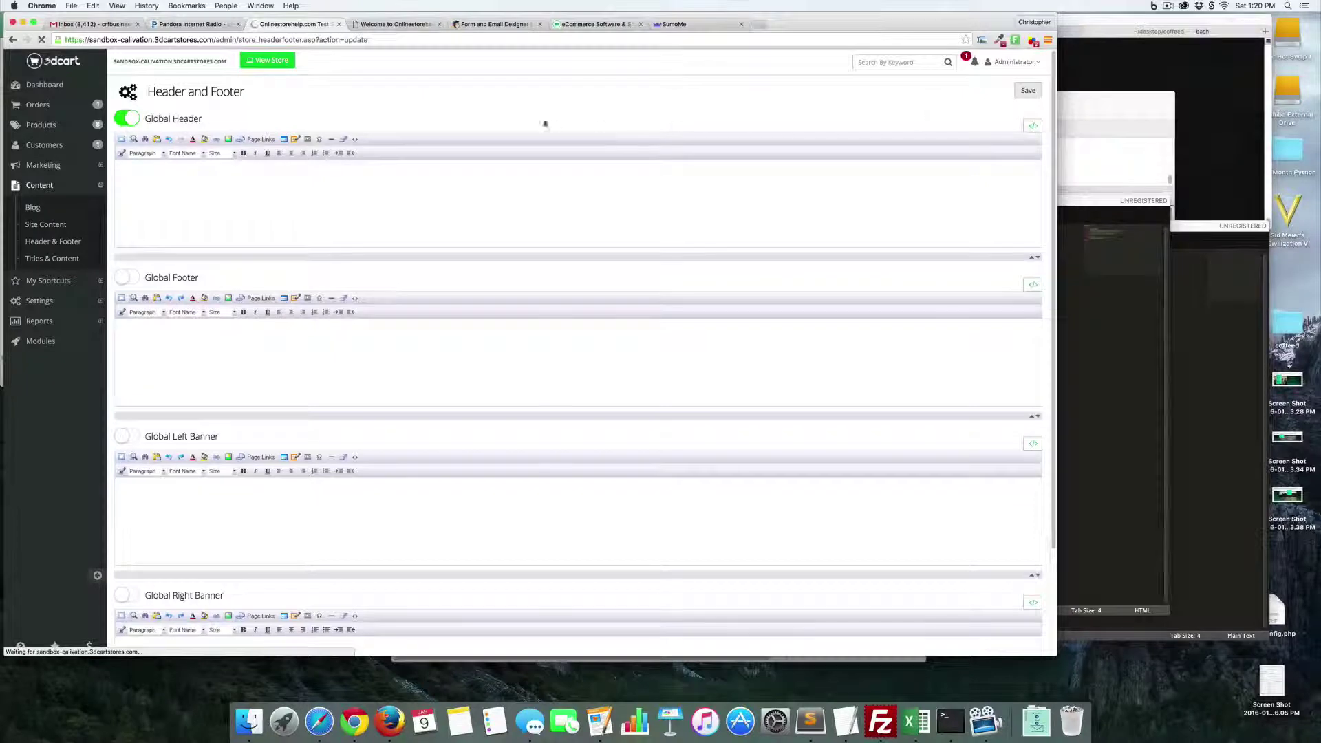
{"action": "left_click", "coordinate": [386, 24]}
{"action": "key", "text": "super+r"}
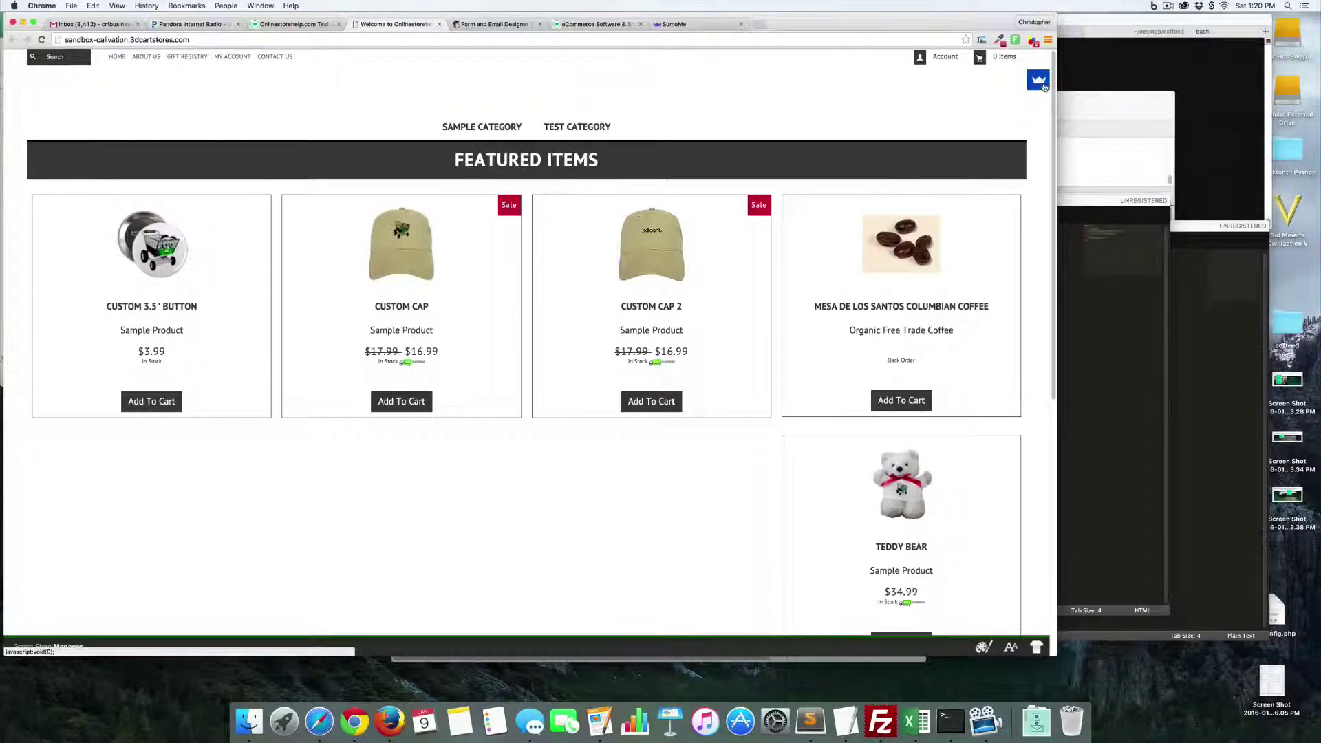
- Log in to SumoMe from the crown icon on the 3dcart storefront
{"action": "left_click", "coordinate": [1039, 82]}
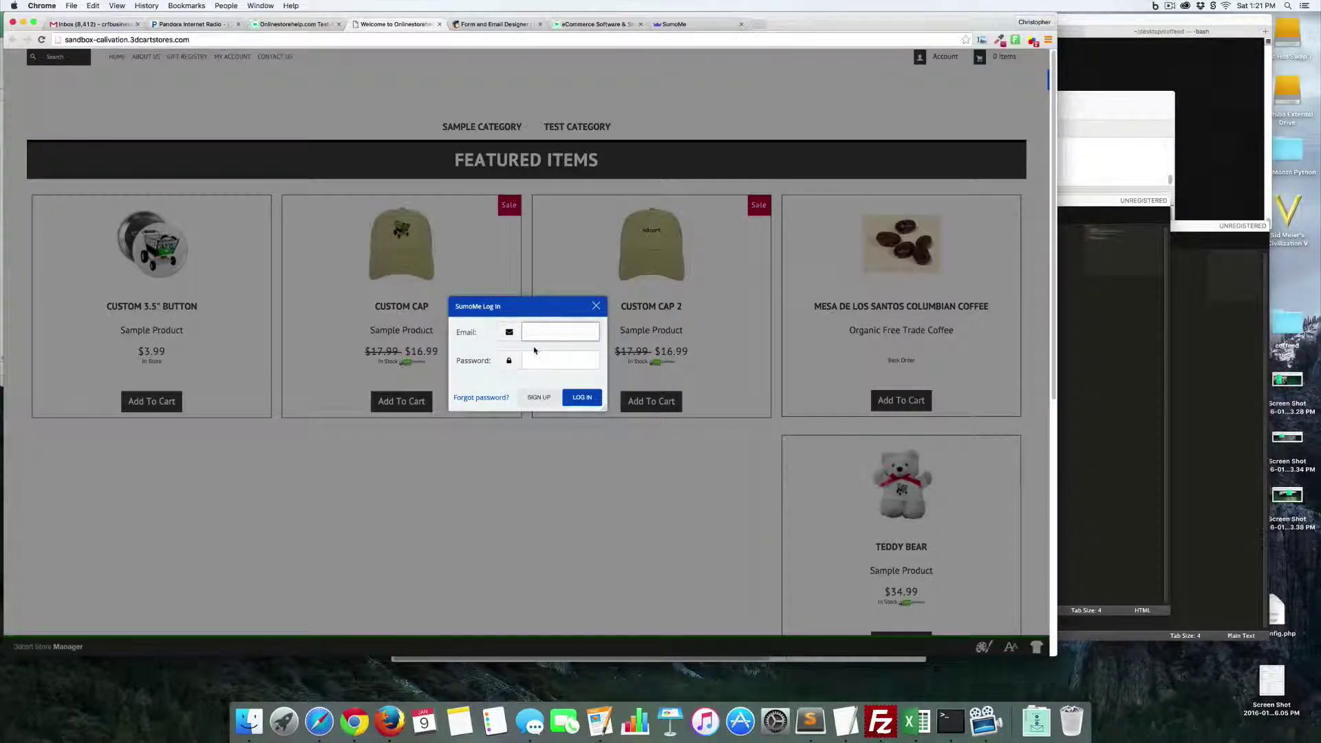
{"action": "type", "text": "3"}
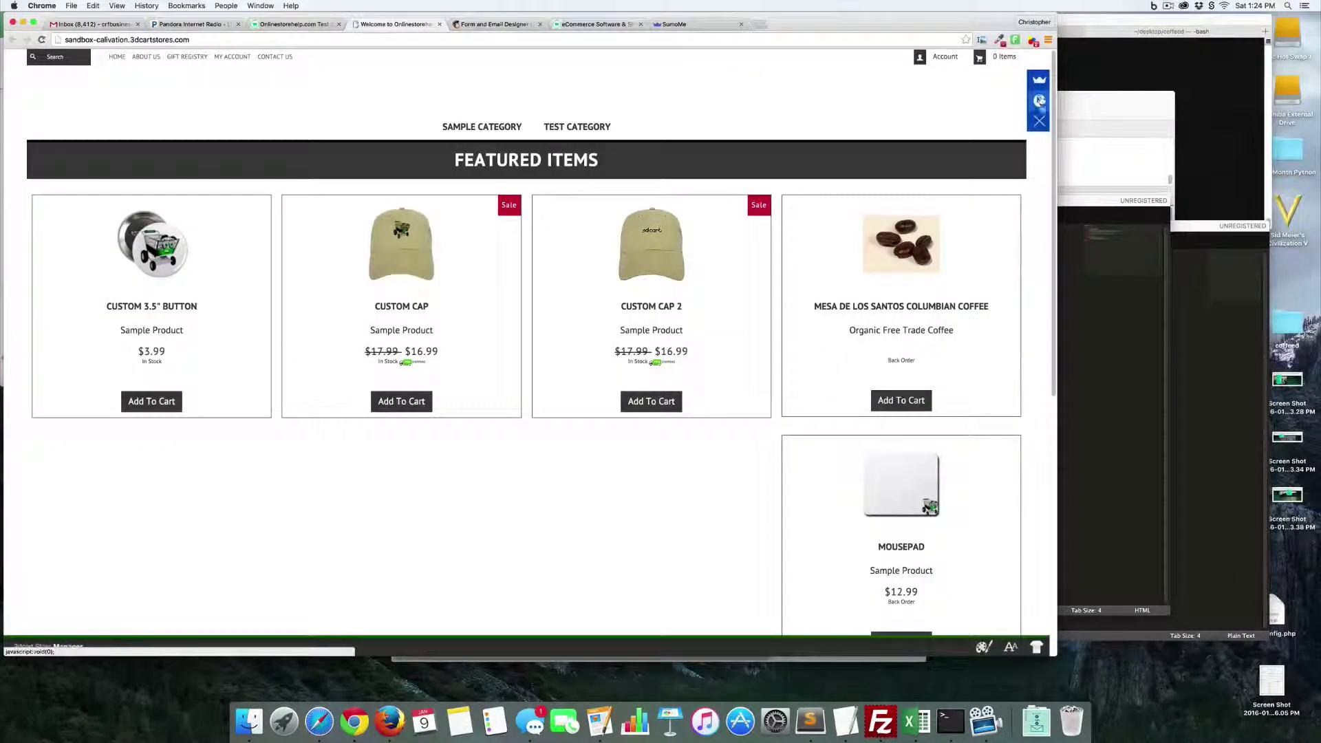
{"action": "left_click", "coordinate": [1040, 83]}
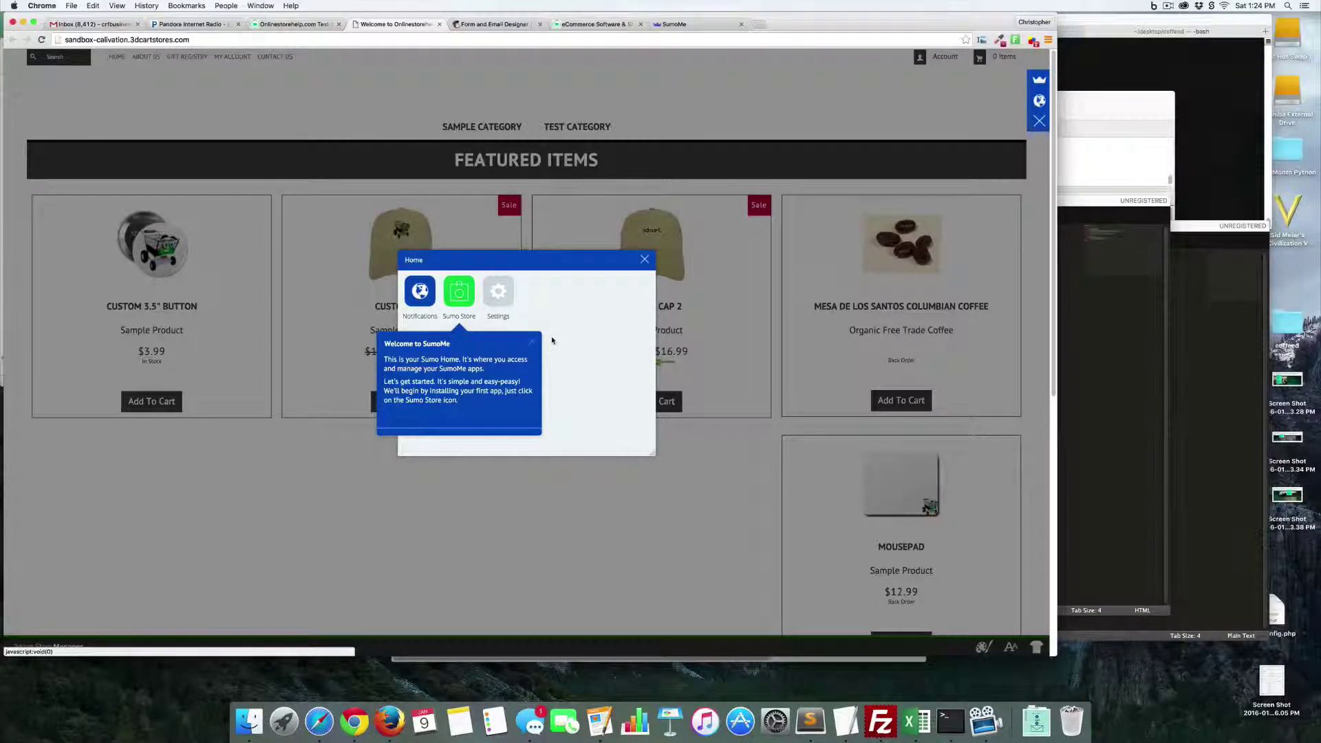
- Dismiss the Welcome tip, end the lesson, and open the Sumo Store catalogue
{"action": "left_click", "coordinate": [533, 343]}
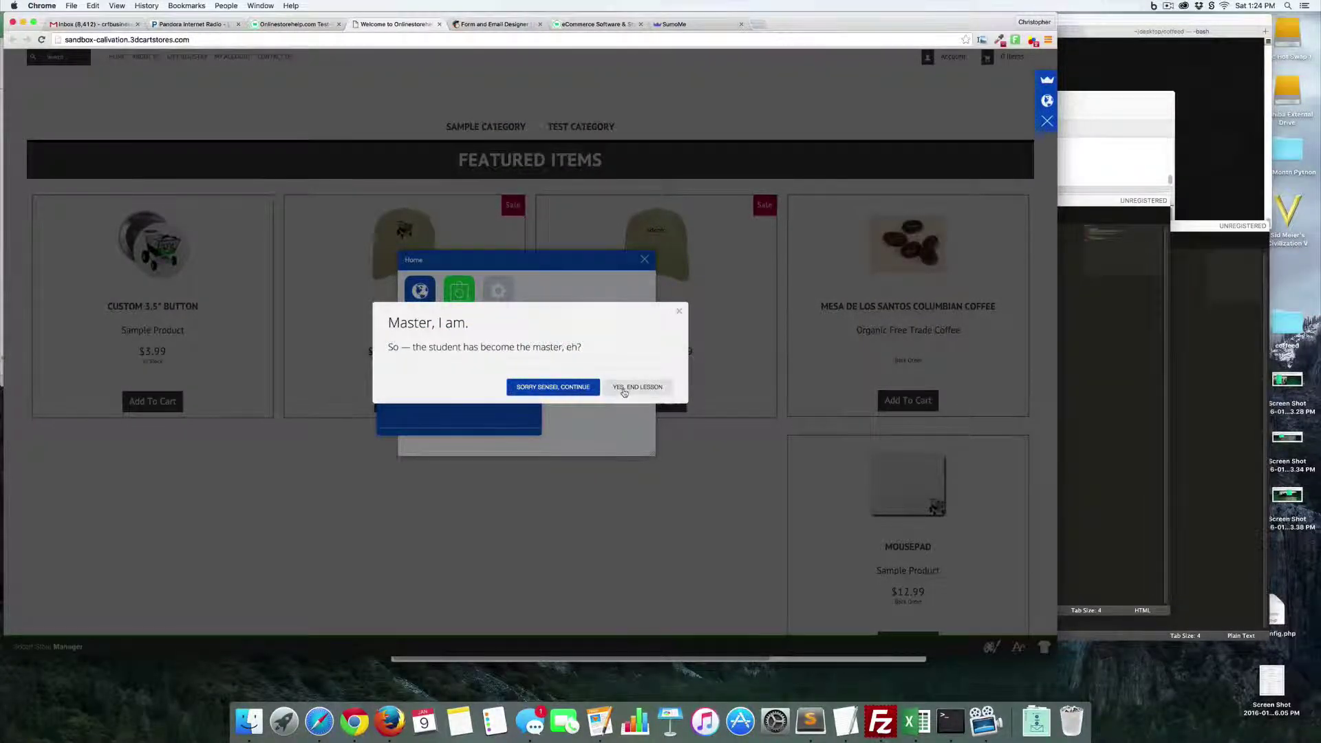
{"action": "left_click", "coordinate": [577, 388]}
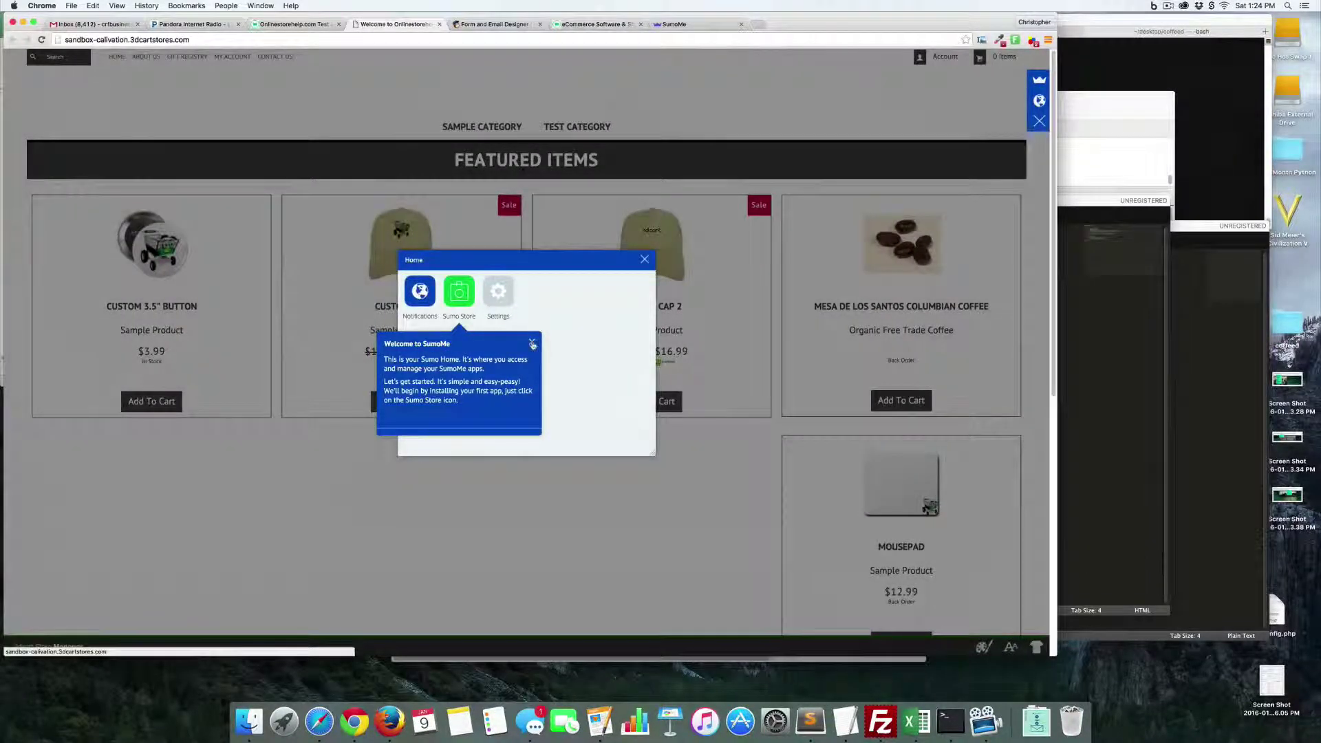
{"action": "left_click", "coordinate": [533, 343]}
{"action": "left_click", "coordinate": [636, 387]}
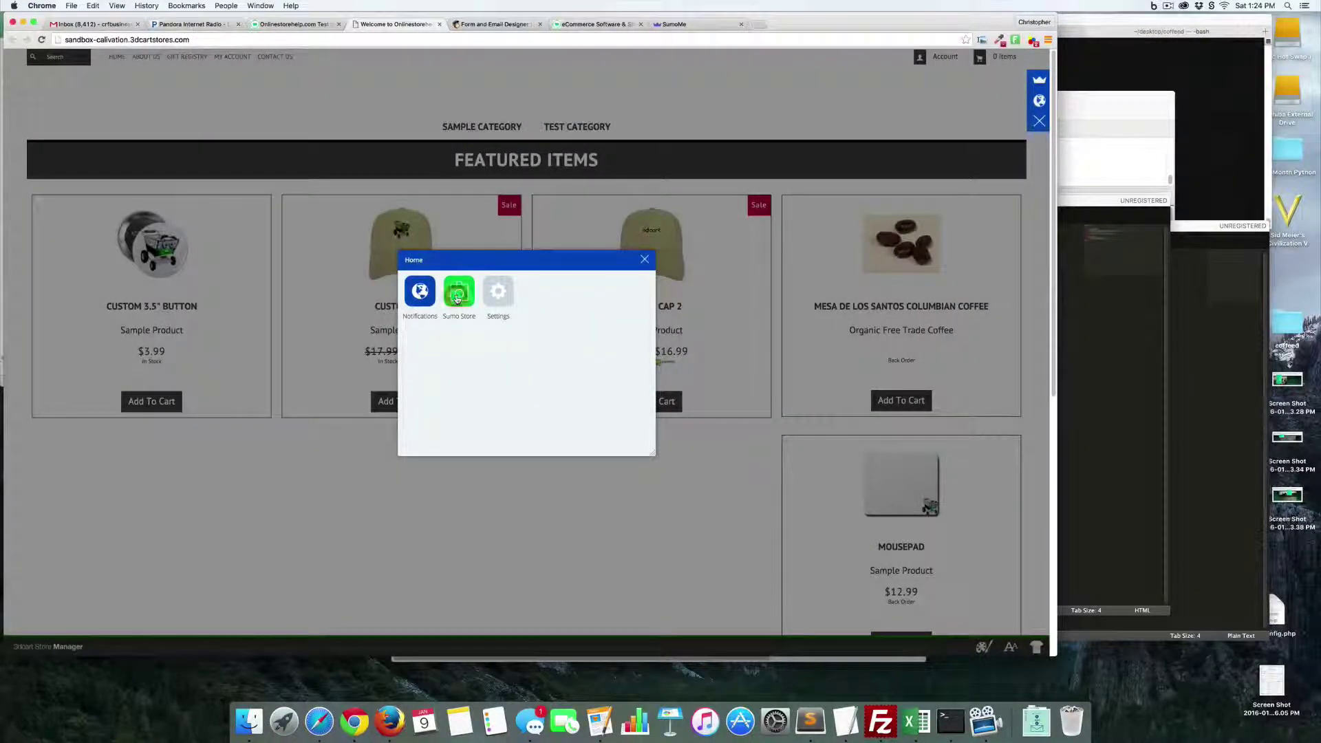
{"action": "left_click", "coordinate": [458, 298]}
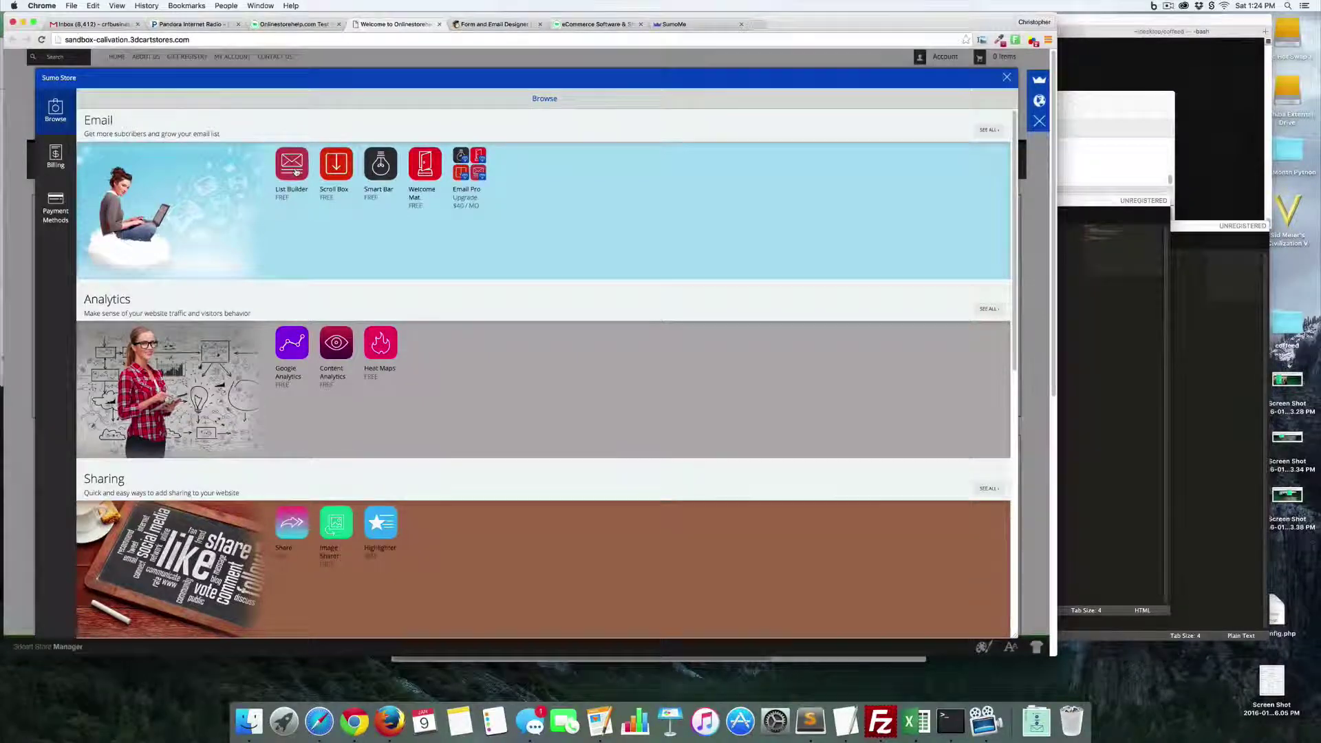
- Install the free List Builder app from the Sumo Store
{"action": "scroll", "coordinate": [296, 172], "scroll_direction": "down", "scroll_amount": 1}
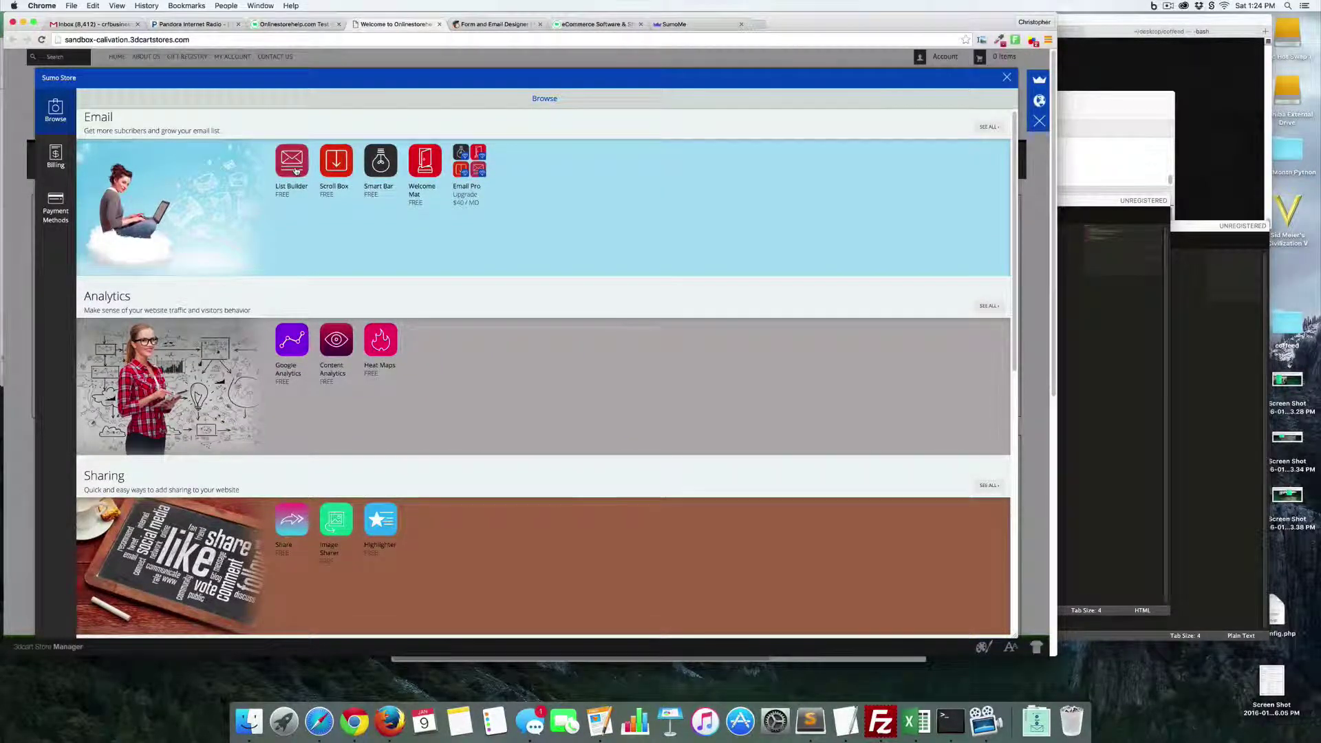
{"action": "left_click", "coordinate": [292, 162]}
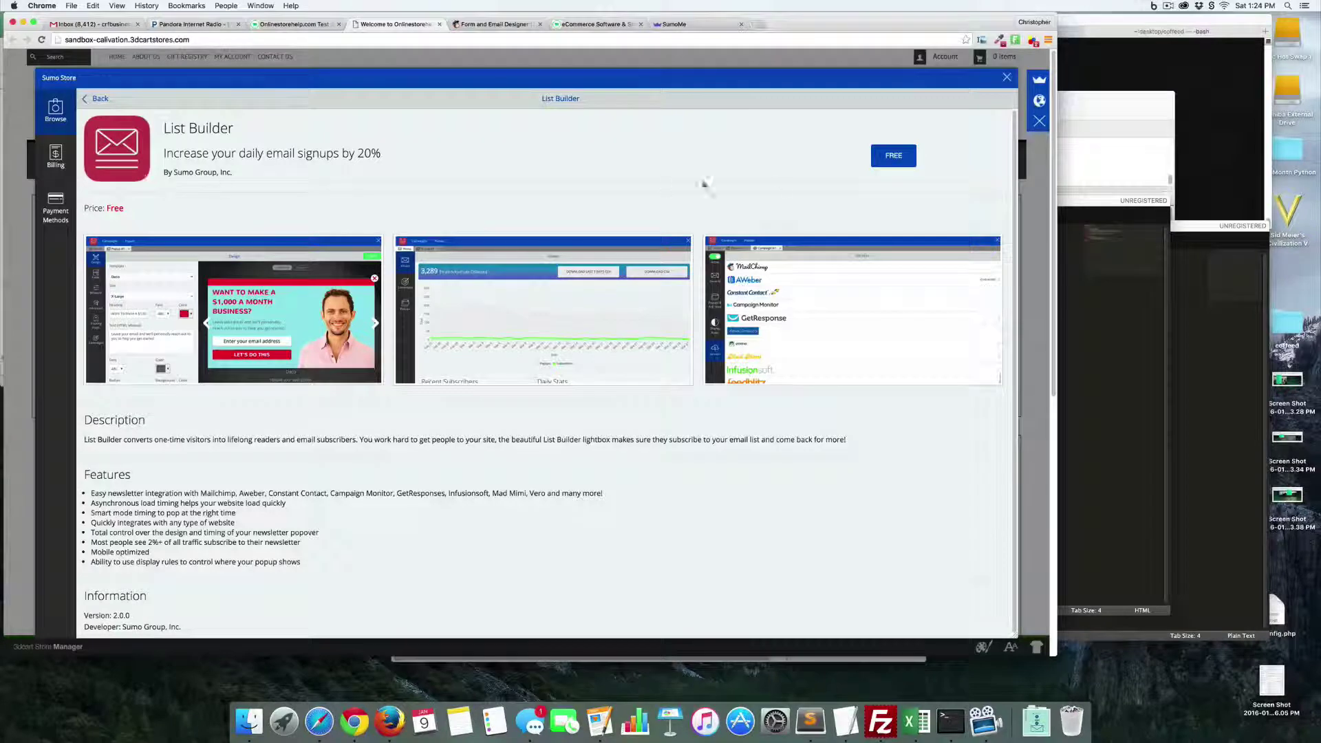
{"action": "left_click", "coordinate": [897, 163]}
- Launch List Builder on the free plan and bring up its Design page
{"action": "left_click", "coordinate": [56, 164]}
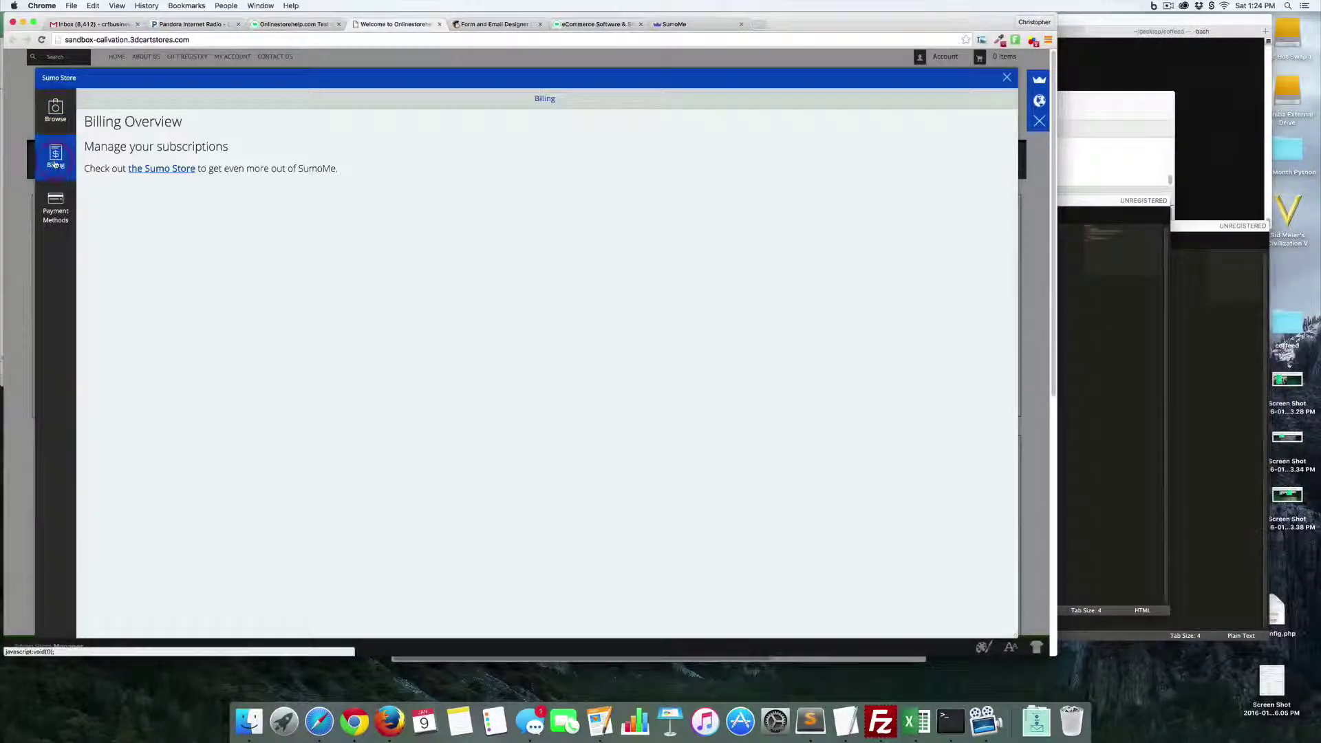
{"action": "left_click", "coordinate": [178, 176]}
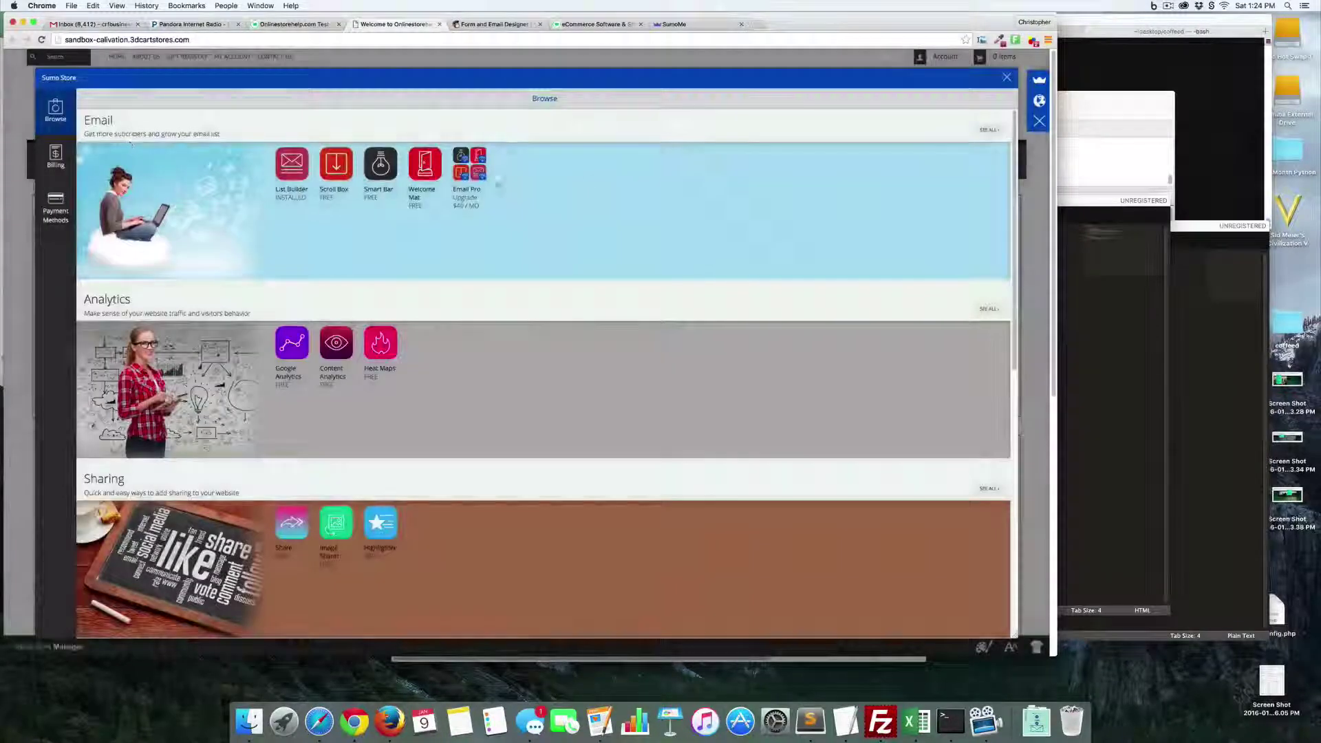
{"action": "left_click", "coordinate": [289, 163]}
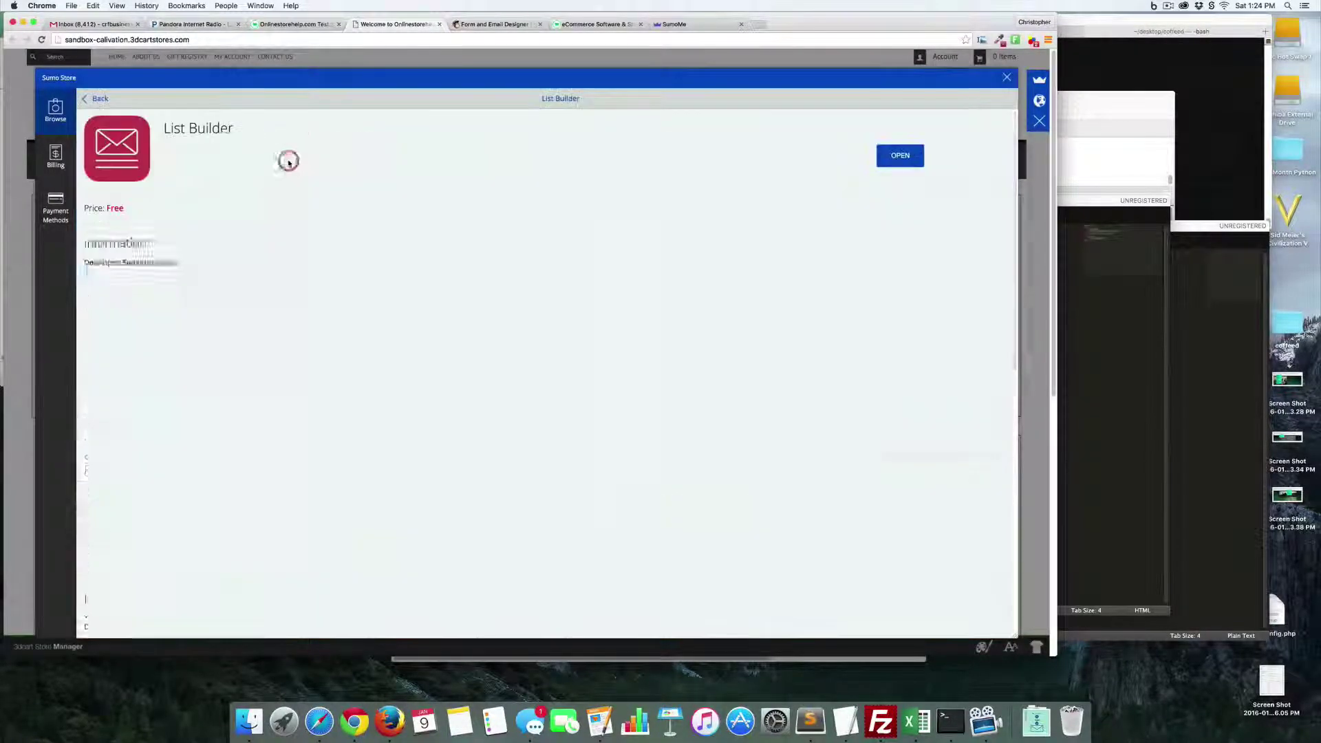
{"action": "left_click", "coordinate": [879, 164]}
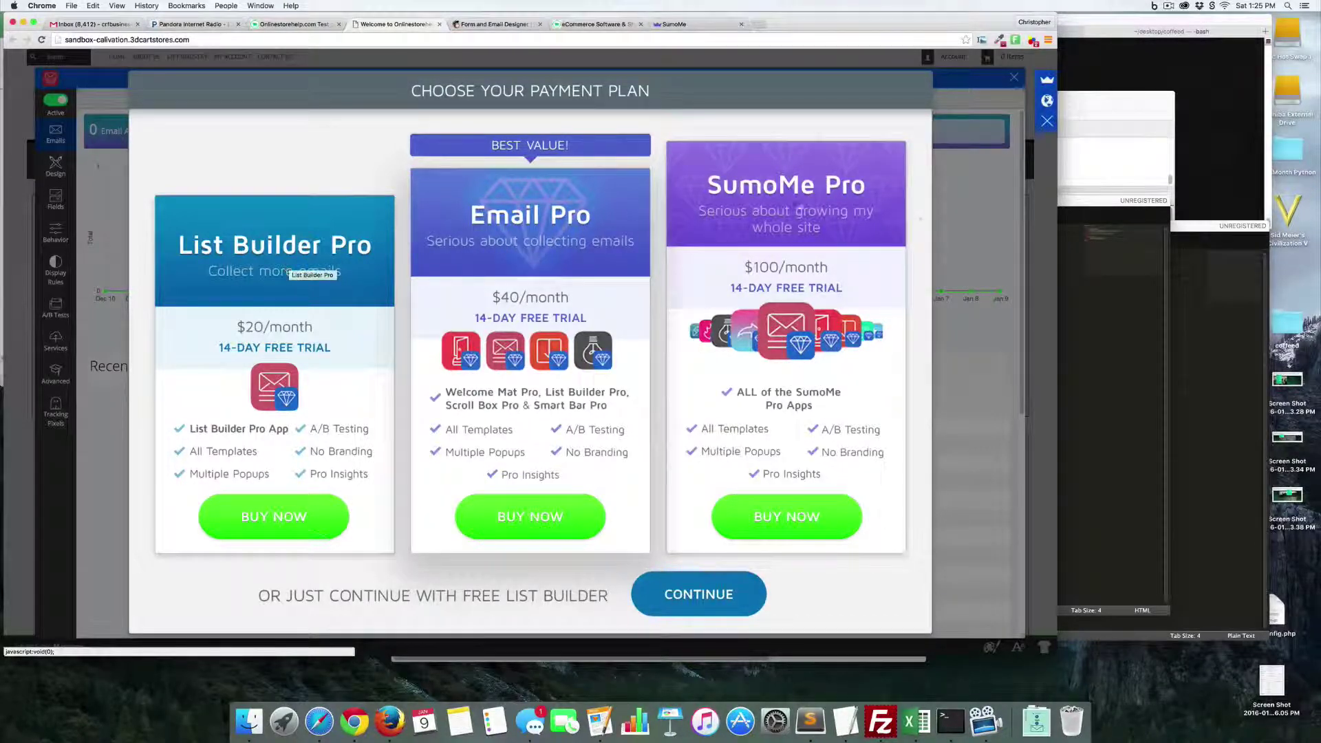
{"action": "left_click", "coordinate": [703, 596]}
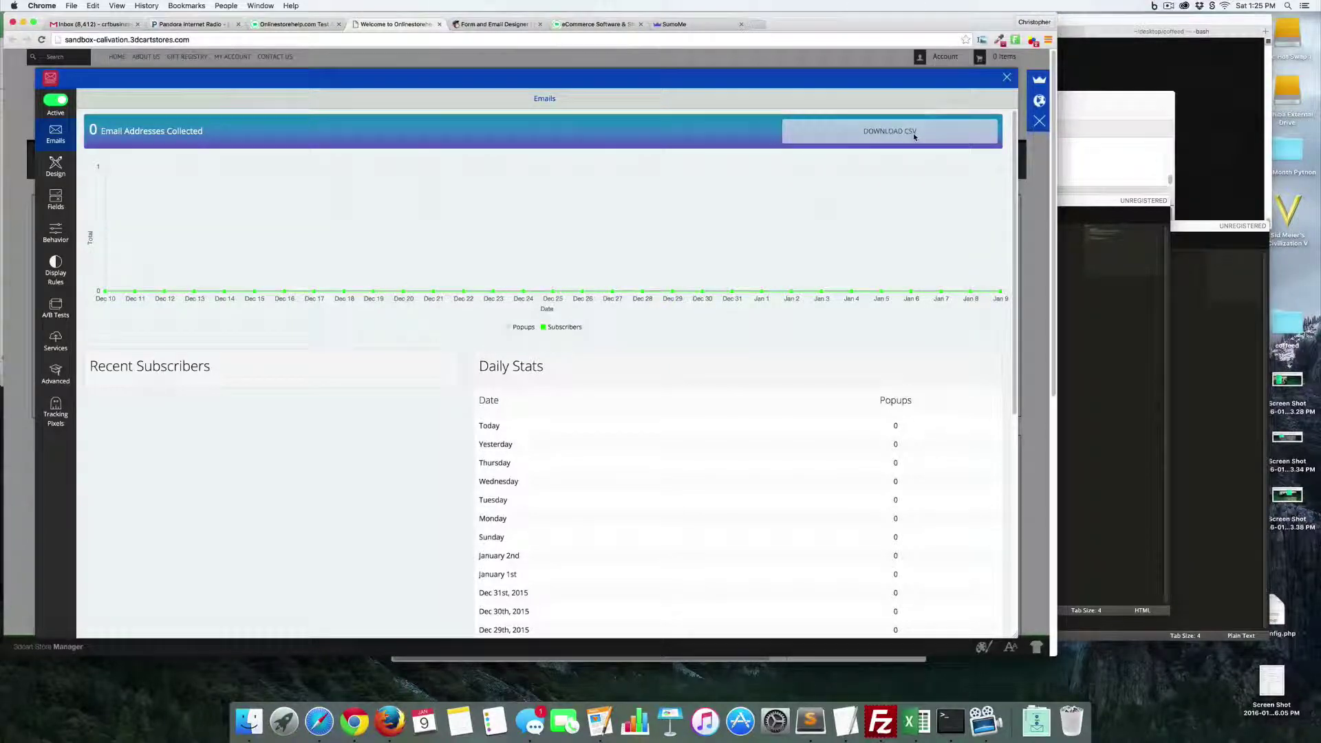
{"action": "left_click", "coordinate": [69, 167]}
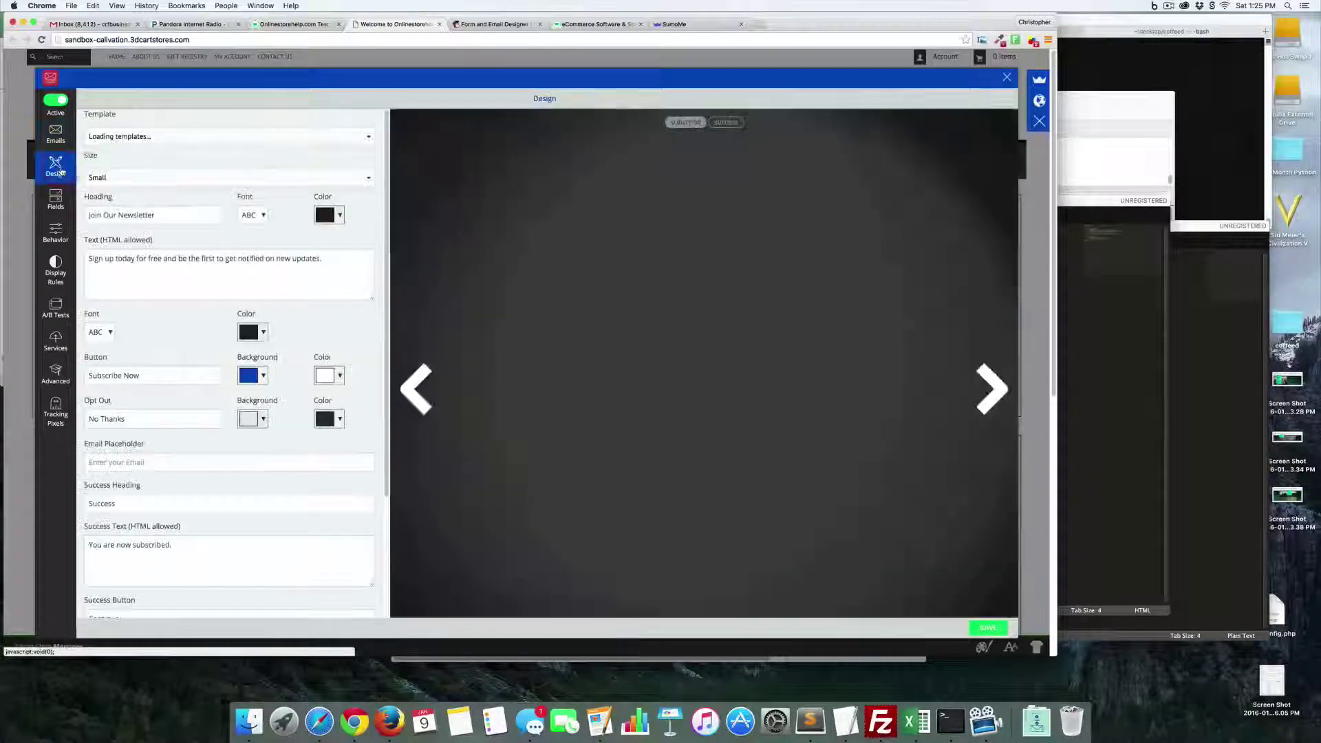
- Preview the Atomic and Deco templates, then go back to the Default template
{"action": "left_click", "coordinate": [361, 137]}
{"action": "left_click", "coordinate": [357, 146]}
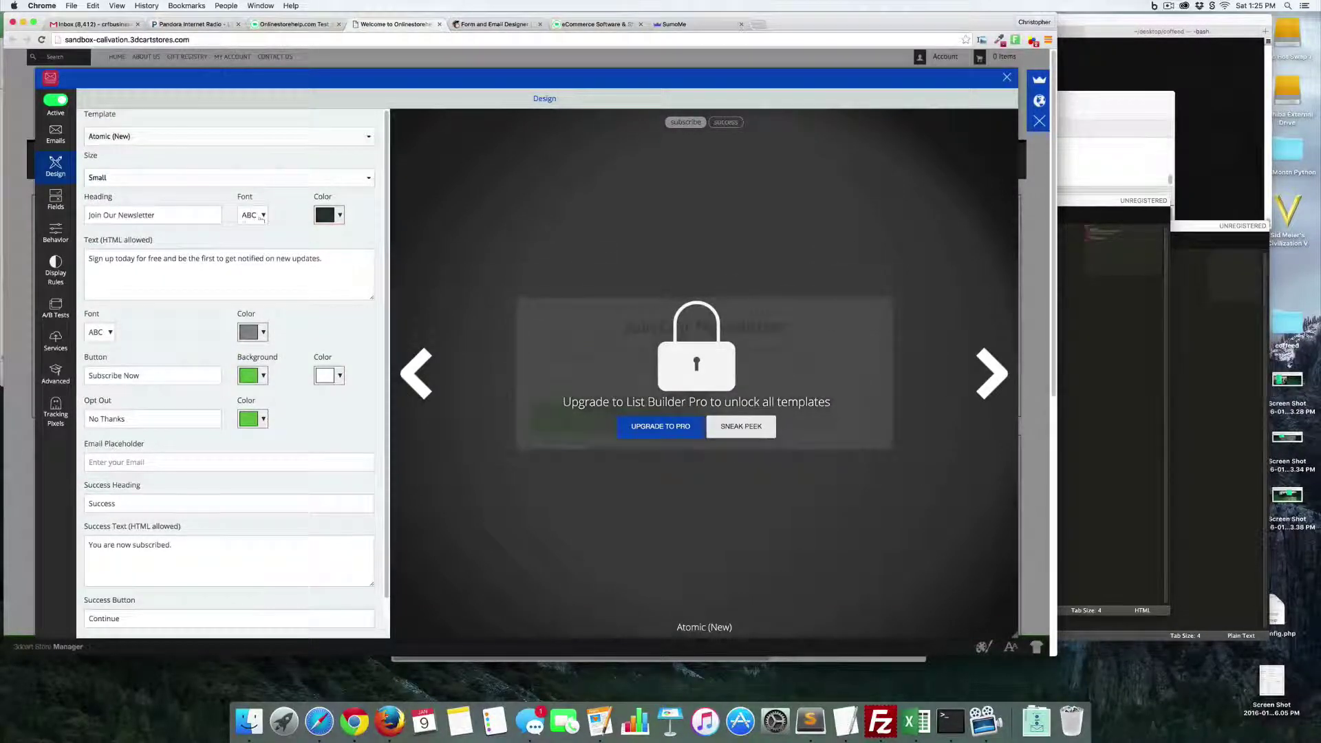
{"action": "left_click", "coordinate": [348, 135]}
{"action": "left_click", "coordinate": [337, 303]}
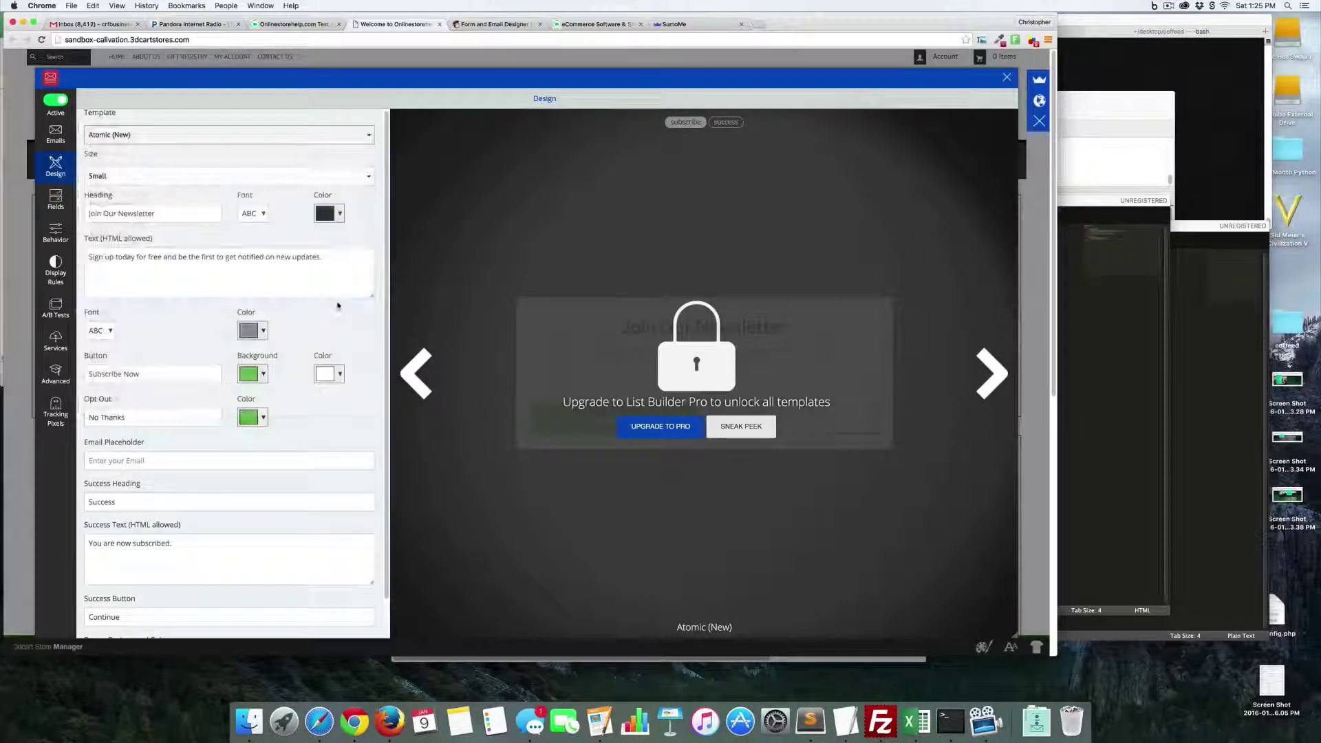
{"action": "left_click", "coordinate": [336, 134]}
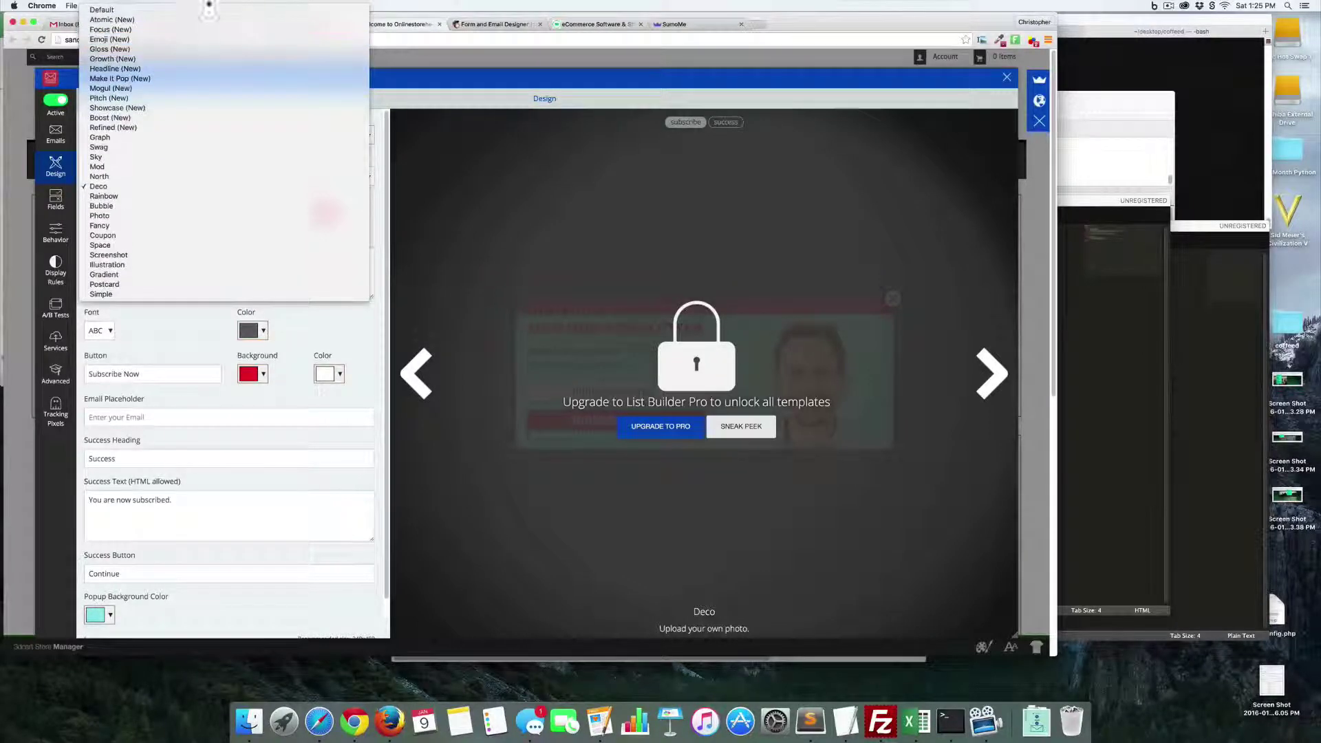
{"action": "left_click", "coordinate": [239, 105]}
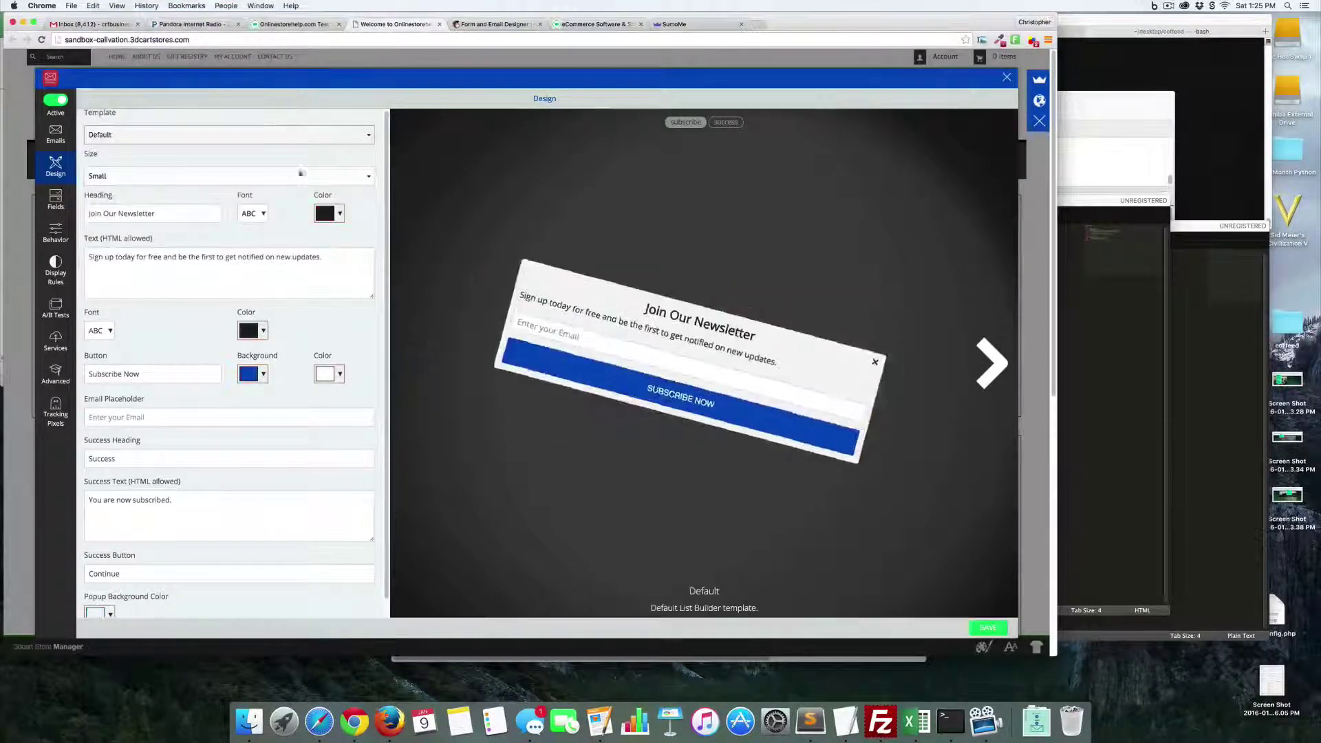
- Retitle the popup 'Get 10% off Off' and replace the body with the email-for-discount text
{"action": "key", "text": "Tab"}
{"action": "key", "text": "Tab"}
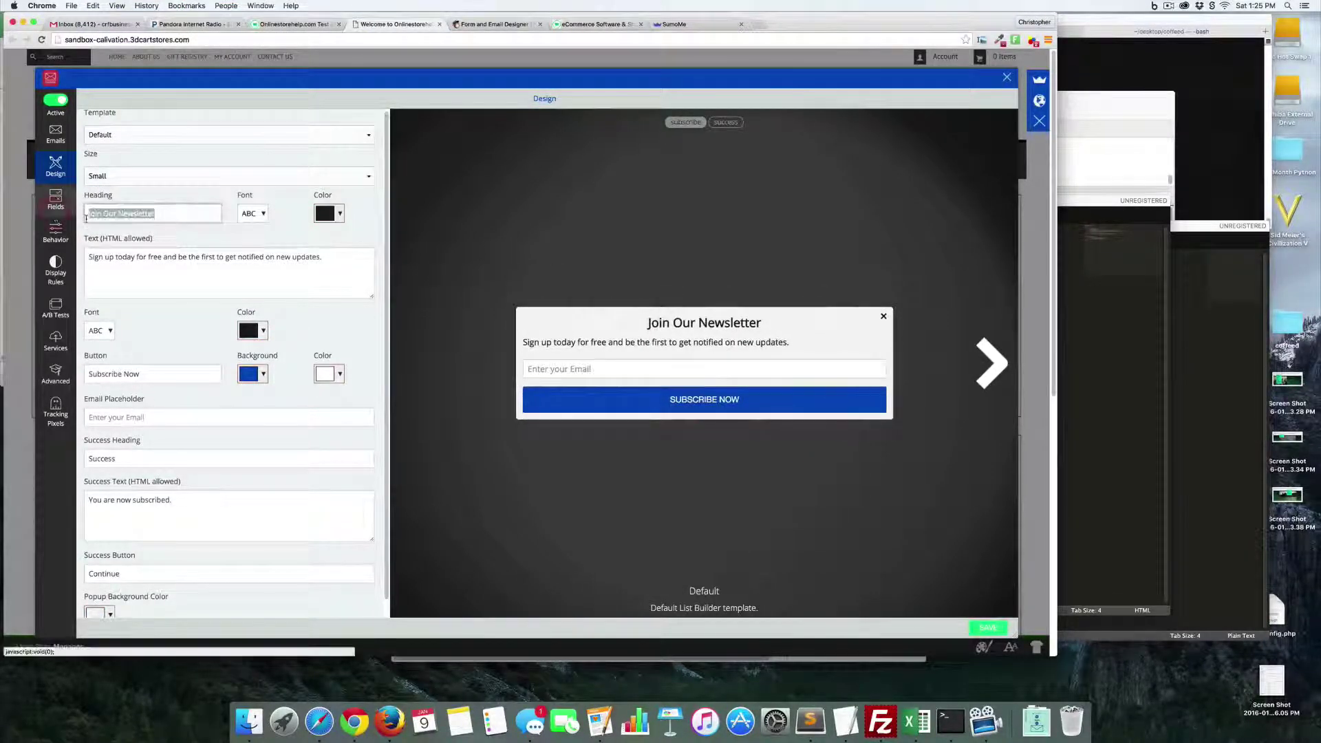
{"action": "type", "text": "Get 10"}
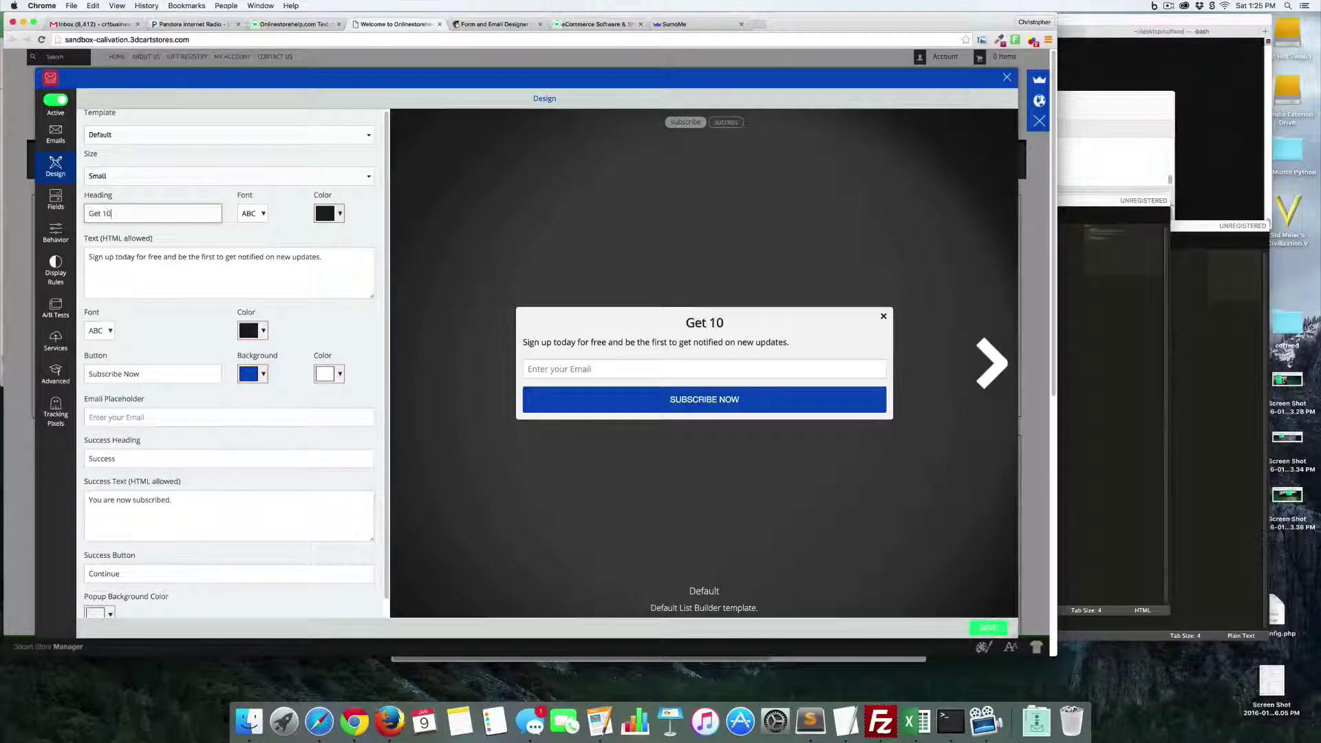
{"action": "type", "text": "% off Off"}
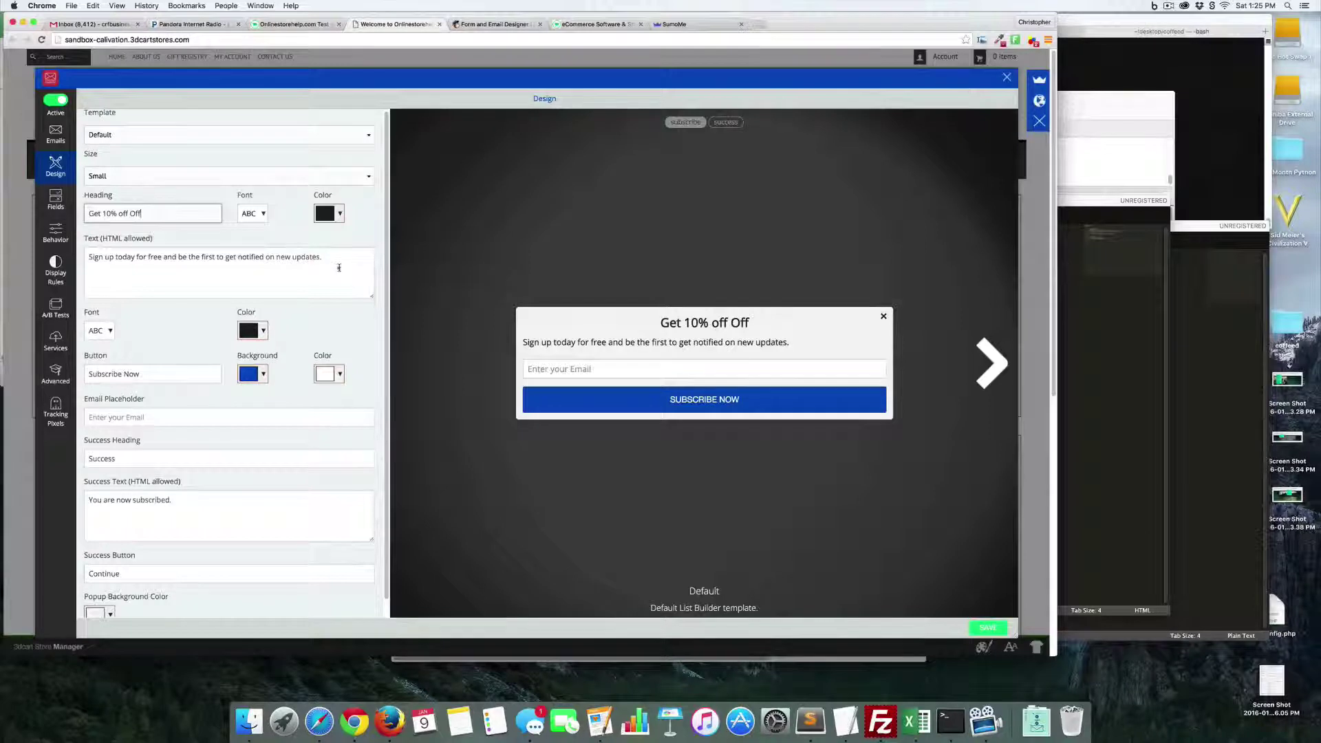
{"action": "triple_click", "coordinate": [359, 274]}
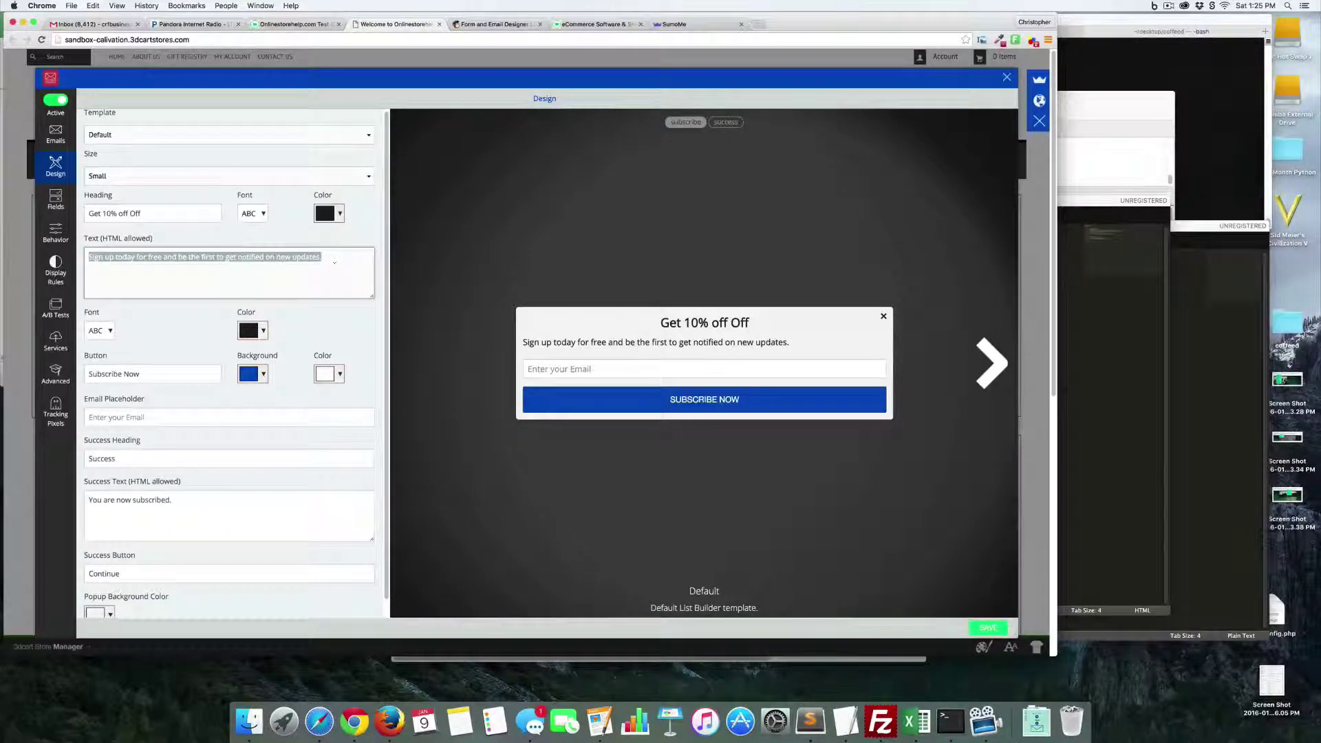
{"action": "type", "text": "Get 10% off "}
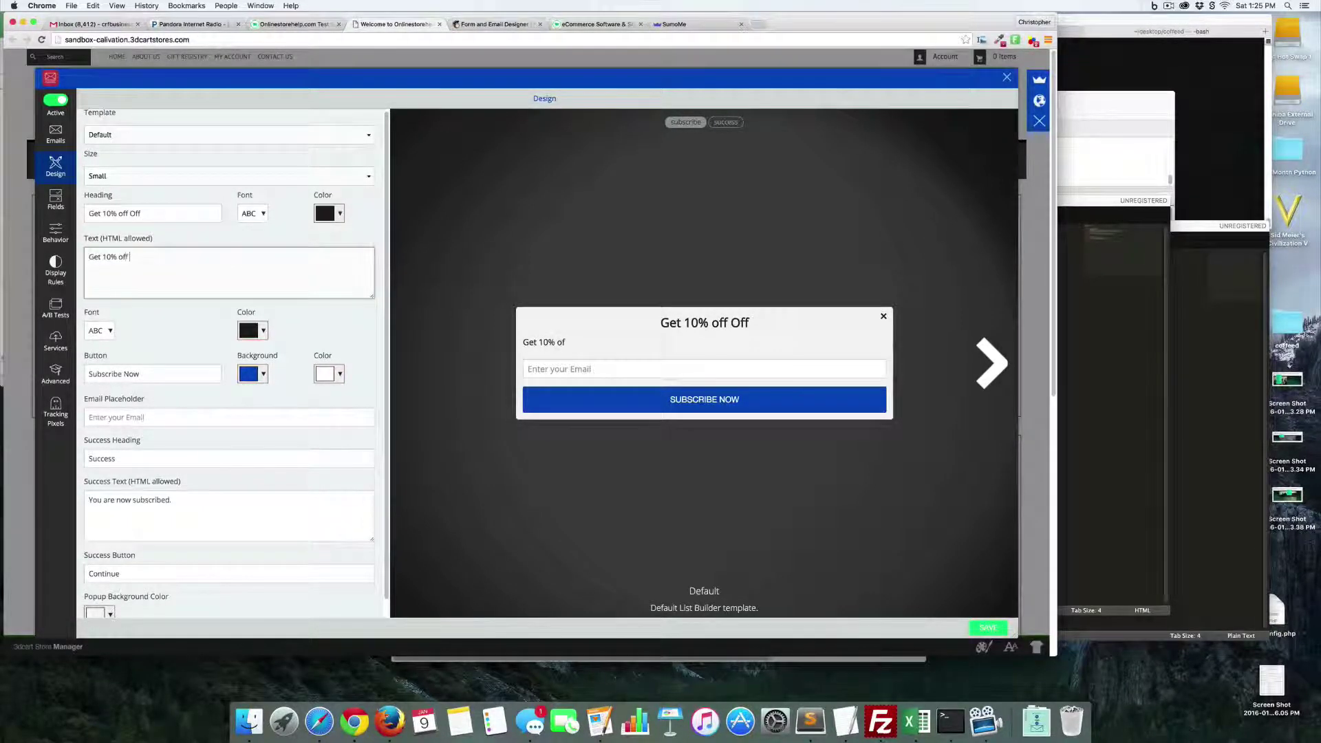
{"action": "type", "text": "today when you "}
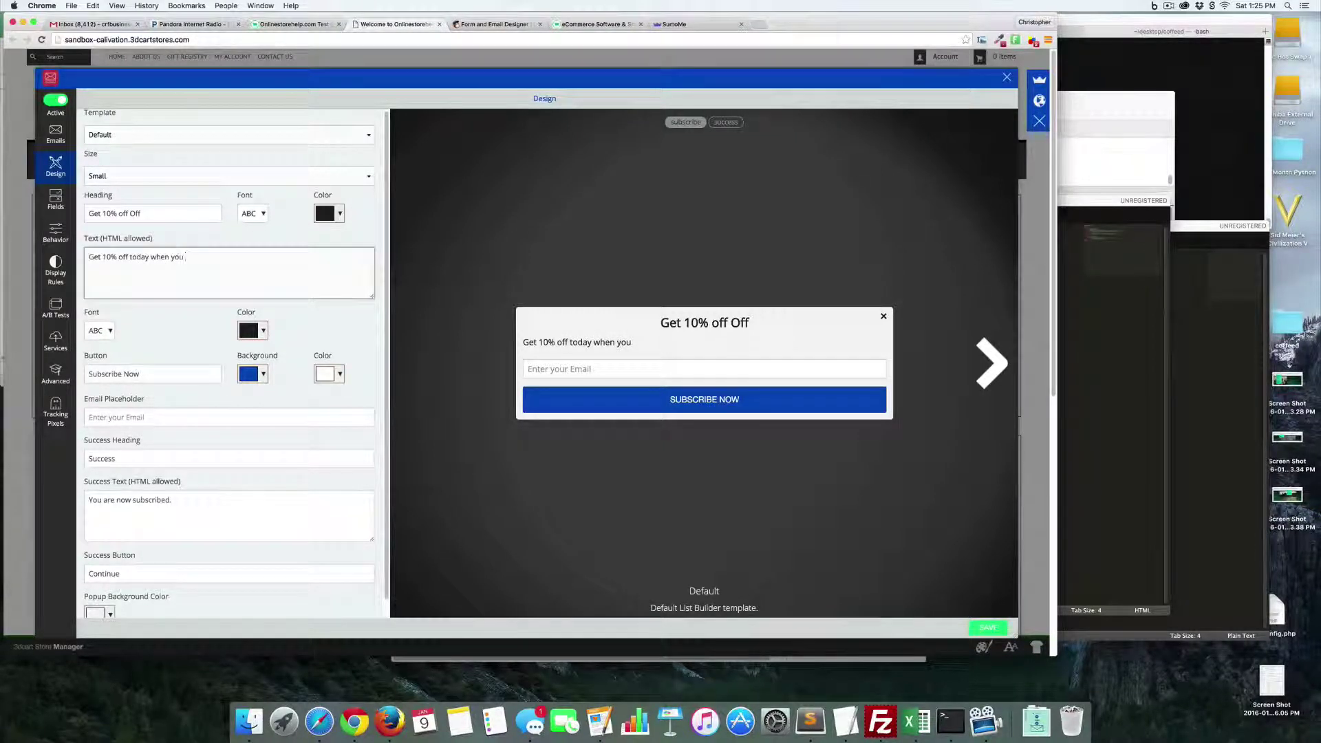
{"action": "type", "text": "give us an email address."}
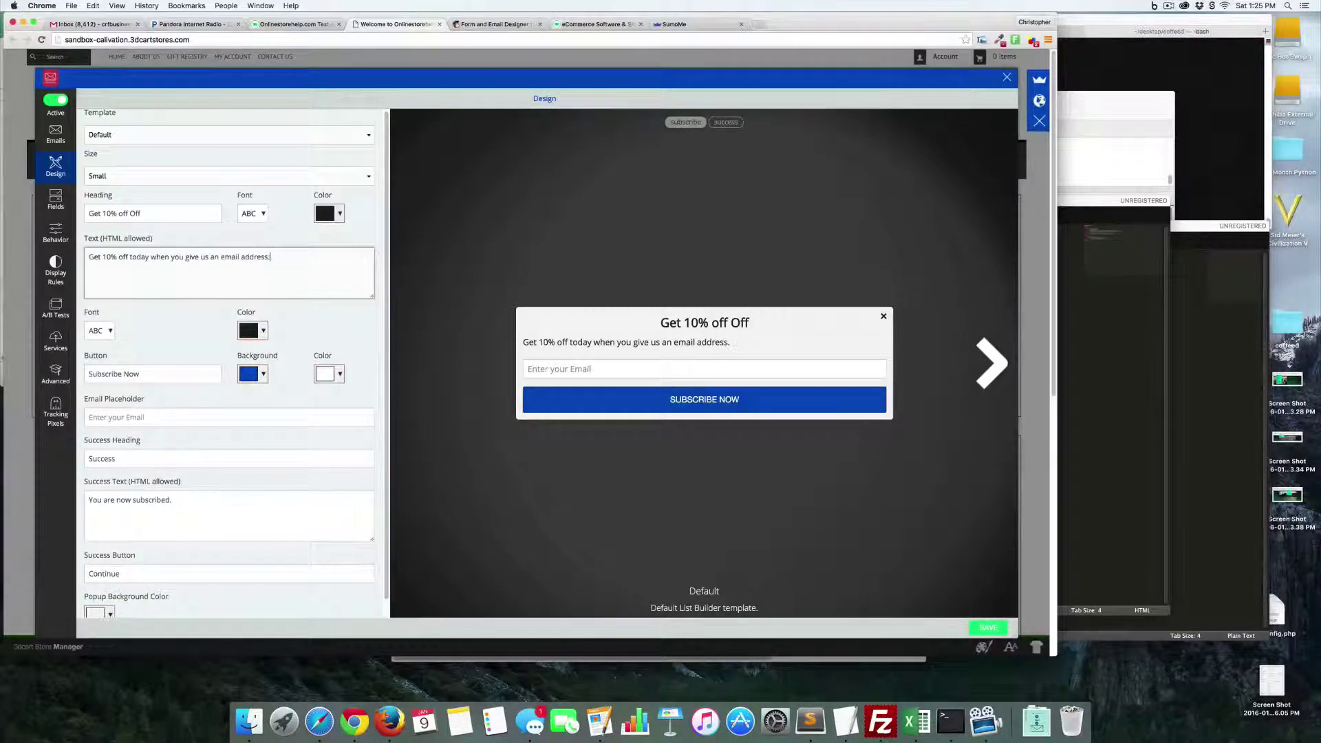
- Make the signup button green and label it 'Give me my coupon'
{"action": "left_click", "coordinate": [253, 375]}
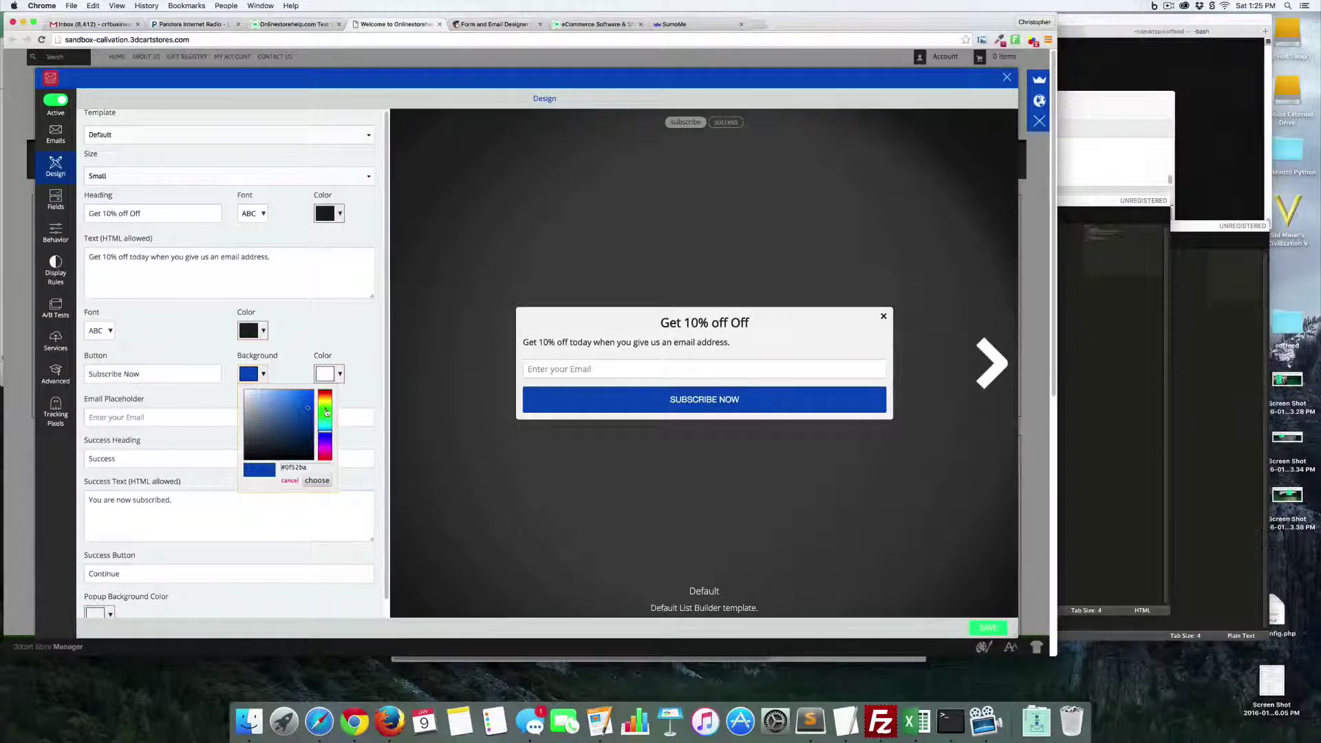
{"action": "left_click", "coordinate": [327, 411]}
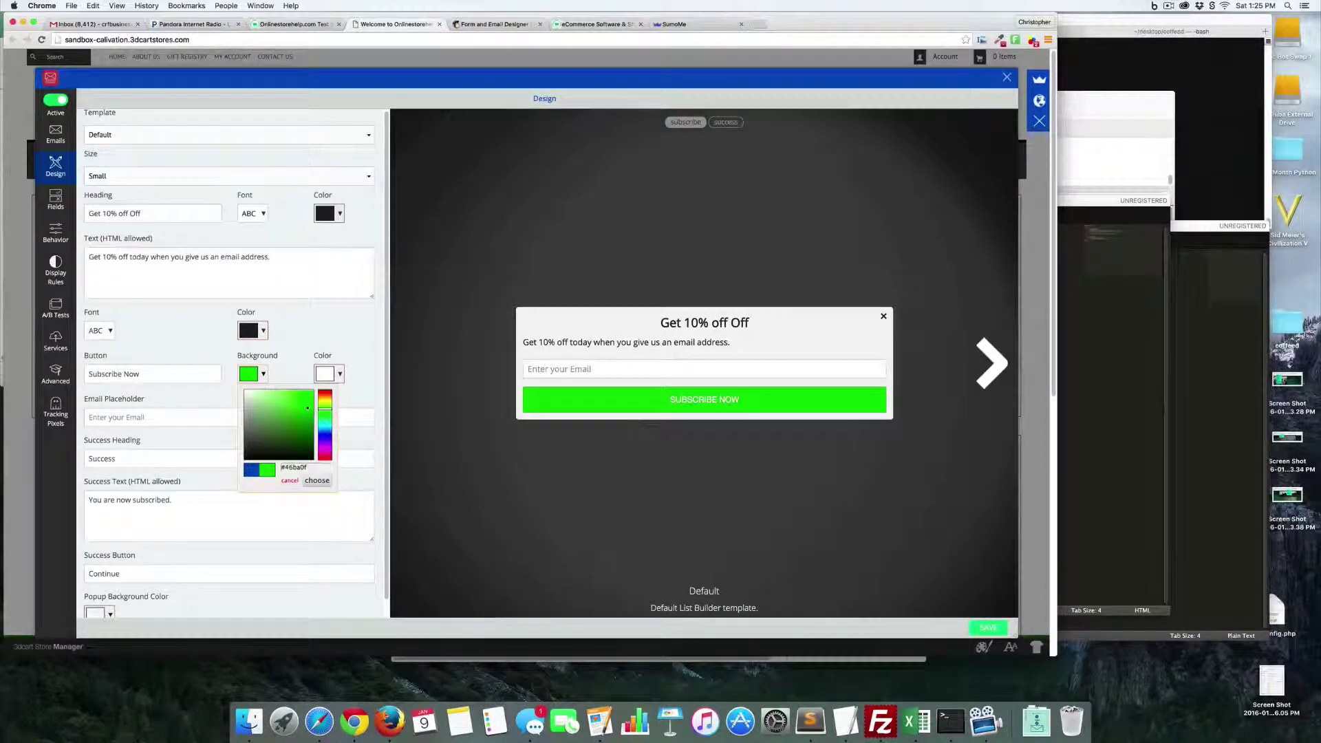
{"action": "left_click", "coordinate": [182, 506]}
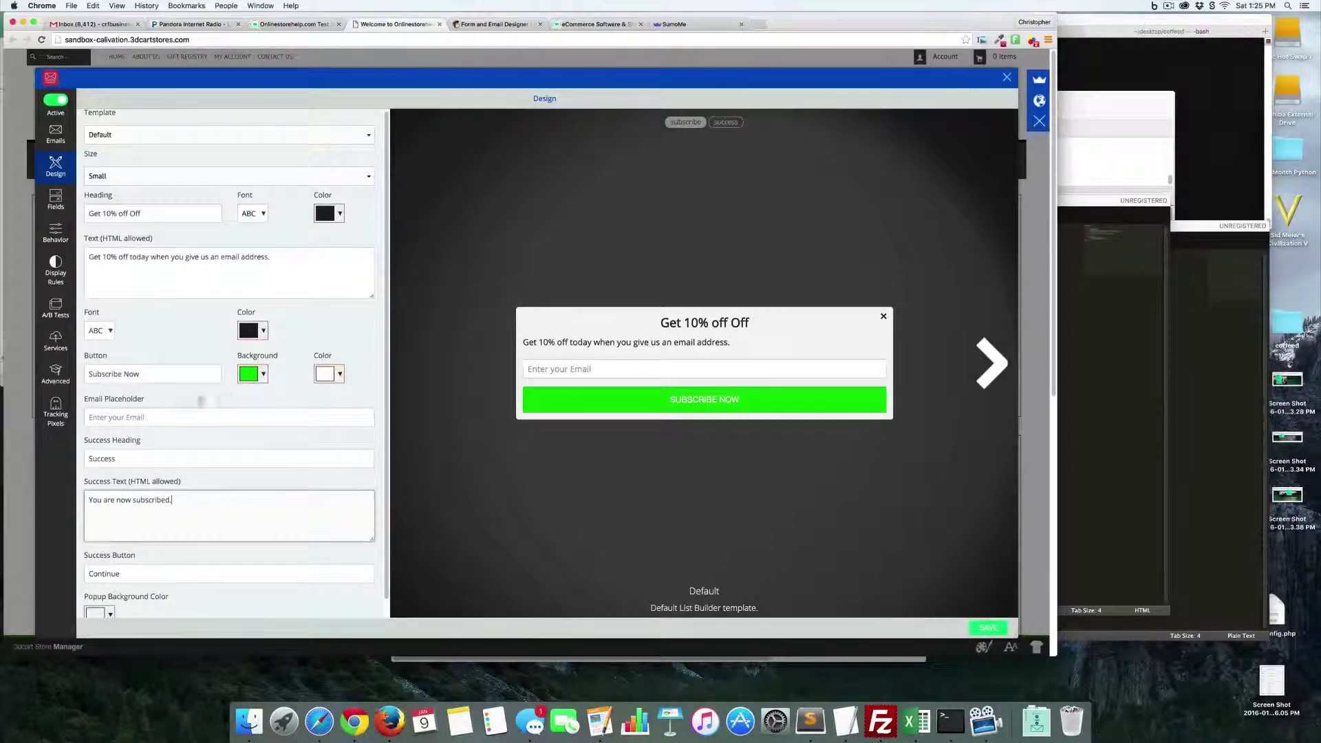
{"action": "triple_click", "coordinate": [152, 374]}
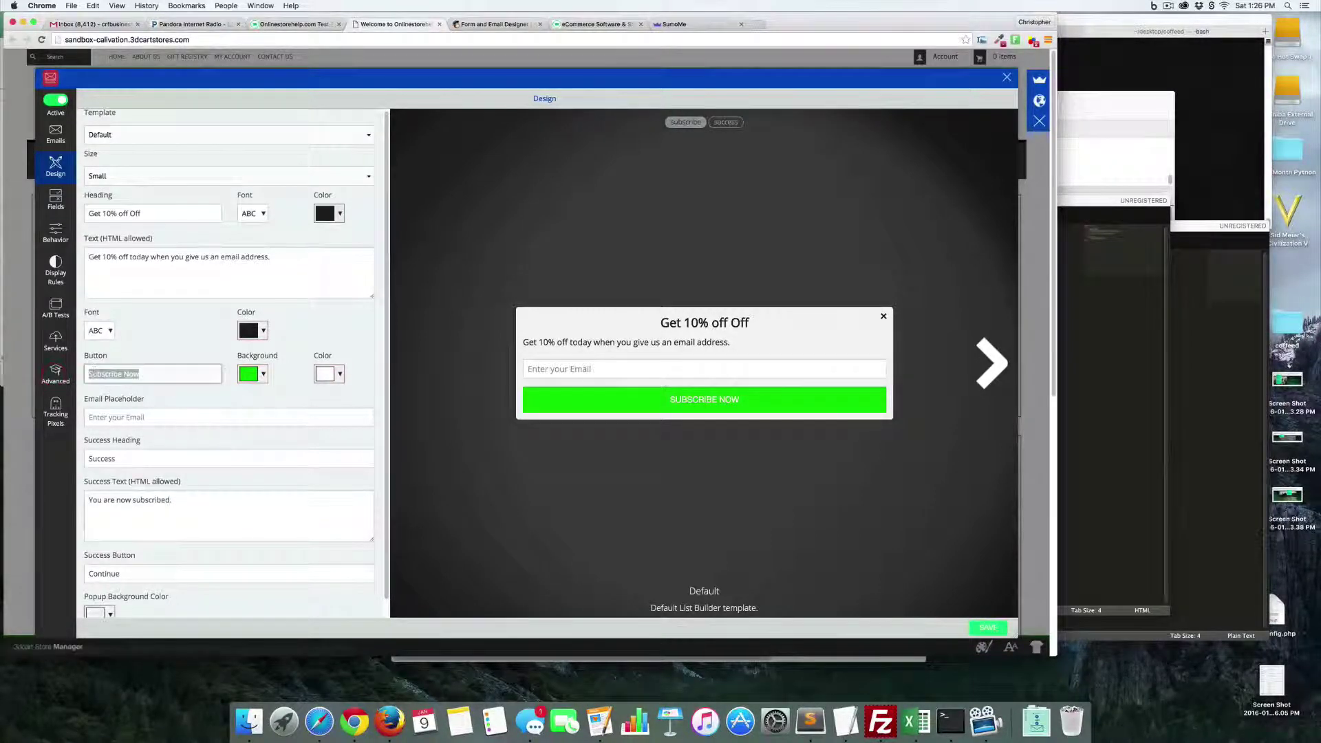
{"action": "type", "text": "Give me my"}
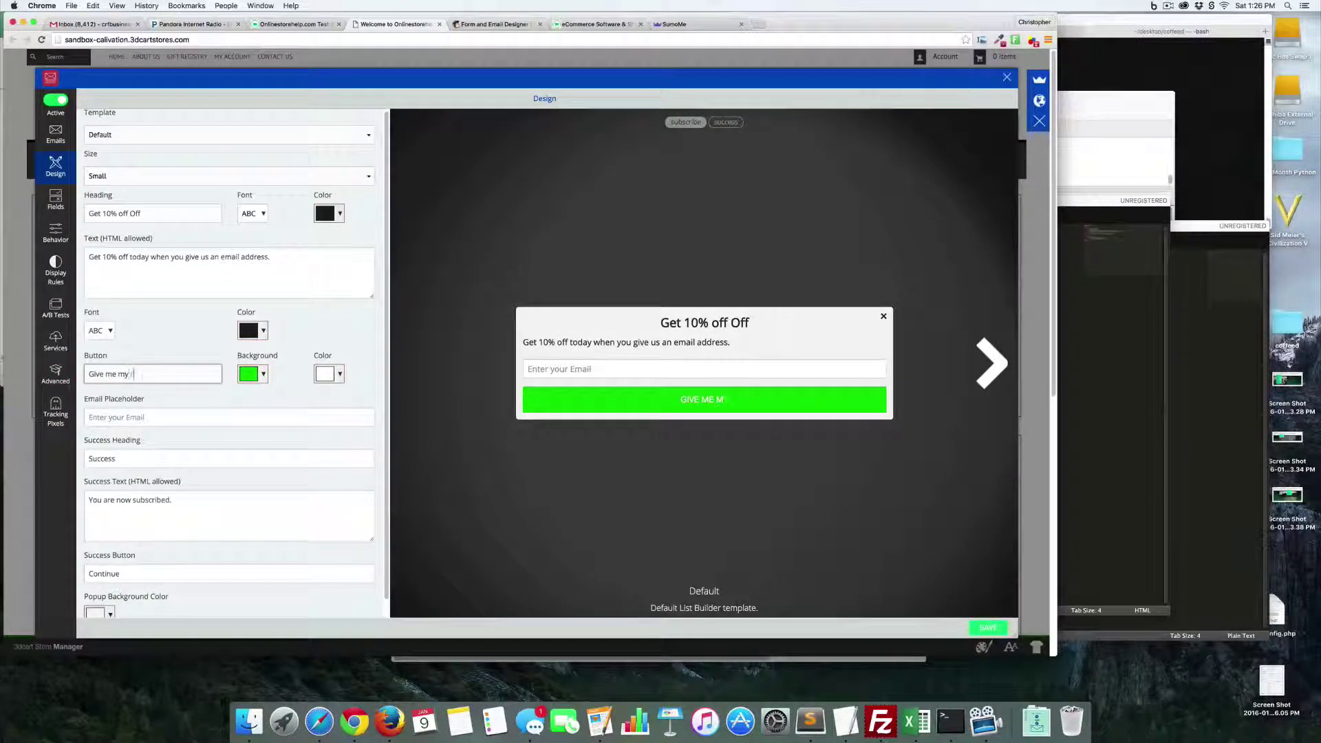
{"action": "type", "text": " coupon"}
{"action": "scroll", "coordinate": [114, 370], "scroll_direction": "down", "scroll_amount": 1}
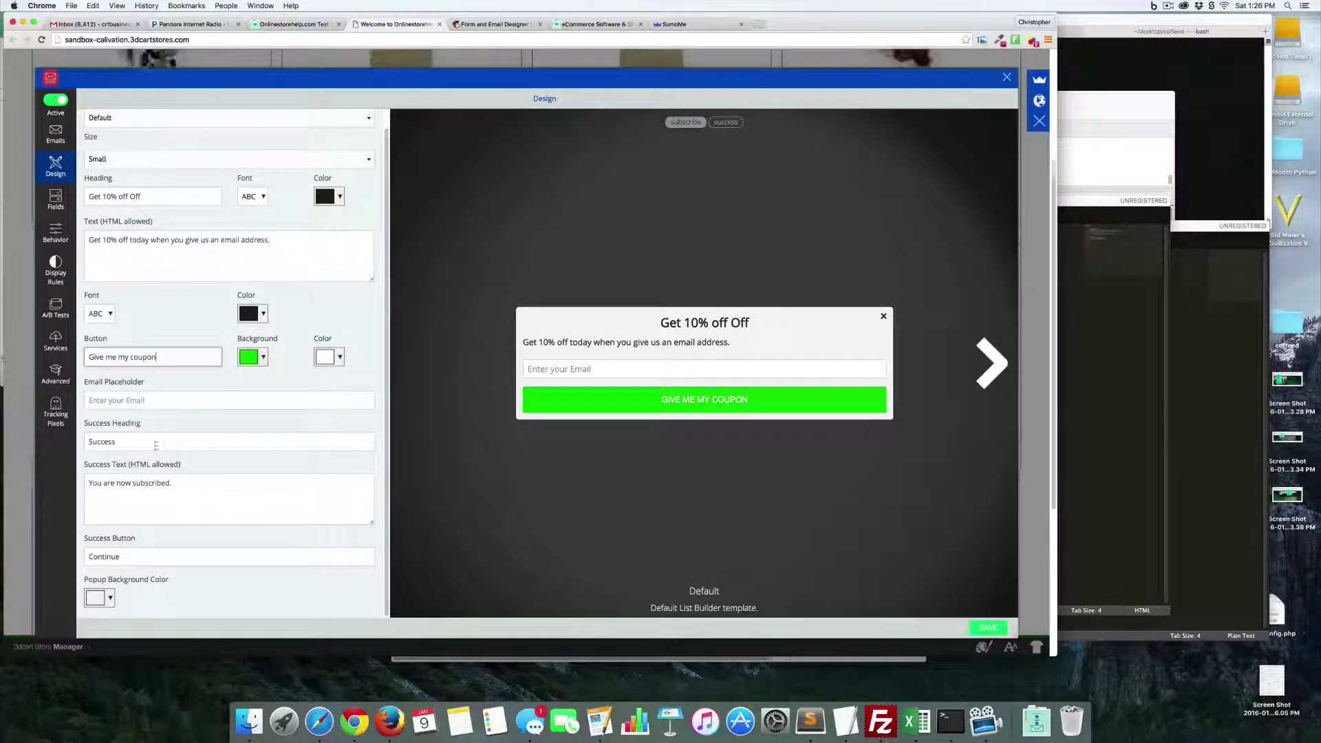
- Change the success message to a centered note promising a coupon code by email
{"action": "left_click", "coordinate": [726, 122]}
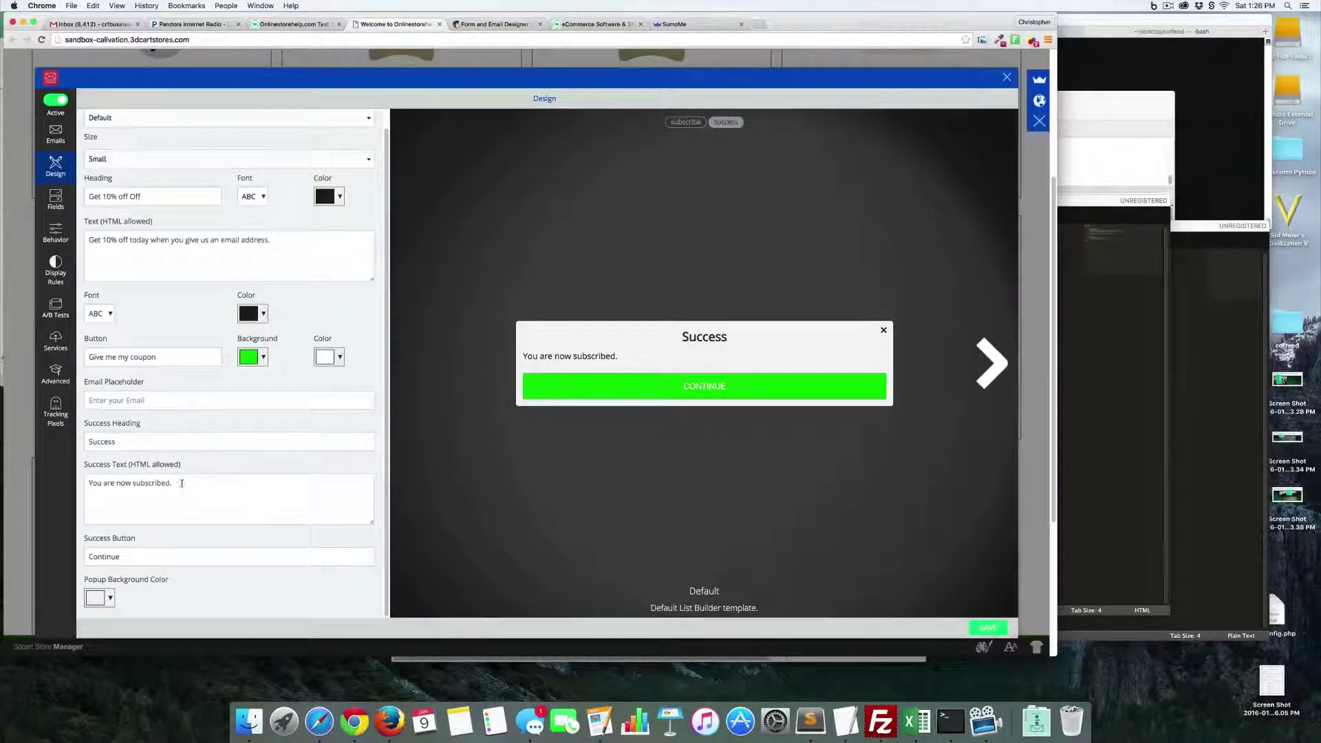
{"action": "left_click_drag", "start_coordinate": [173, 483], "coordinate": [50, 481]}
{"action": "type", "text": "Chec"}
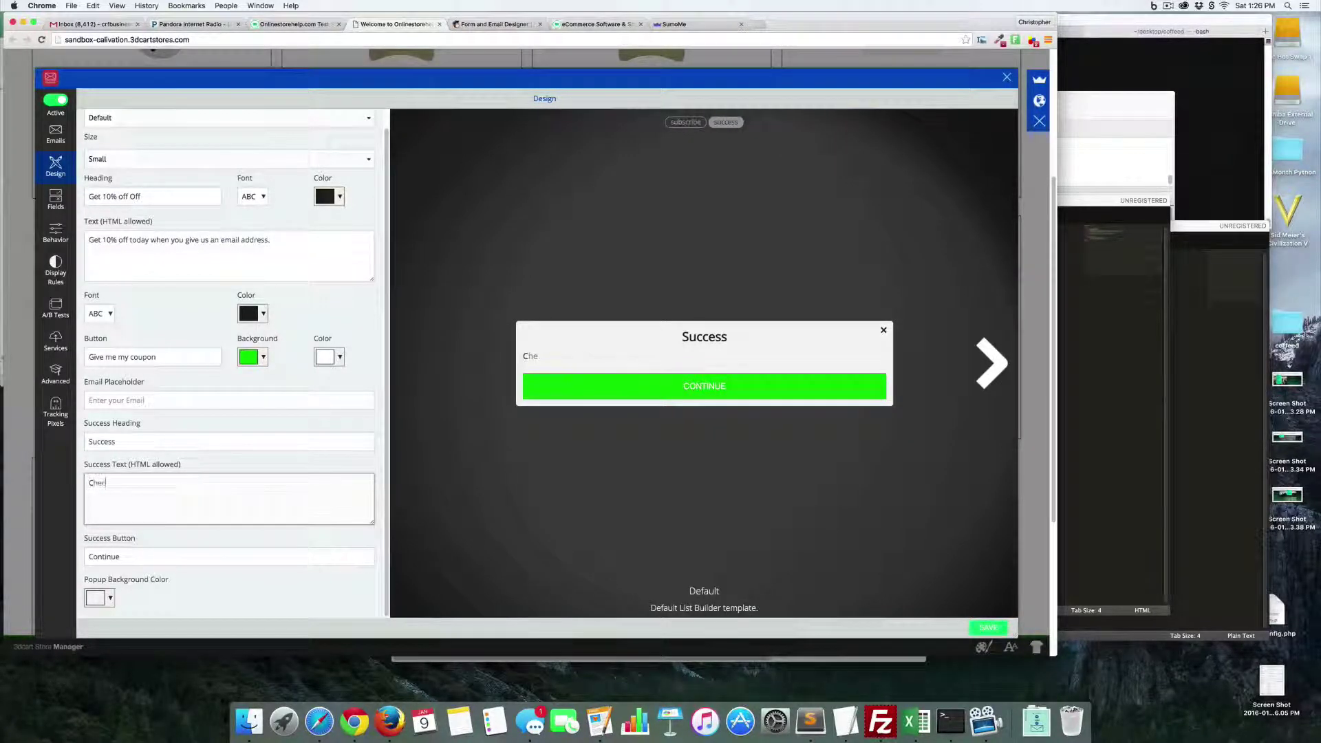
{"action": "type", "text": "k your email. "}
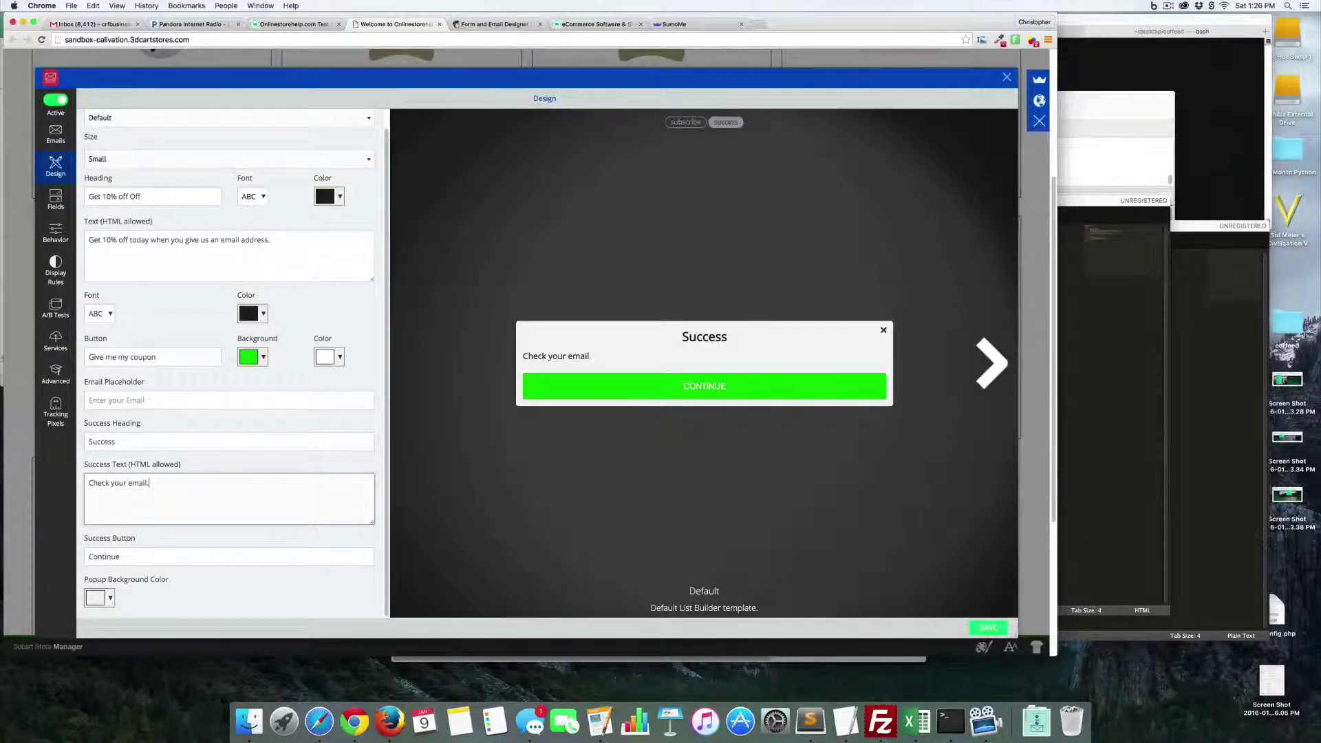
{"action": "type", "text": "click the link"}
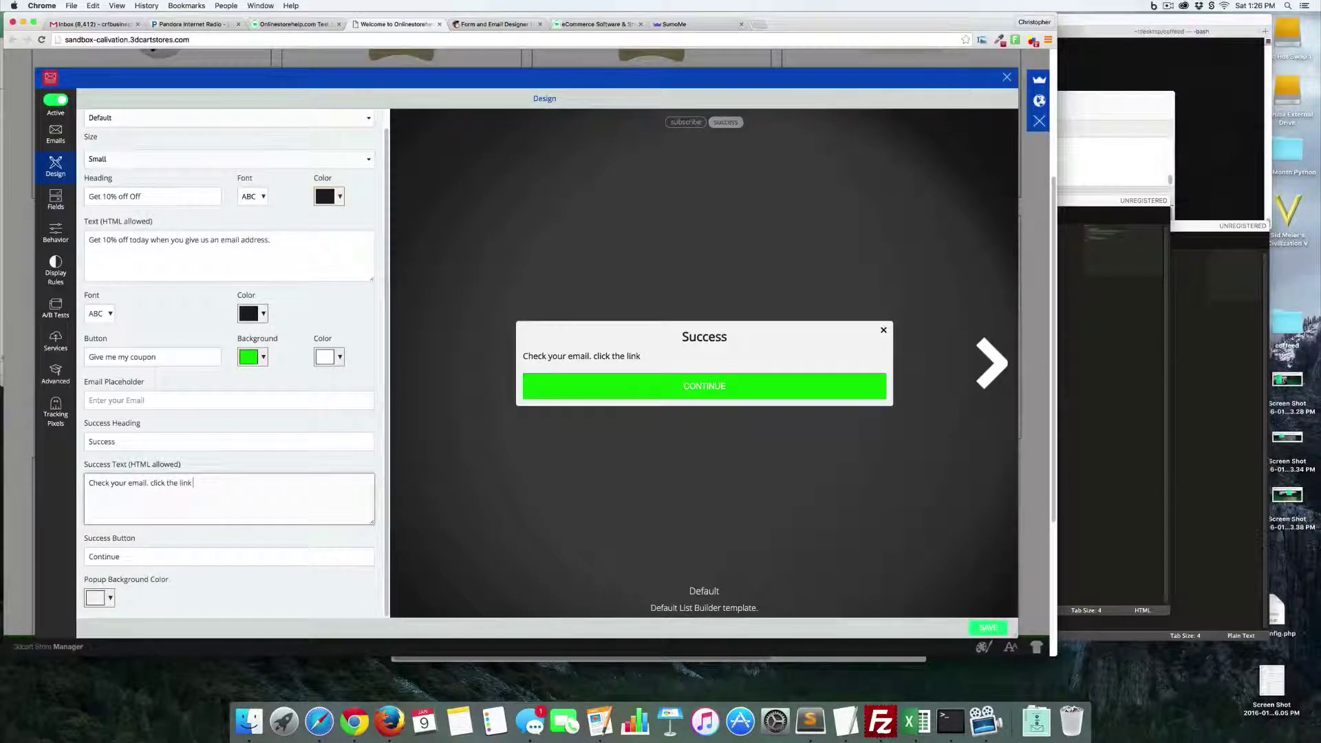
{"action": "type", "text": " and we will send you a r"}
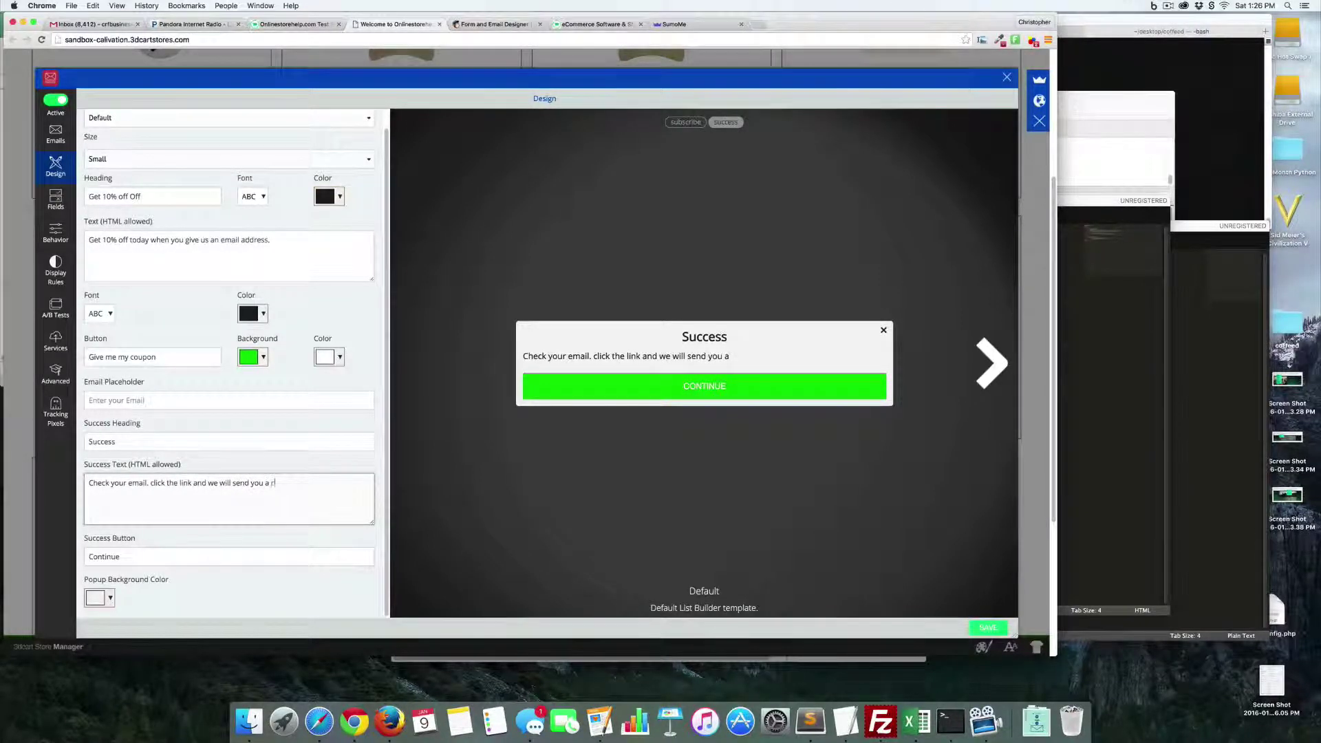
{"action": "key", "text": "BackSpace"}
{"action": "type", "text": "coupon"}
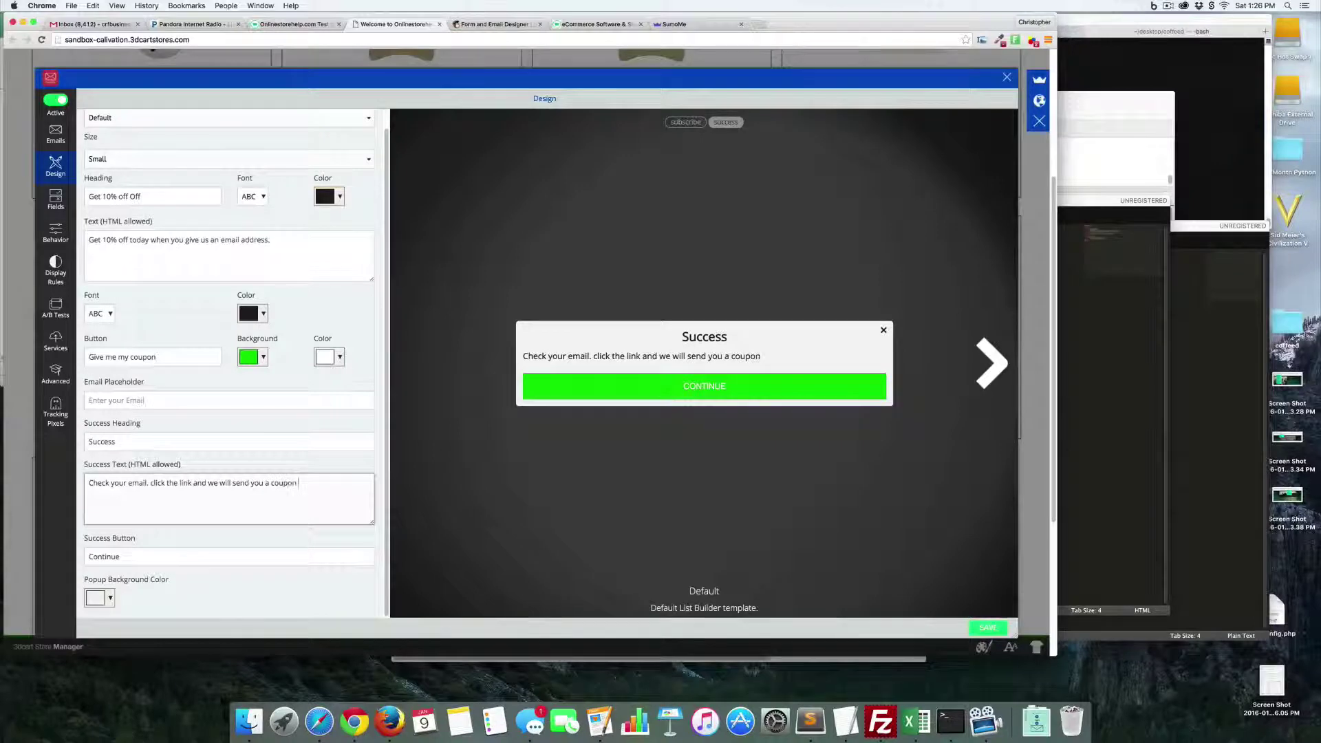
{"action": "type", "text": " code."}
{"action": "left_click", "coordinate": [90, 484]}
{"action": "type", "text": "<center"}
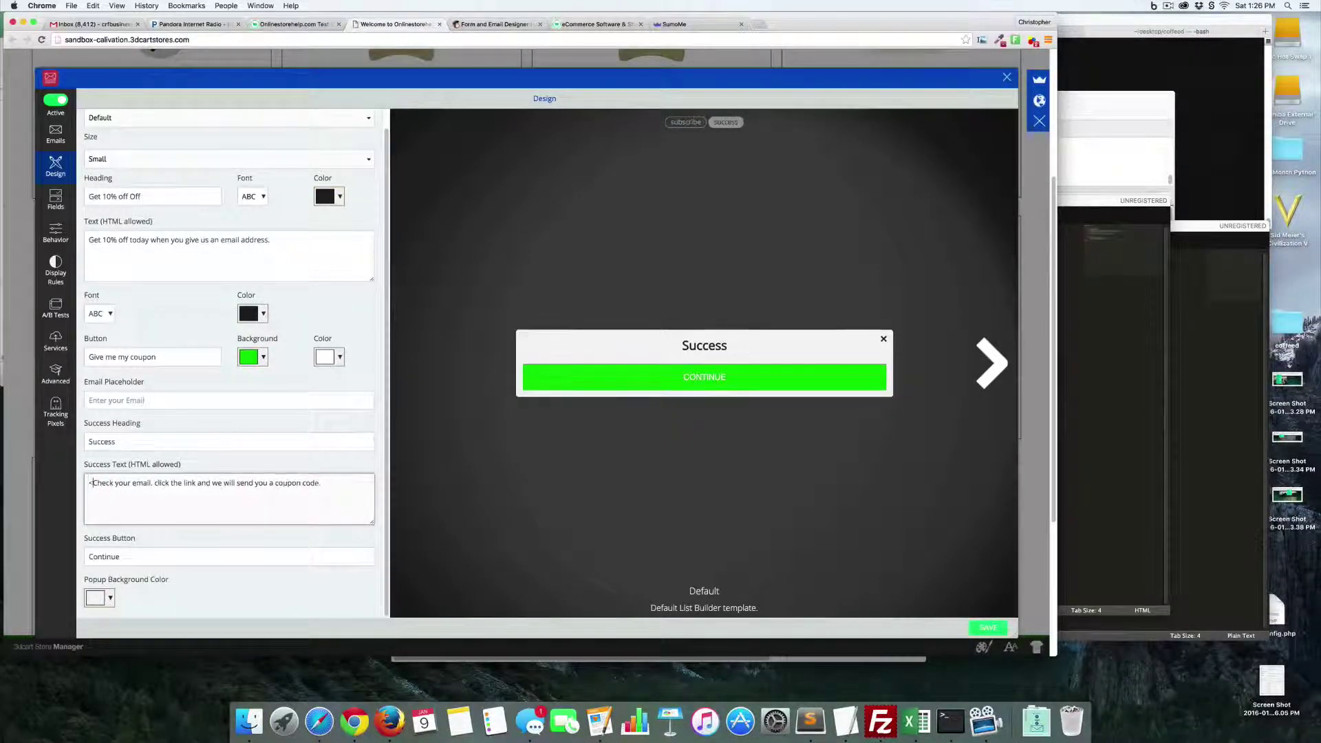
{"action": "type", "text": ">"}
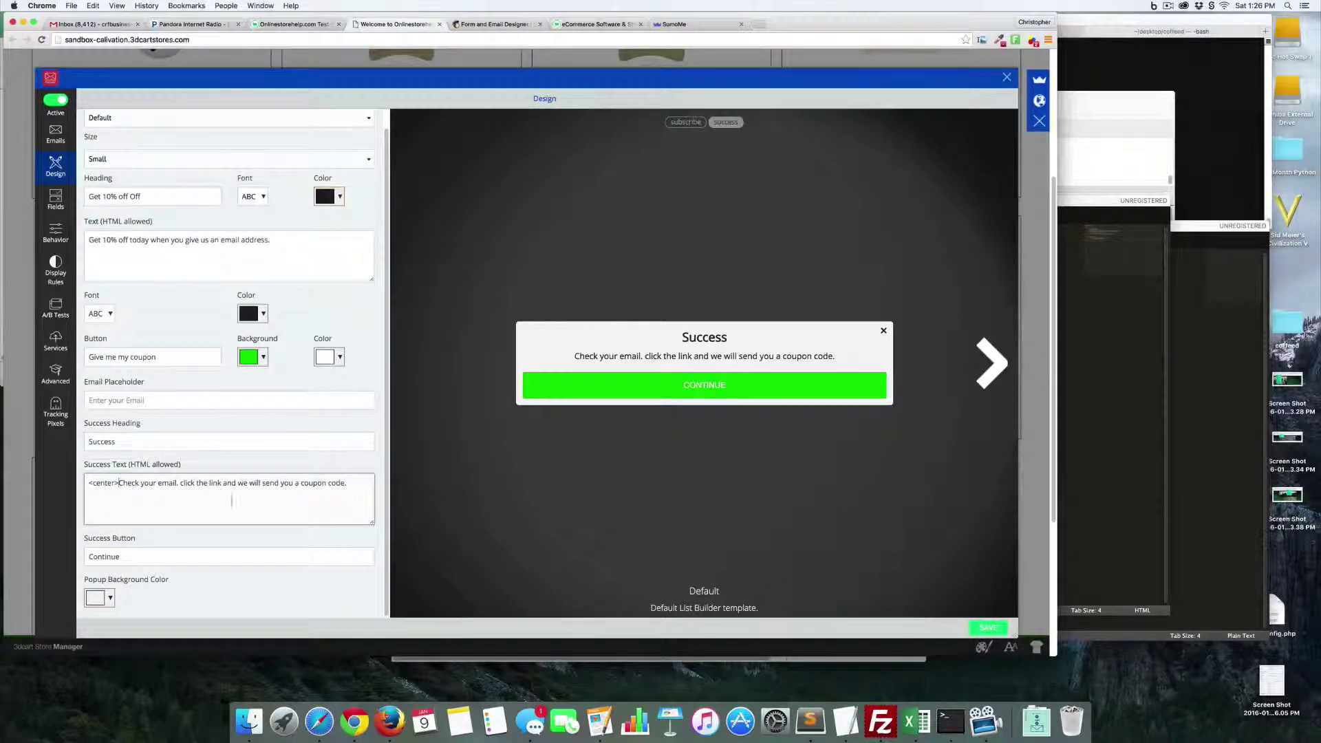
{"action": "left_click", "coordinate": [353, 481]}
{"action": "type", "text": "</center>"}
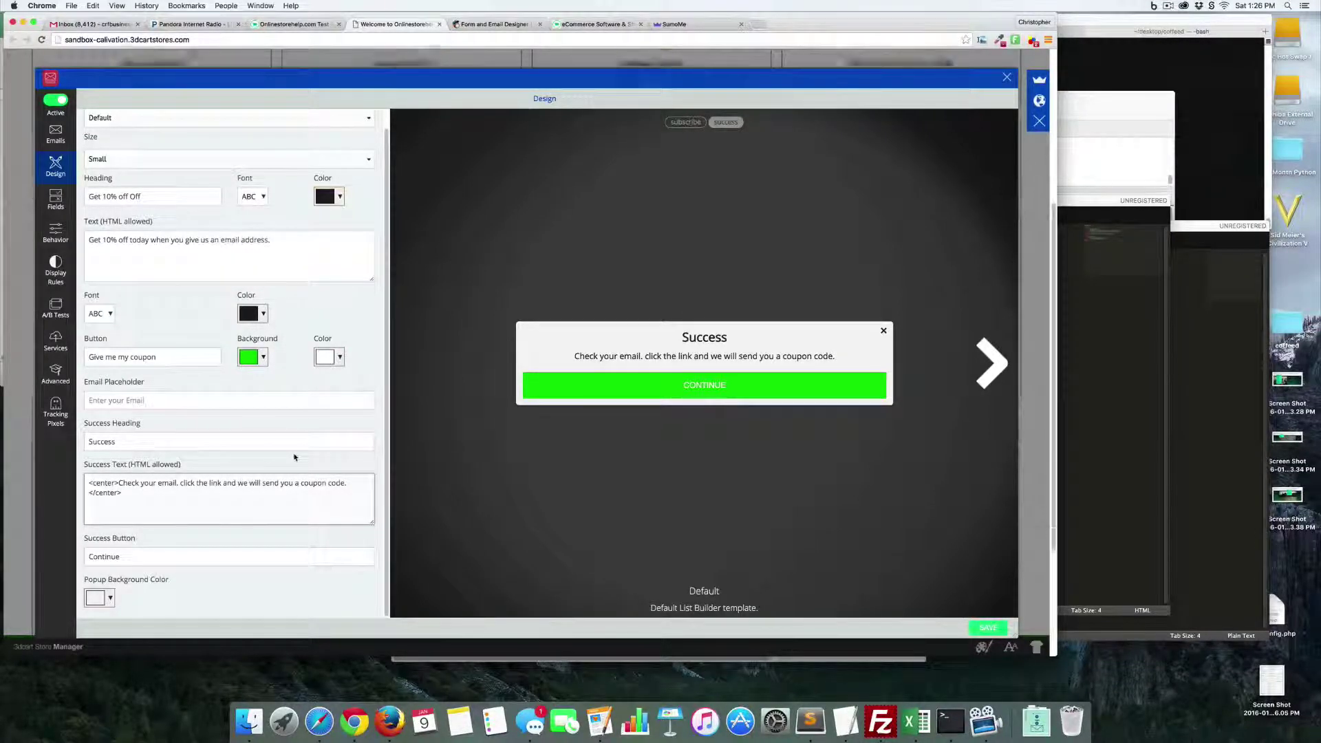
- Set the popup background to white (#ffffff), save the design, and go to Fields
{"action": "left_click", "coordinate": [109, 597]}
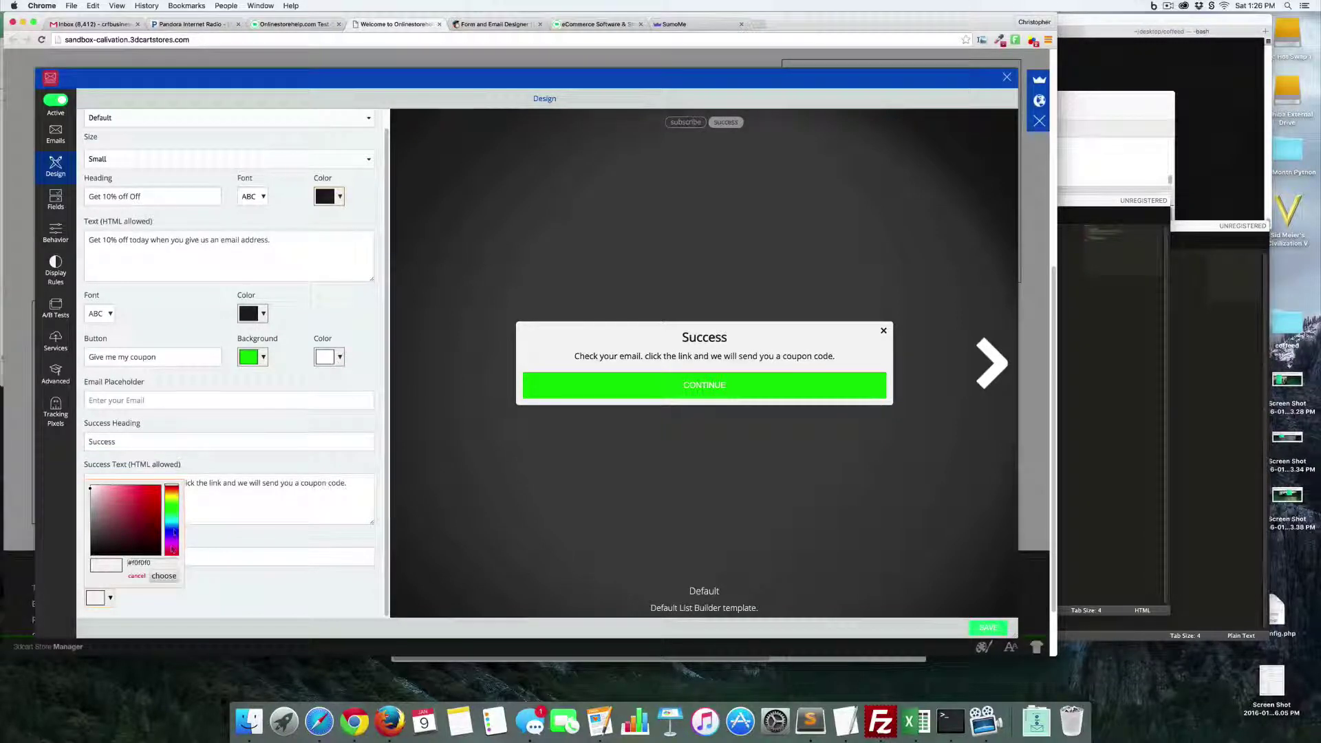
{"action": "left_click_drag", "start_coordinate": [92, 493], "coordinate": [88, 471]}
{"action": "left_click", "coordinate": [292, 573]}
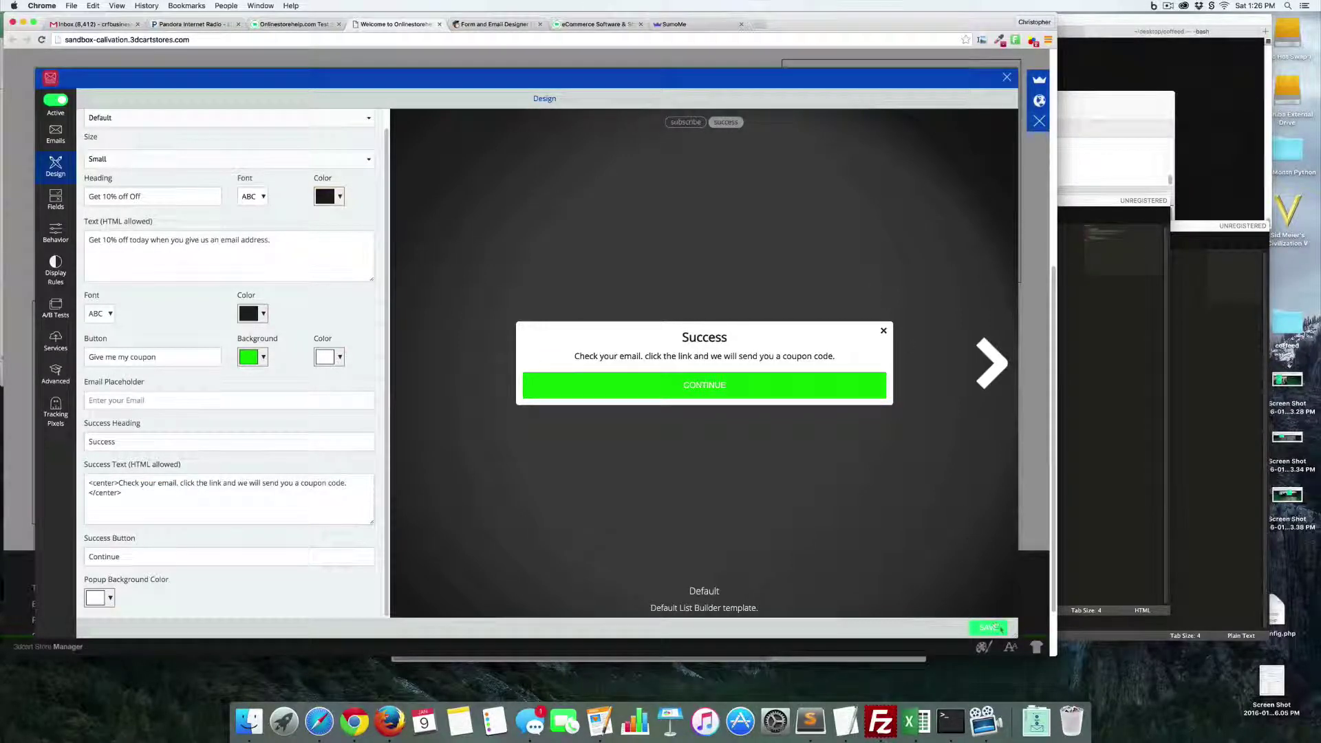
{"action": "left_click", "coordinate": [995, 627]}
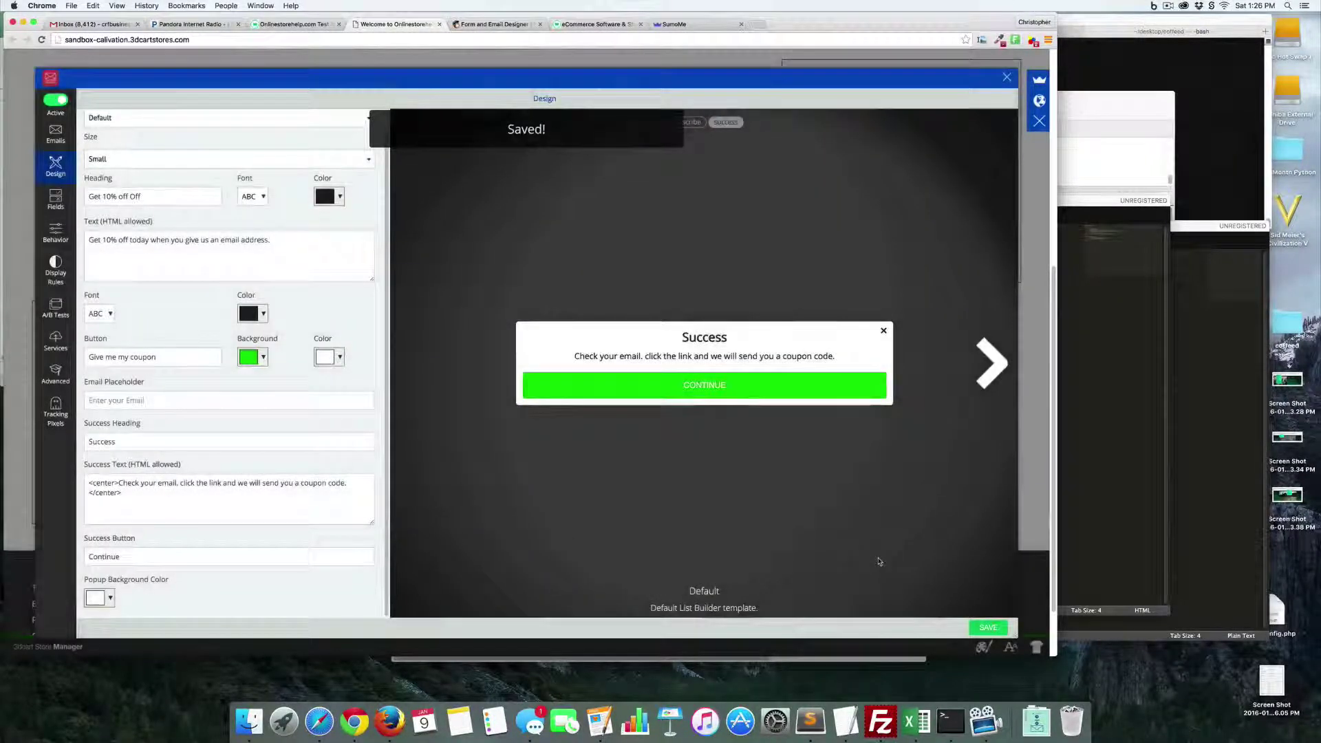
{"action": "left_click", "coordinate": [685, 122]}
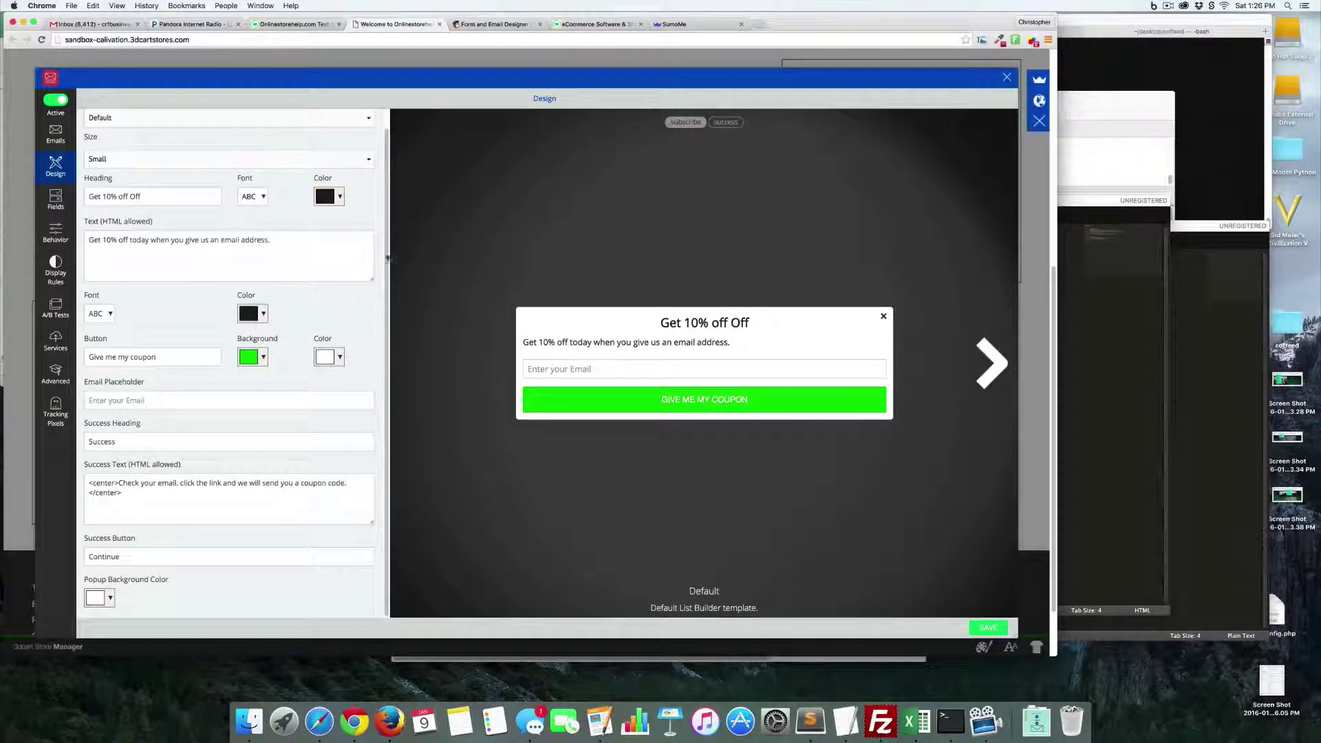
{"action": "left_click", "coordinate": [55, 200]}
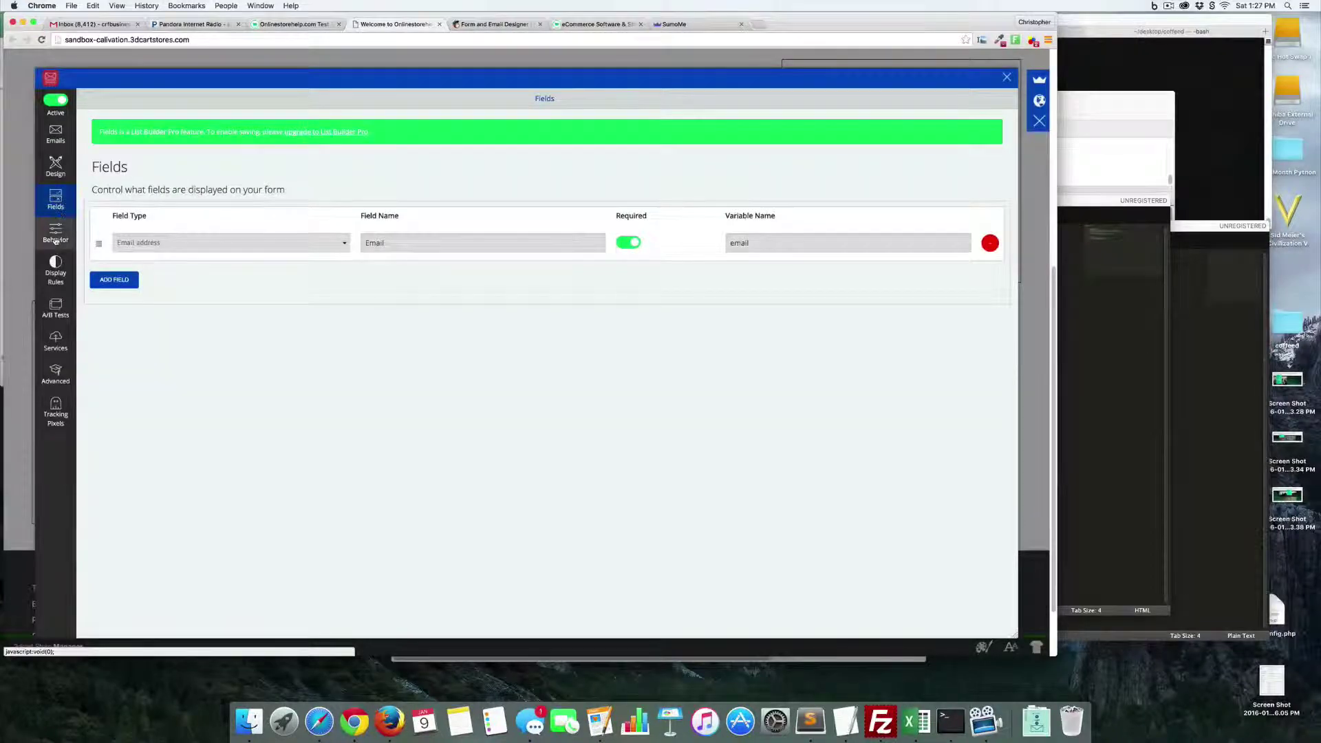
- Keep Smart display timing and limit the popup to once every 14 days per visitor
{"action": "left_click", "coordinate": [56, 237]}
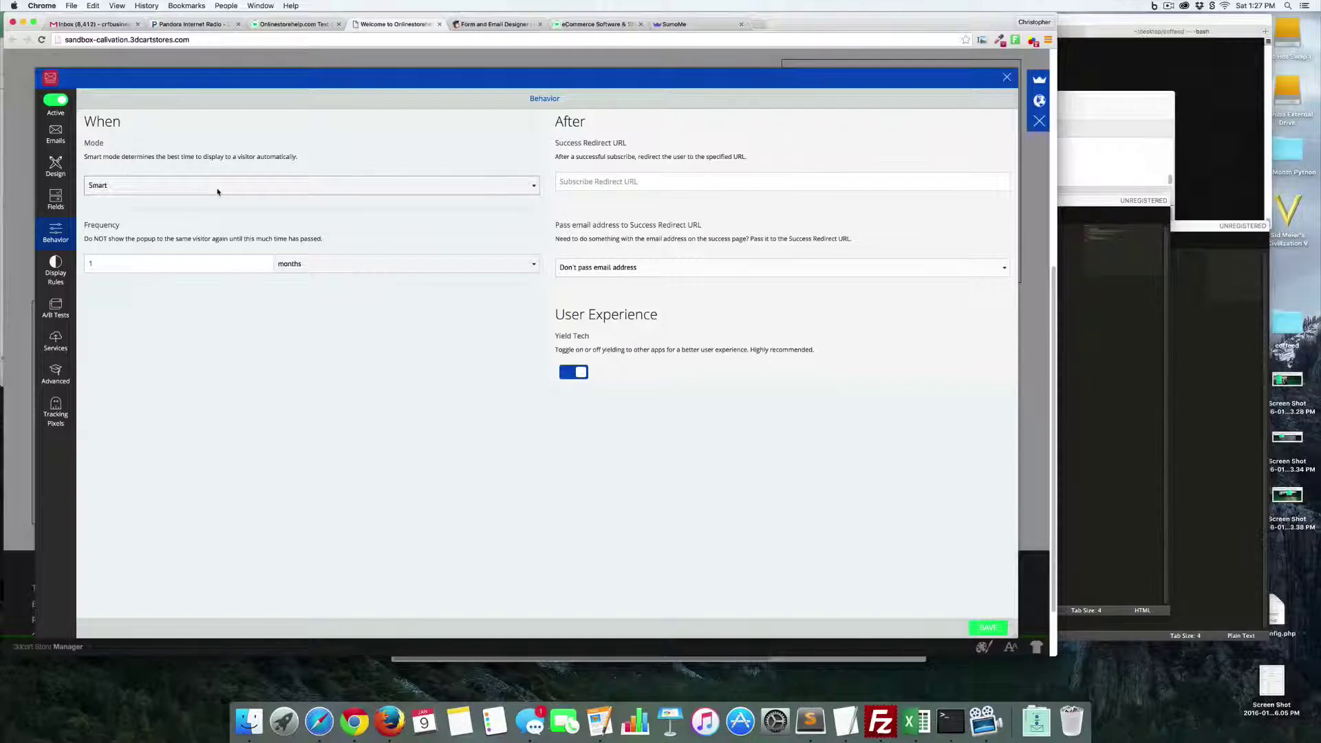
{"action": "left_click", "coordinate": [218, 192]}
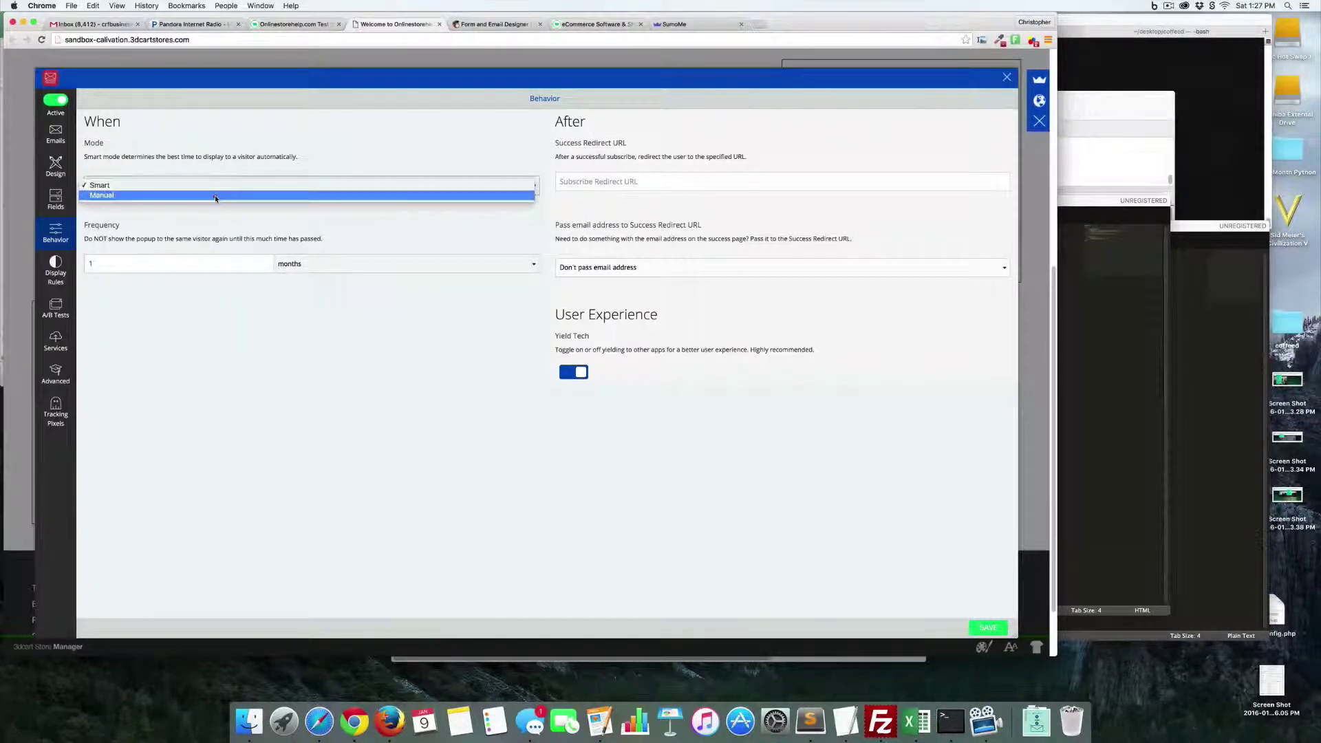
{"action": "left_click", "coordinate": [216, 198]}
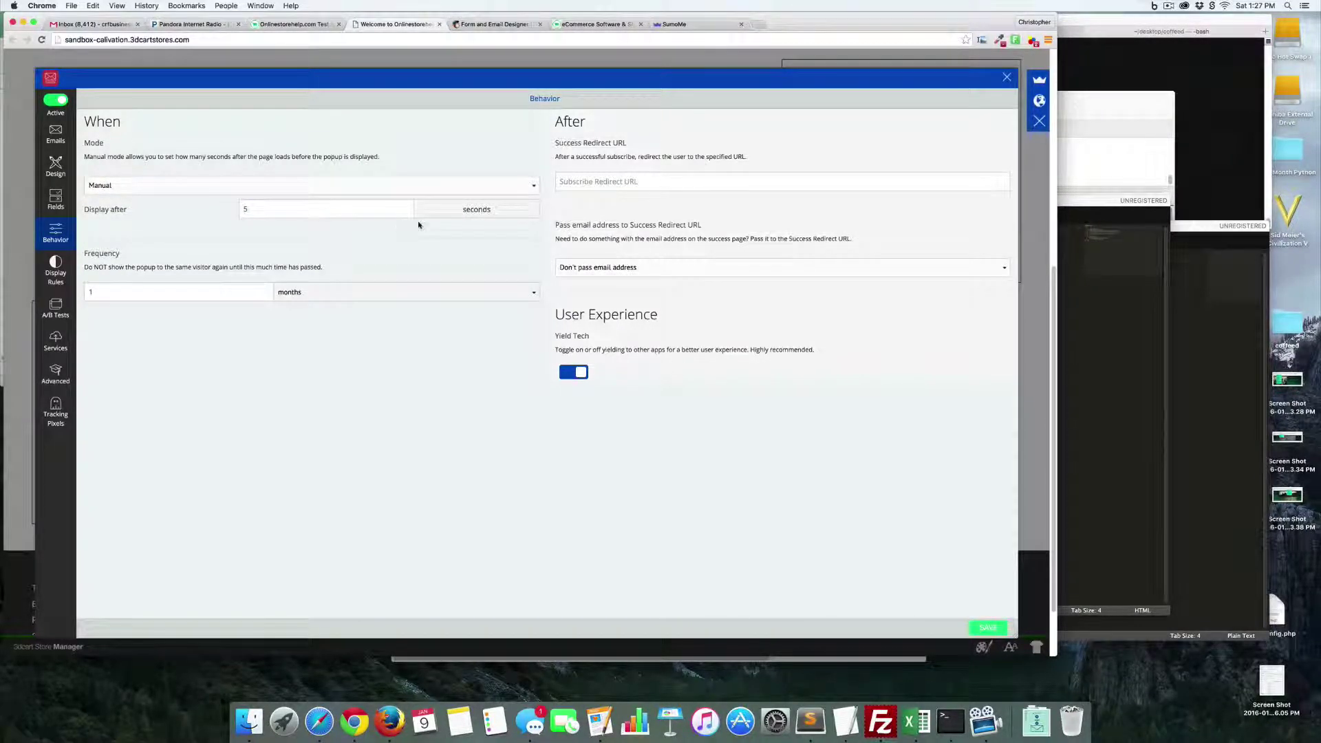
{"action": "left_click", "coordinate": [202, 182]}
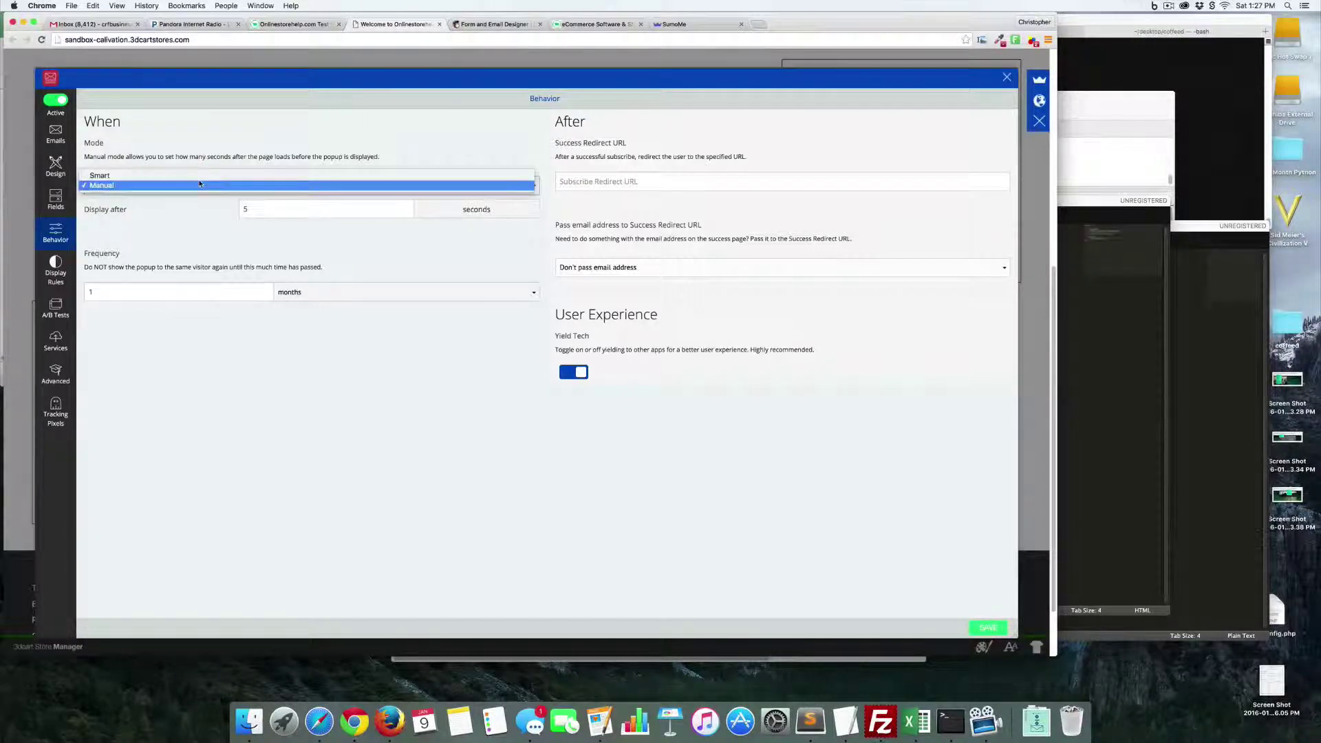
{"action": "left_click", "coordinate": [199, 177]}
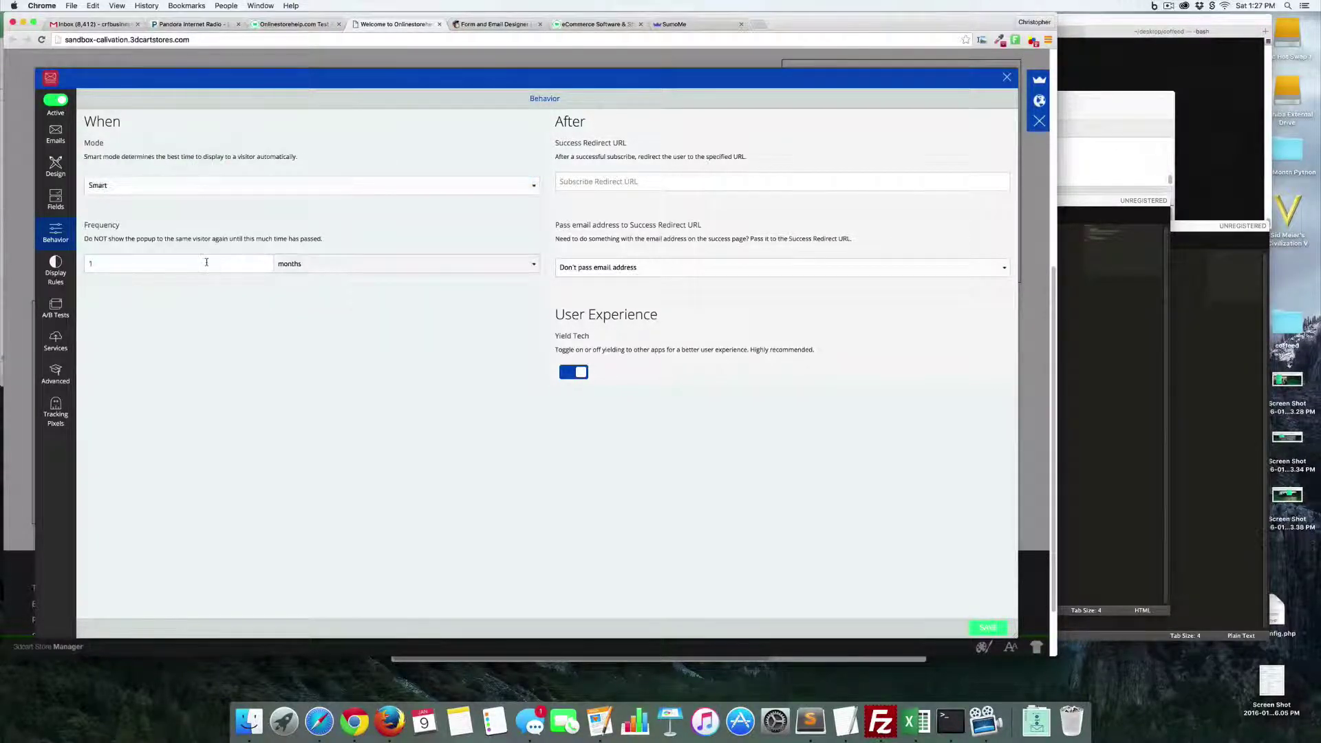
{"action": "left_click", "coordinate": [207, 262]}
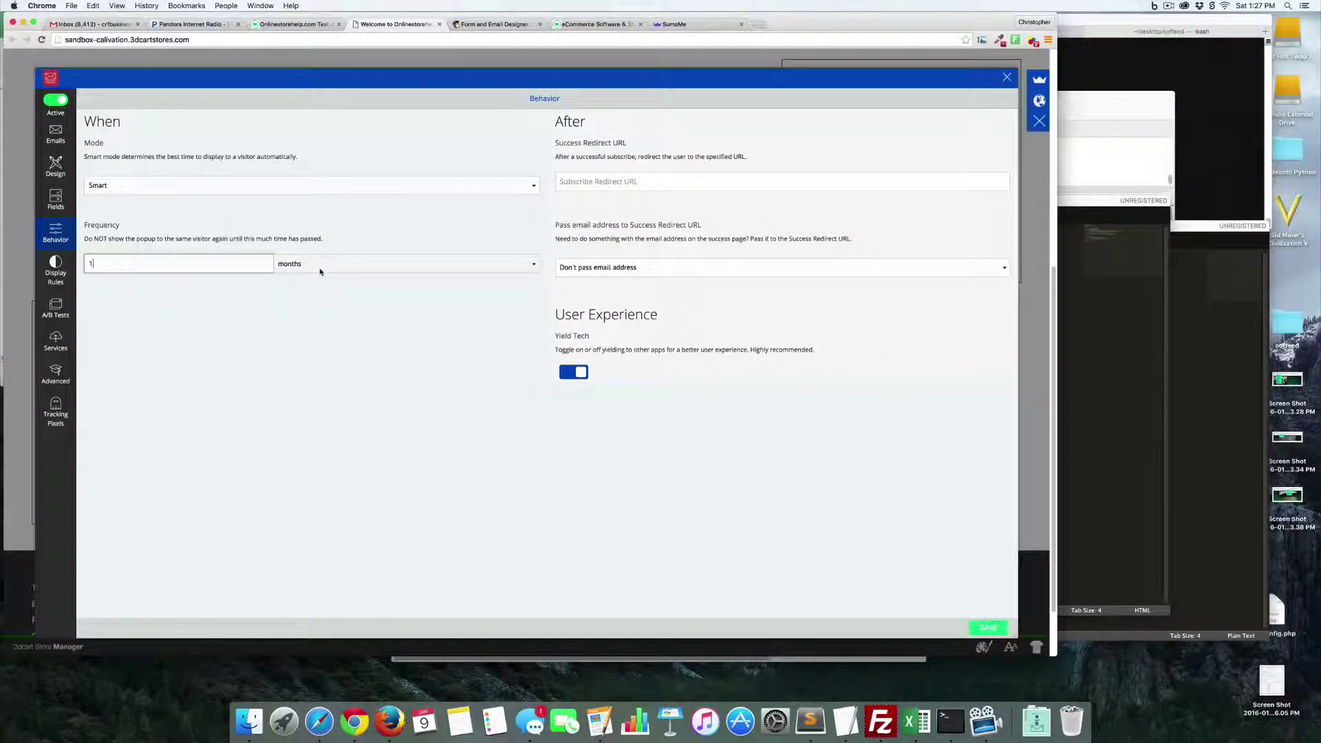
{"action": "type", "text": "4"}
{"action": "left_click", "coordinate": [358, 264]}
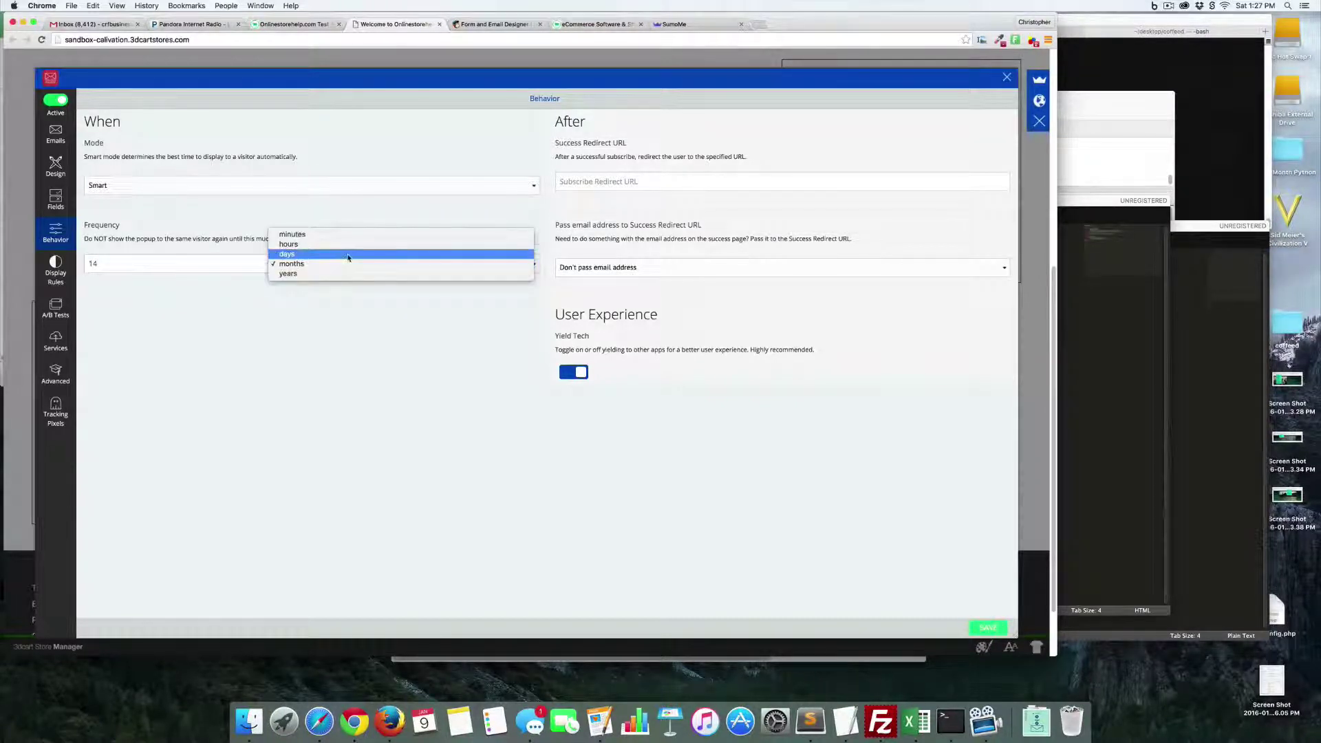
{"action": "key", "text": "Escape"}
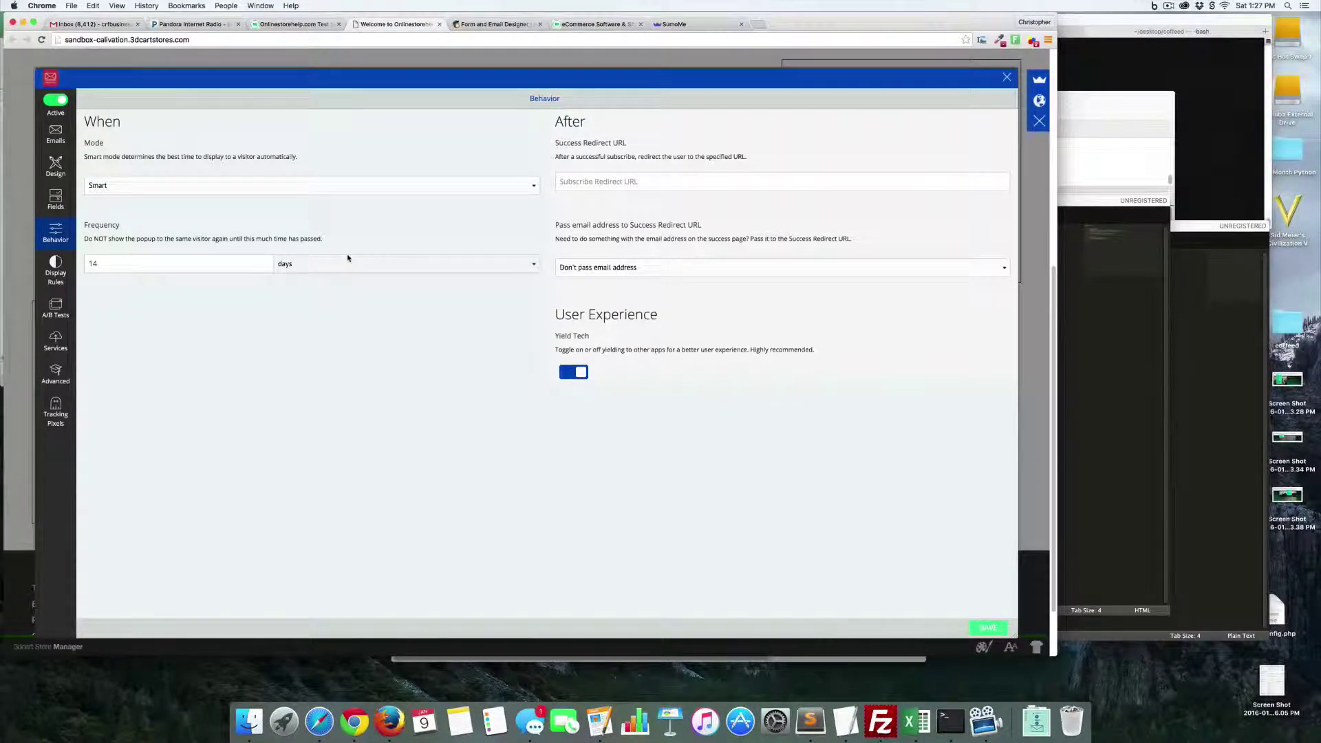
- Save the Behavior settings before moving on to Display Rules
{"action": "left_click", "coordinate": [54, 272]}
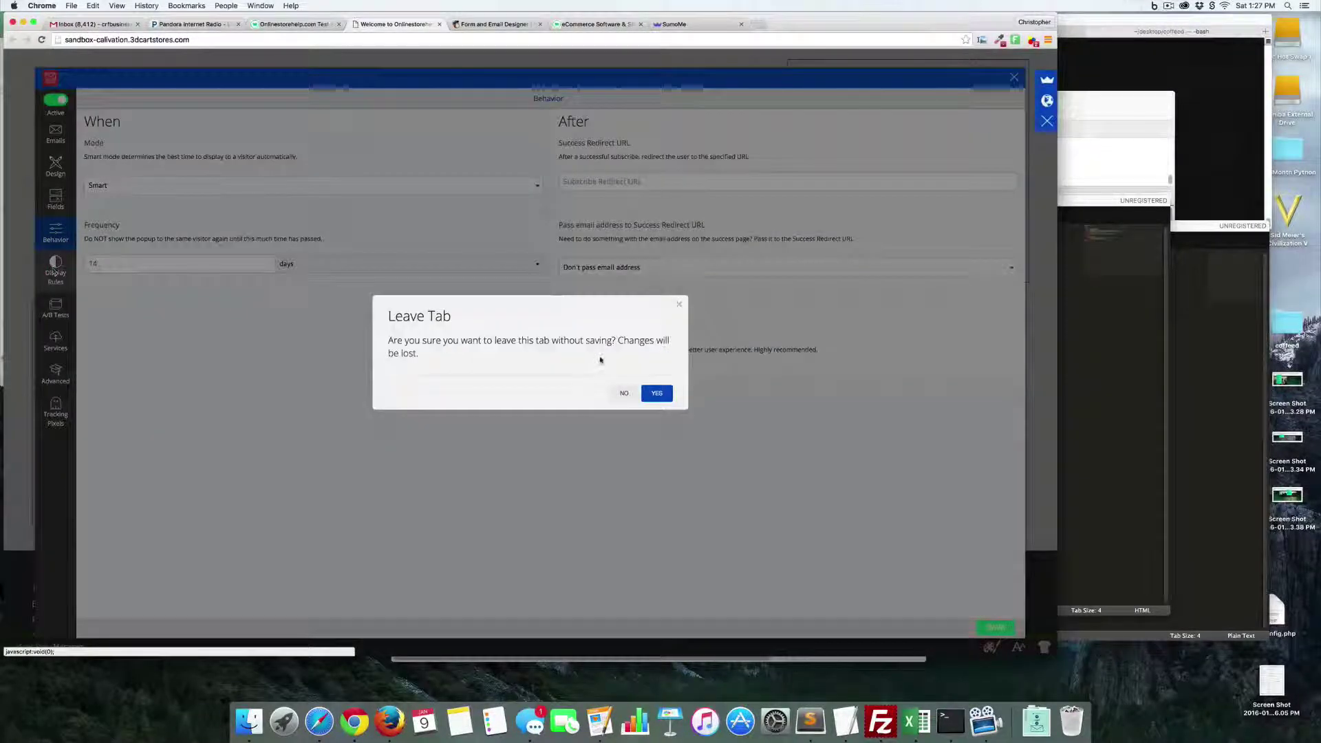
{"action": "left_click", "coordinate": [624, 393]}
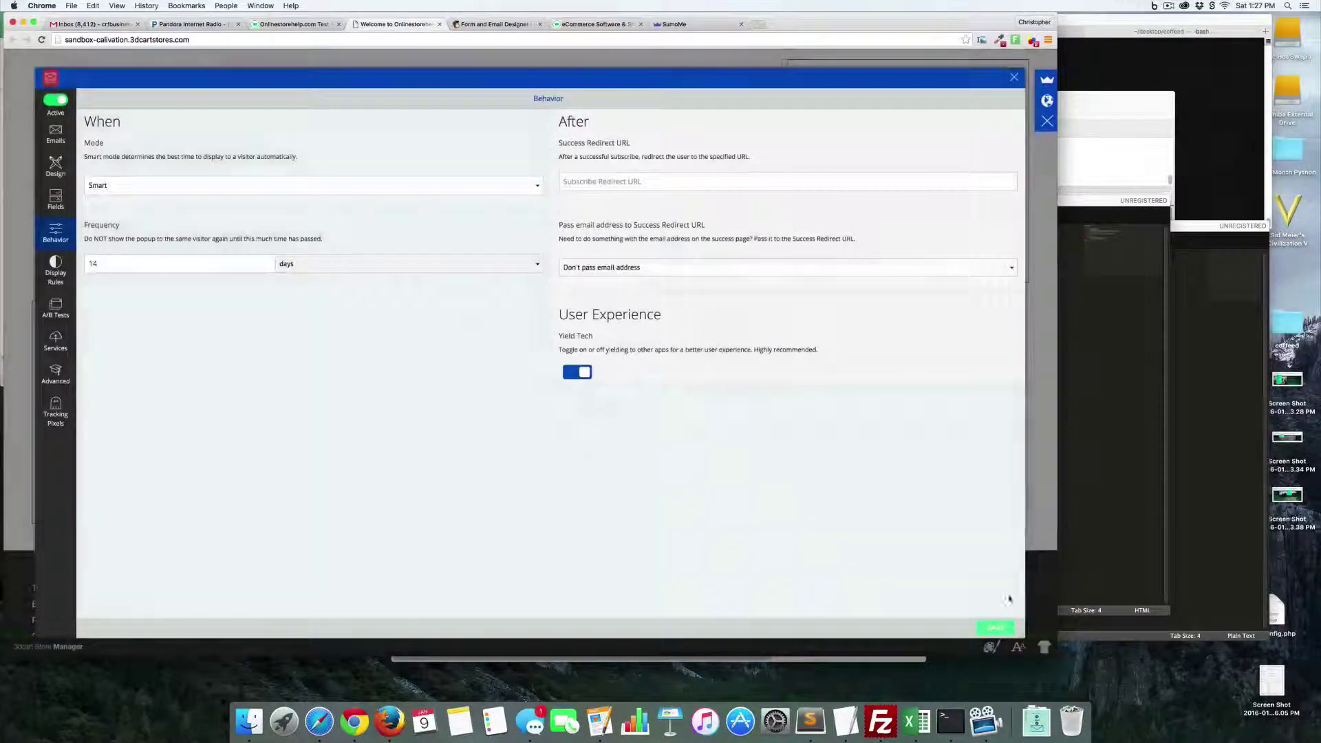
{"action": "left_click", "coordinate": [991, 627]}
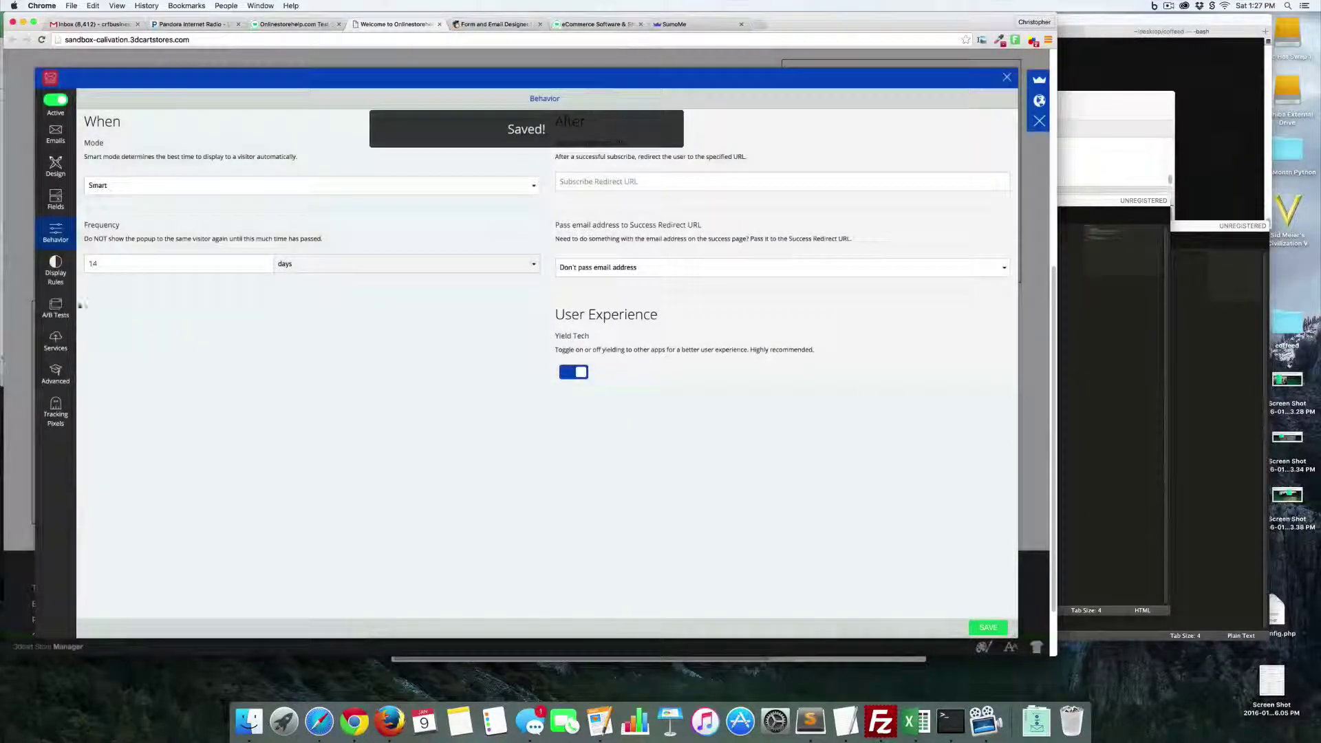
{"action": "left_click", "coordinate": [63, 275]}
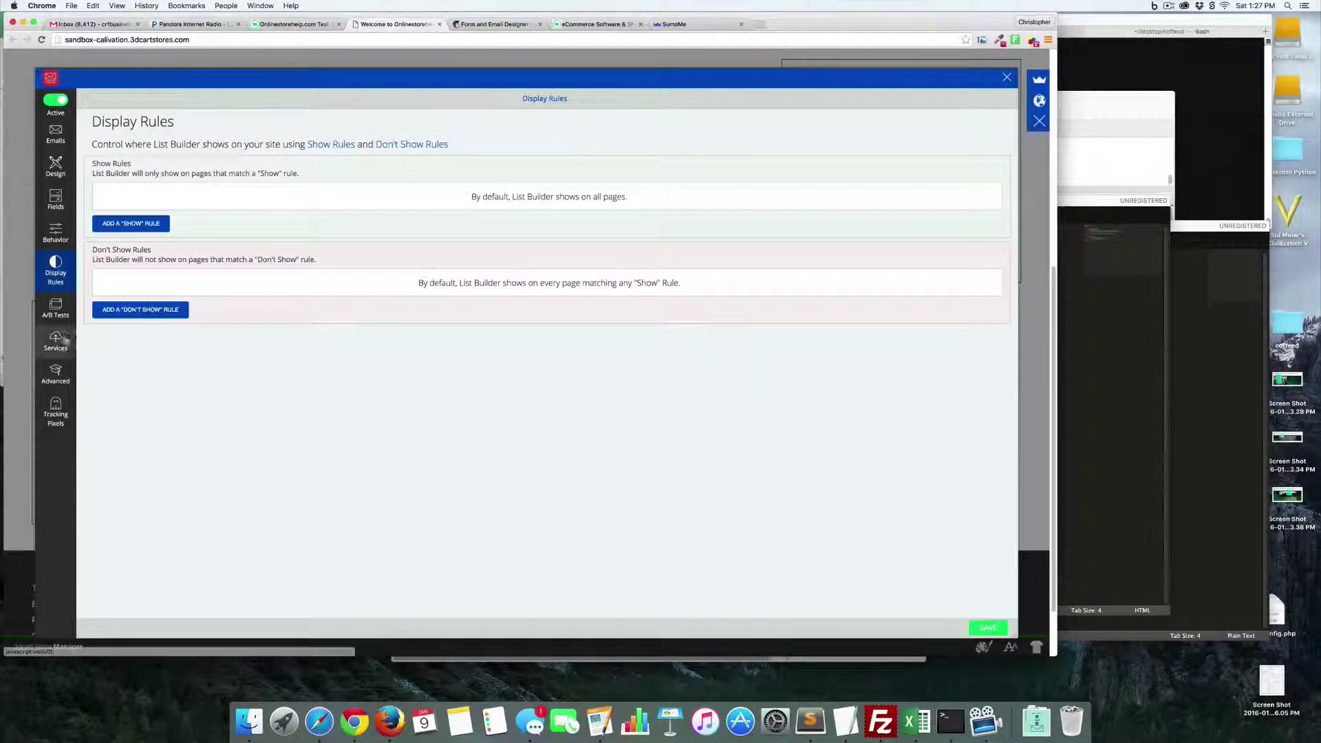
- Look through the A/B Tests and email Services settings
{"action": "left_click", "coordinate": [61, 312]}
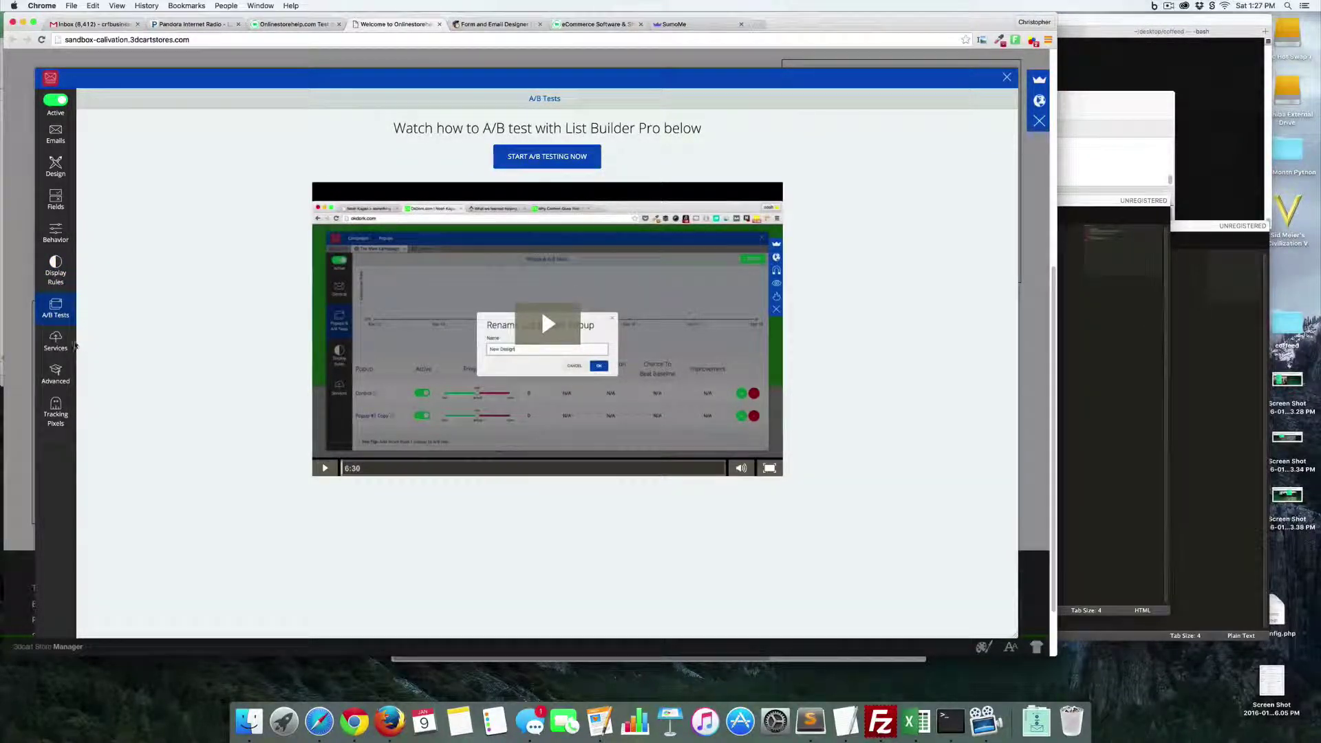
{"action": "left_click", "coordinate": [55, 342]}
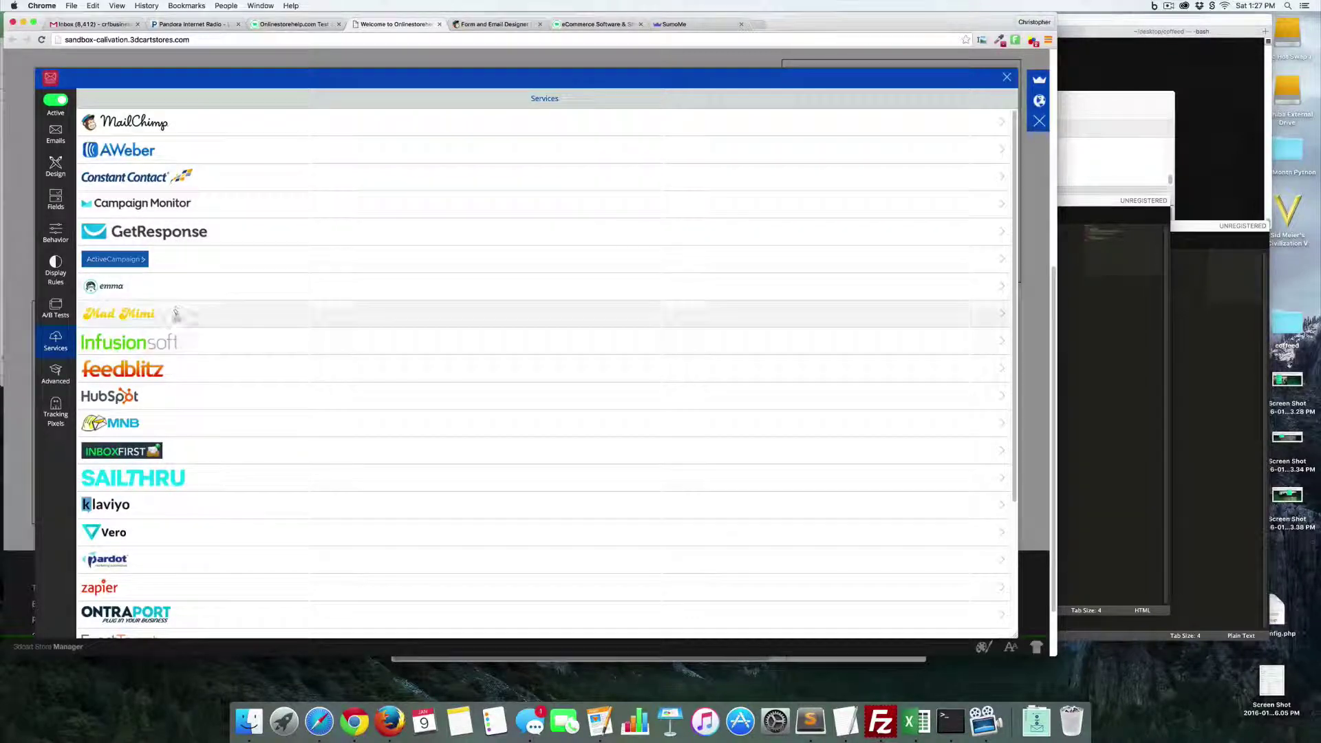
{"action": "scroll", "coordinate": [181, 408], "scroll_direction": "down", "scroll_amount": 5}
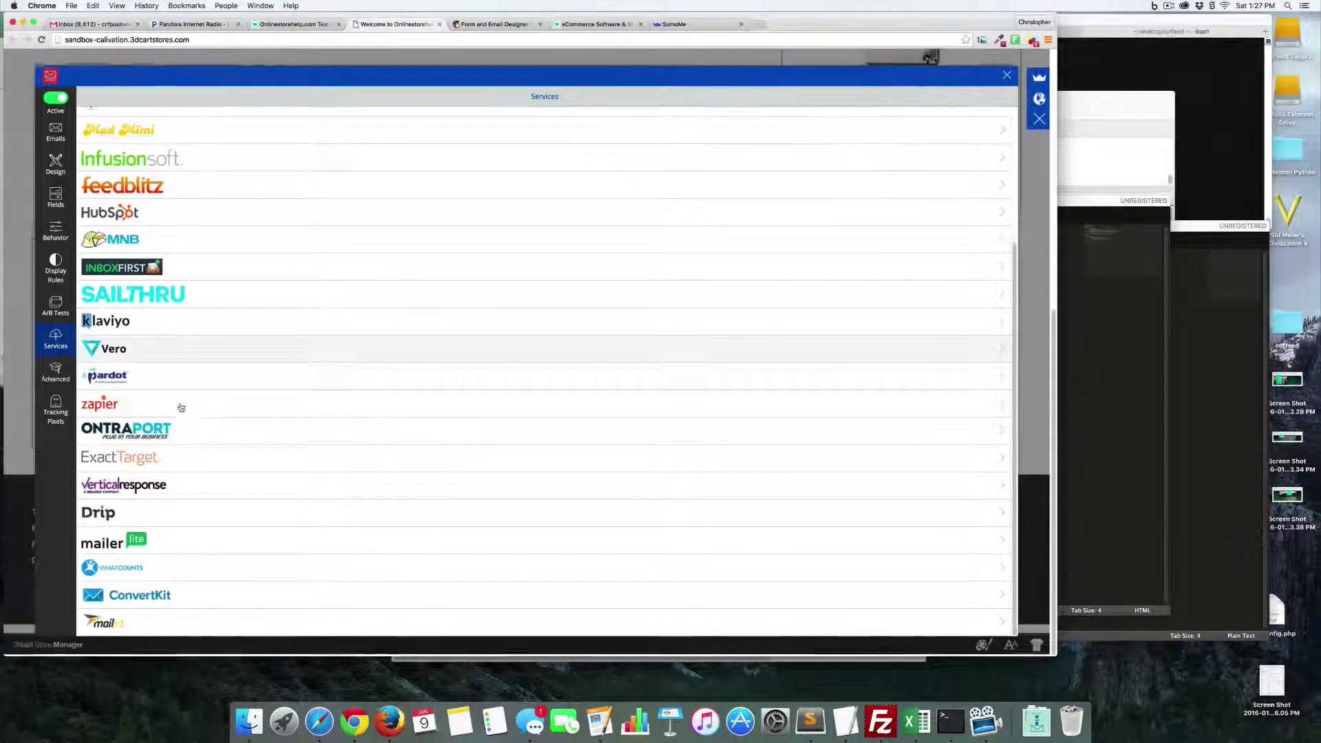
{"action": "scroll", "coordinate": [181, 407], "scroll_direction": "up", "scroll_amount": 2}
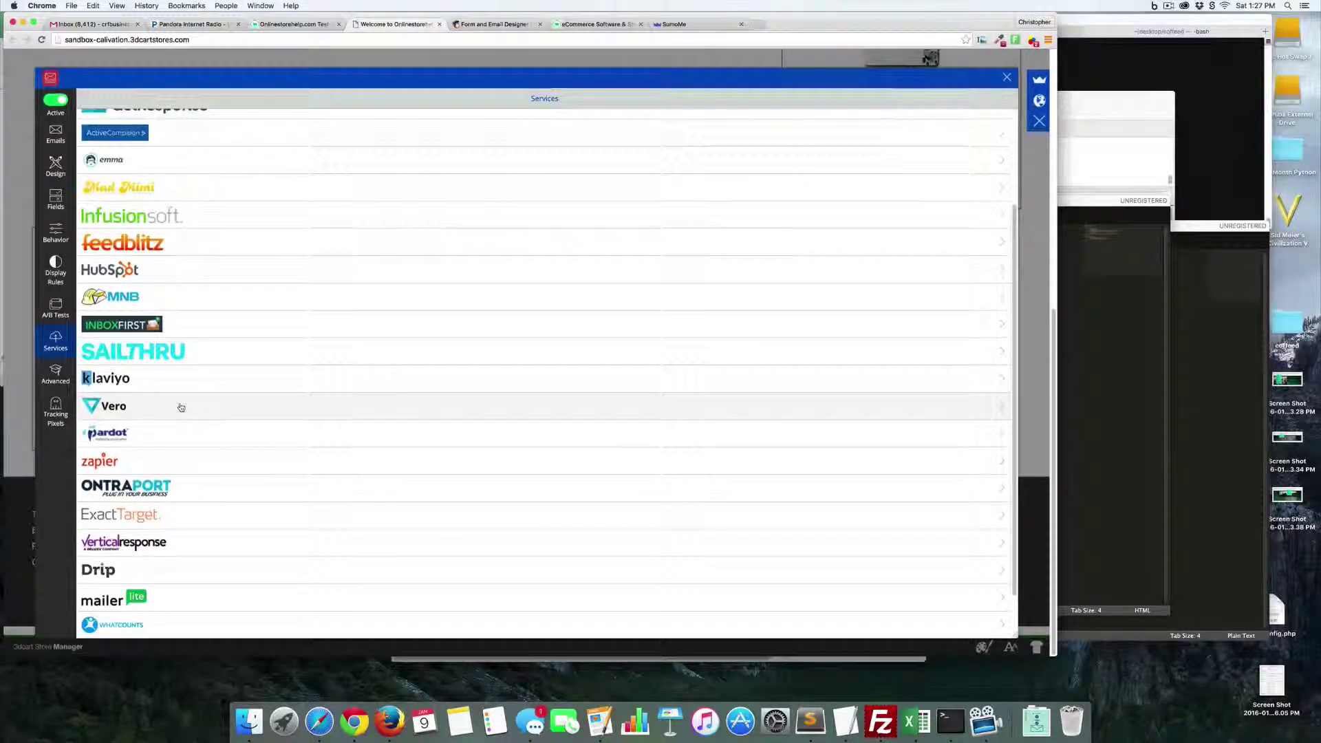
{"action": "scroll", "coordinate": [179, 407], "scroll_direction": "up", "scroll_amount": 1}
{"action": "scroll", "coordinate": [210, 348], "scroll_direction": "up", "scroll_amount": 3}
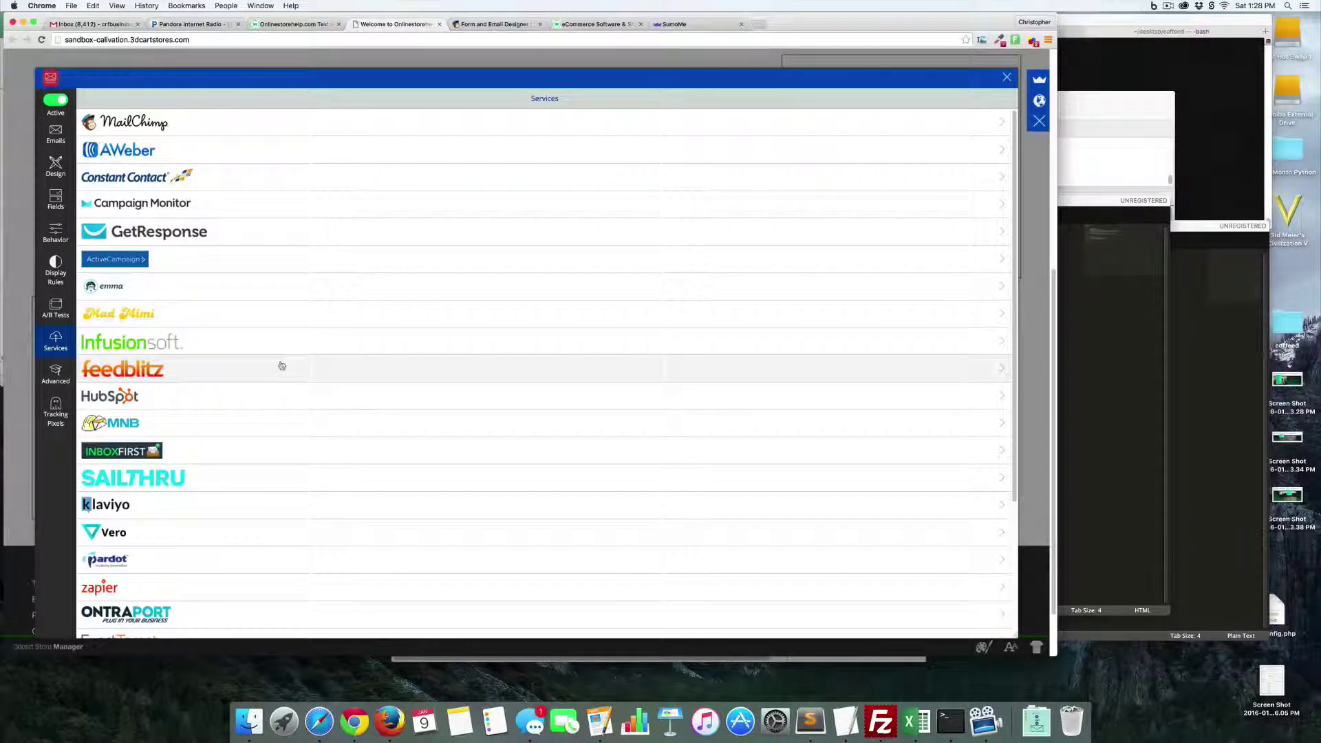
- Check Advanced and Tracking Pixels settings, save, and close the List Builder Pro page
{"action": "left_click", "coordinate": [57, 377]}
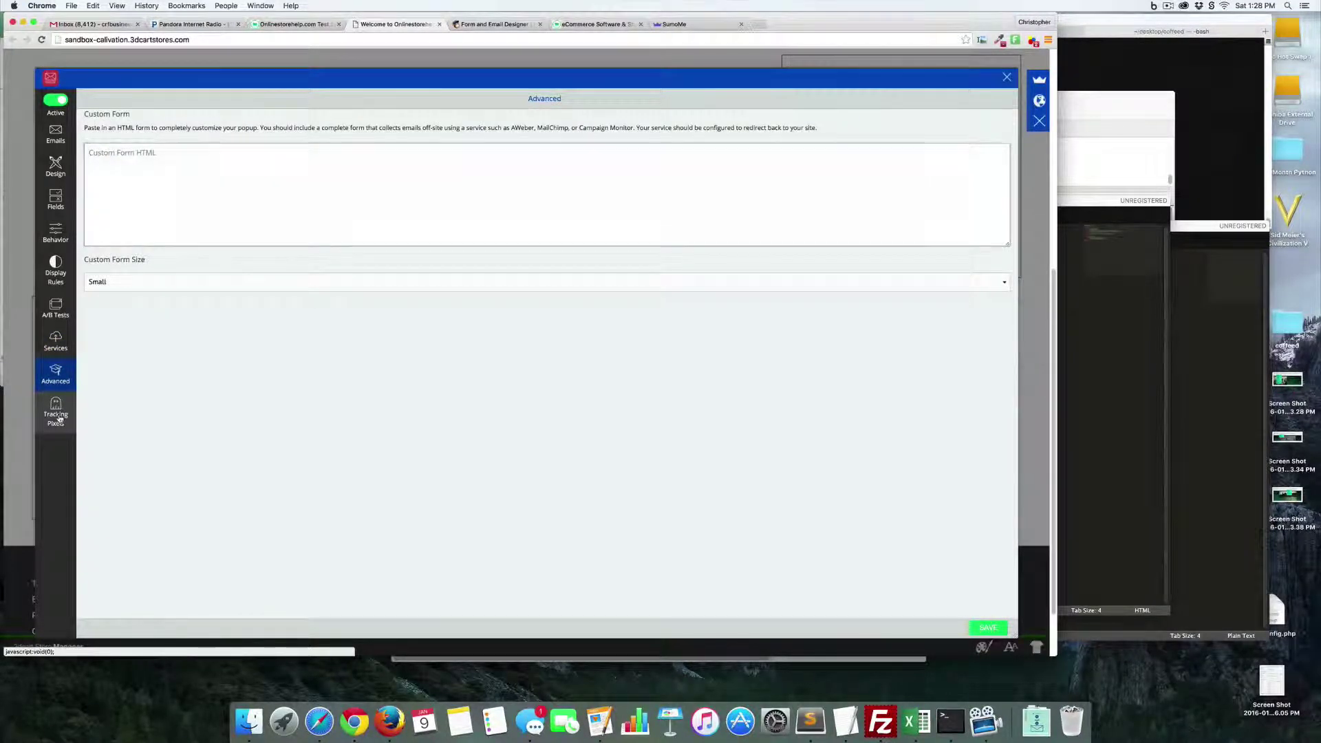
{"action": "left_click", "coordinate": [58, 413]}
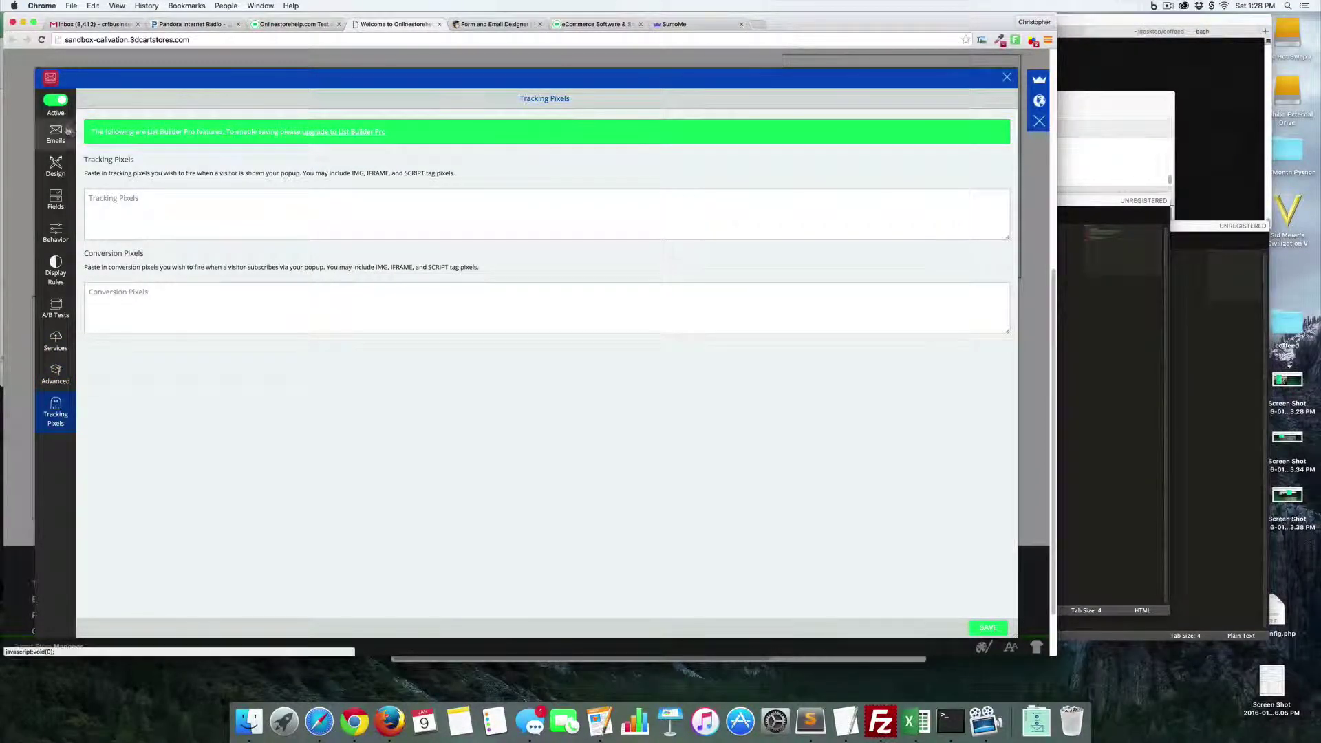
{"action": "left_click", "coordinate": [989, 628]}
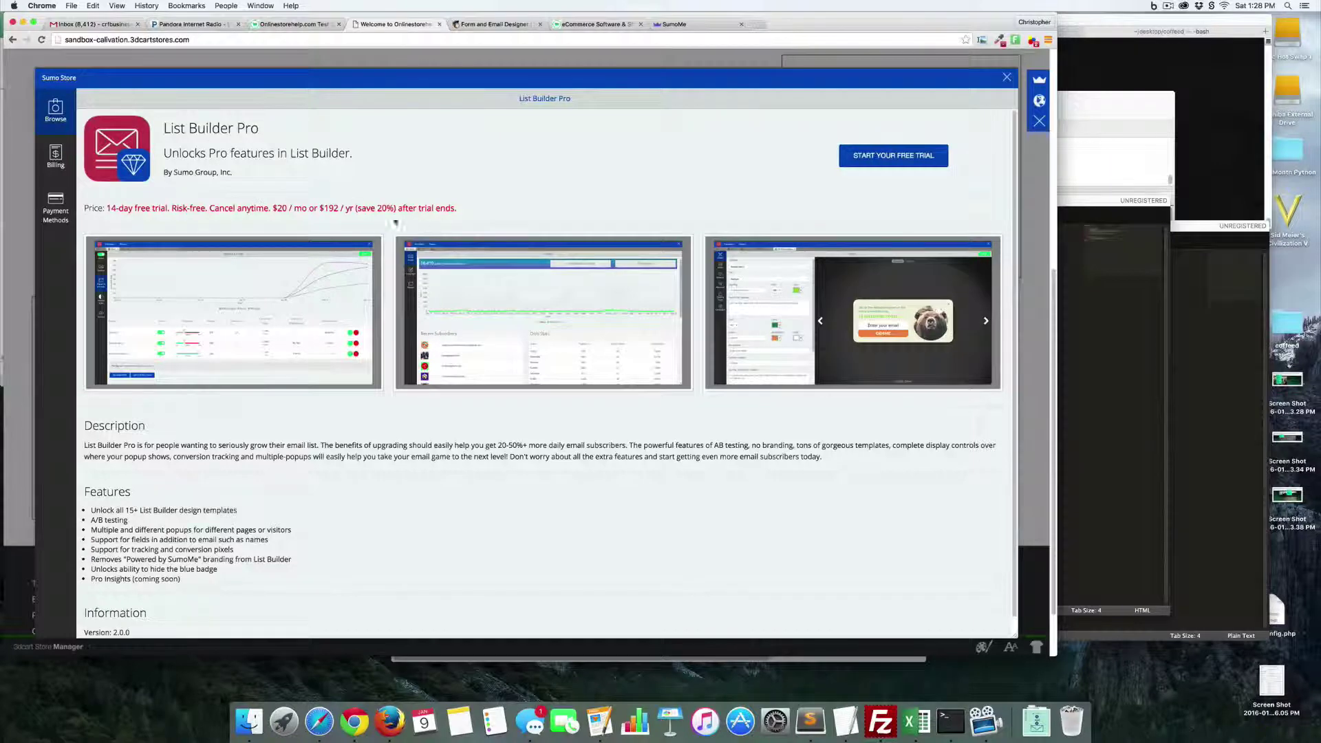
{"action": "left_click", "coordinate": [1040, 79]}
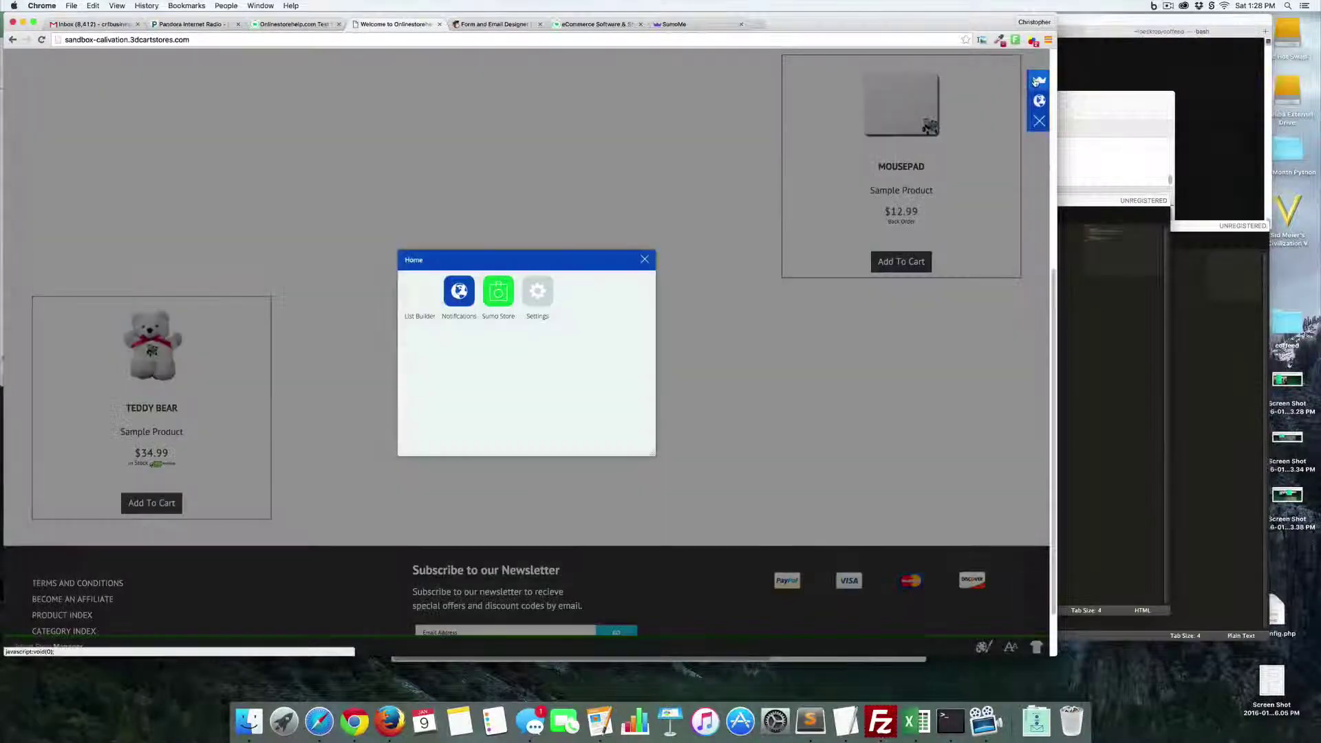
- Connect List Builder to MailChimp by logging in and authorizing SumoMe
{"action": "left_click", "coordinate": [413, 292]}
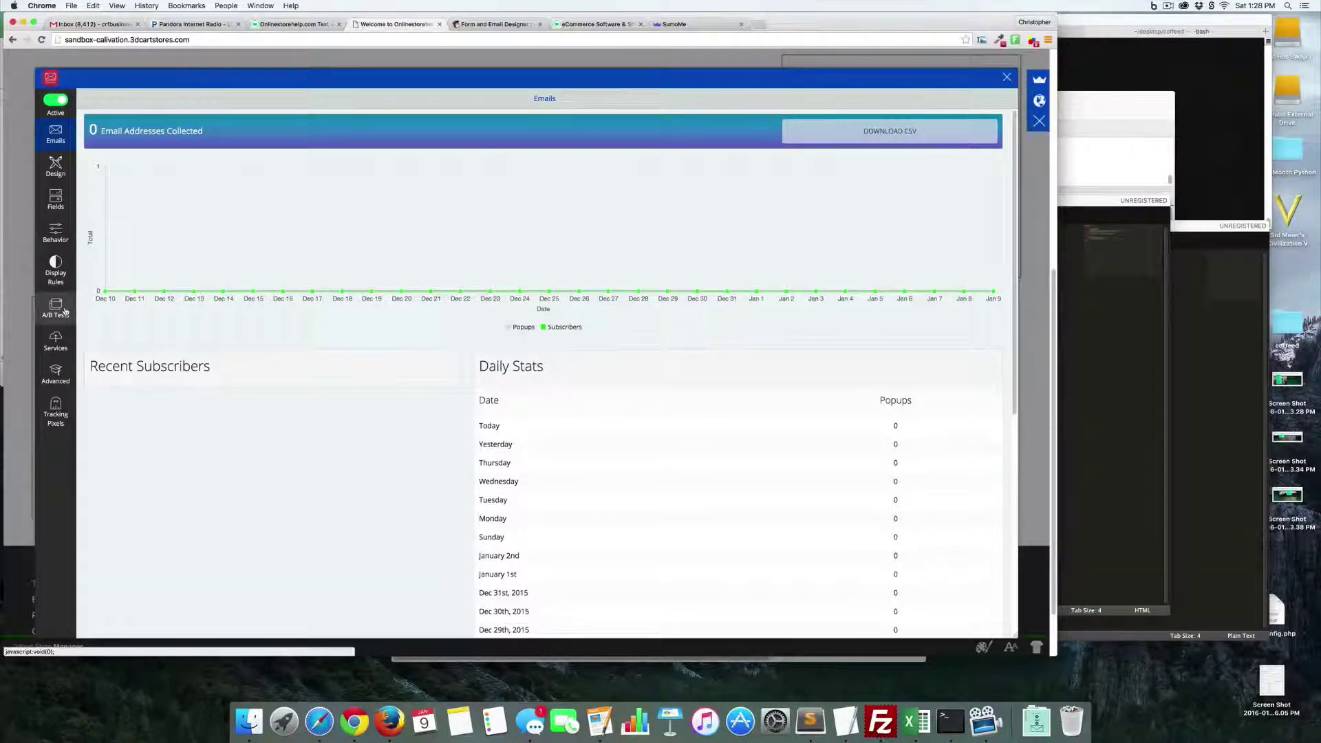
{"action": "left_click", "coordinate": [80, 334]}
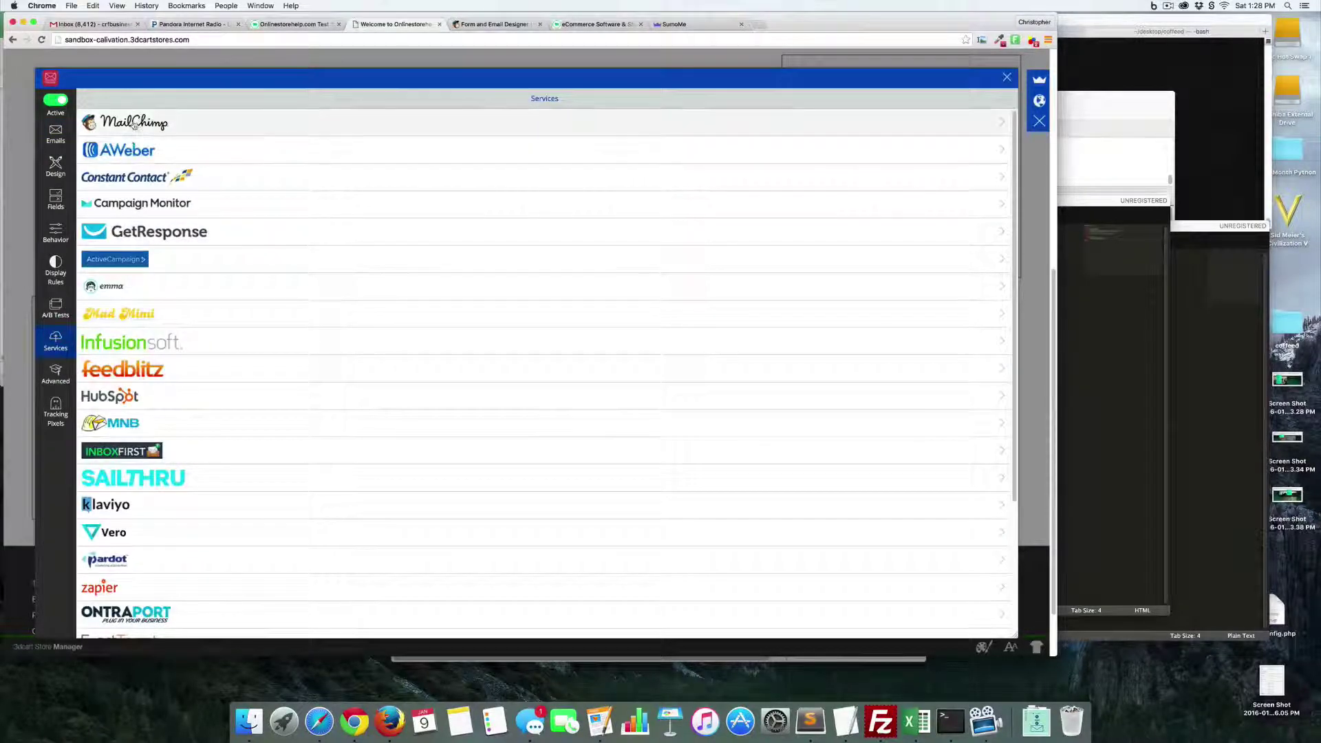
{"action": "left_click", "coordinate": [134, 122]}
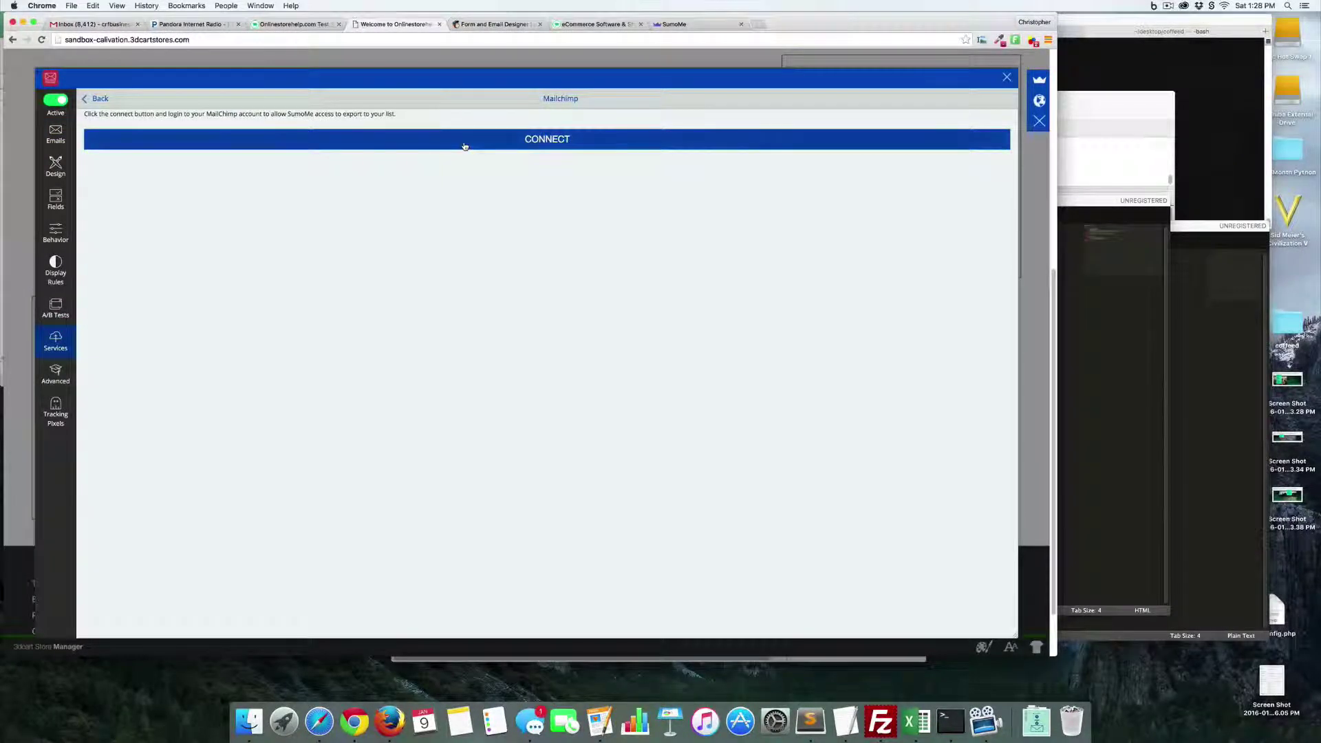
{"action": "left_click", "coordinate": [466, 141]}
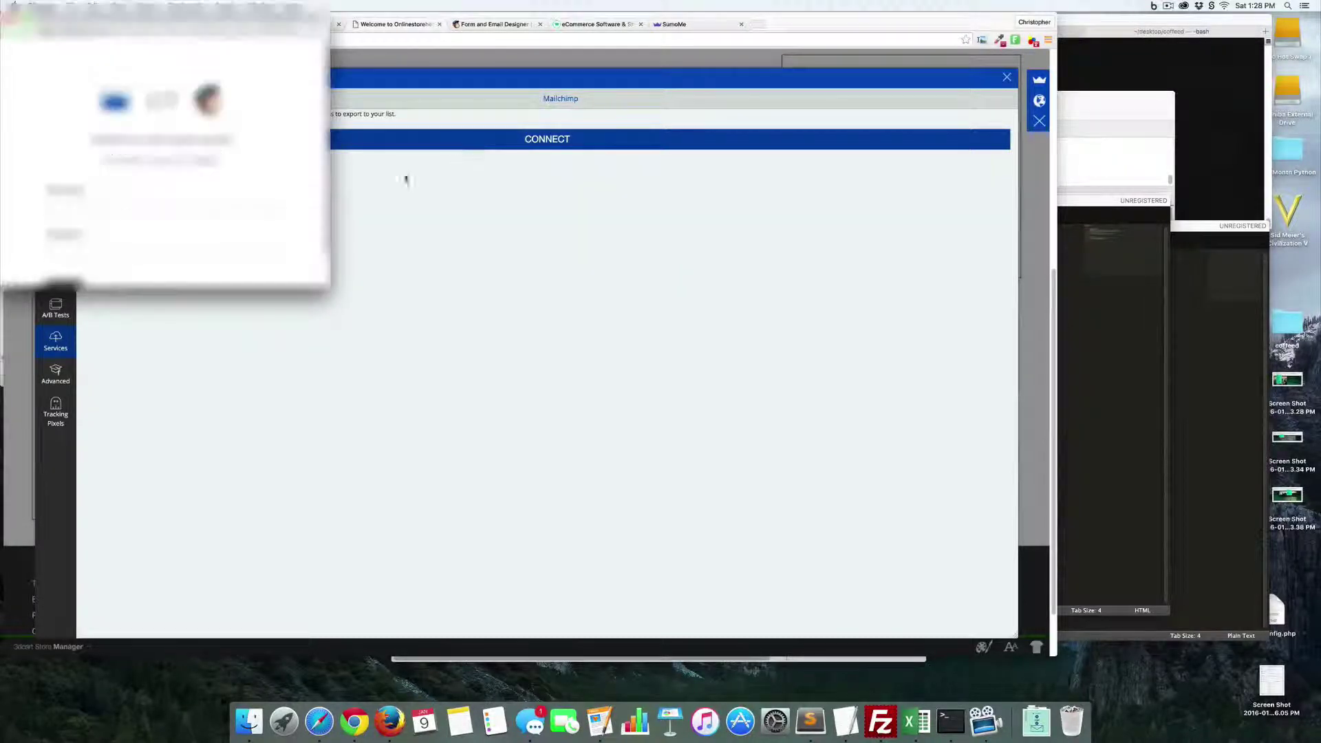
{"action": "left_click", "coordinate": [79, 203]}
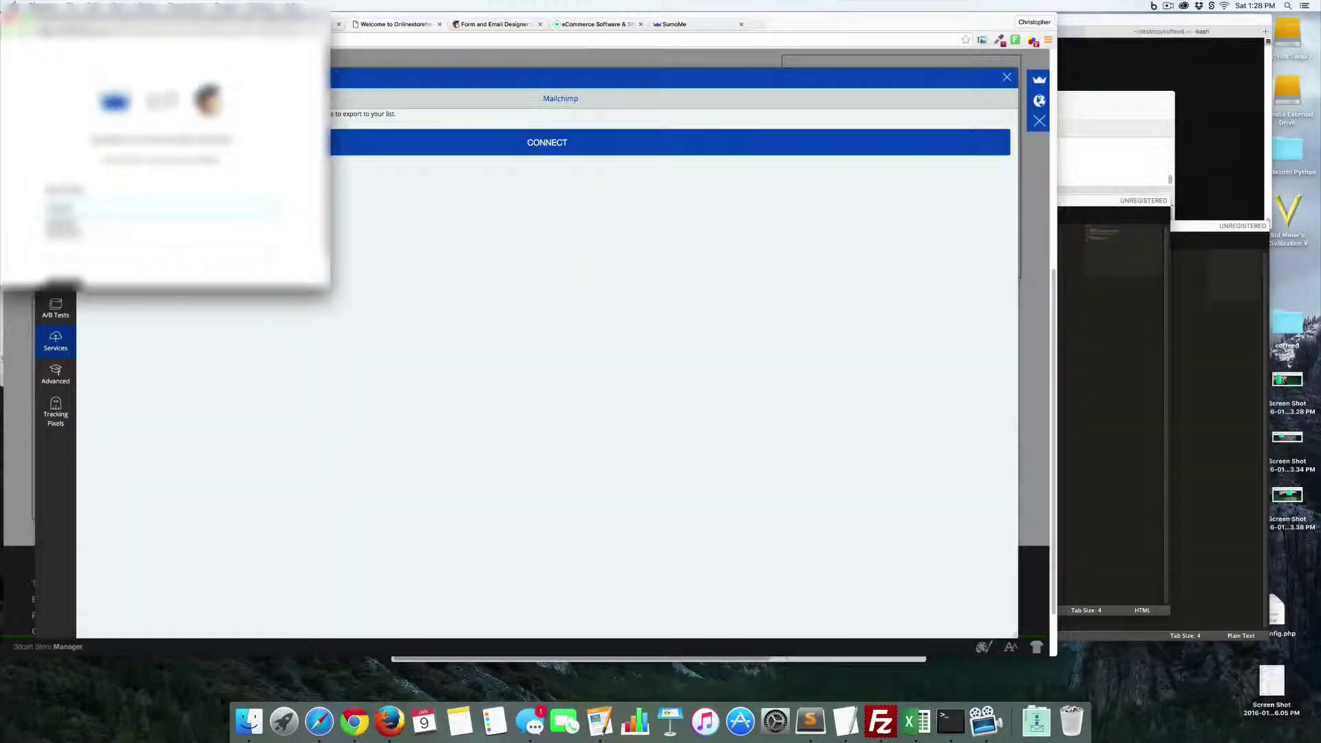
{"action": "left_click", "coordinate": [75, 208]}
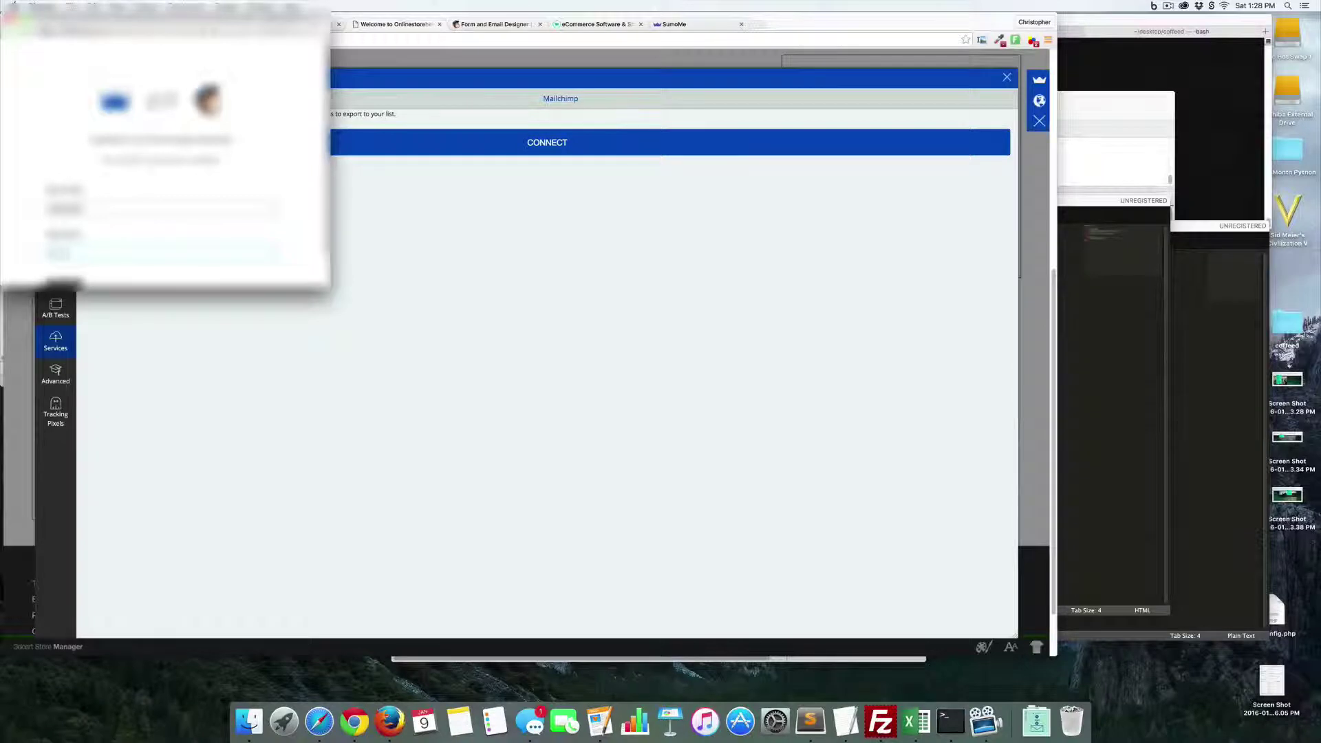
{"action": "scroll", "coordinate": [185, 169], "scroll_direction": "down", "scroll_amount": 1}
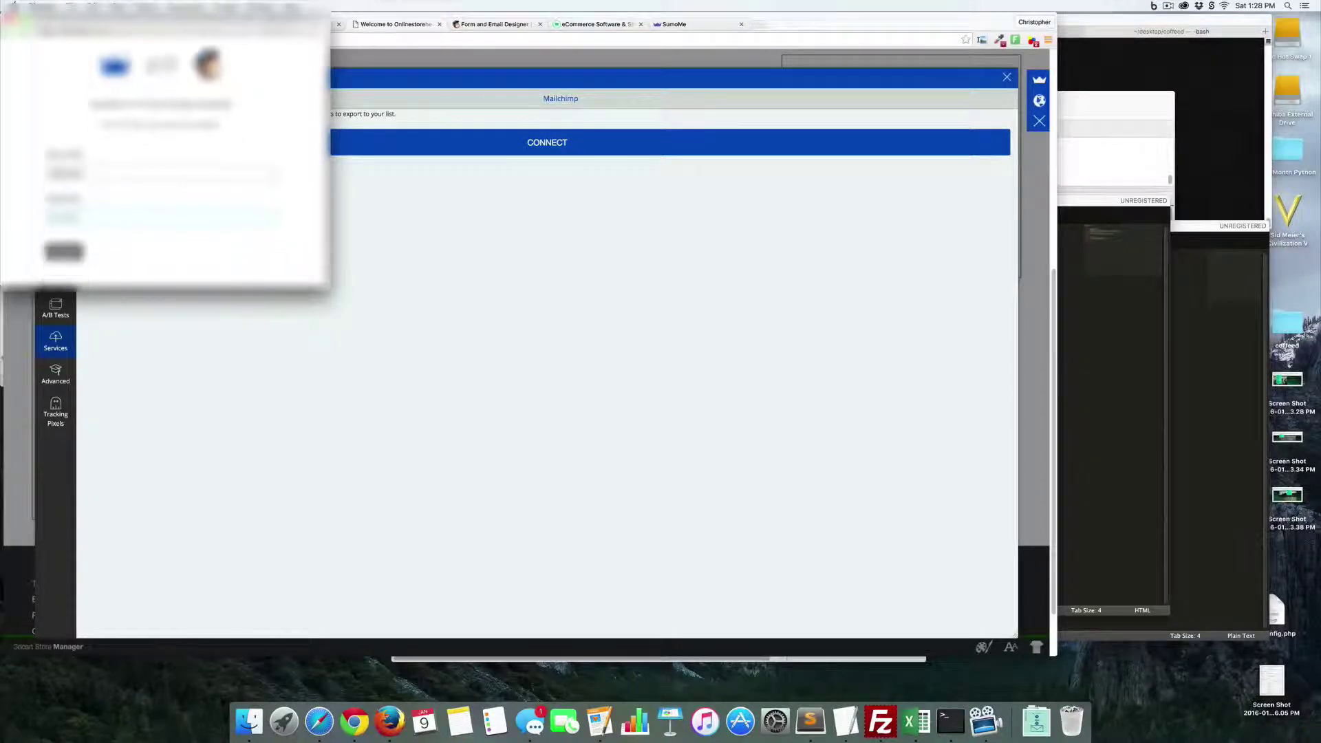
{"action": "left_click", "coordinate": [74, 260]}
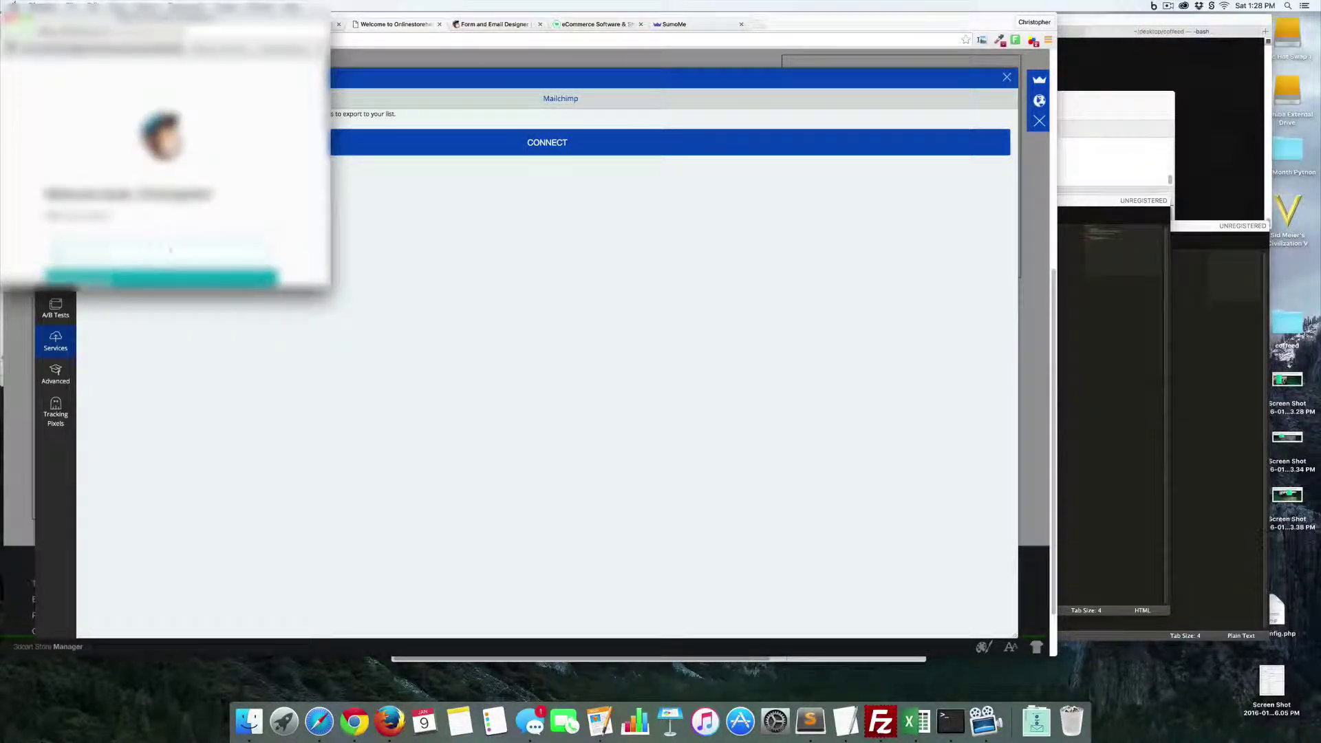
{"action": "left_click", "coordinate": [186, 279]}
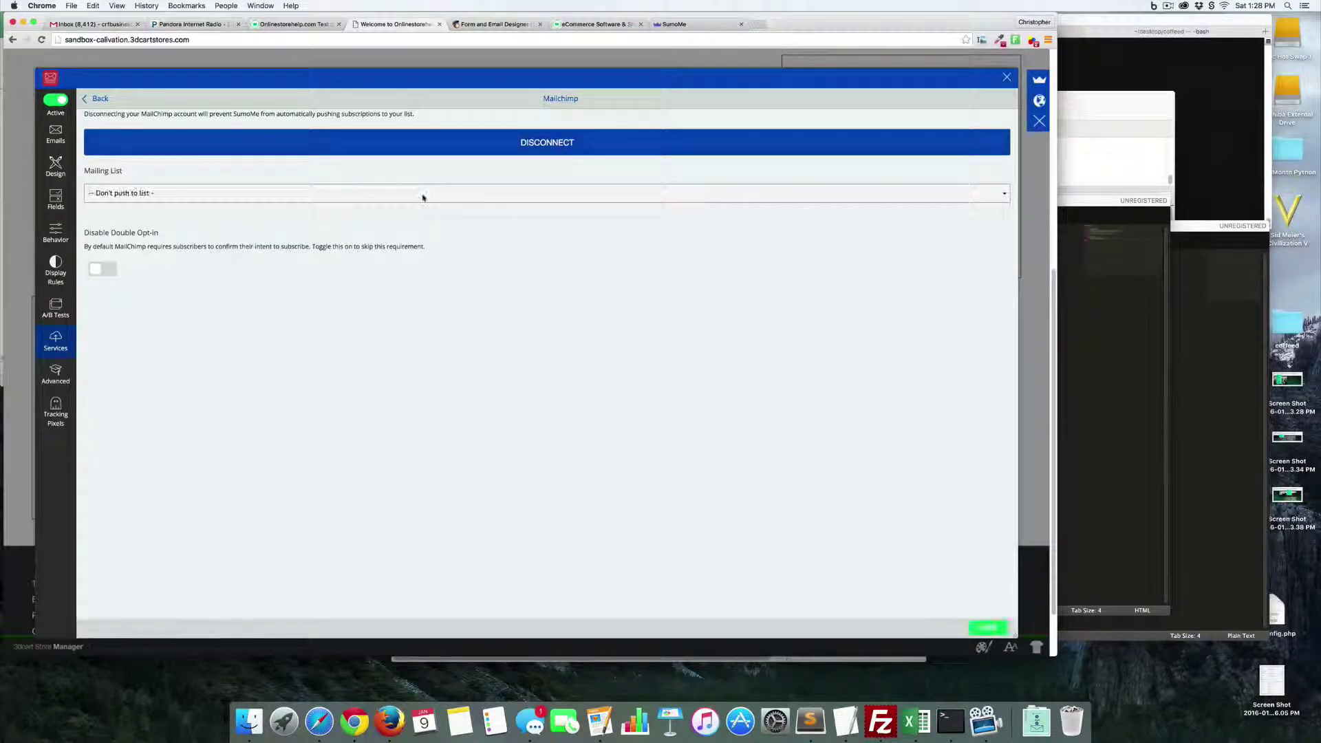
- Send signups to the 3dCart List, save, and switch to the 3dcart homepage tab
{"action": "left_click", "coordinate": [422, 195]}
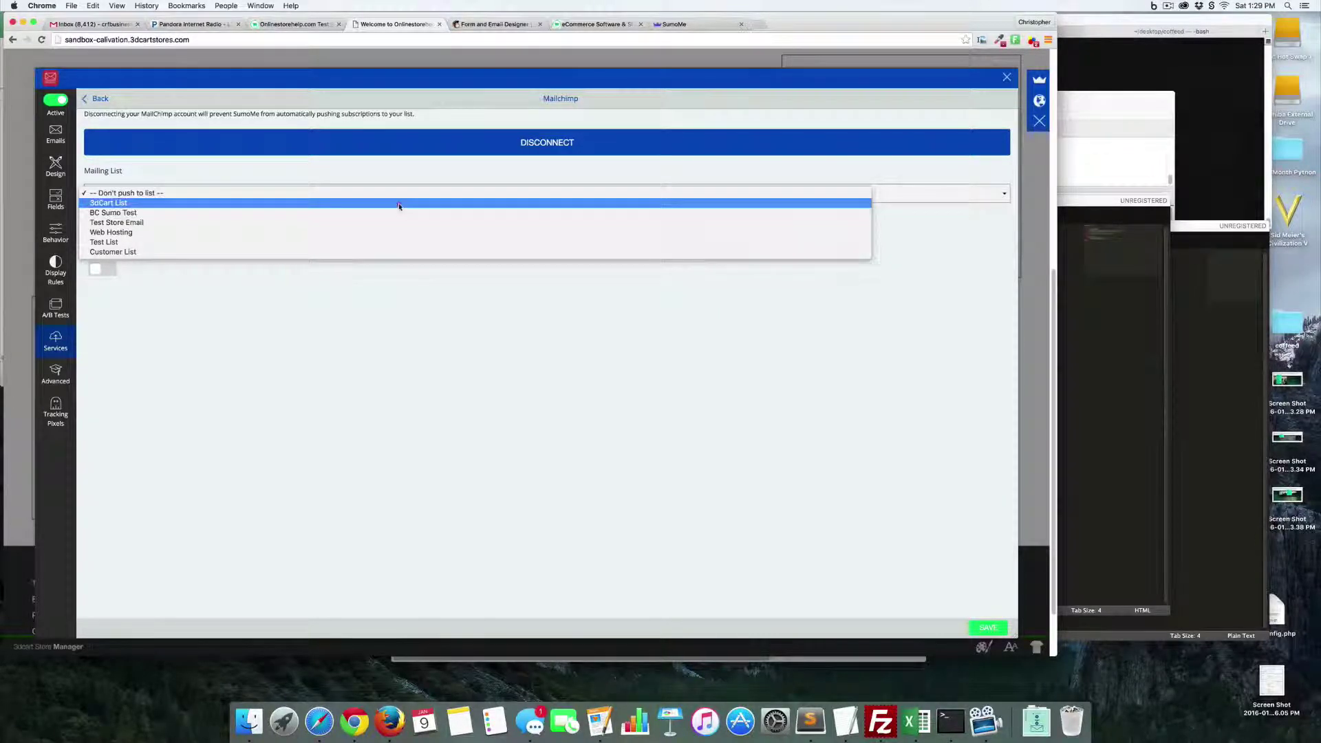
{"action": "left_click", "coordinate": [399, 203]}
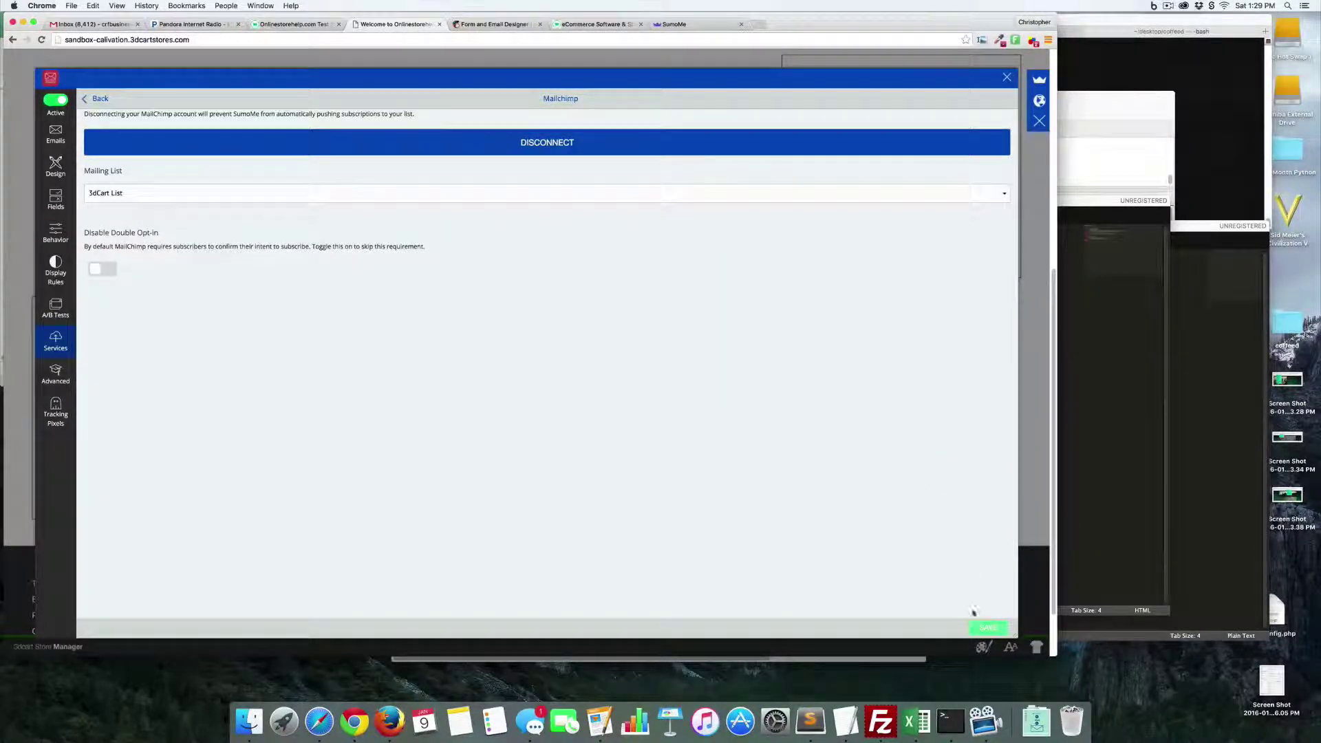
{"action": "left_click", "coordinate": [983, 628]}
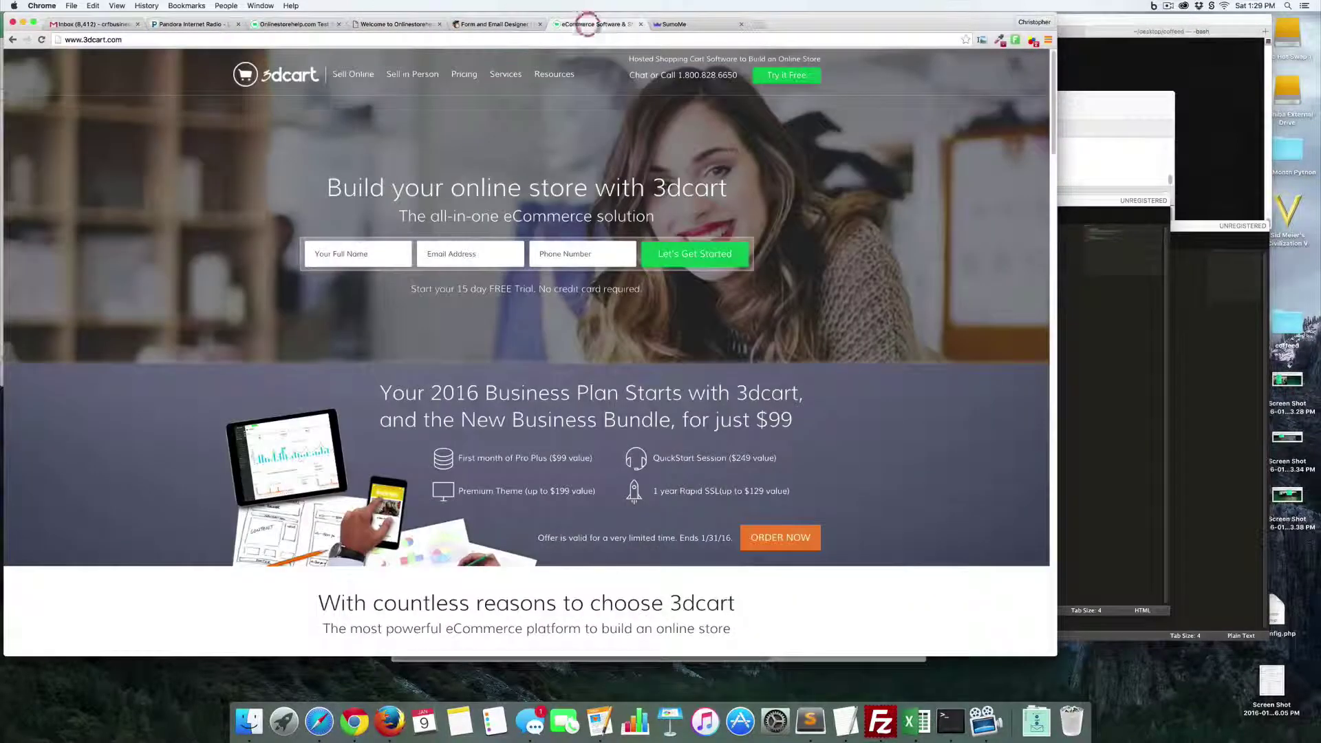
{"action": "left_click", "coordinate": [593, 24]}
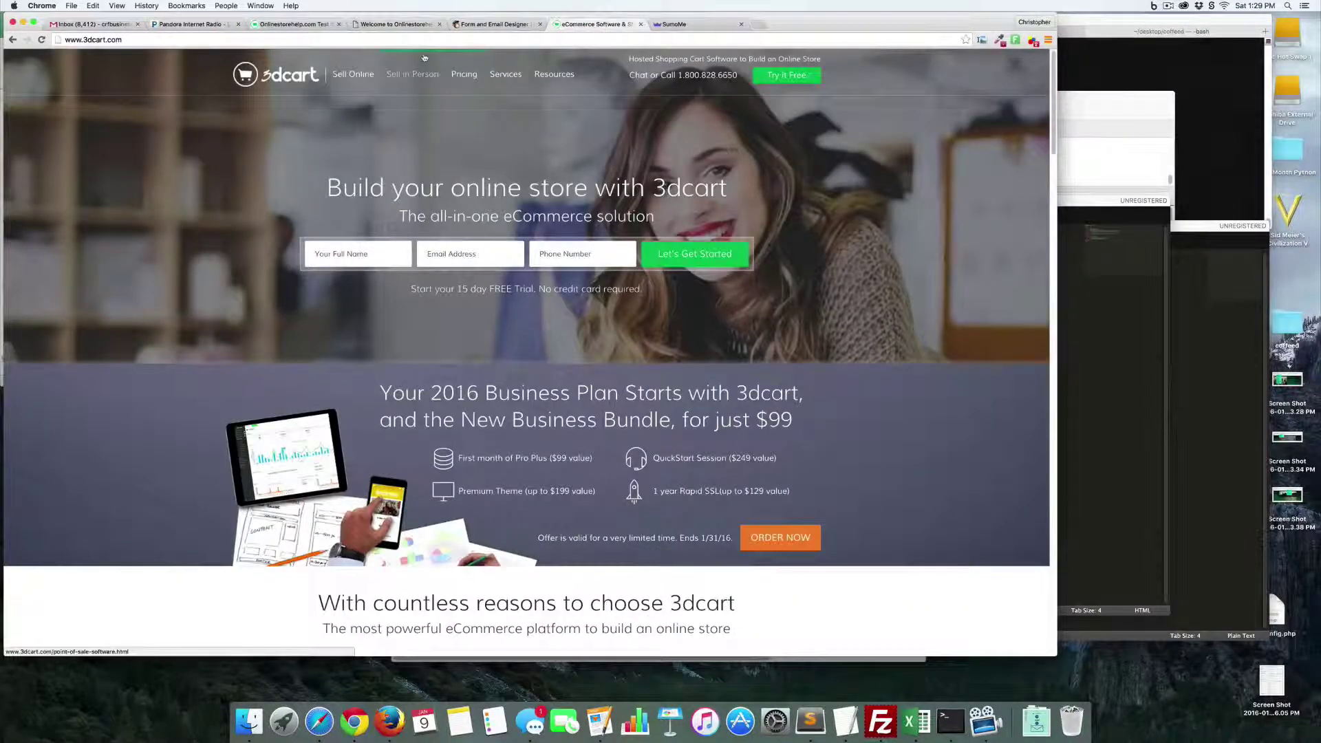
- Return to the store tab and close the Mailchimp panel and SumoMe Home dialog
{"action": "left_click", "coordinate": [398, 24]}
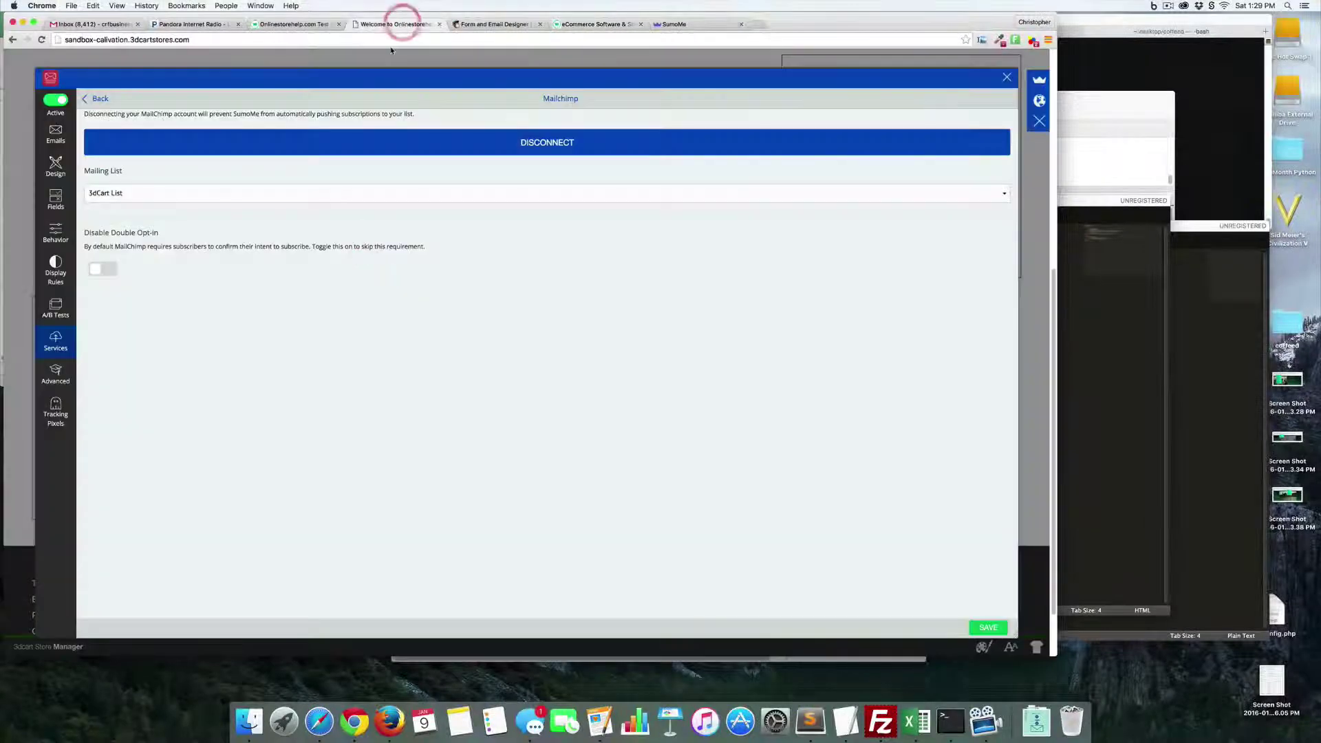
{"action": "left_click", "coordinate": [1007, 77]}
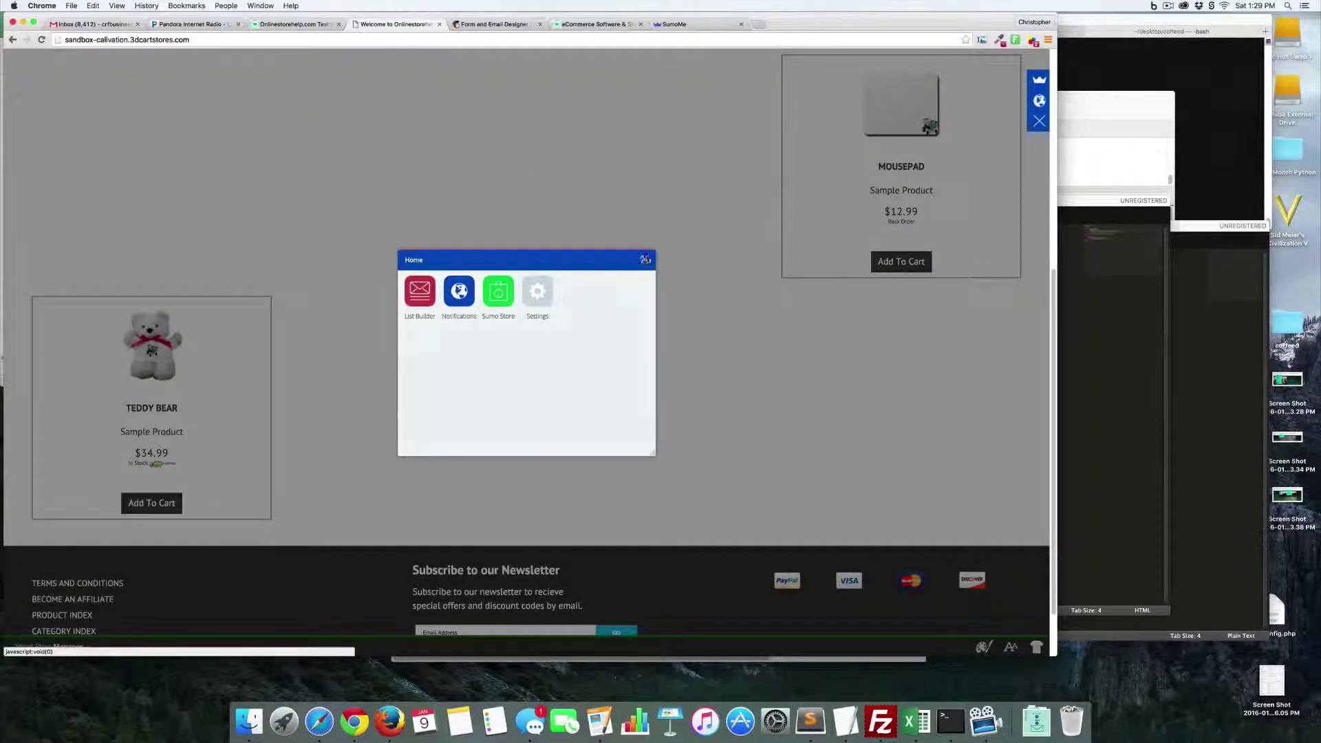
{"action": "left_click", "coordinate": [646, 259]}
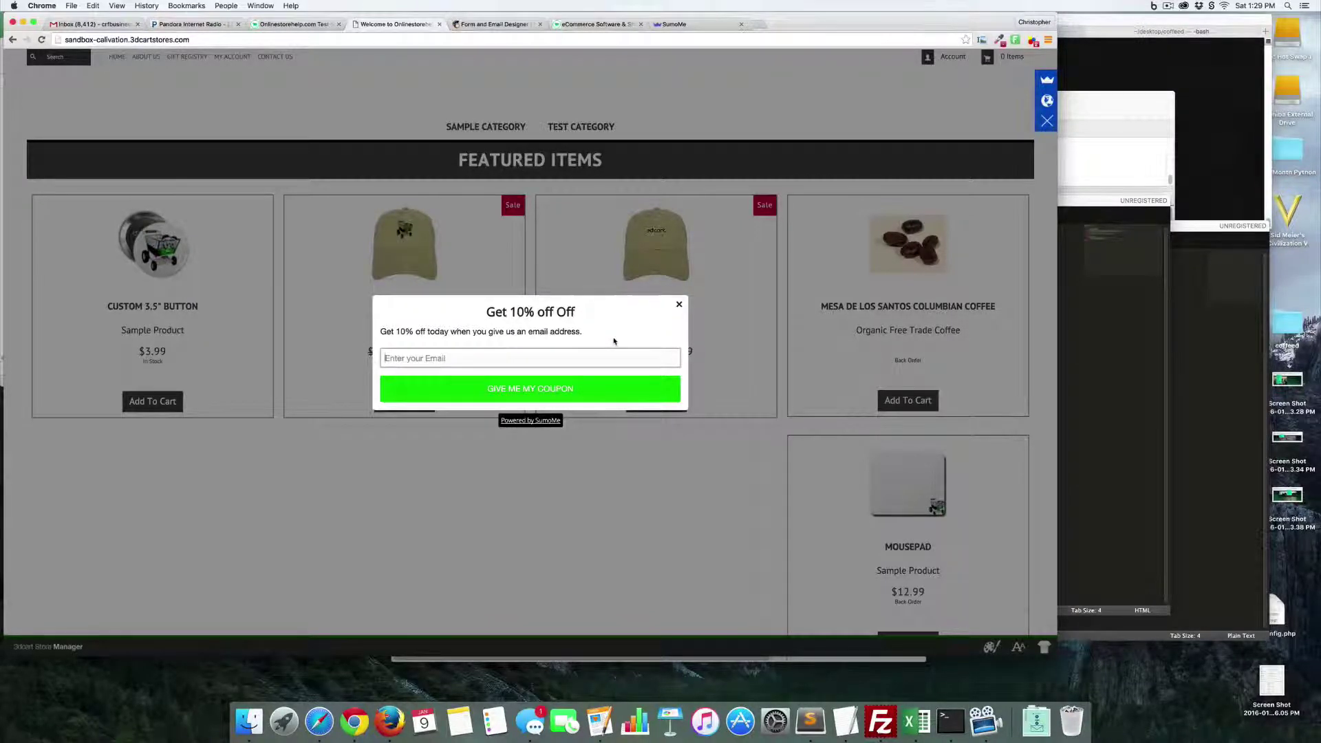
- Dismiss the coupon popup, then install and open the free Scroll Box from the Sumo Store
{"action": "left_click", "coordinate": [679, 306]}
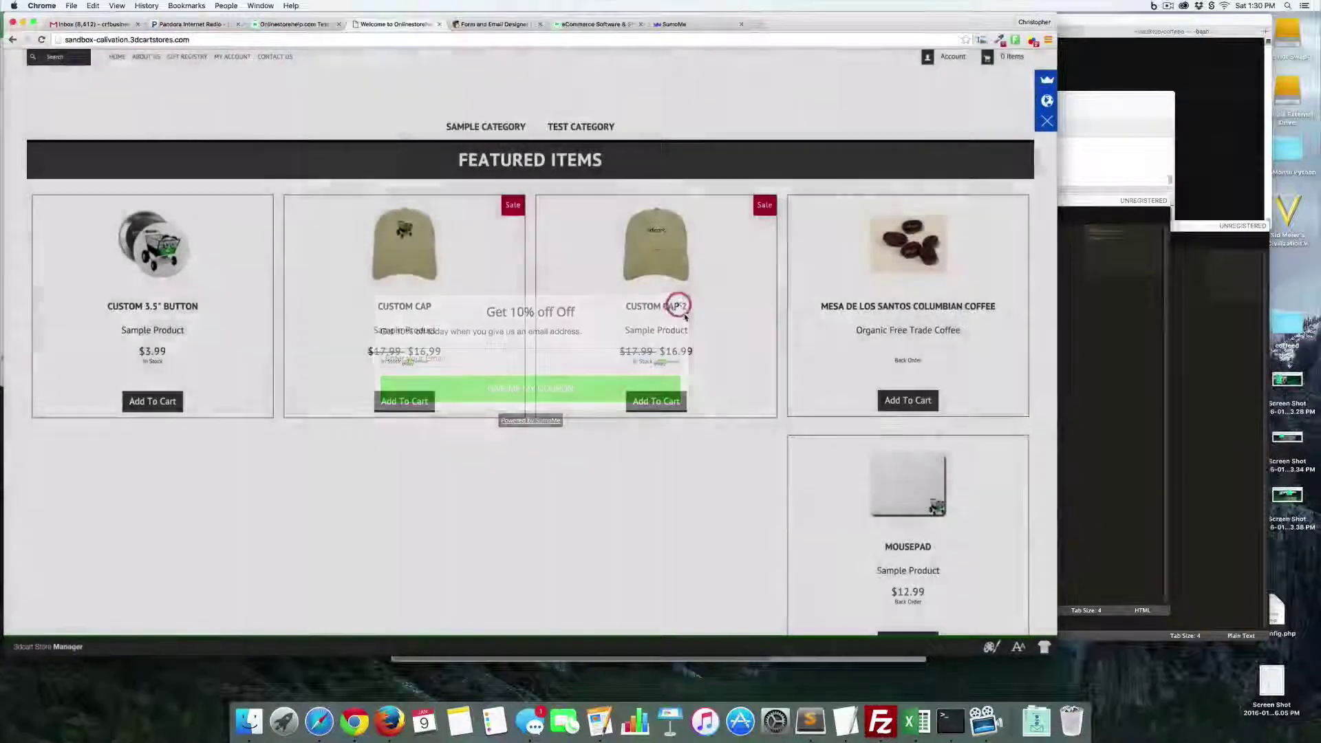
{"action": "left_click", "coordinate": [1037, 82]}
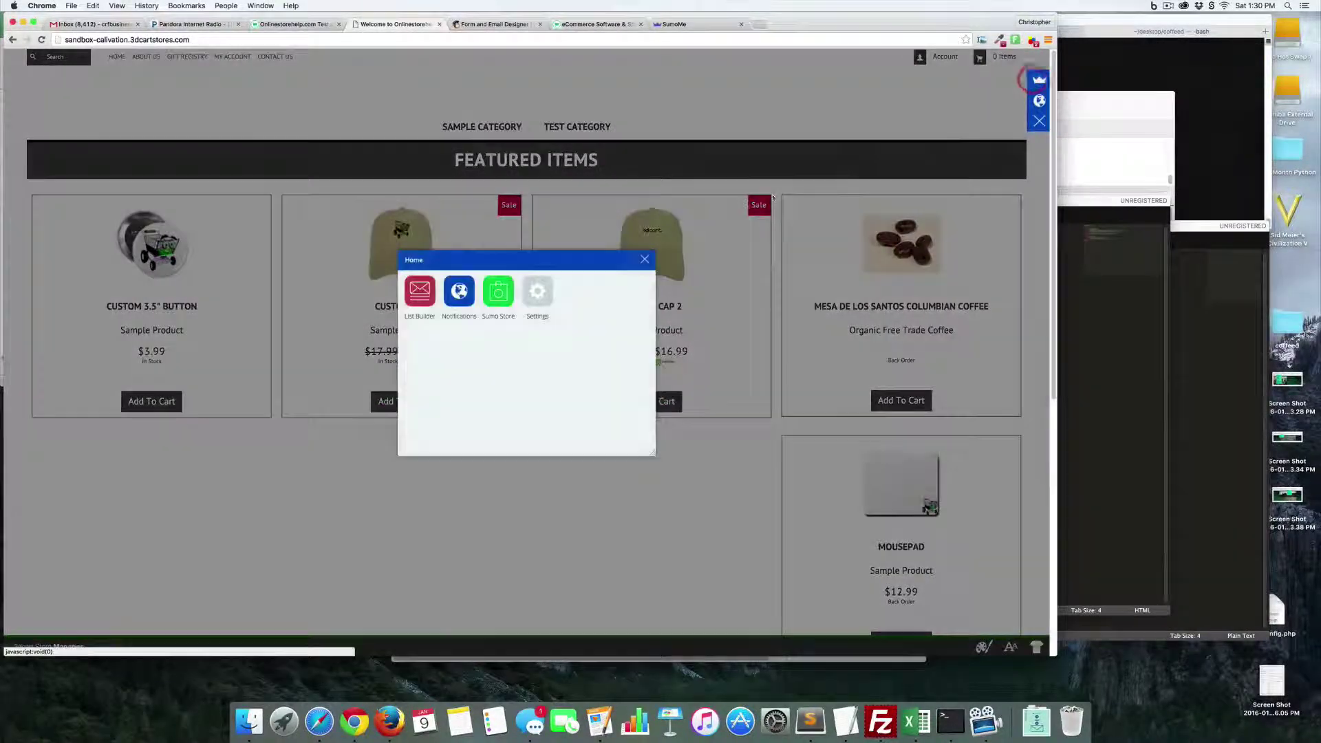
{"action": "left_click", "coordinate": [494, 291]}
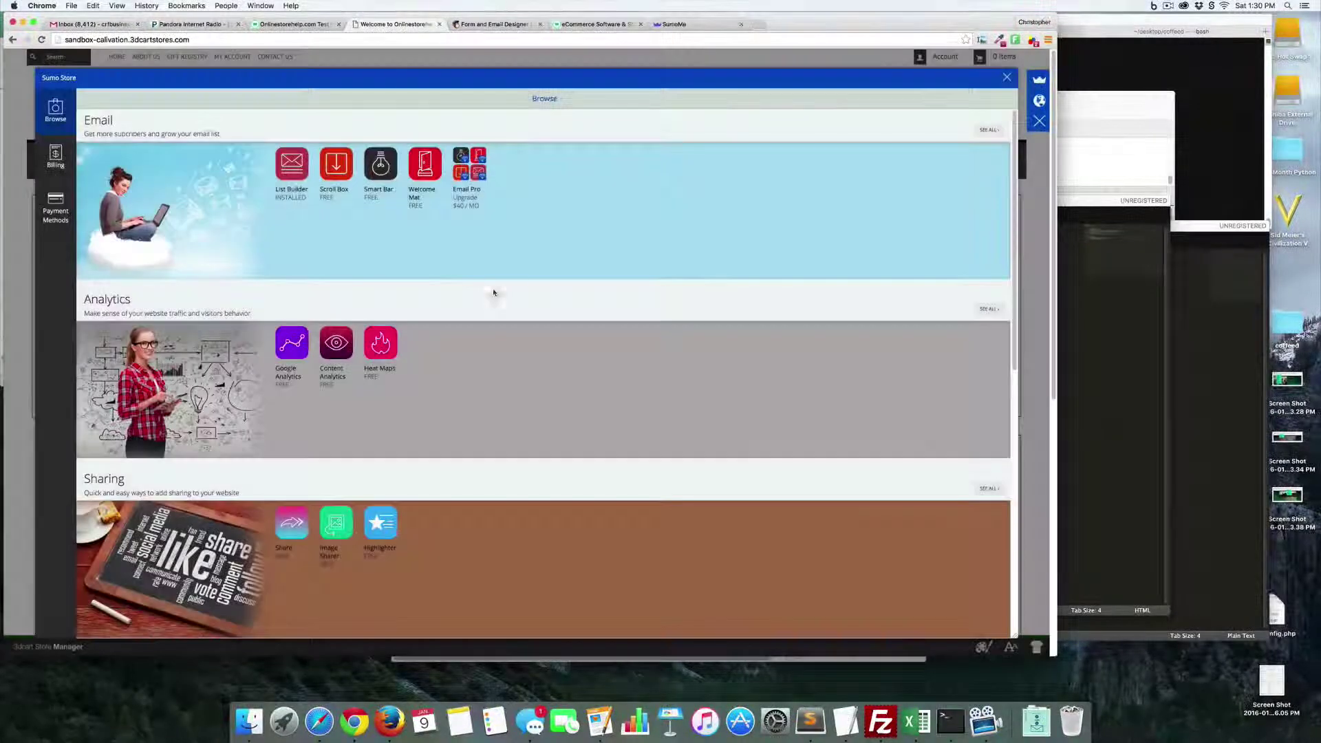
{"action": "left_click", "coordinate": [335, 165]}
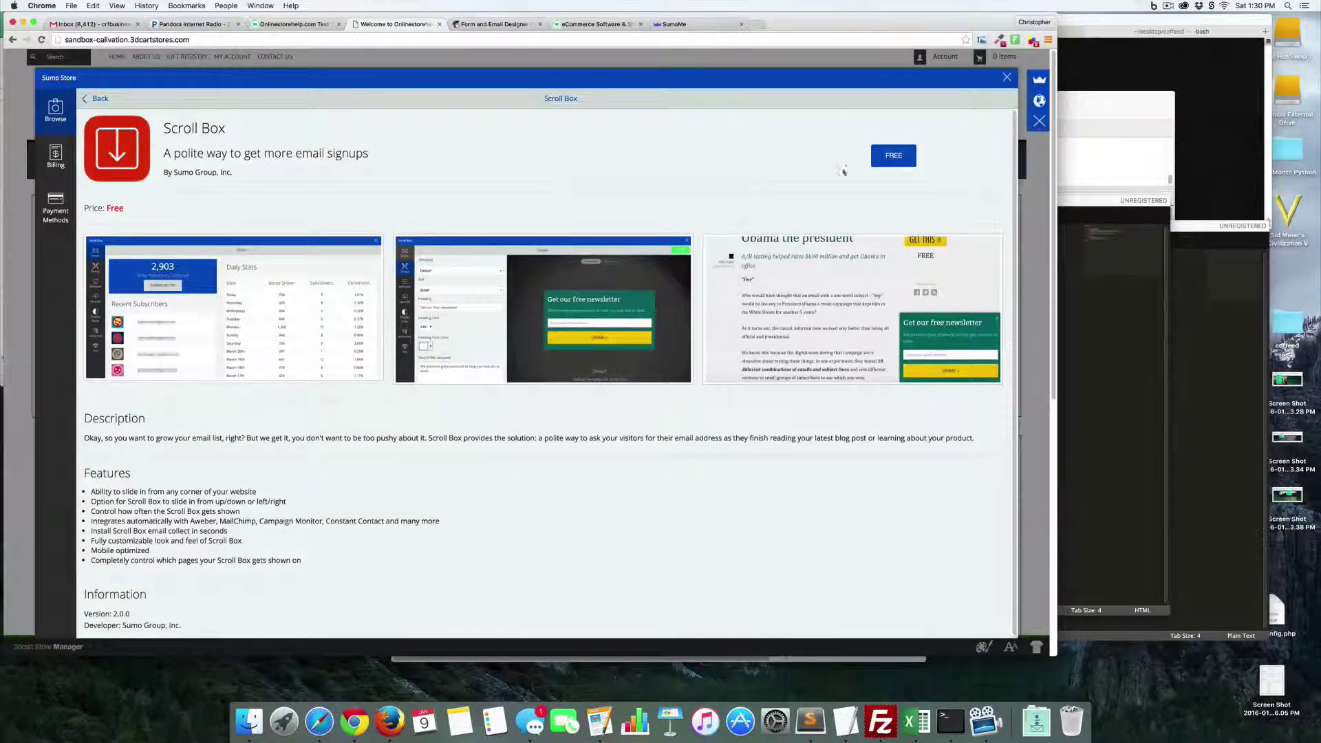
{"action": "left_click", "coordinate": [893, 155]}
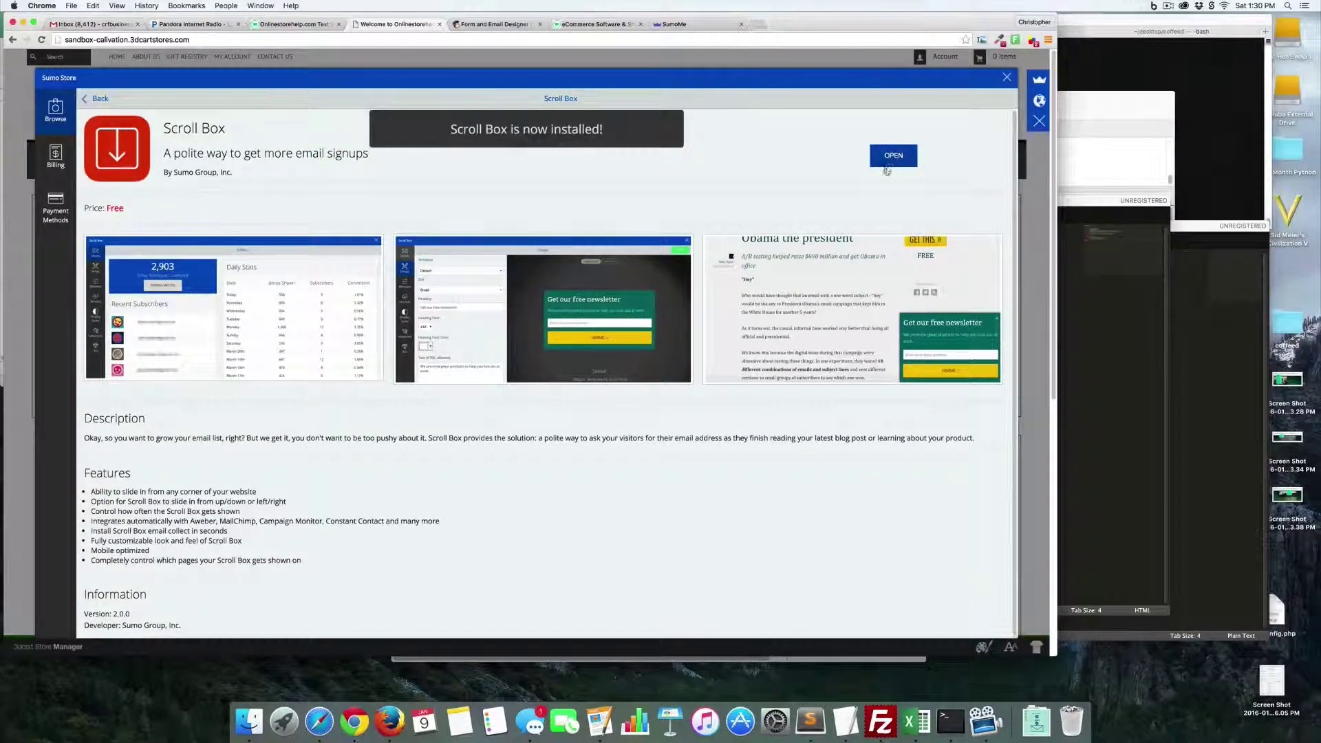
{"action": "left_click", "coordinate": [894, 156]}
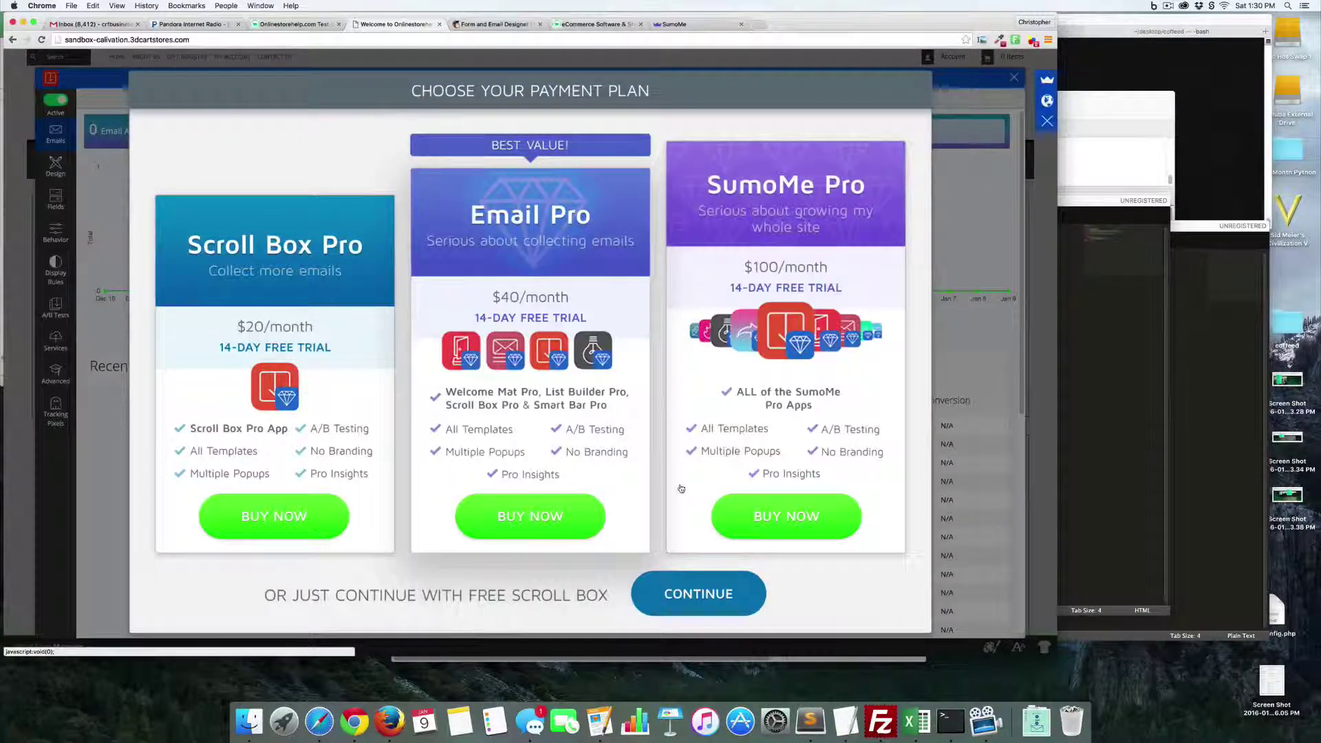
- Continue on the free Scroll Box plan and change its text to 'Get your coupon'
{"action": "left_click", "coordinate": [709, 607]}
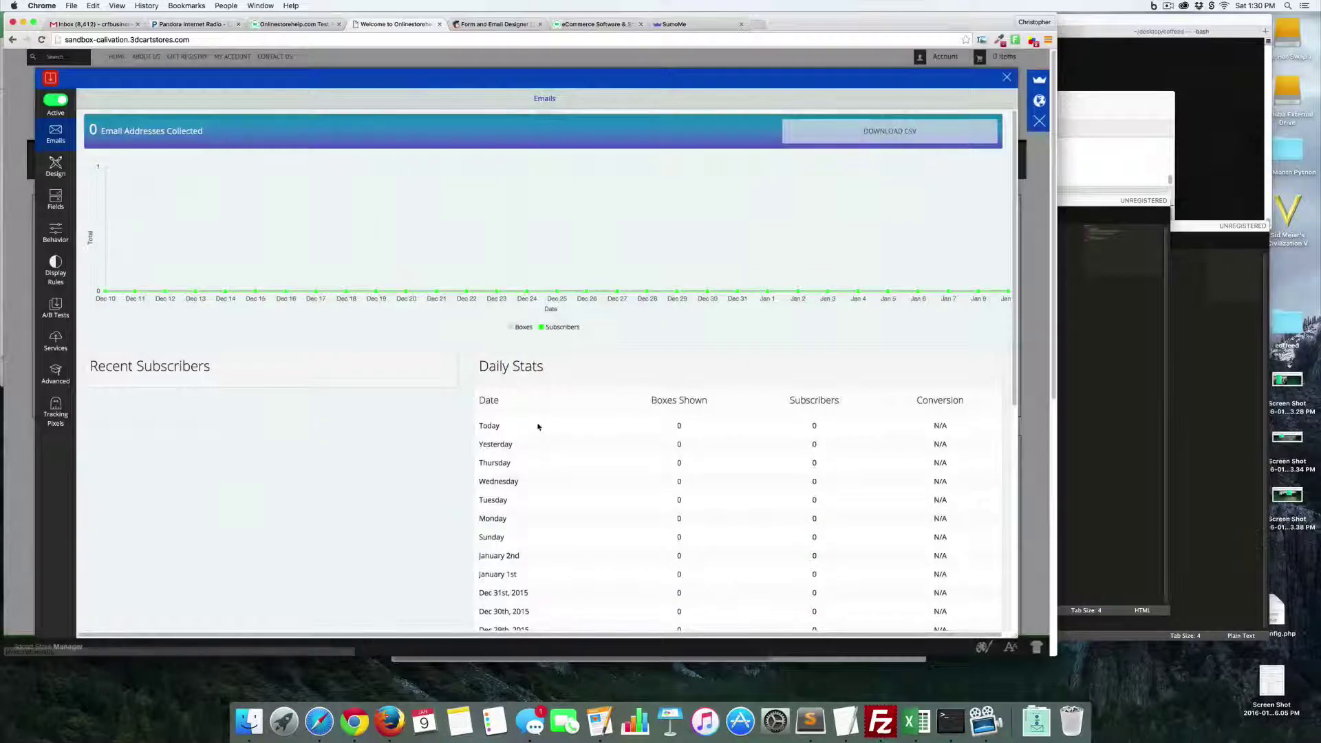
{"action": "left_click", "coordinate": [61, 170]}
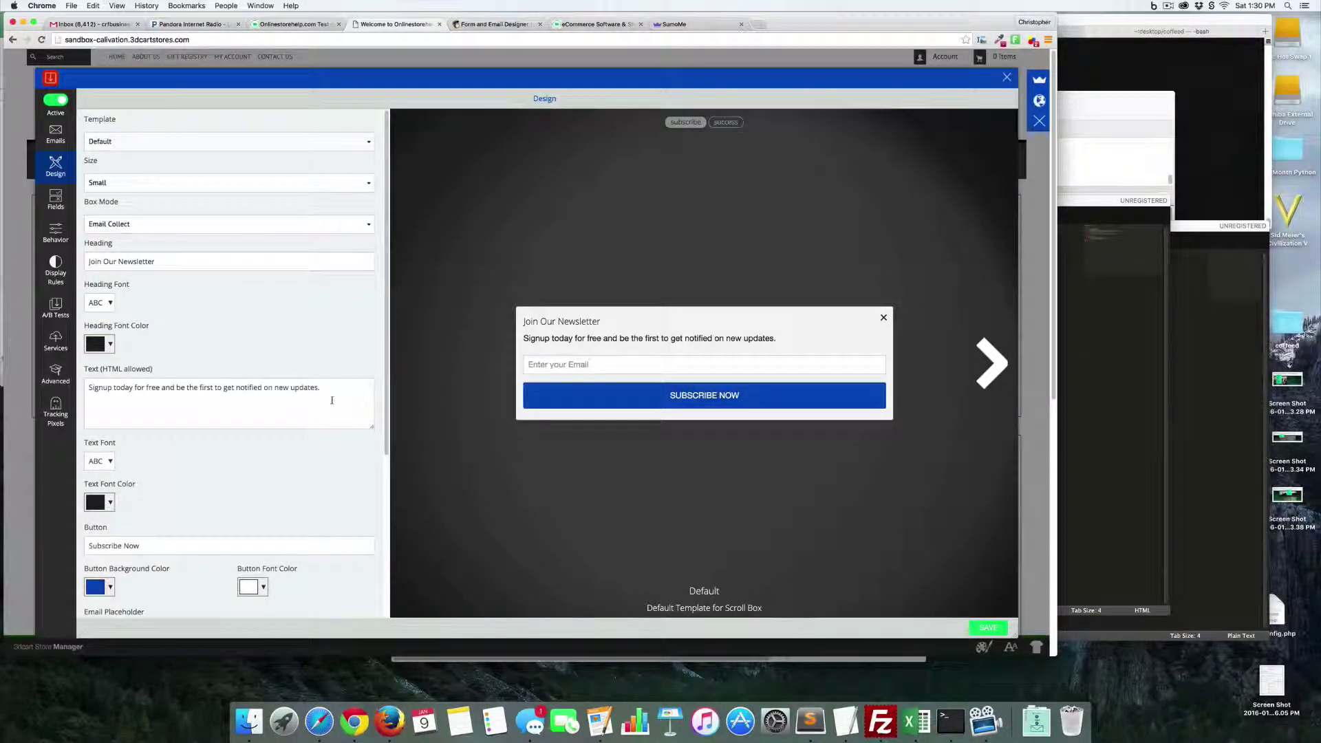
{"action": "triple_click", "coordinate": [313, 389]}
{"action": "type", "text": "Get your copon"}
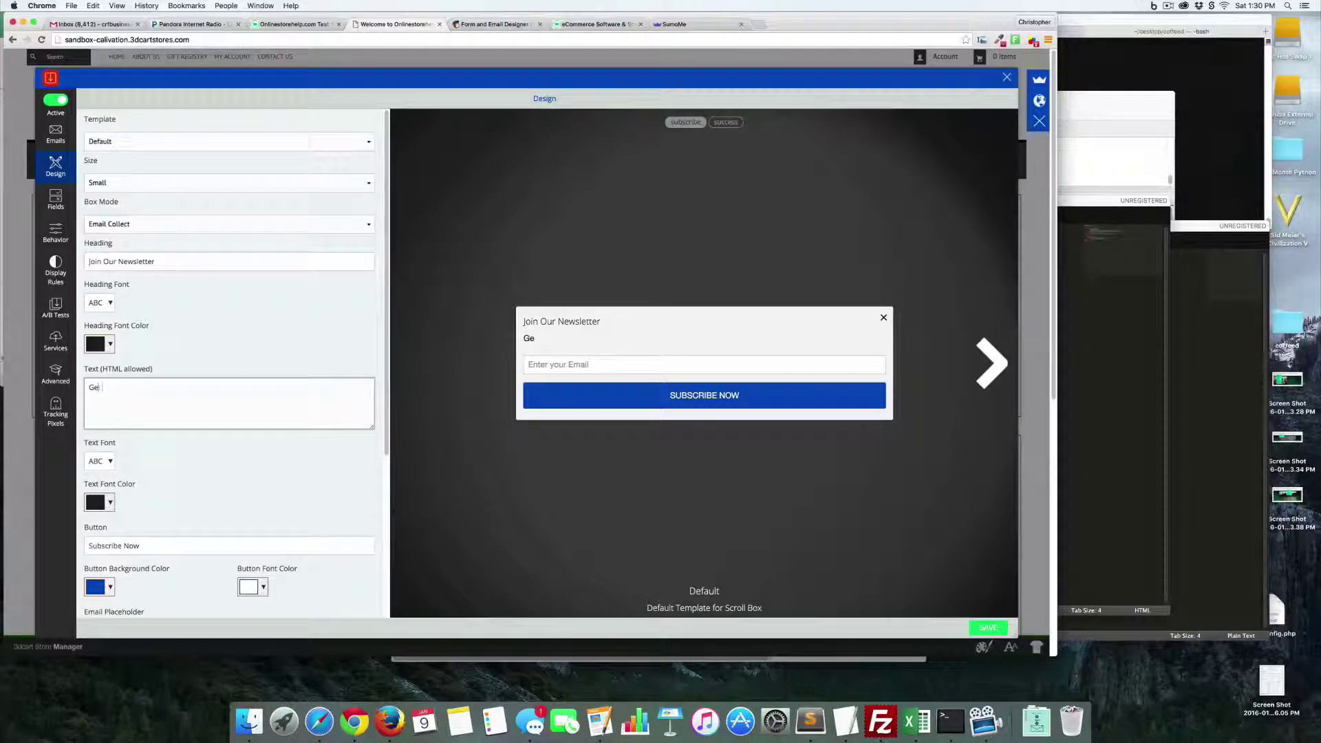
{"action": "key", "text": "BackSpace"}
{"action": "key", "text": "BackSpace"}
{"action": "type", "text": "ur coupon today"}
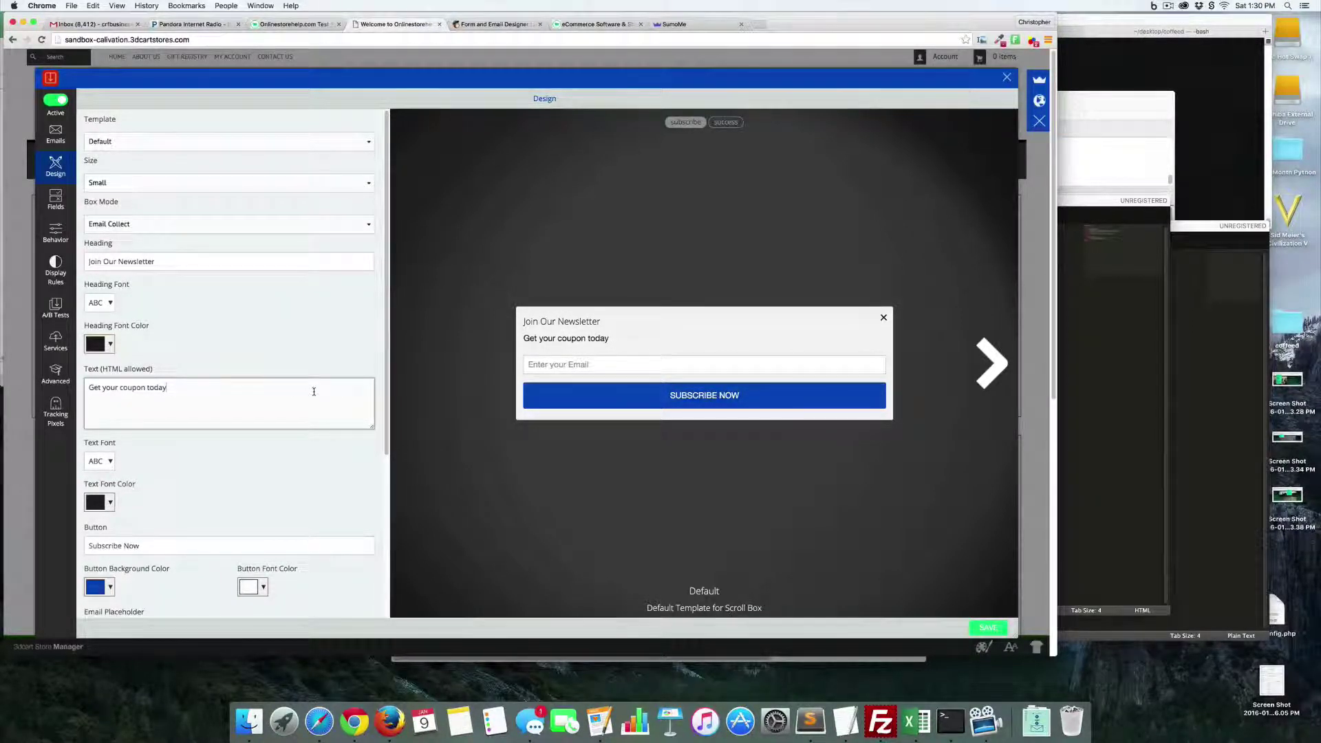
- Make the Scroll Box subscribe button purple, save, and go to Behavior settings
{"action": "scroll", "coordinate": [314, 392], "scroll_direction": "down", "scroll_amount": 5}
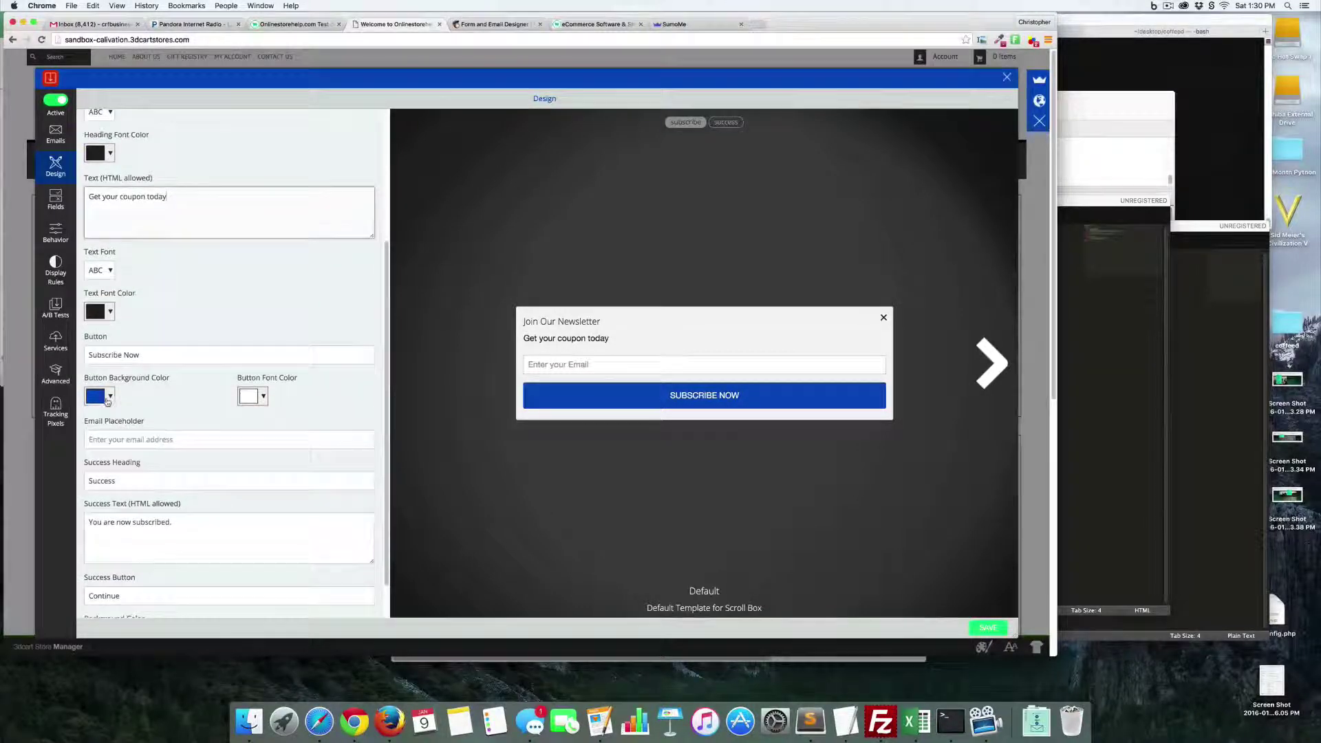
{"action": "left_click", "coordinate": [108, 400]}
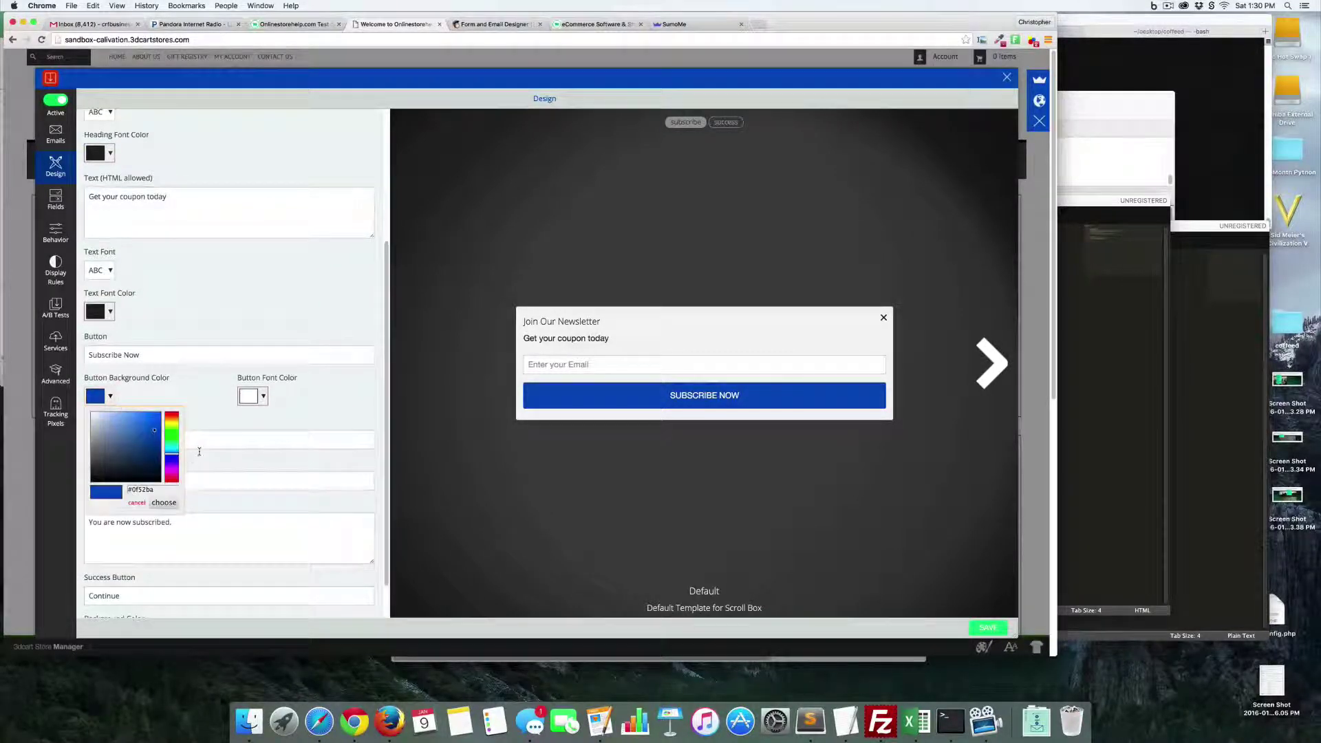
{"action": "left_click", "coordinate": [172, 476]}
{"action": "left_click", "coordinate": [335, 392]}
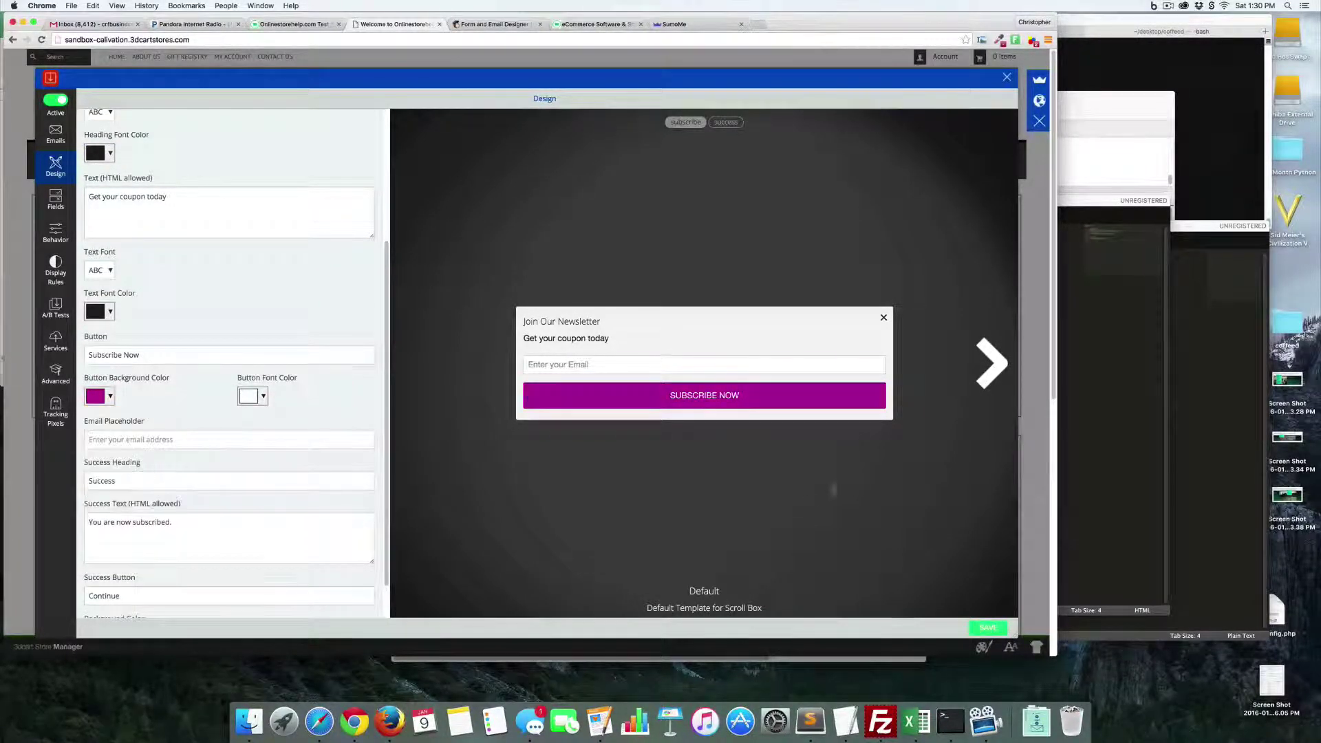
{"action": "left_click", "coordinate": [985, 628]}
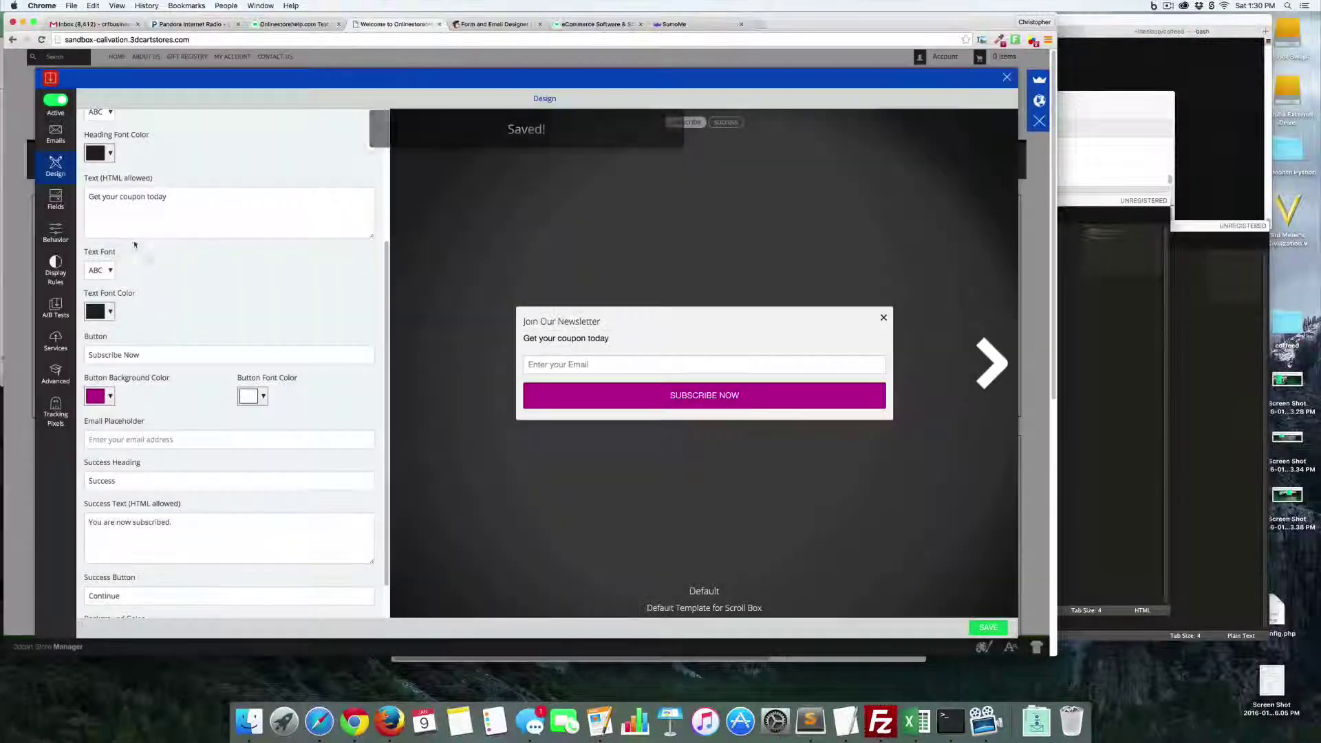
{"action": "left_click", "coordinate": [55, 234]}
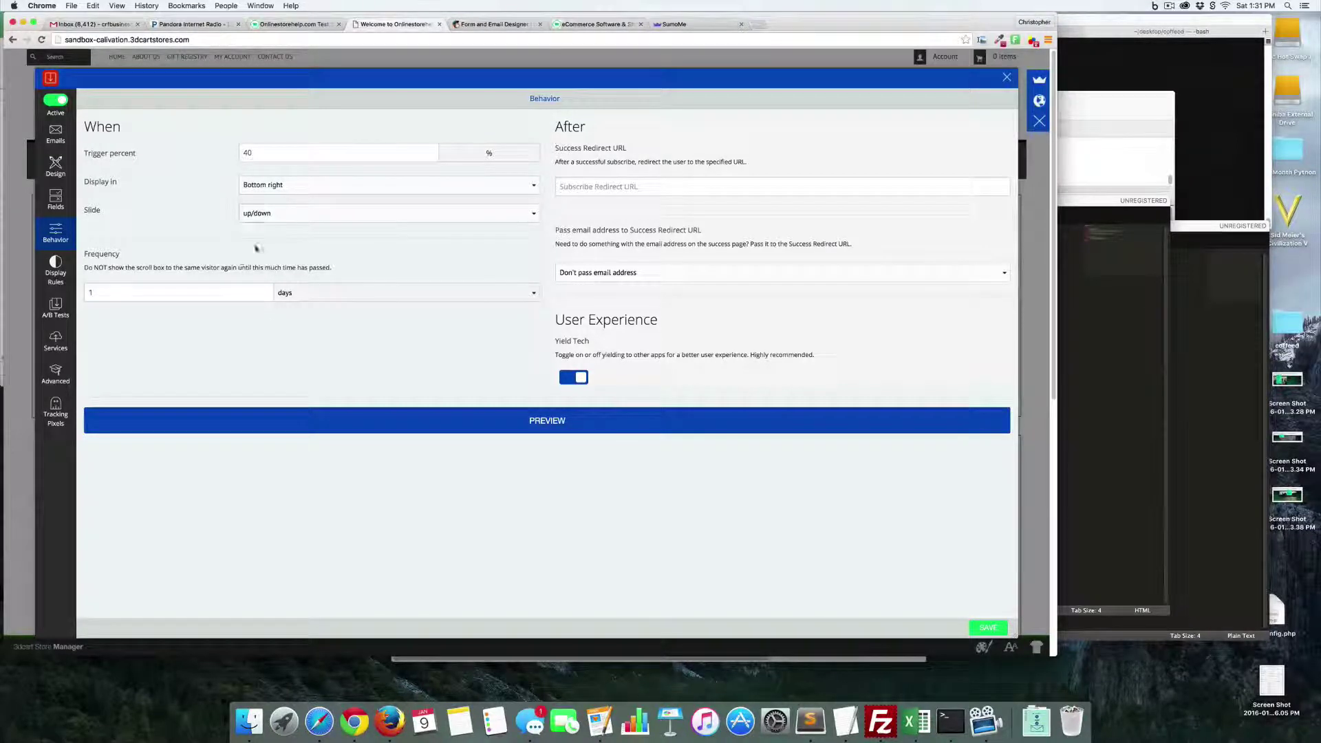
- Make the Scroll Box slide in from the side and save that behaviour change
{"action": "left_click", "coordinate": [329, 213]}
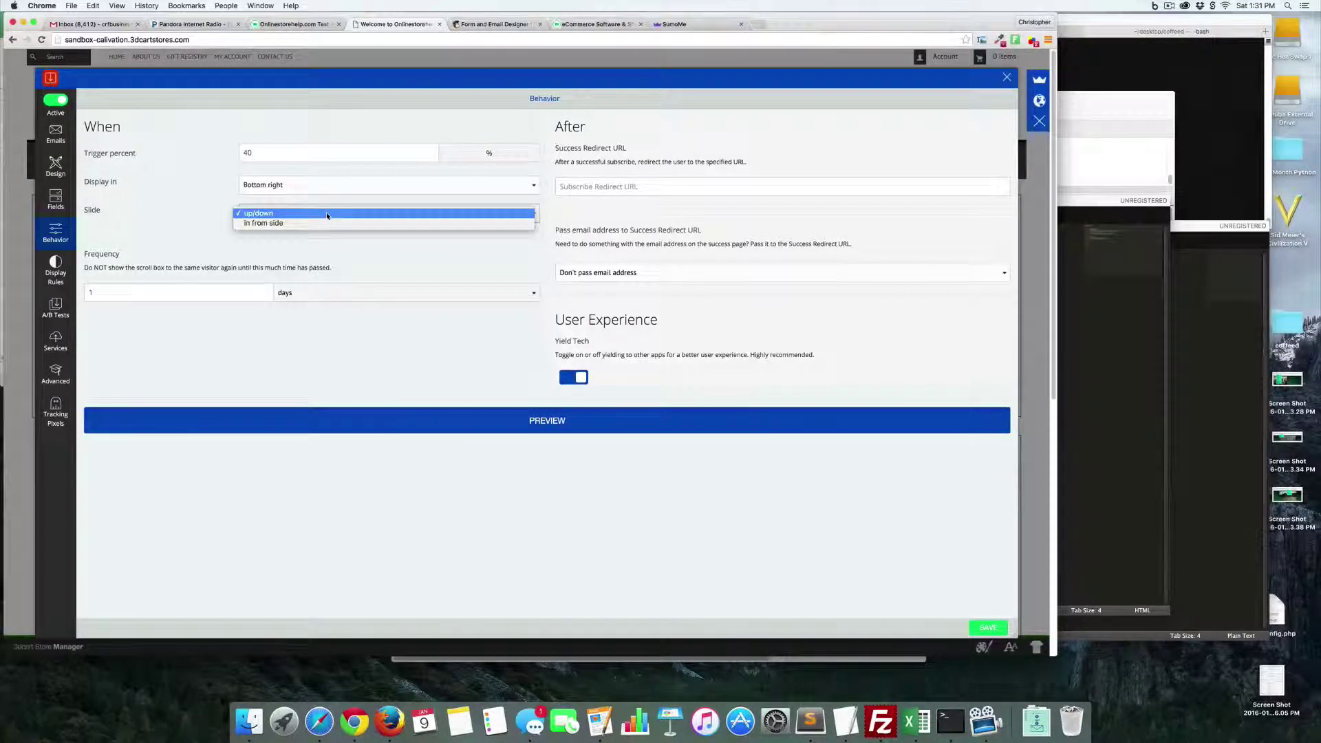
{"action": "left_click", "coordinate": [325, 222]}
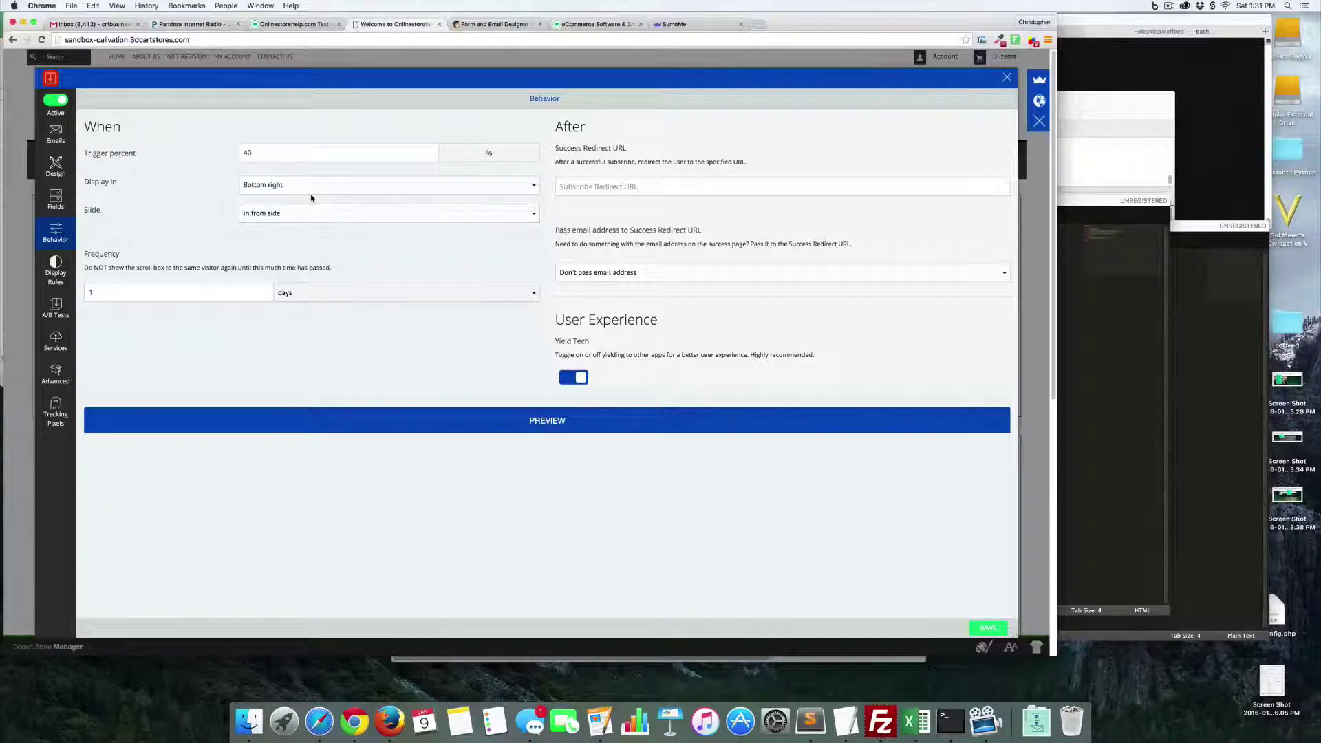
{"action": "left_click", "coordinate": [67, 271]}
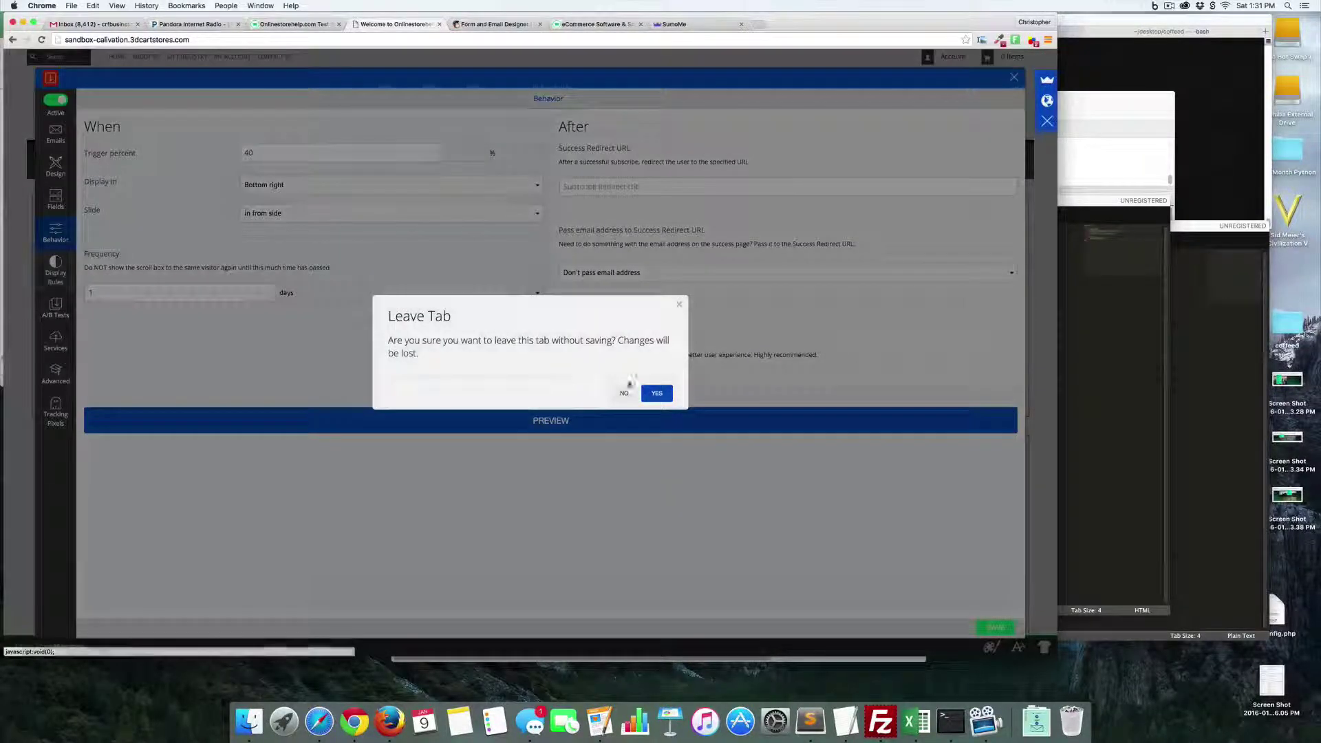
{"action": "left_click", "coordinate": [623, 392]}
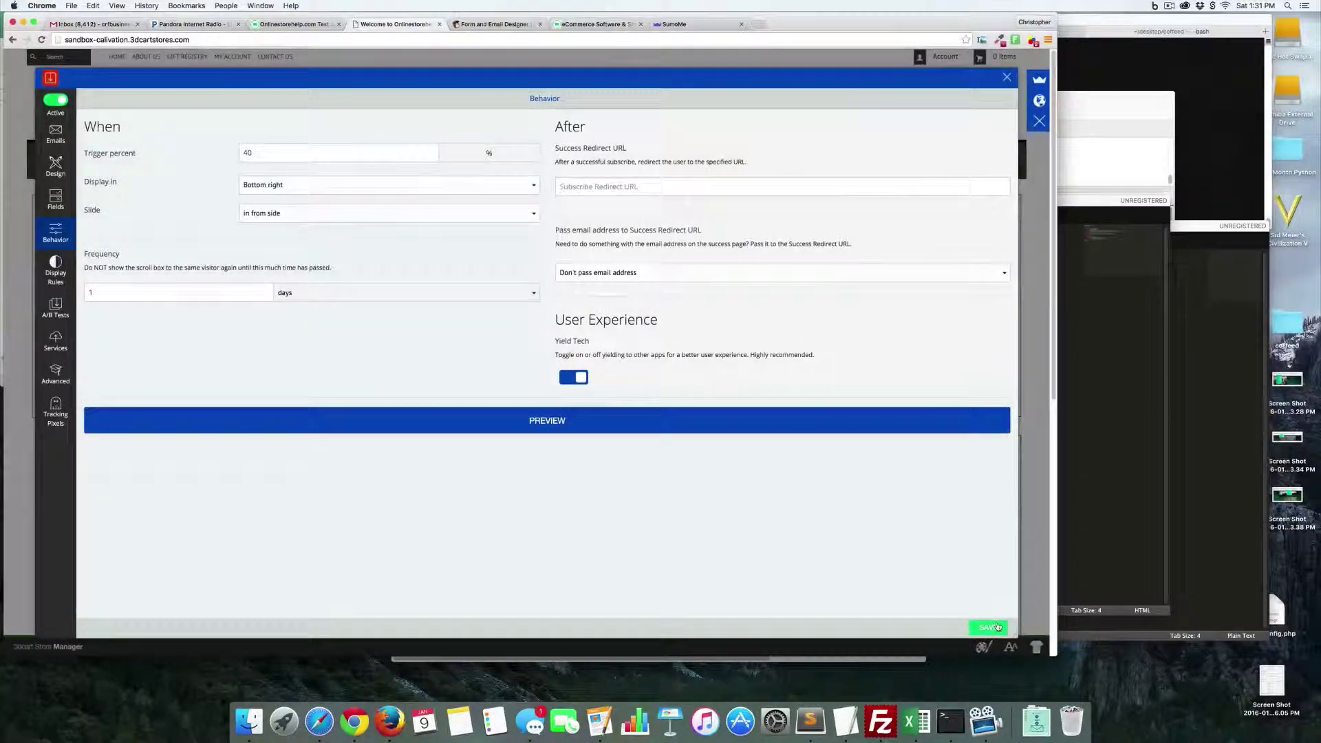
{"action": "left_click", "coordinate": [998, 627]}
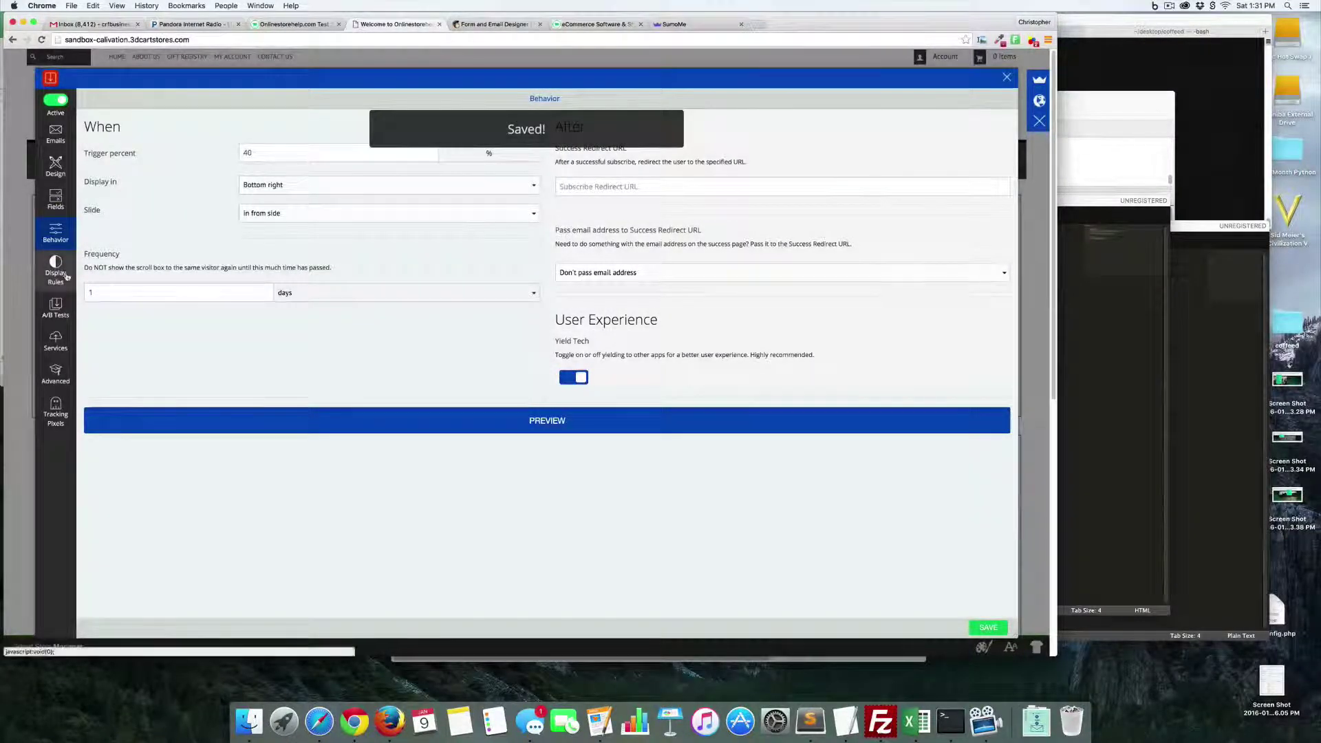
- Send Scroll Box signups to the MailChimp 3dCart List, save, and close the SumoMe panels
{"action": "left_click", "coordinate": [66, 275]}
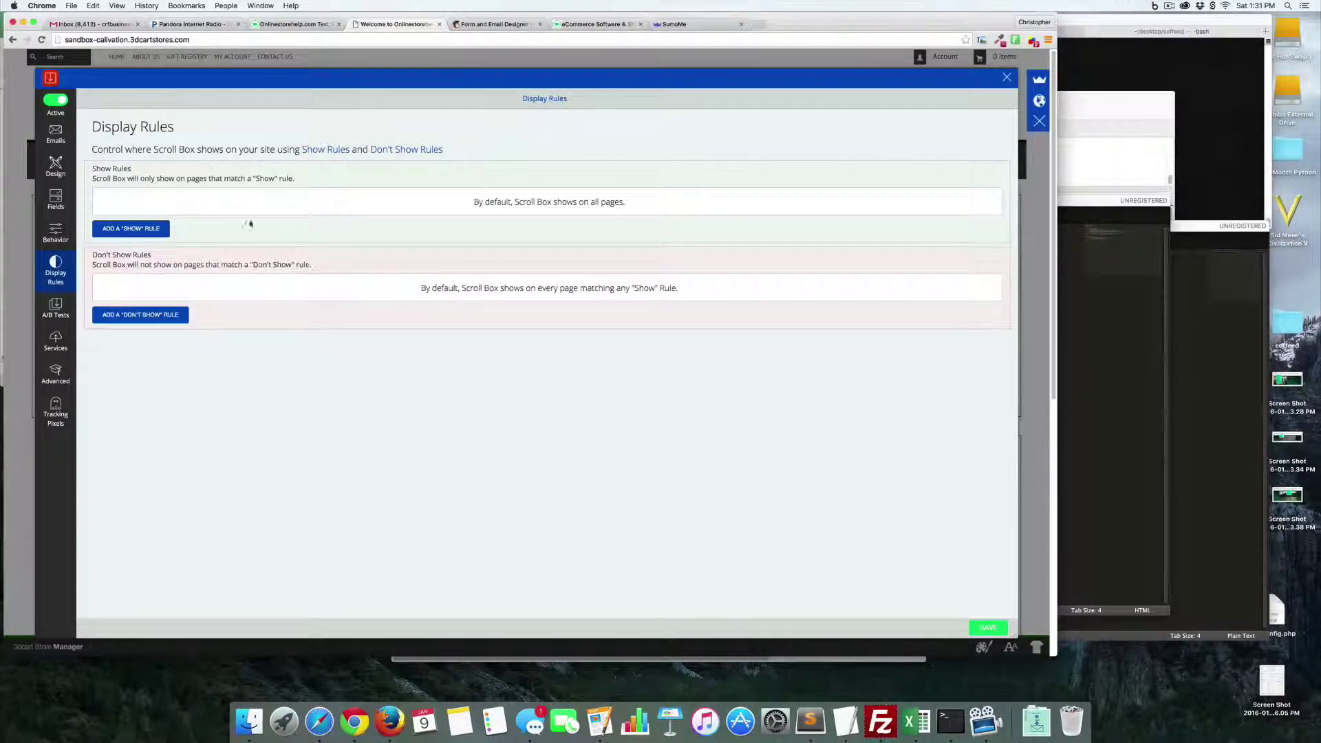
{"action": "left_click", "coordinate": [68, 342]}
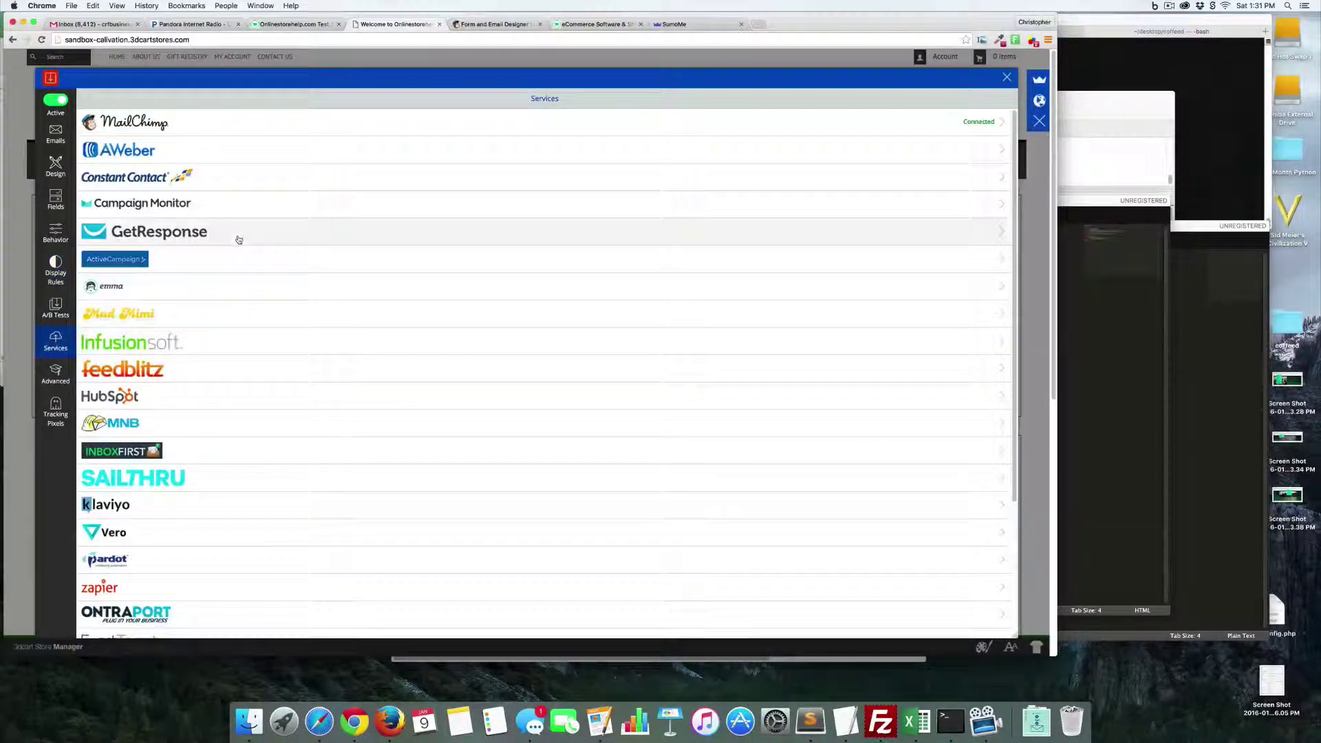
{"action": "left_click", "coordinate": [169, 129]}
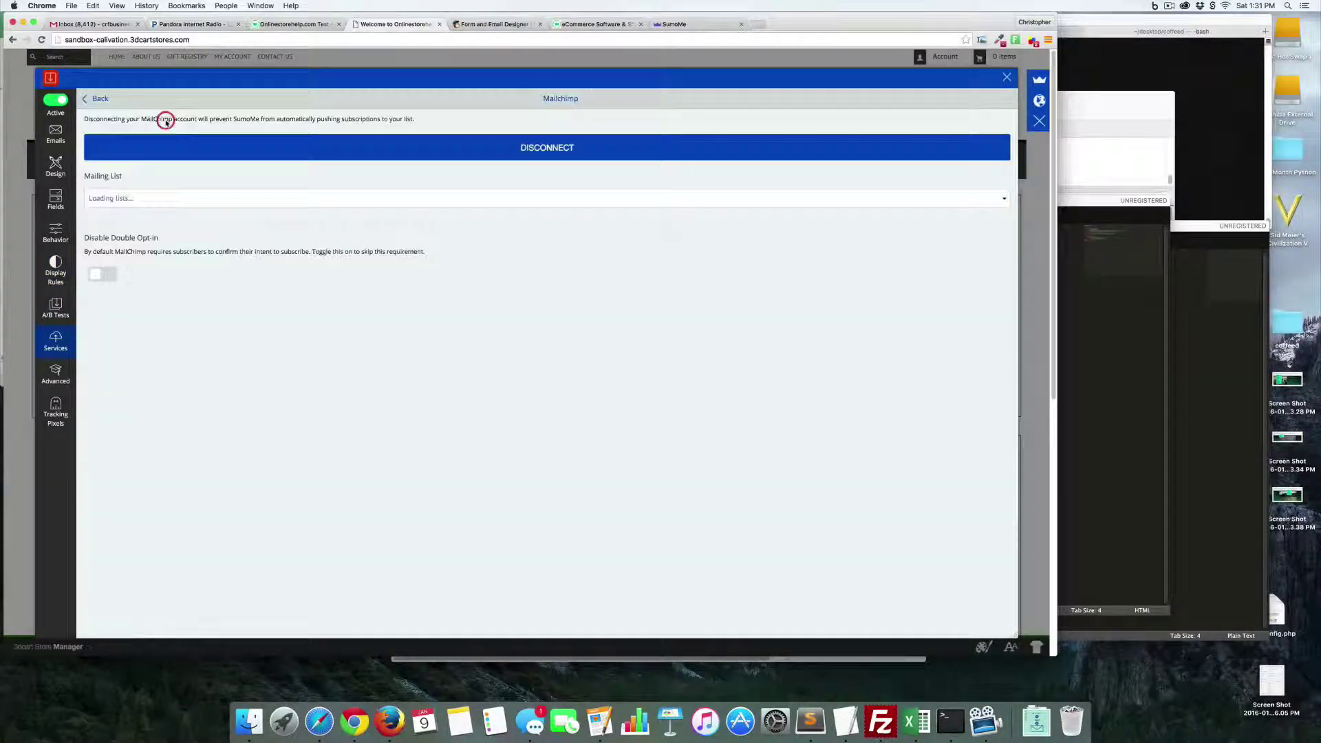
{"action": "left_click", "coordinate": [209, 198]}
{"action": "left_click", "coordinate": [210, 207]}
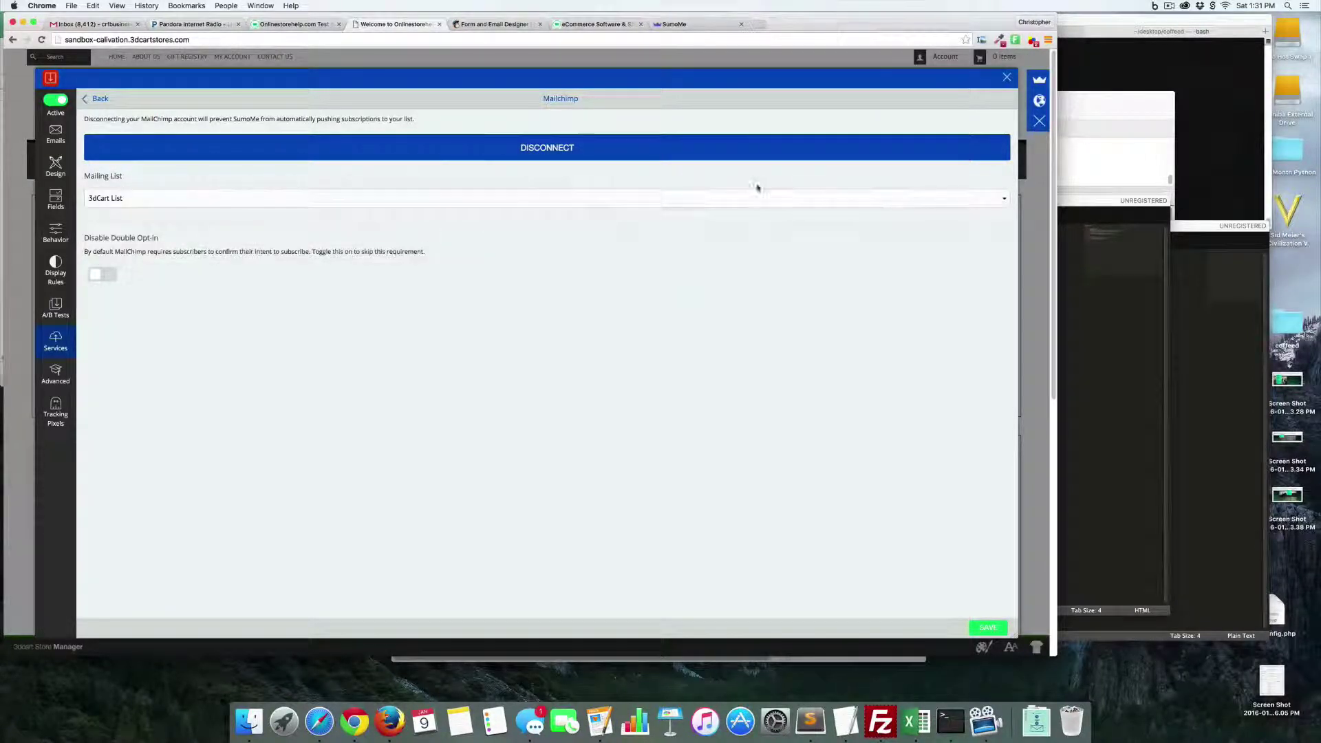
{"action": "left_click", "coordinate": [988, 627]}
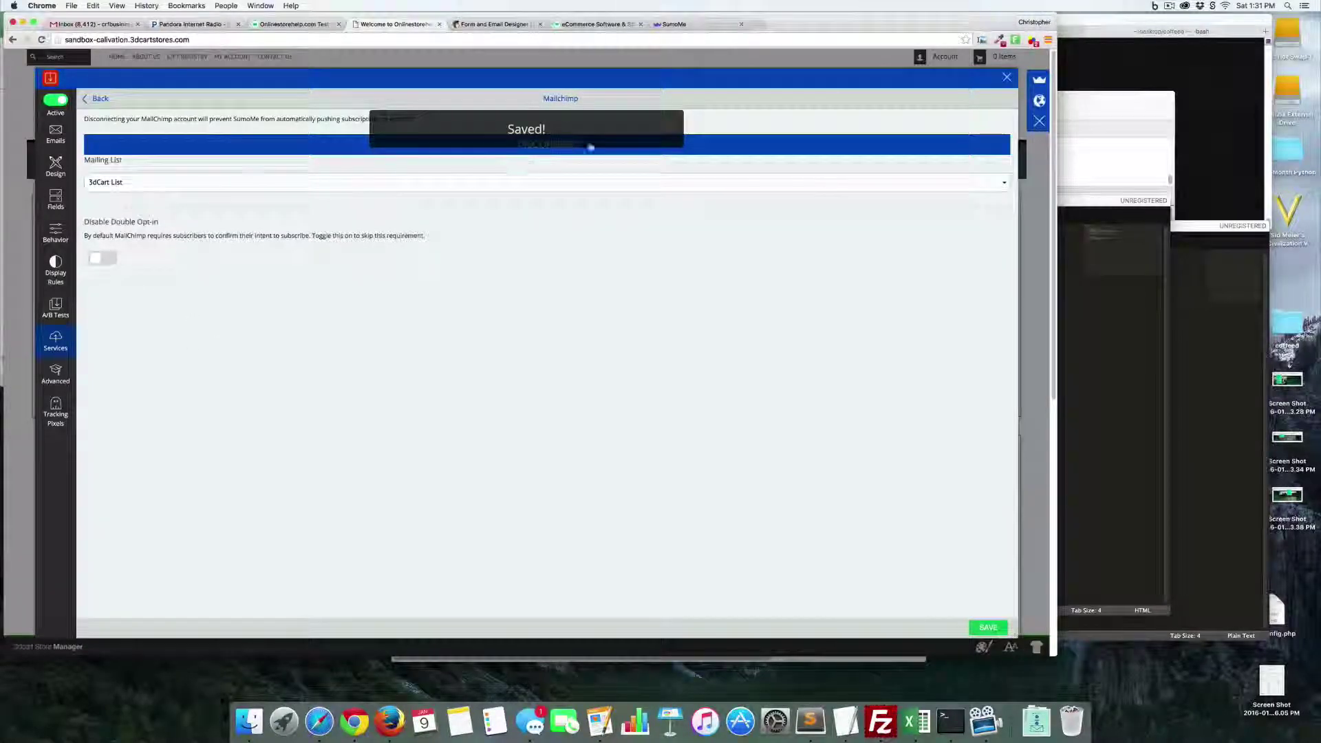
{"action": "left_click", "coordinate": [1006, 77]}
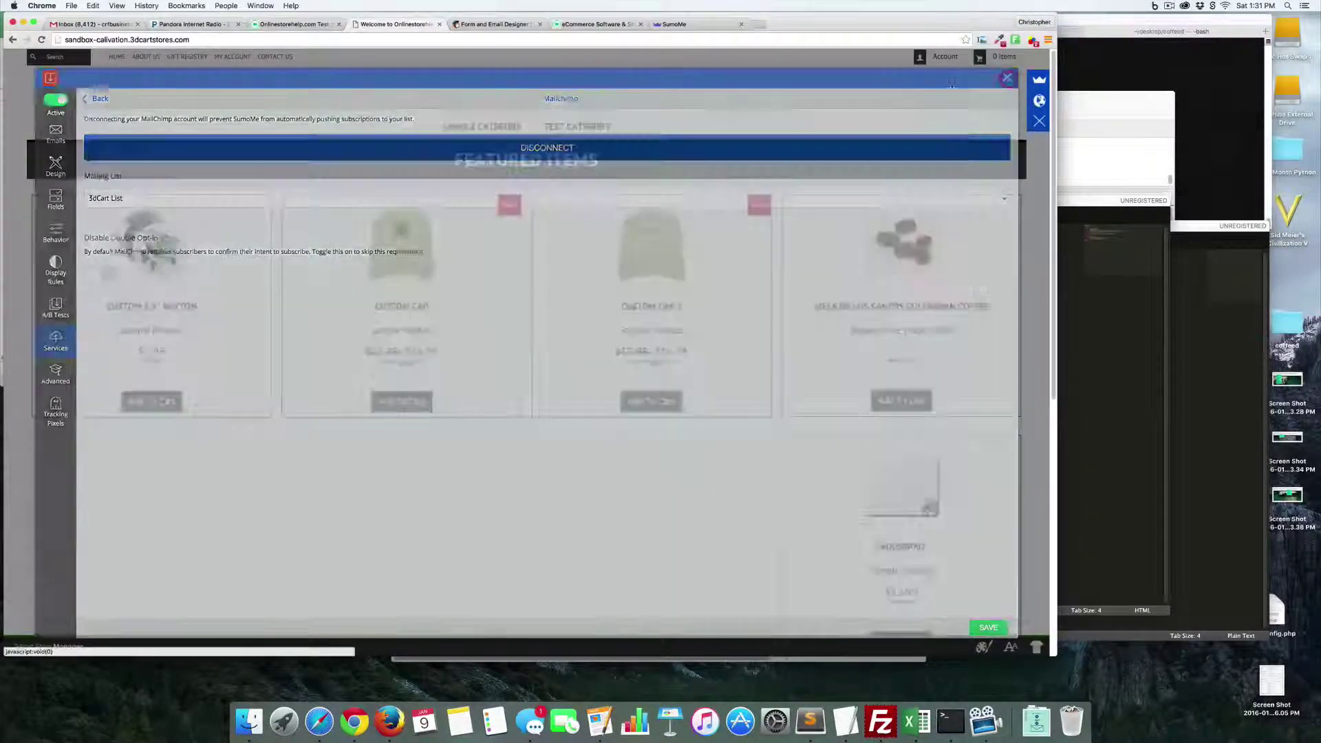
{"action": "left_click", "coordinate": [645, 259]}
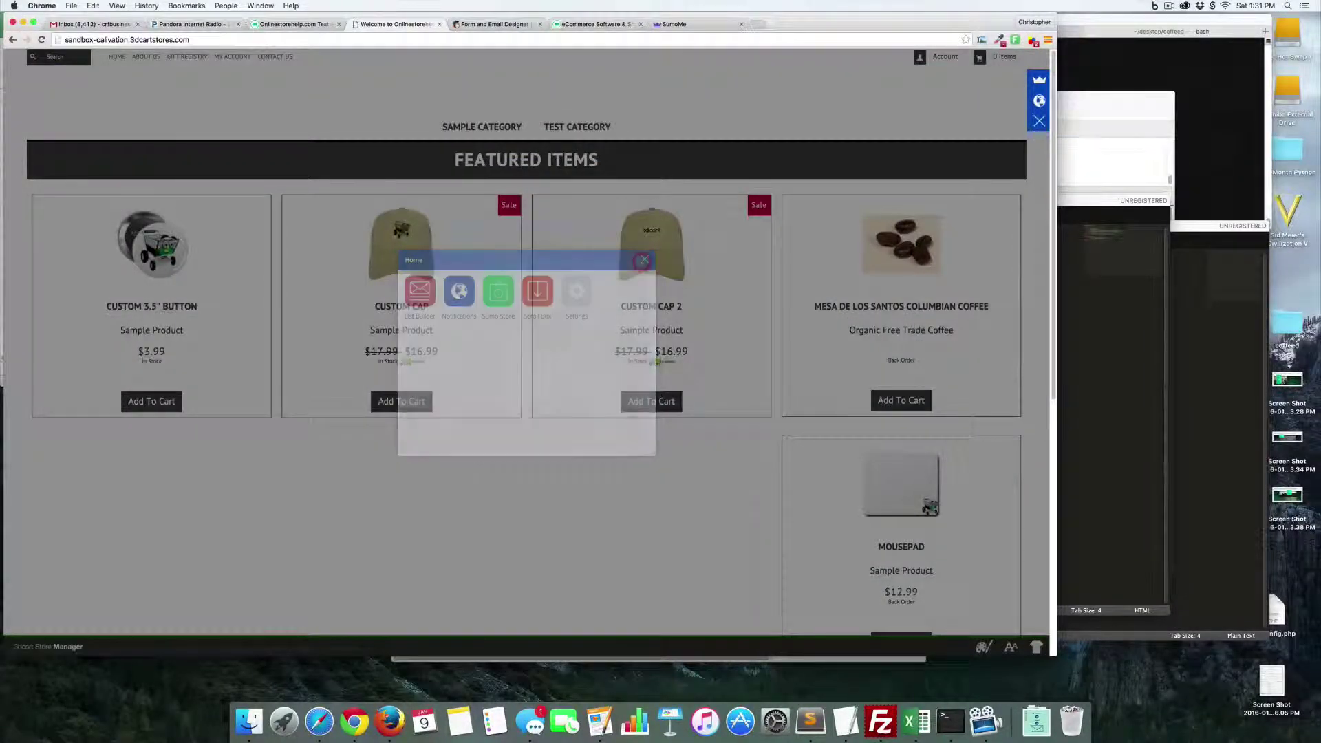
- Reload the store, check the purple Join Our Newsletter box near the footer, and reopen SumoMe Home
{"action": "left_click", "coordinate": [41, 39]}
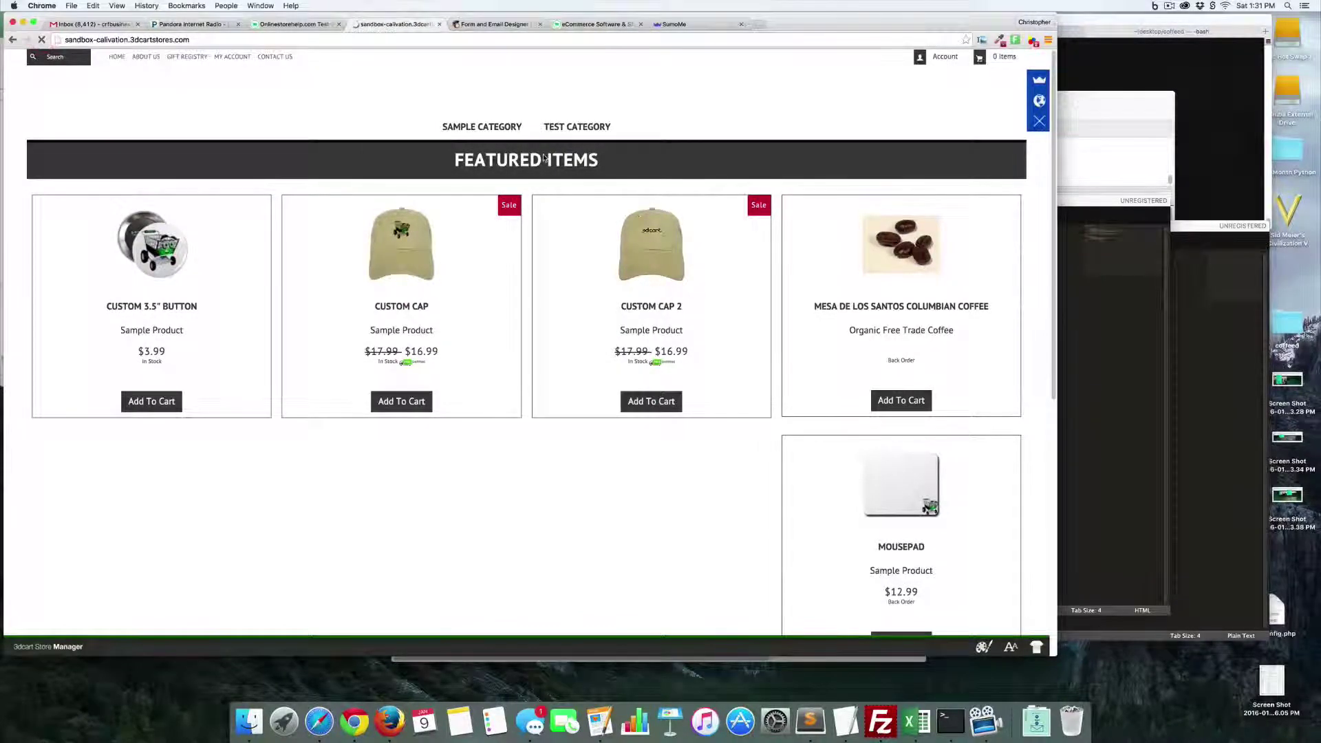
{"action": "scroll", "coordinate": [540, 153], "scroll_direction": "down", "scroll_amount": 6}
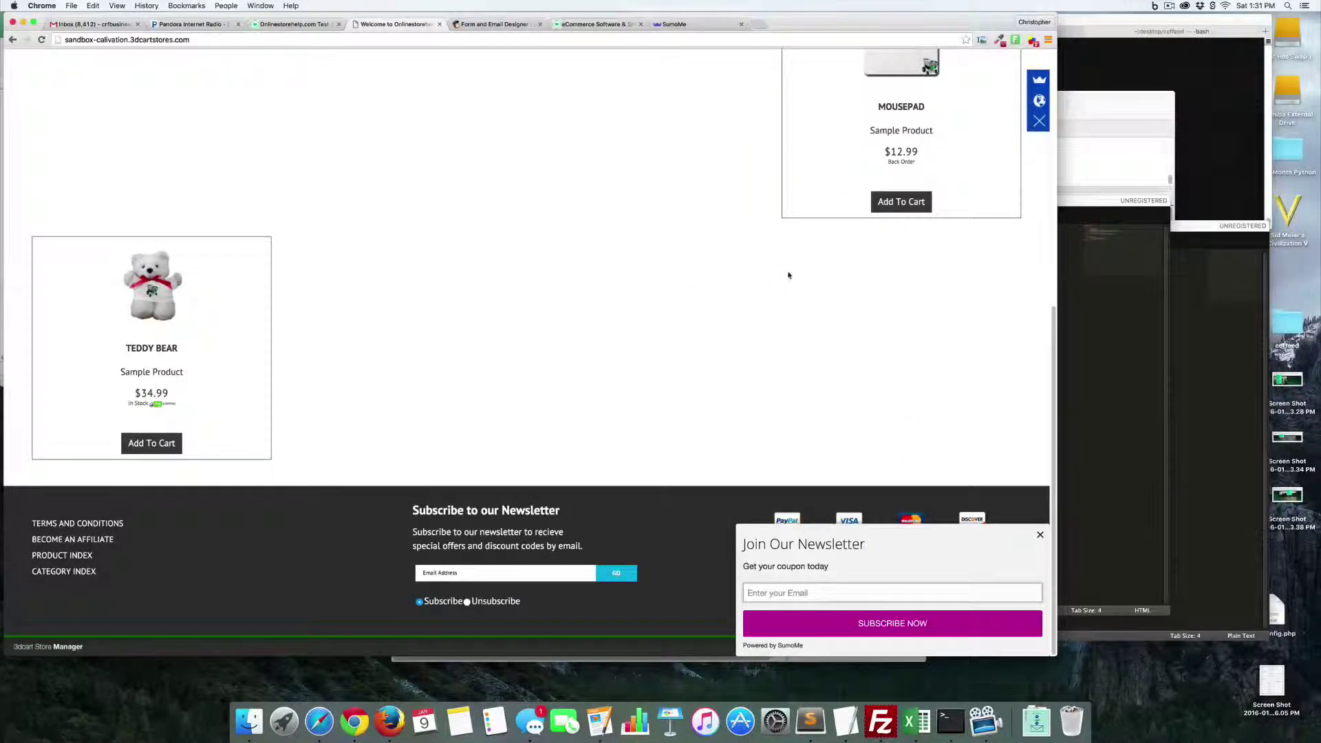
{"action": "left_click", "coordinate": [1039, 80]}
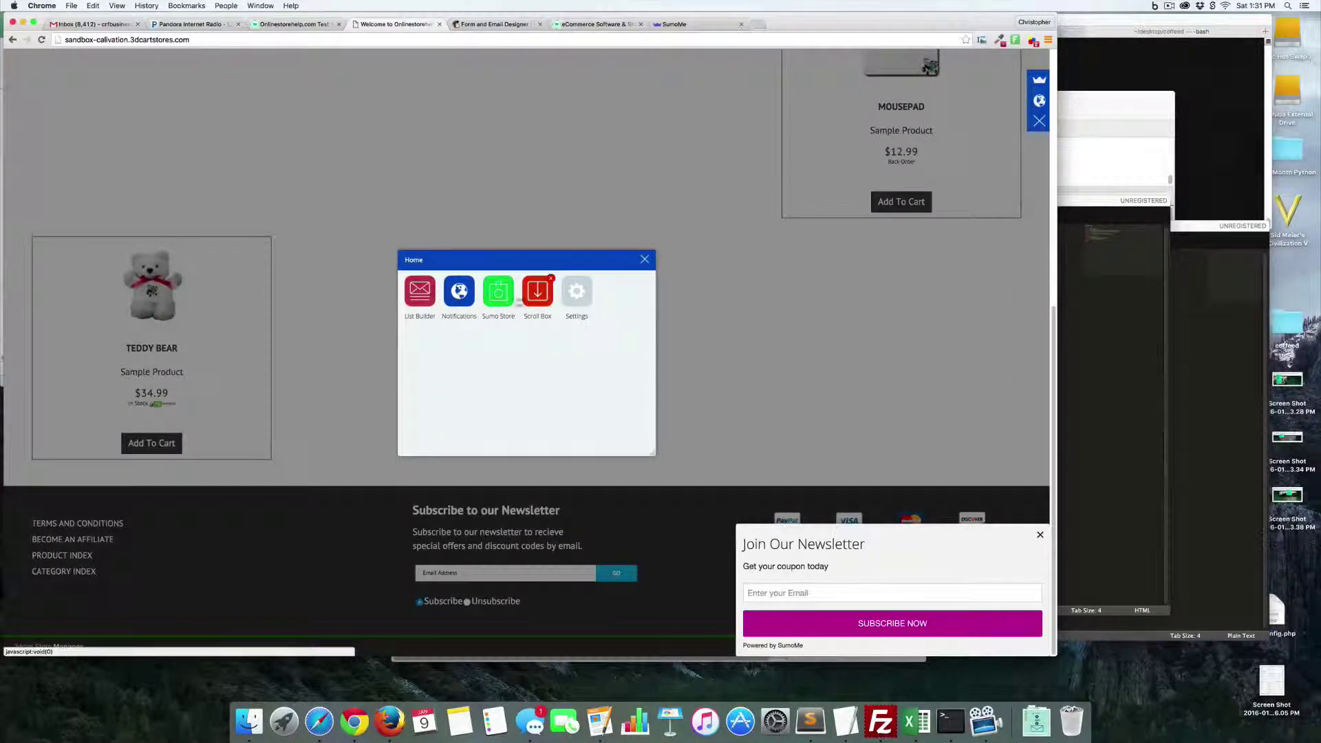
- Browse the Sumo Store to the Sharing apps and open the free Share app's details
{"action": "left_click", "coordinate": [500, 303]}
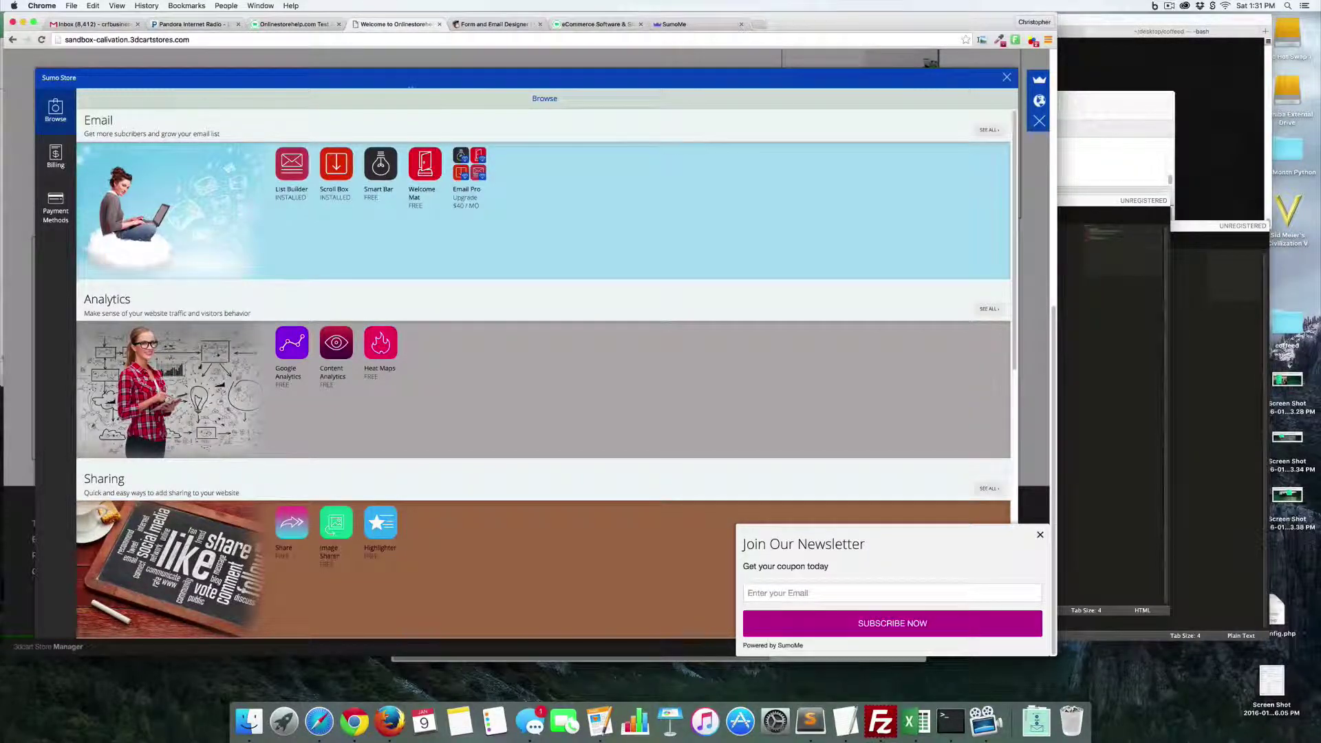
{"action": "scroll", "coordinate": [481, 307], "scroll_direction": "down", "scroll_amount": 3}
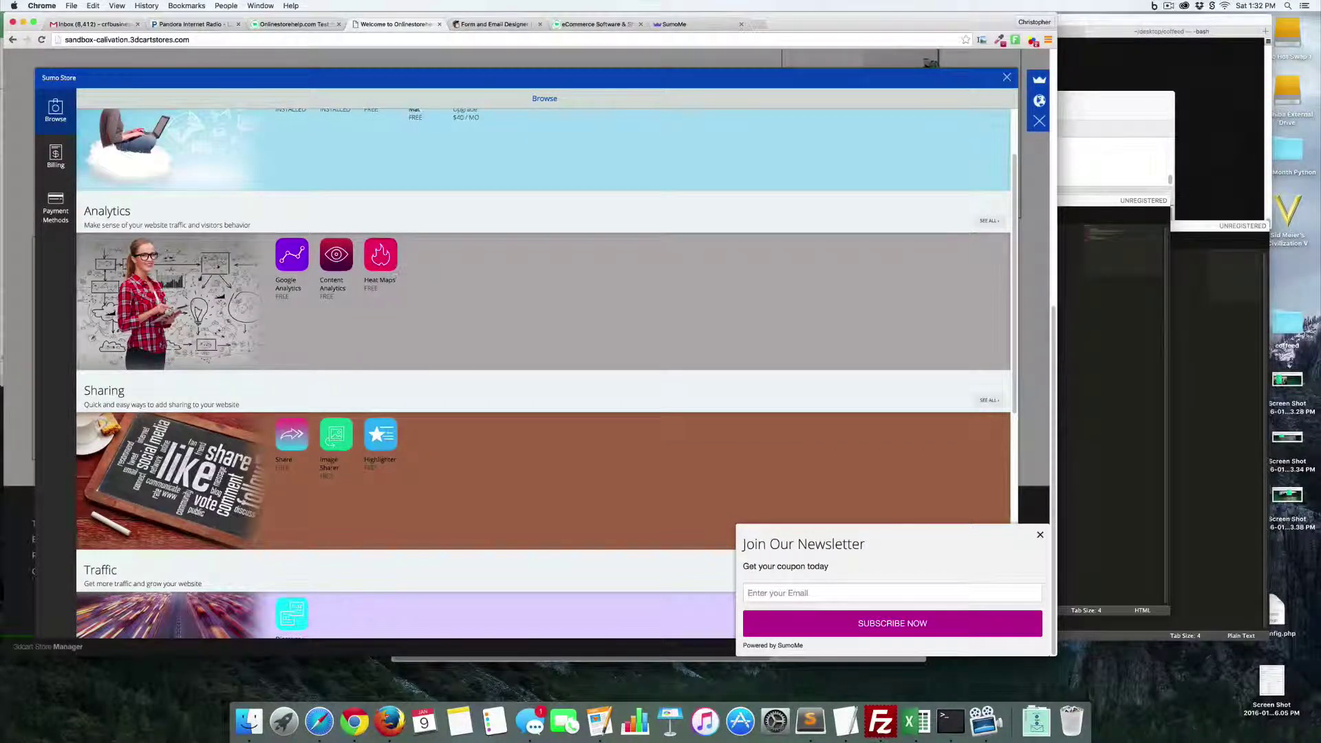
{"action": "scroll", "coordinate": [428, 314], "scroll_direction": "down", "scroll_amount": 2}
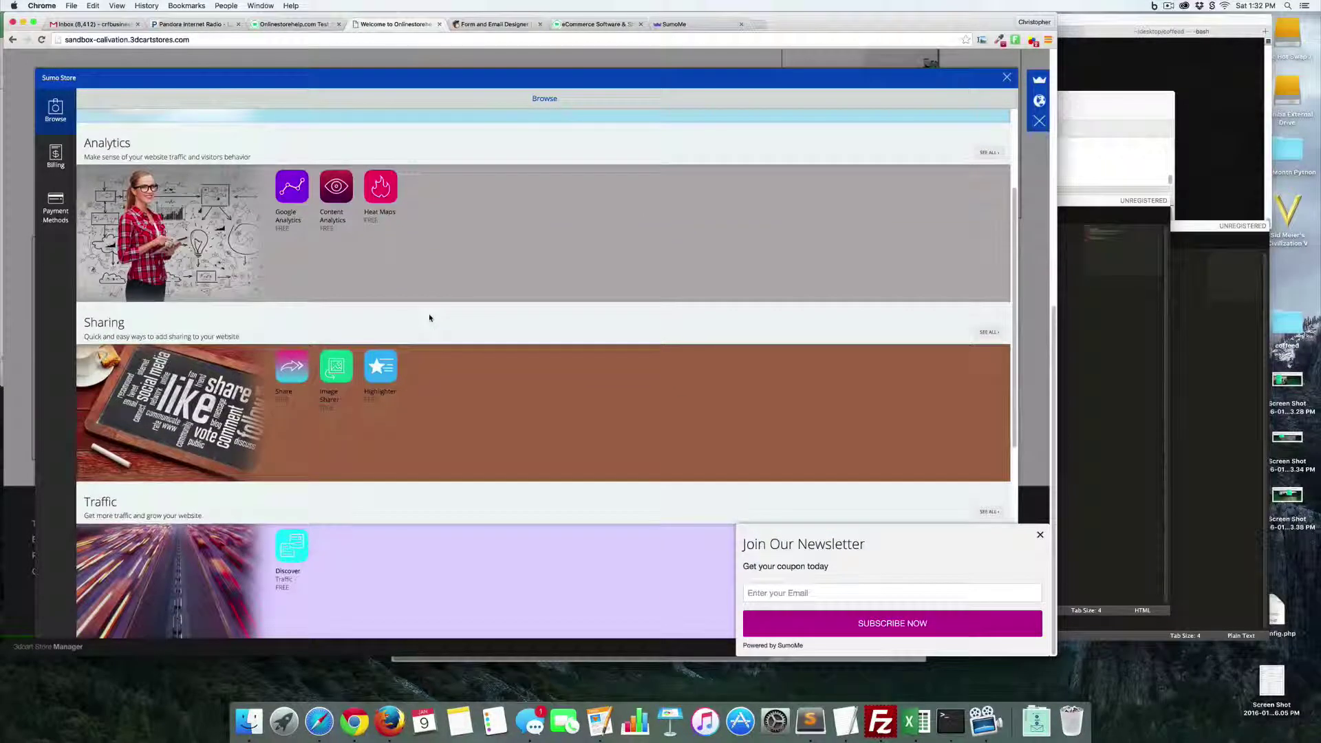
{"action": "scroll", "coordinate": [429, 318], "scroll_direction": "down", "scroll_amount": 6}
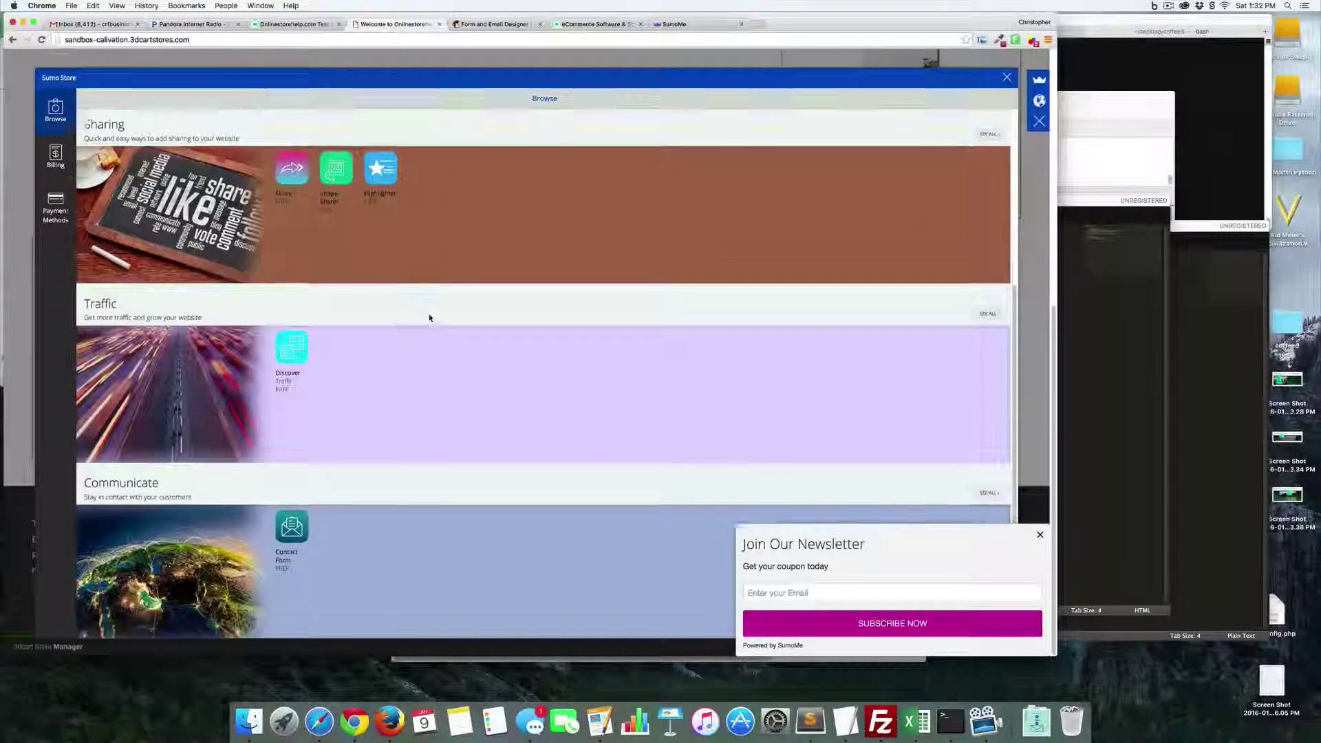
{"action": "scroll", "coordinate": [429, 318], "scroll_direction": "down", "scroll_amount": 3}
{"action": "scroll", "coordinate": [405, 424], "scroll_direction": "up", "scroll_amount": 4}
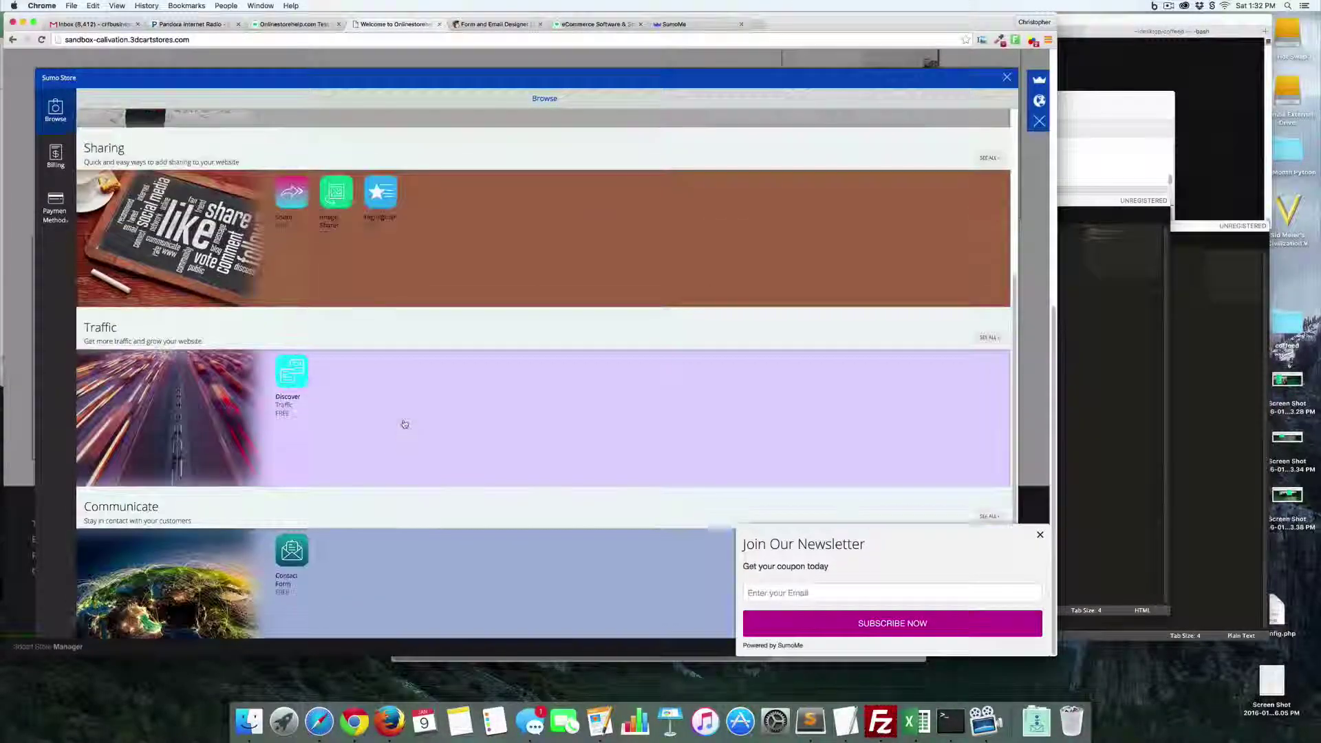
{"action": "scroll", "coordinate": [404, 425], "scroll_direction": "up", "scroll_amount": 3}
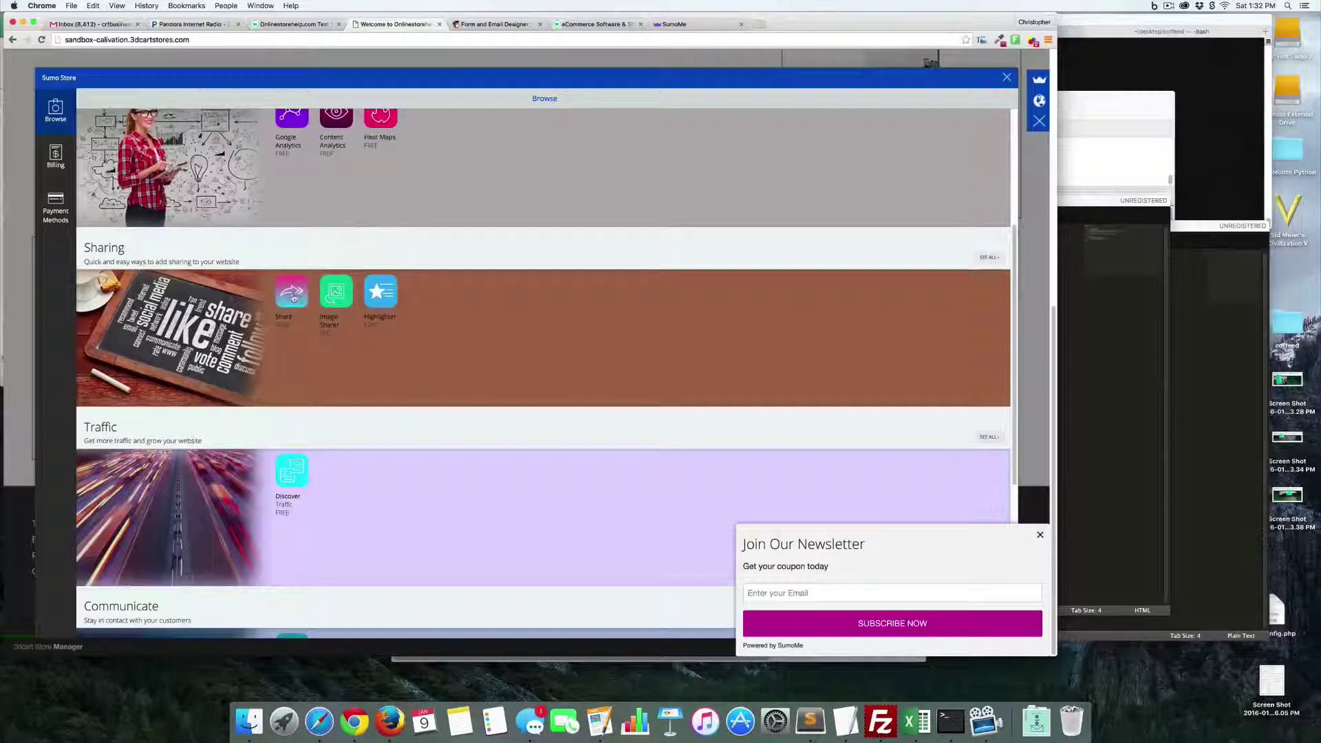
{"action": "left_click", "coordinate": [291, 294]}
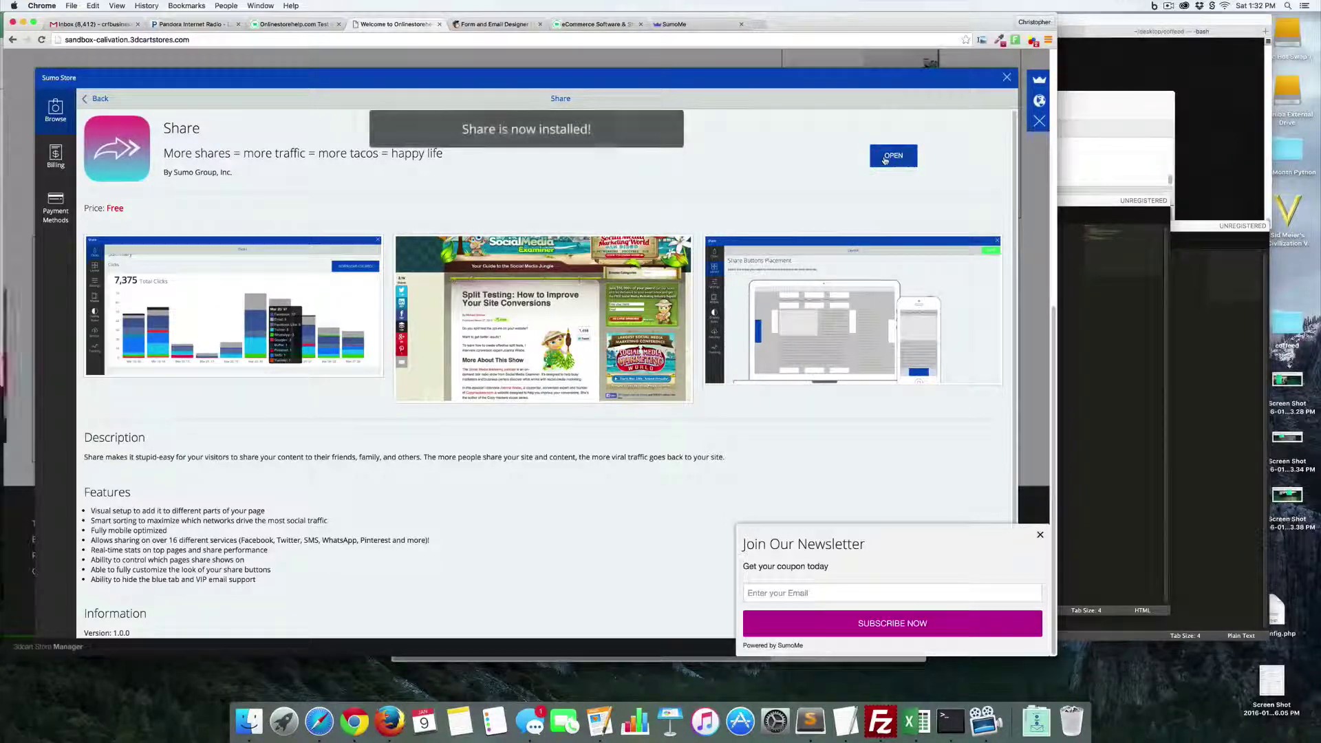
- Open the installed Share app on the FREE plan and review its Settings, Layout, Inline Sharing and Mobile options
{"action": "left_click", "coordinate": [888, 157]}
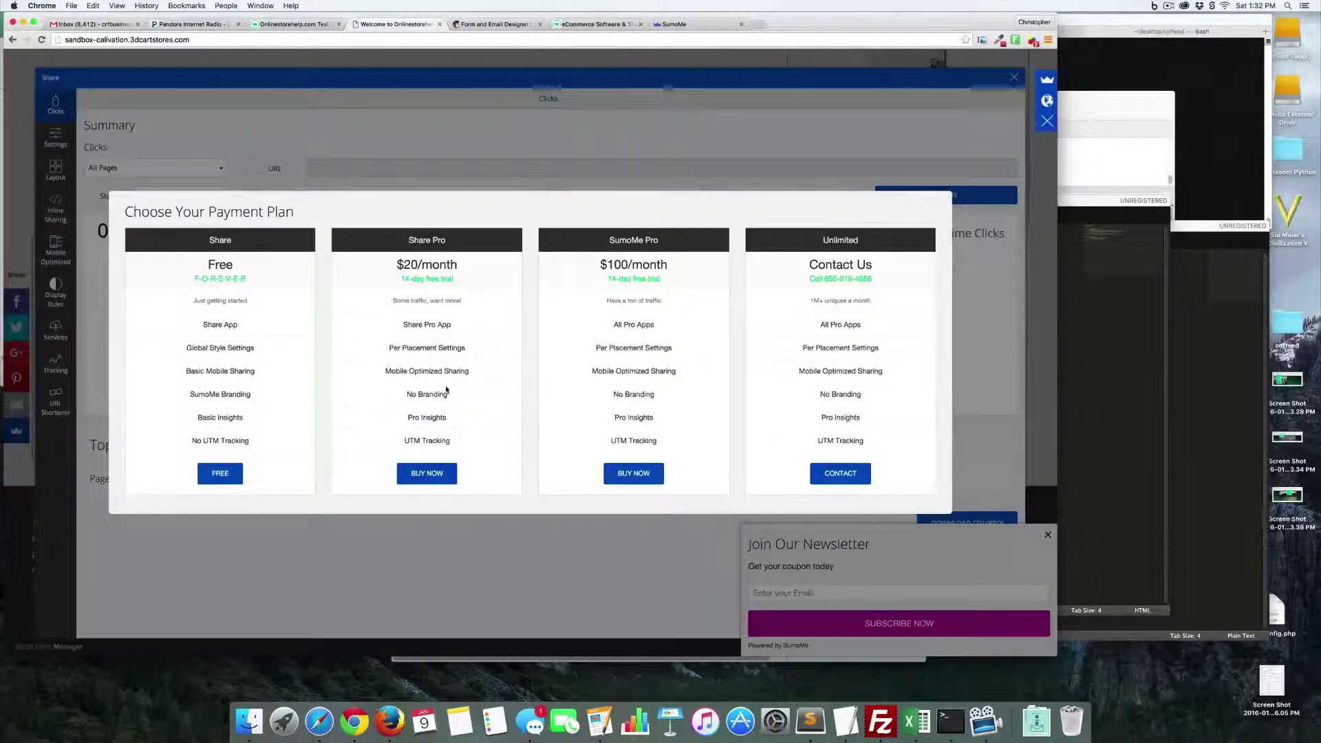
{"action": "left_click", "coordinate": [228, 475]}
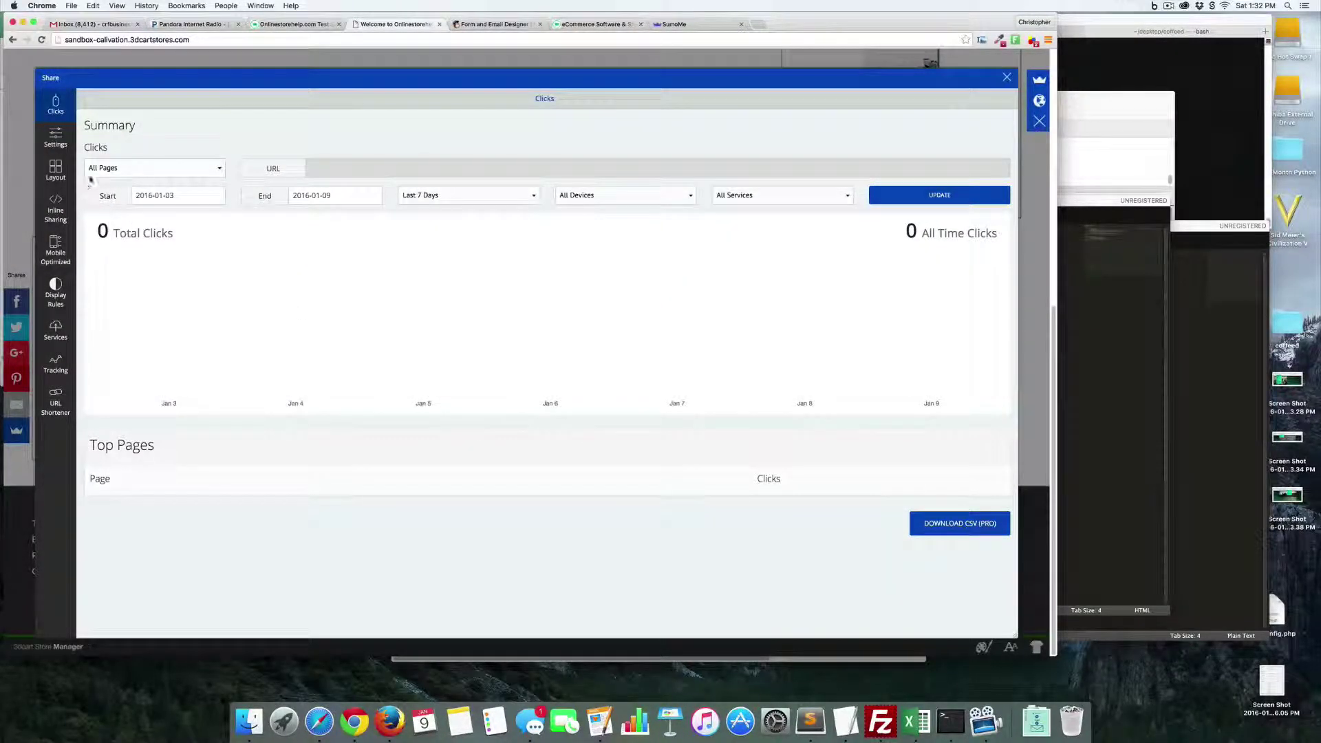
{"action": "left_click", "coordinate": [56, 138]}
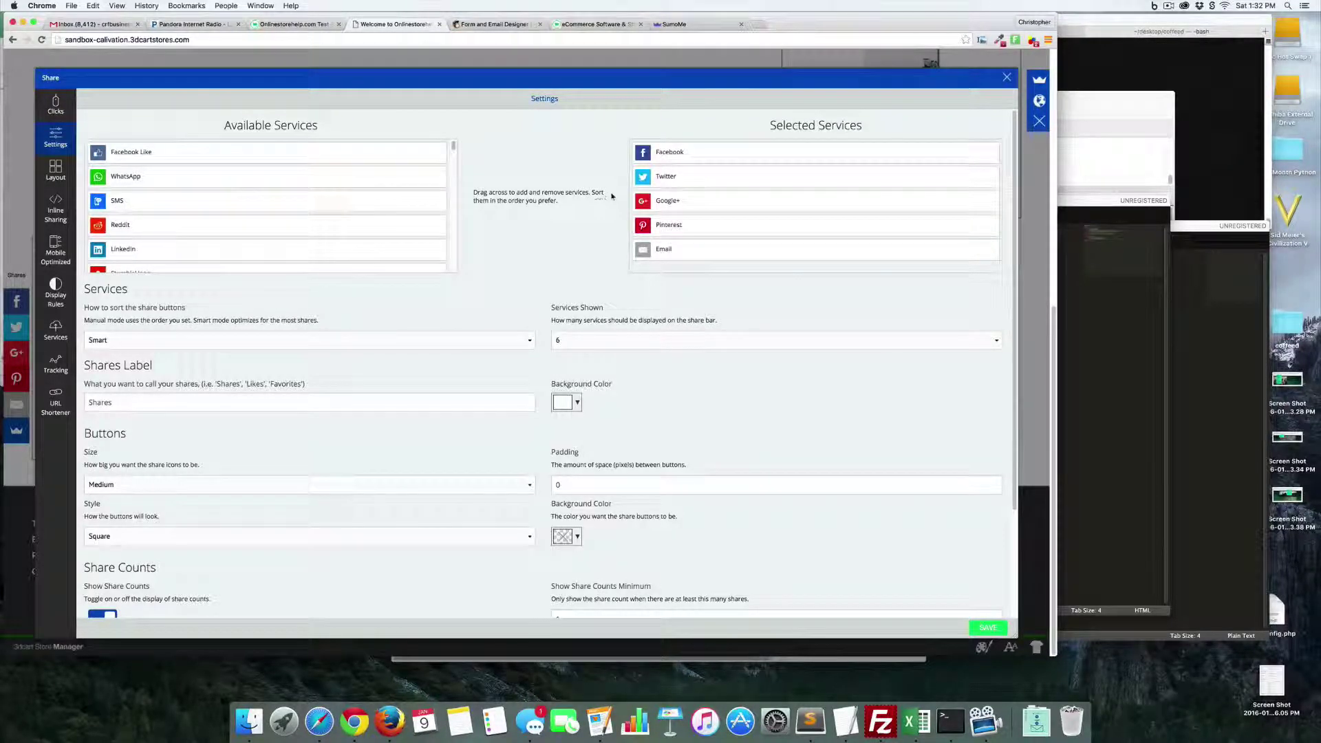
{"action": "left_click", "coordinate": [53, 170]}
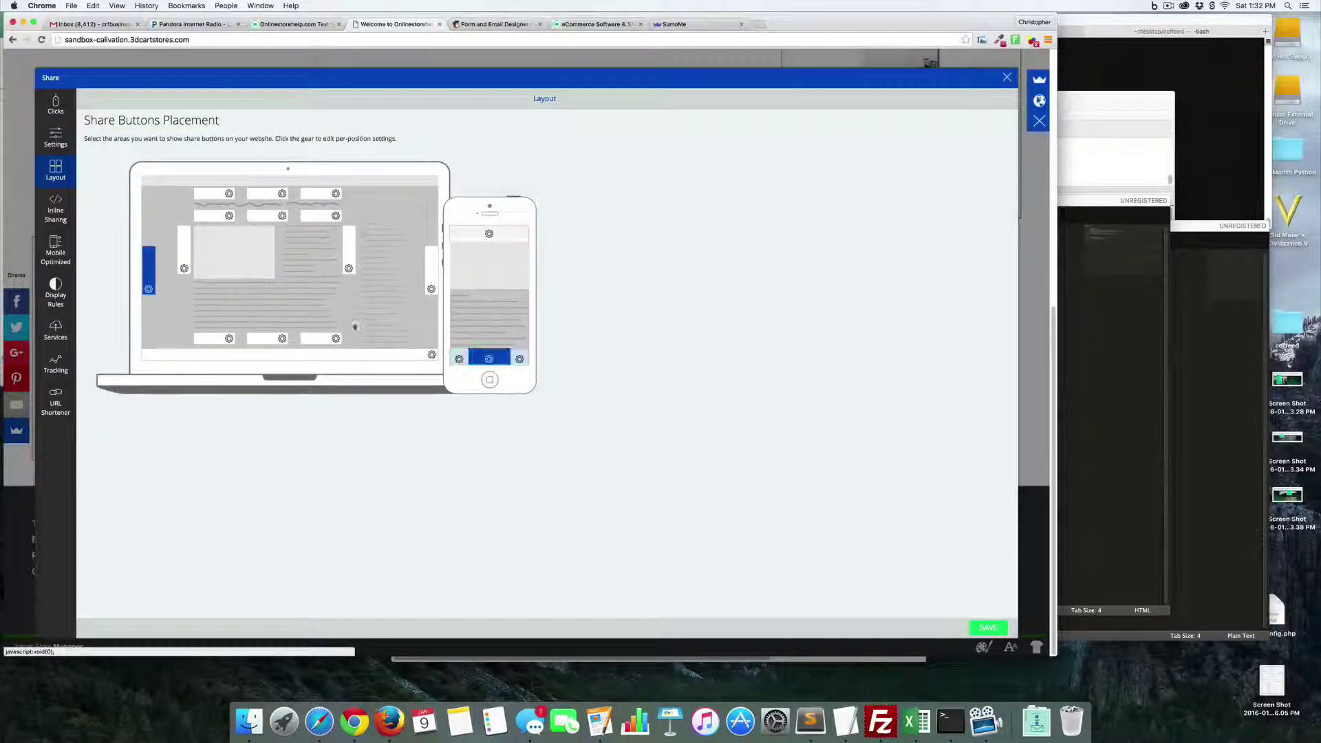
{"action": "left_click", "coordinate": [57, 217]}
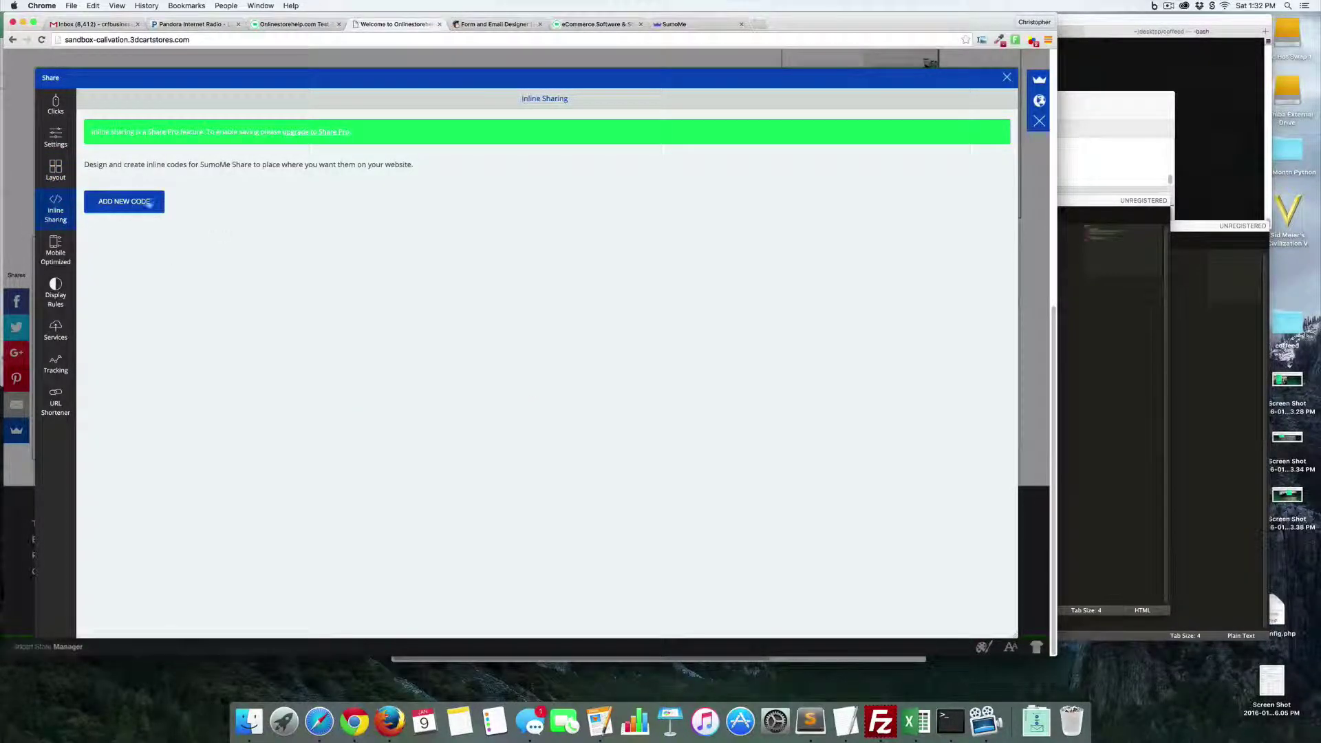
{"action": "left_click", "coordinate": [62, 253]}
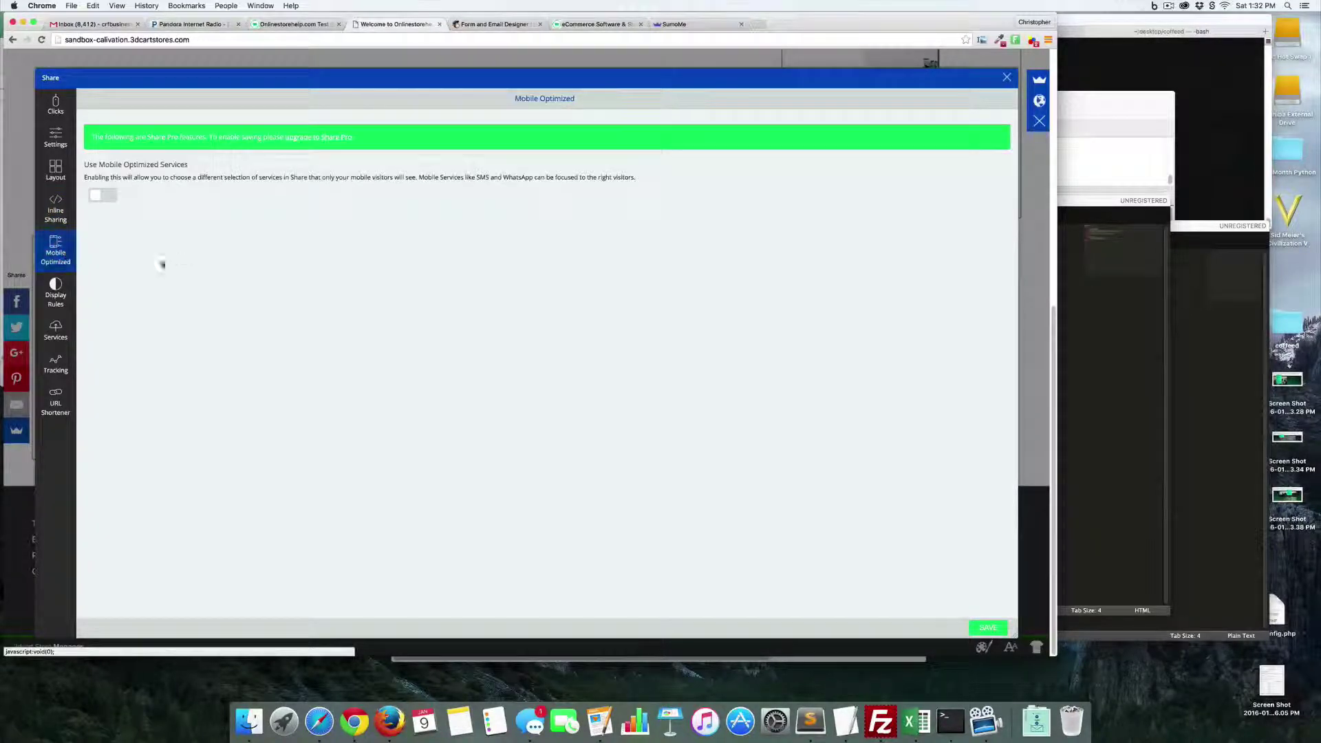
- Review Display Rules, Services and Tracking, then save the URL Shortener left switched off
{"action": "left_click", "coordinate": [67, 301]}
{"action": "left_click", "coordinate": [57, 336]}
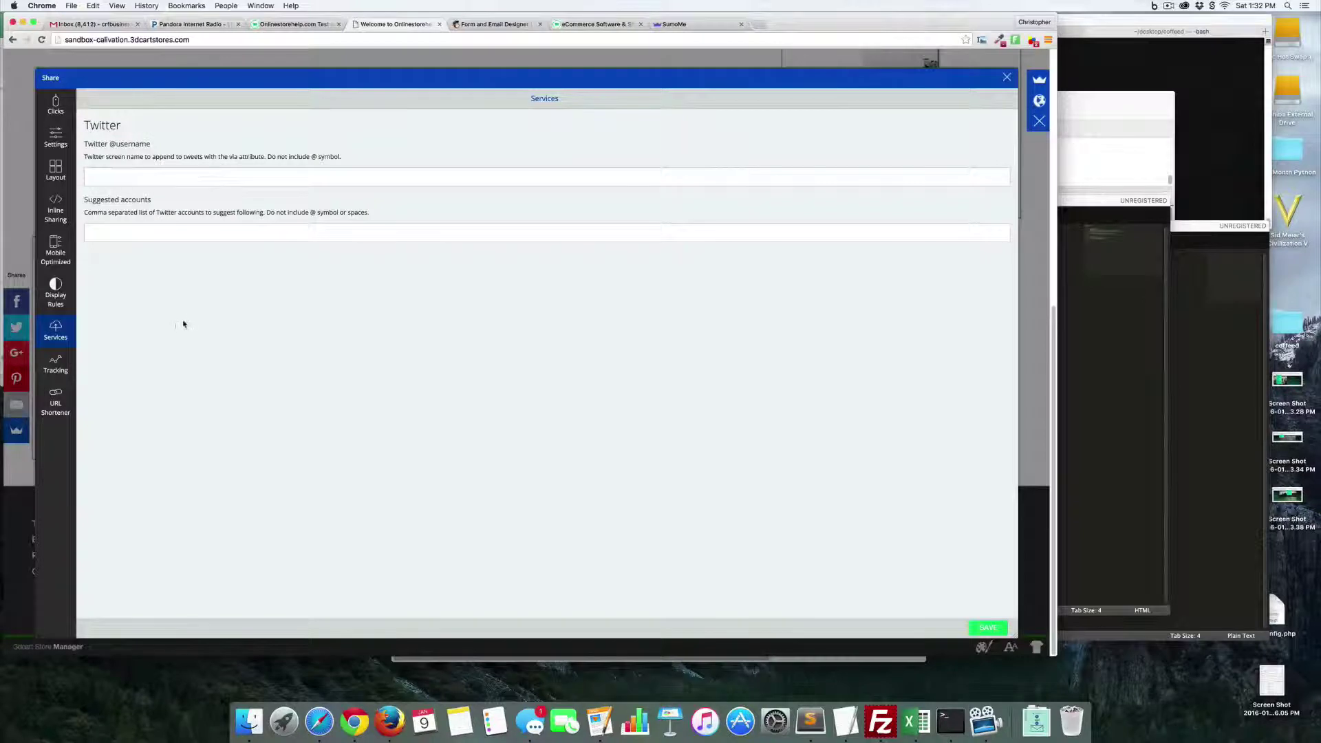
{"action": "left_click", "coordinate": [56, 365]}
{"action": "left_click", "coordinate": [56, 403]}
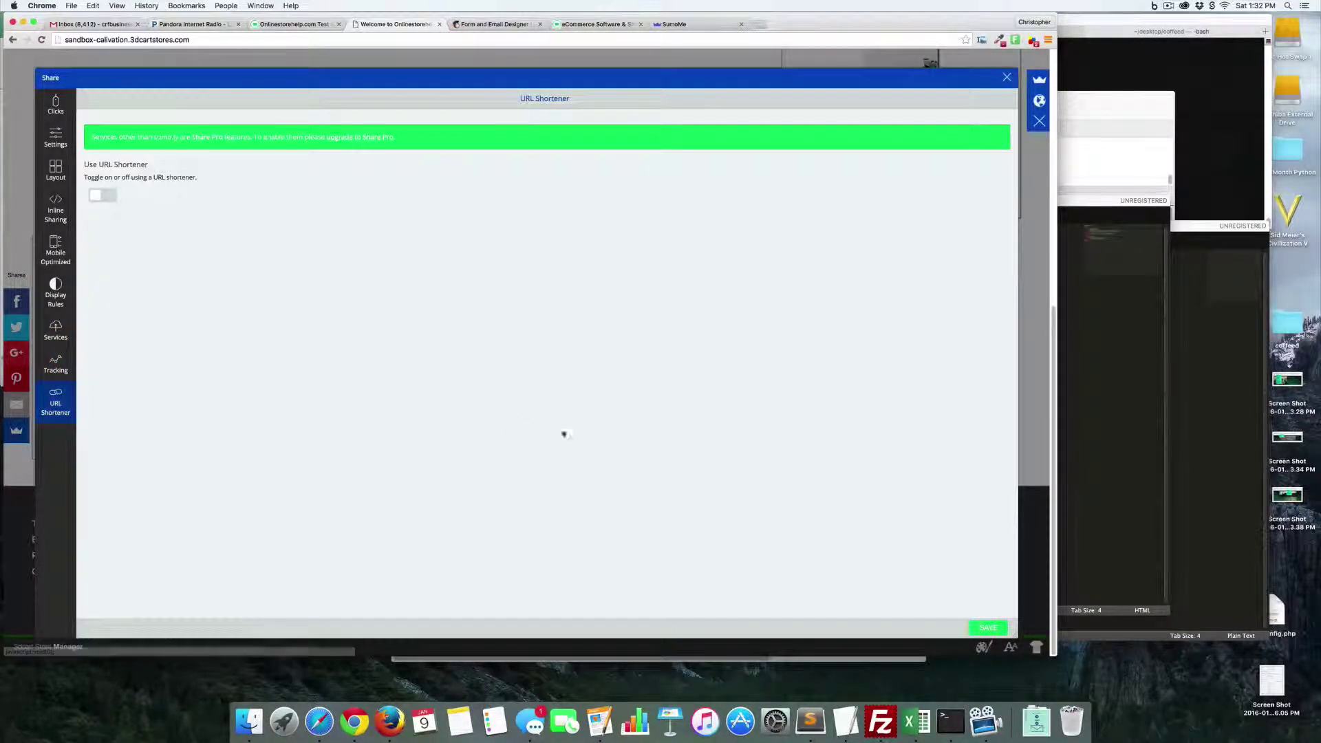
{"action": "left_click", "coordinate": [988, 628]}
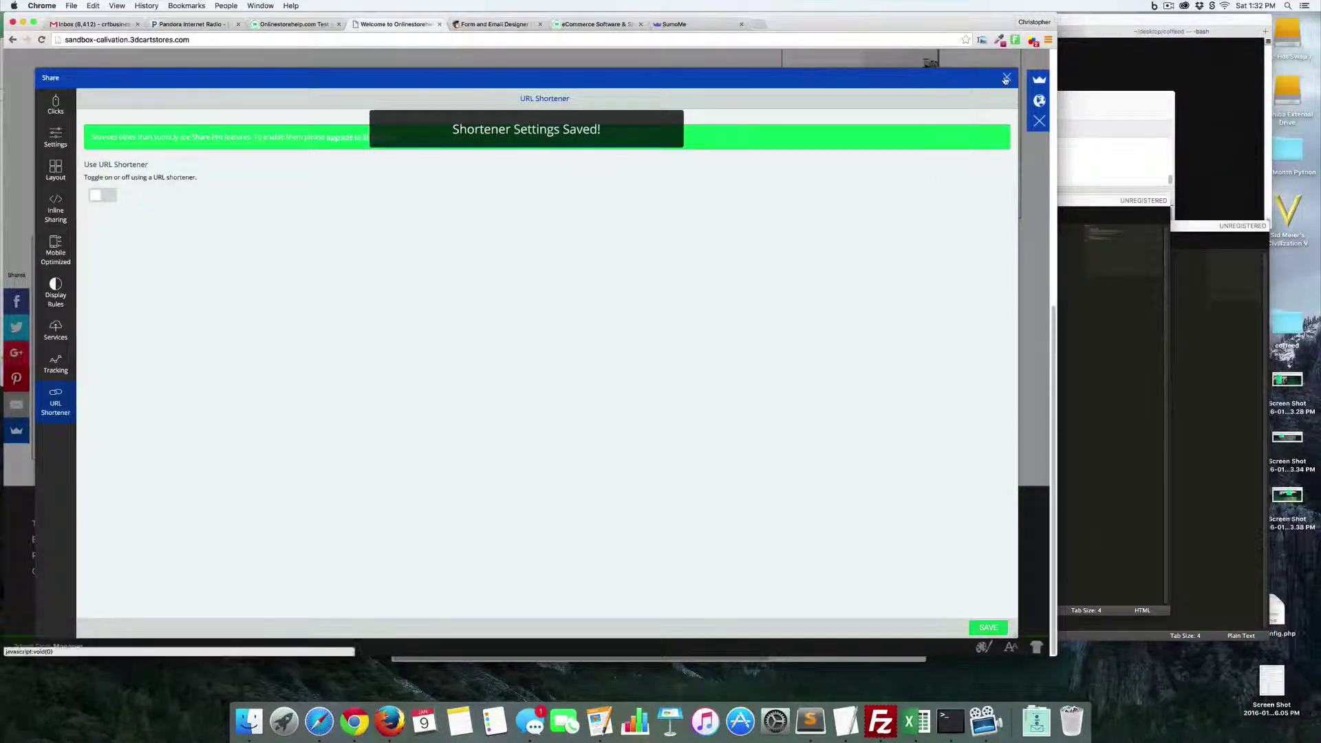
{"action": "left_click", "coordinate": [1006, 77]}
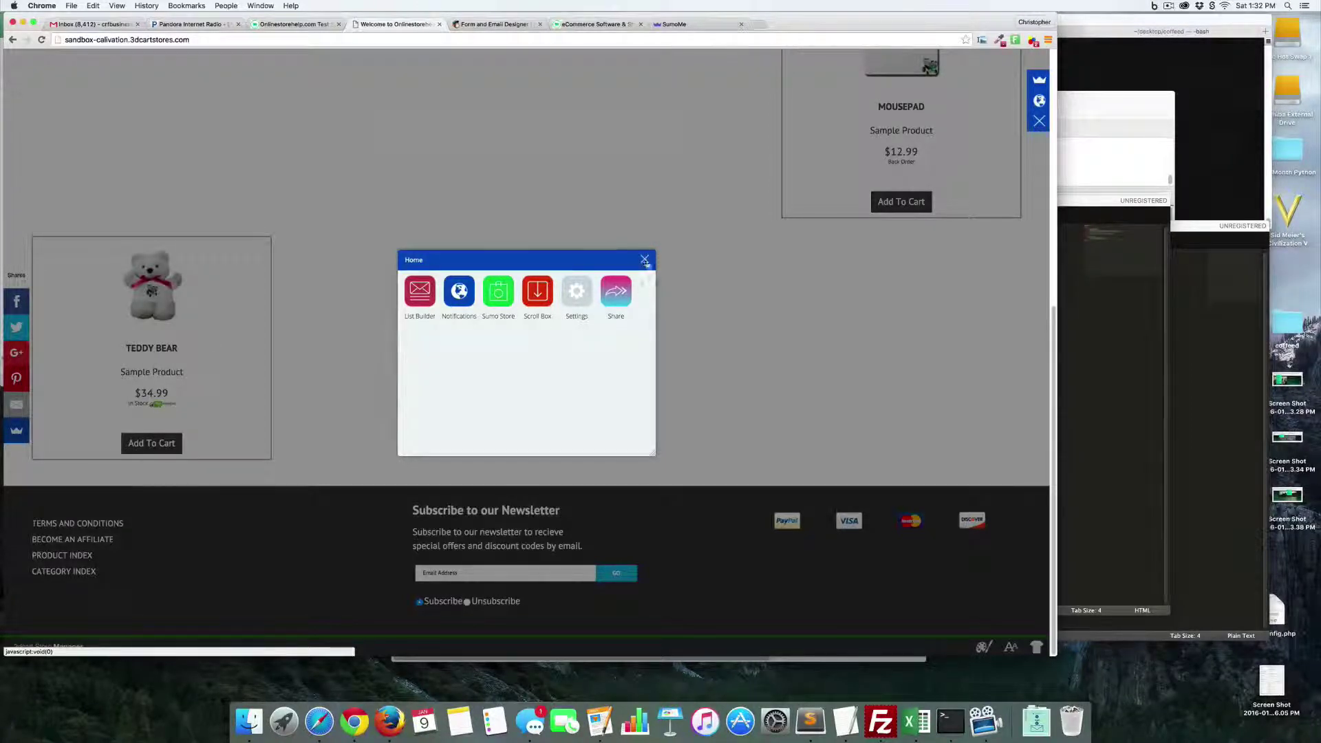
- Close the Home dialog and return to the Sumo Store catalogue via the crown icon
{"action": "left_click", "coordinate": [645, 260]}
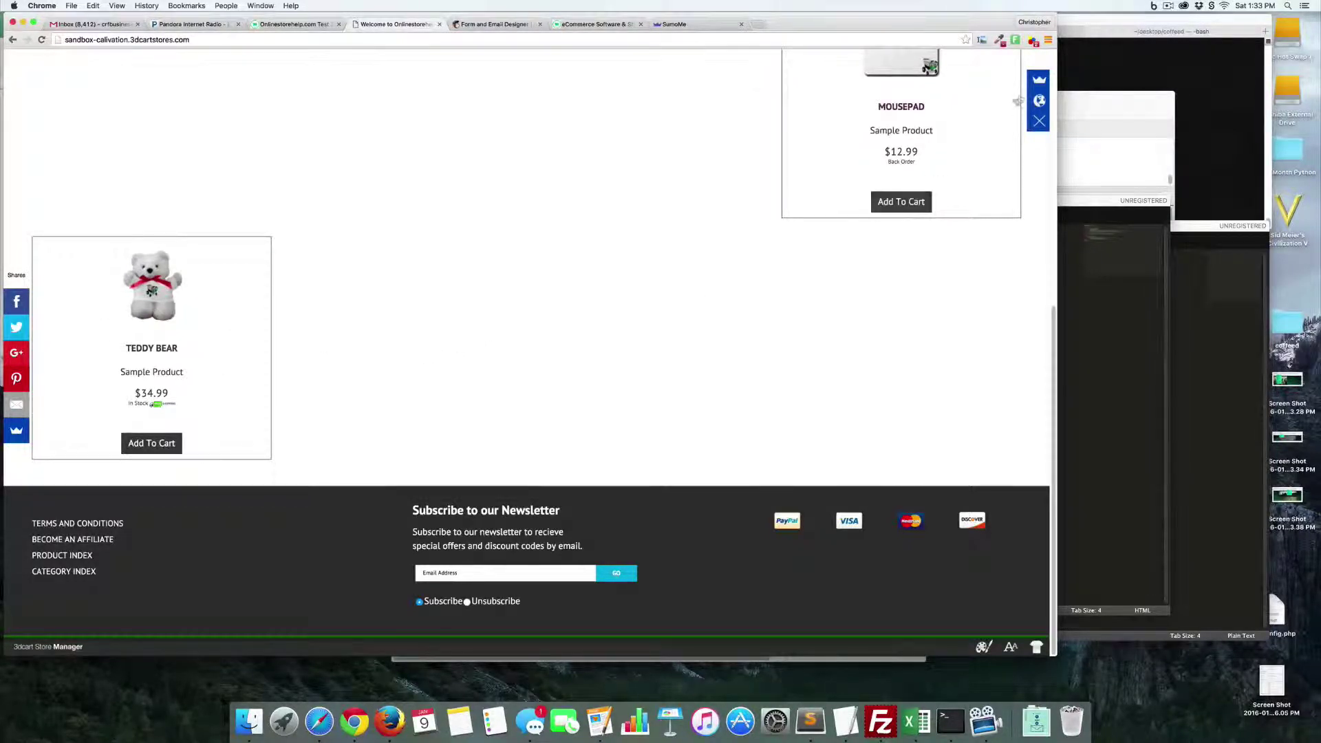
{"action": "left_click", "coordinate": [1039, 79]}
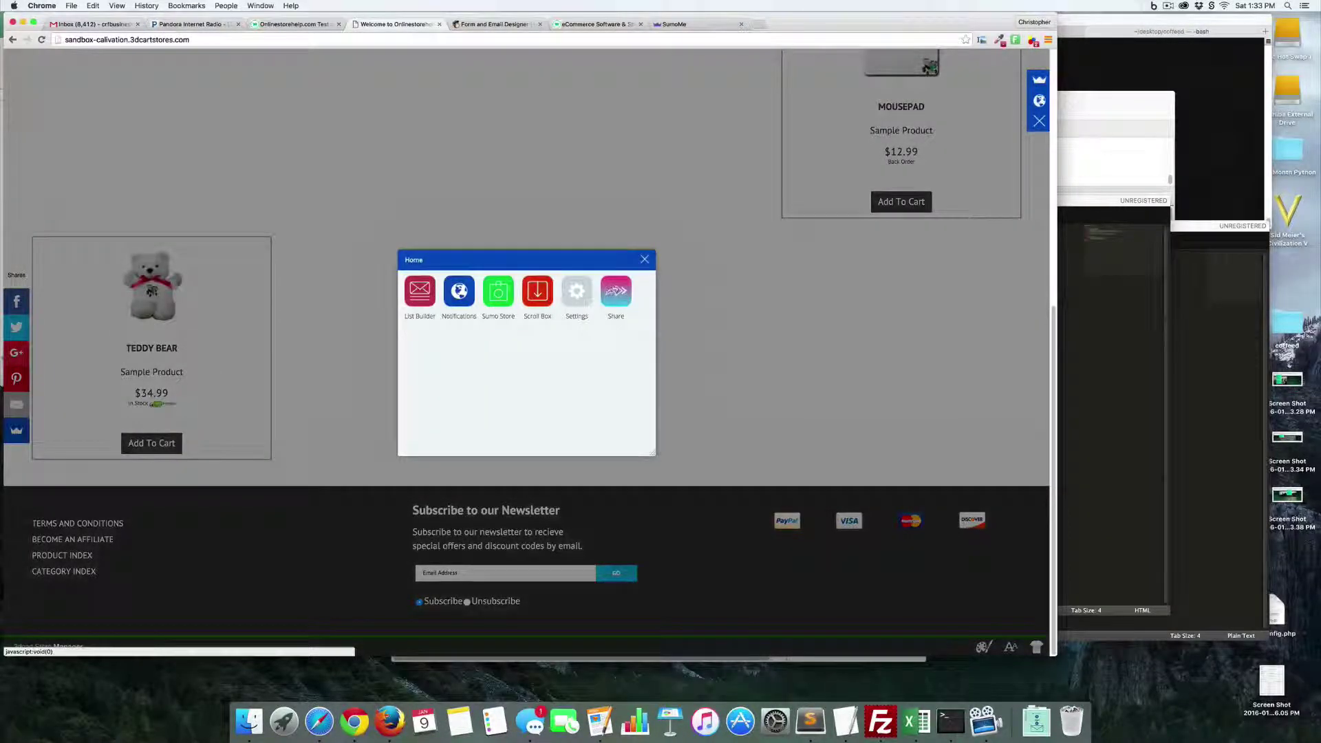
{"action": "left_click", "coordinate": [499, 298]}
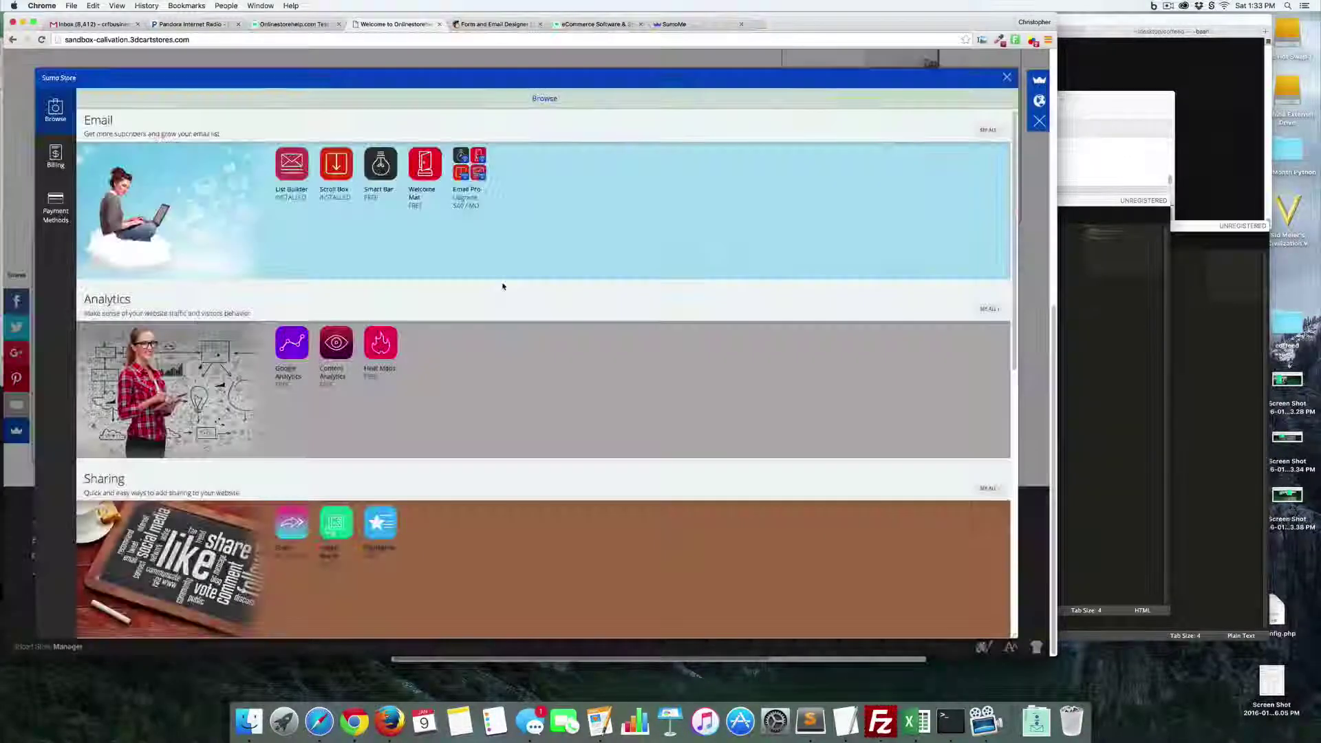